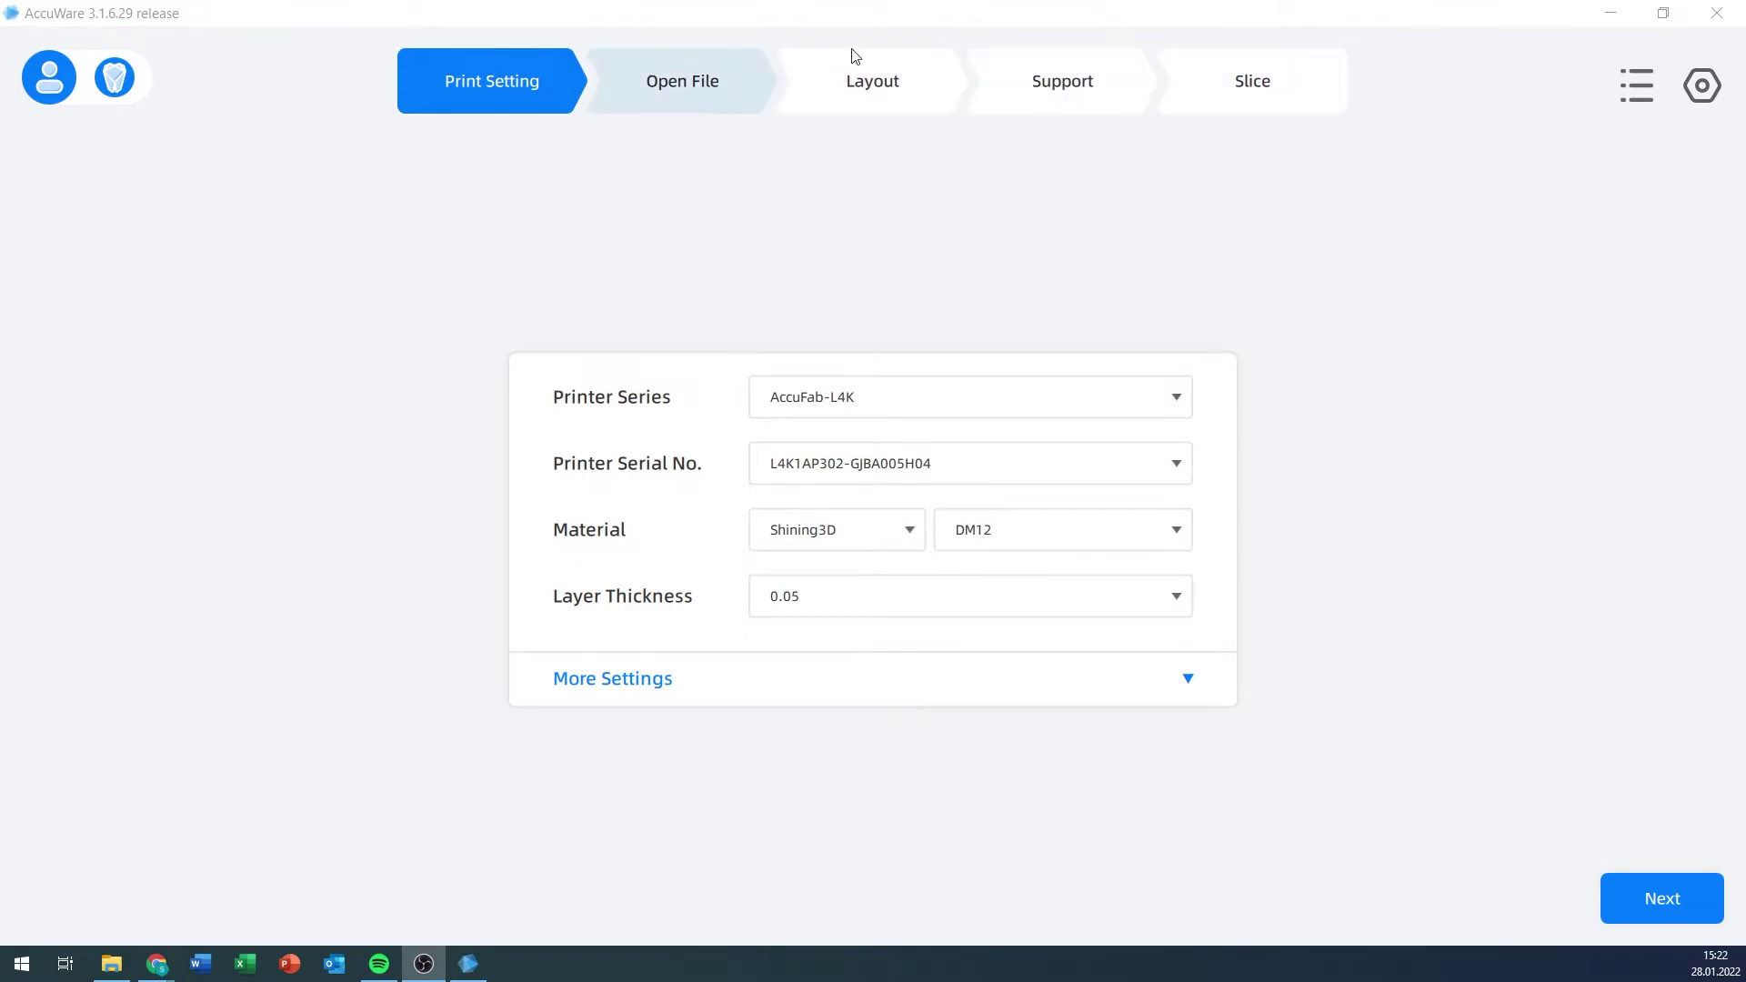
# - Review the account information and the printer list, cancelling an add-printer-by-IP attempt
pyautogui.click(52, 77)
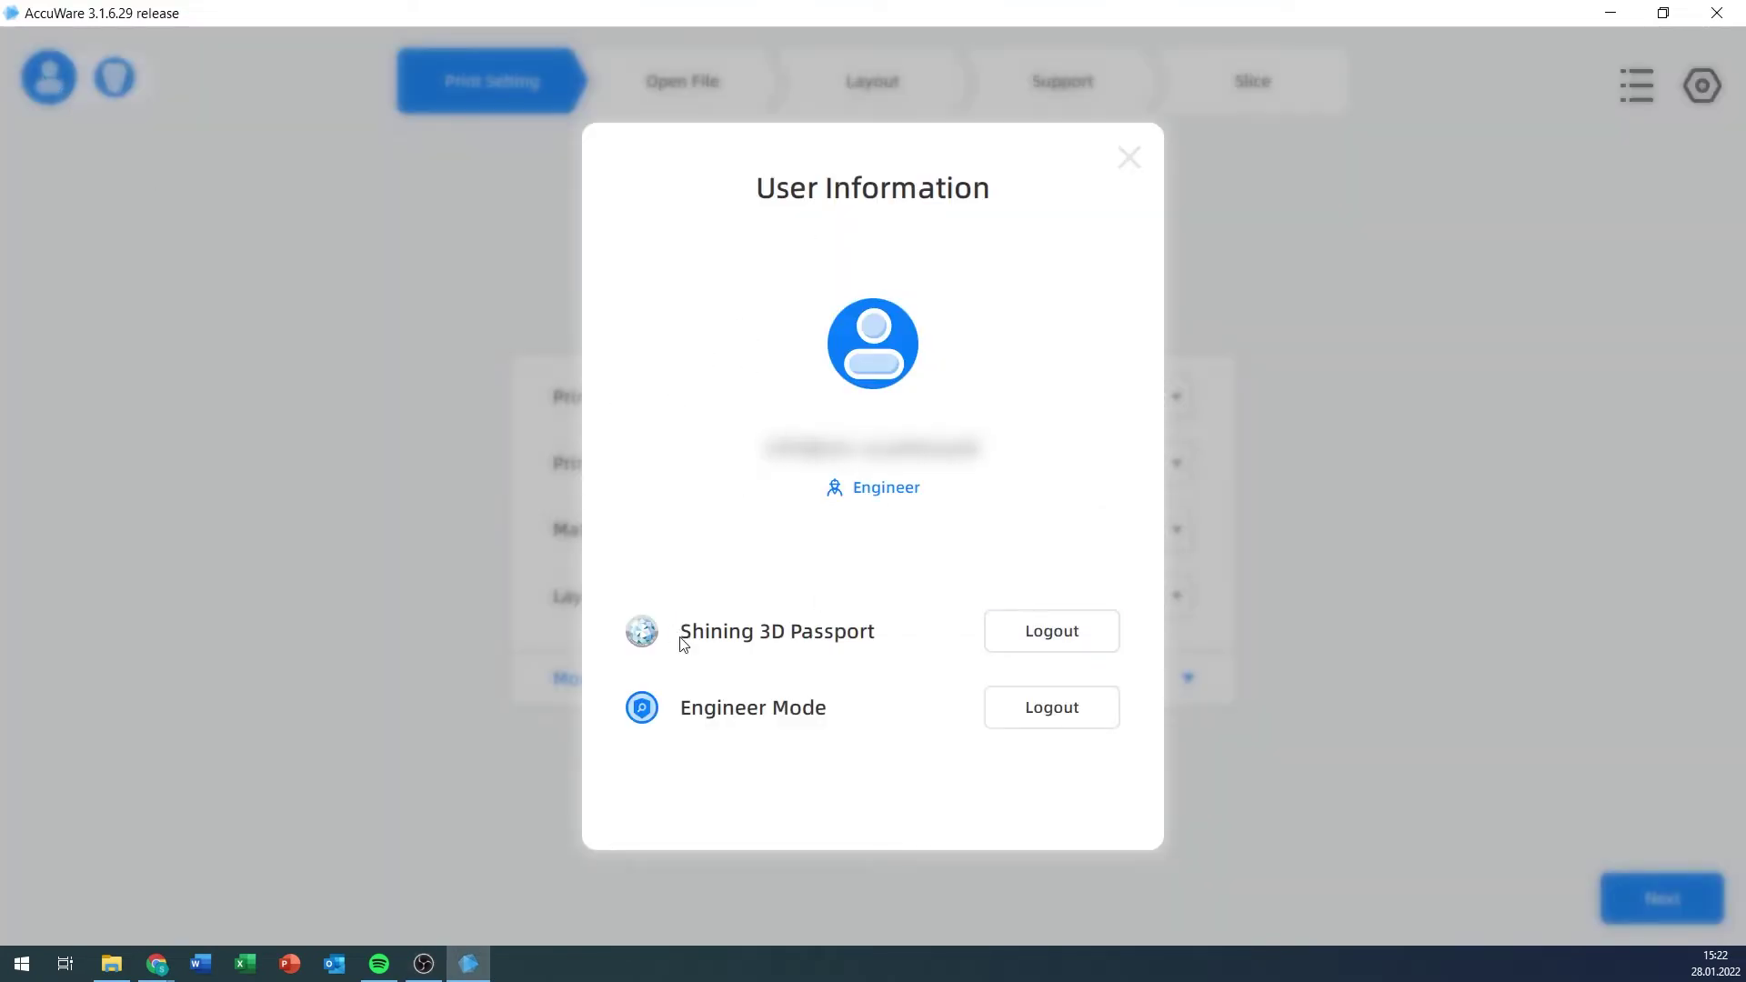
pyautogui.click(1128, 160)
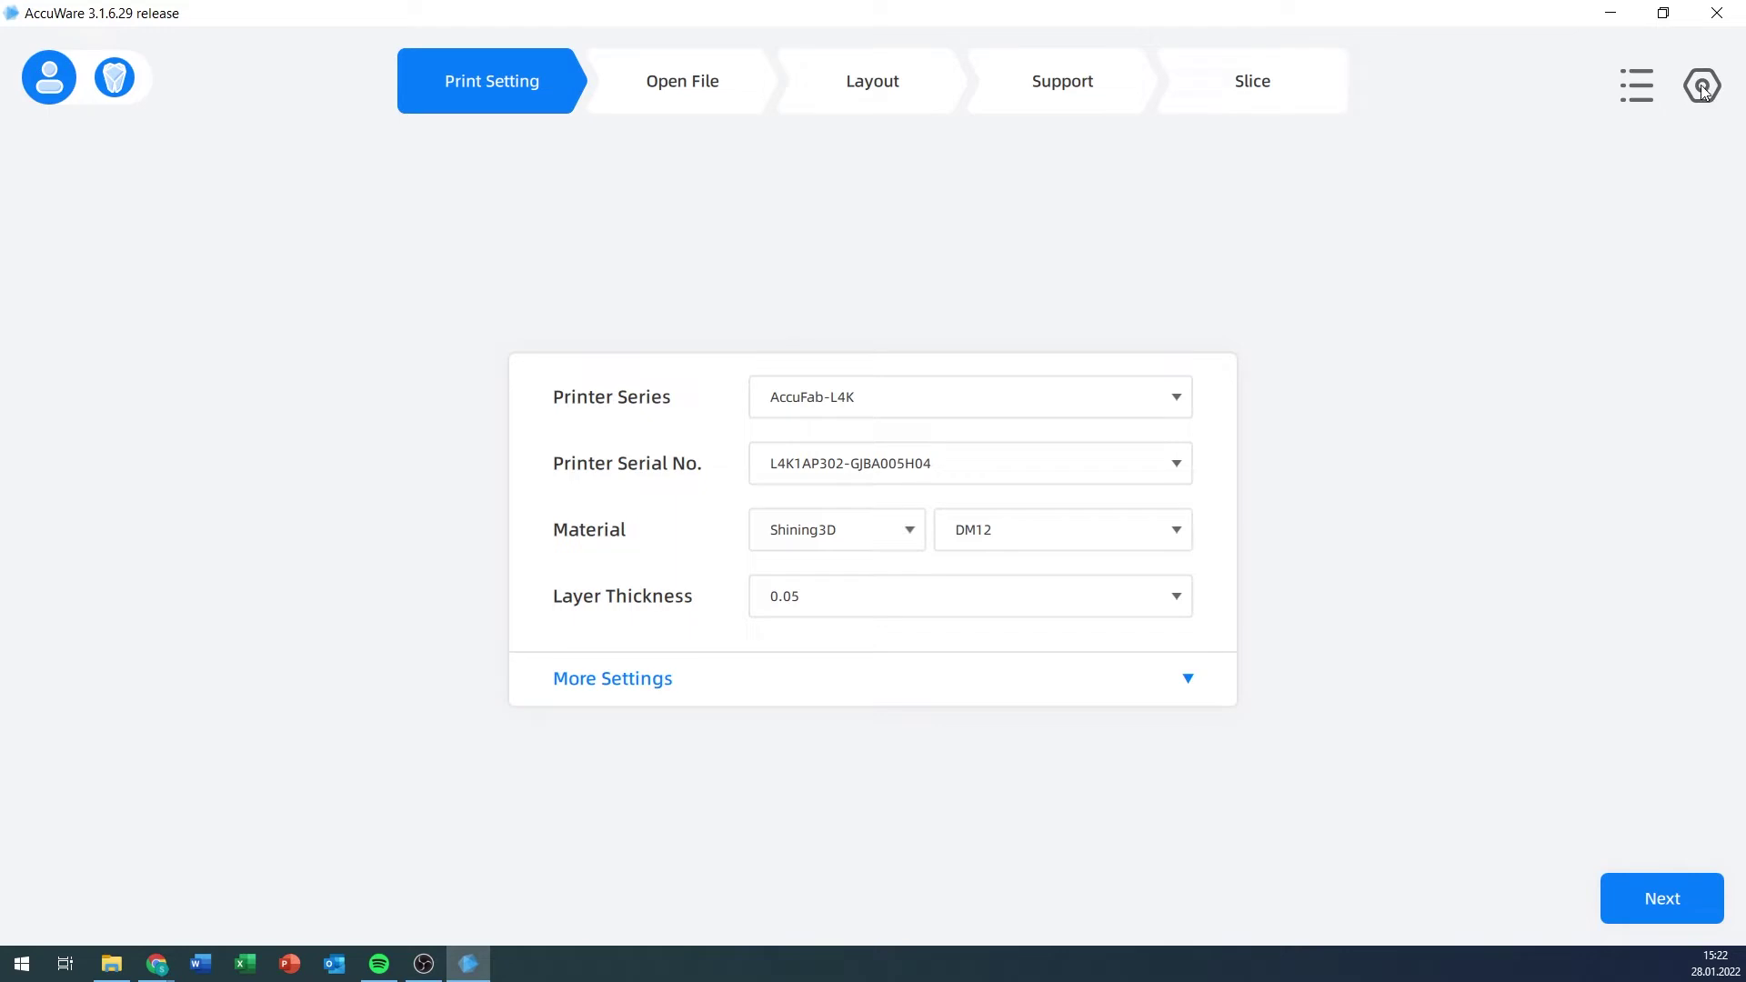
pyautogui.click(1645, 91)
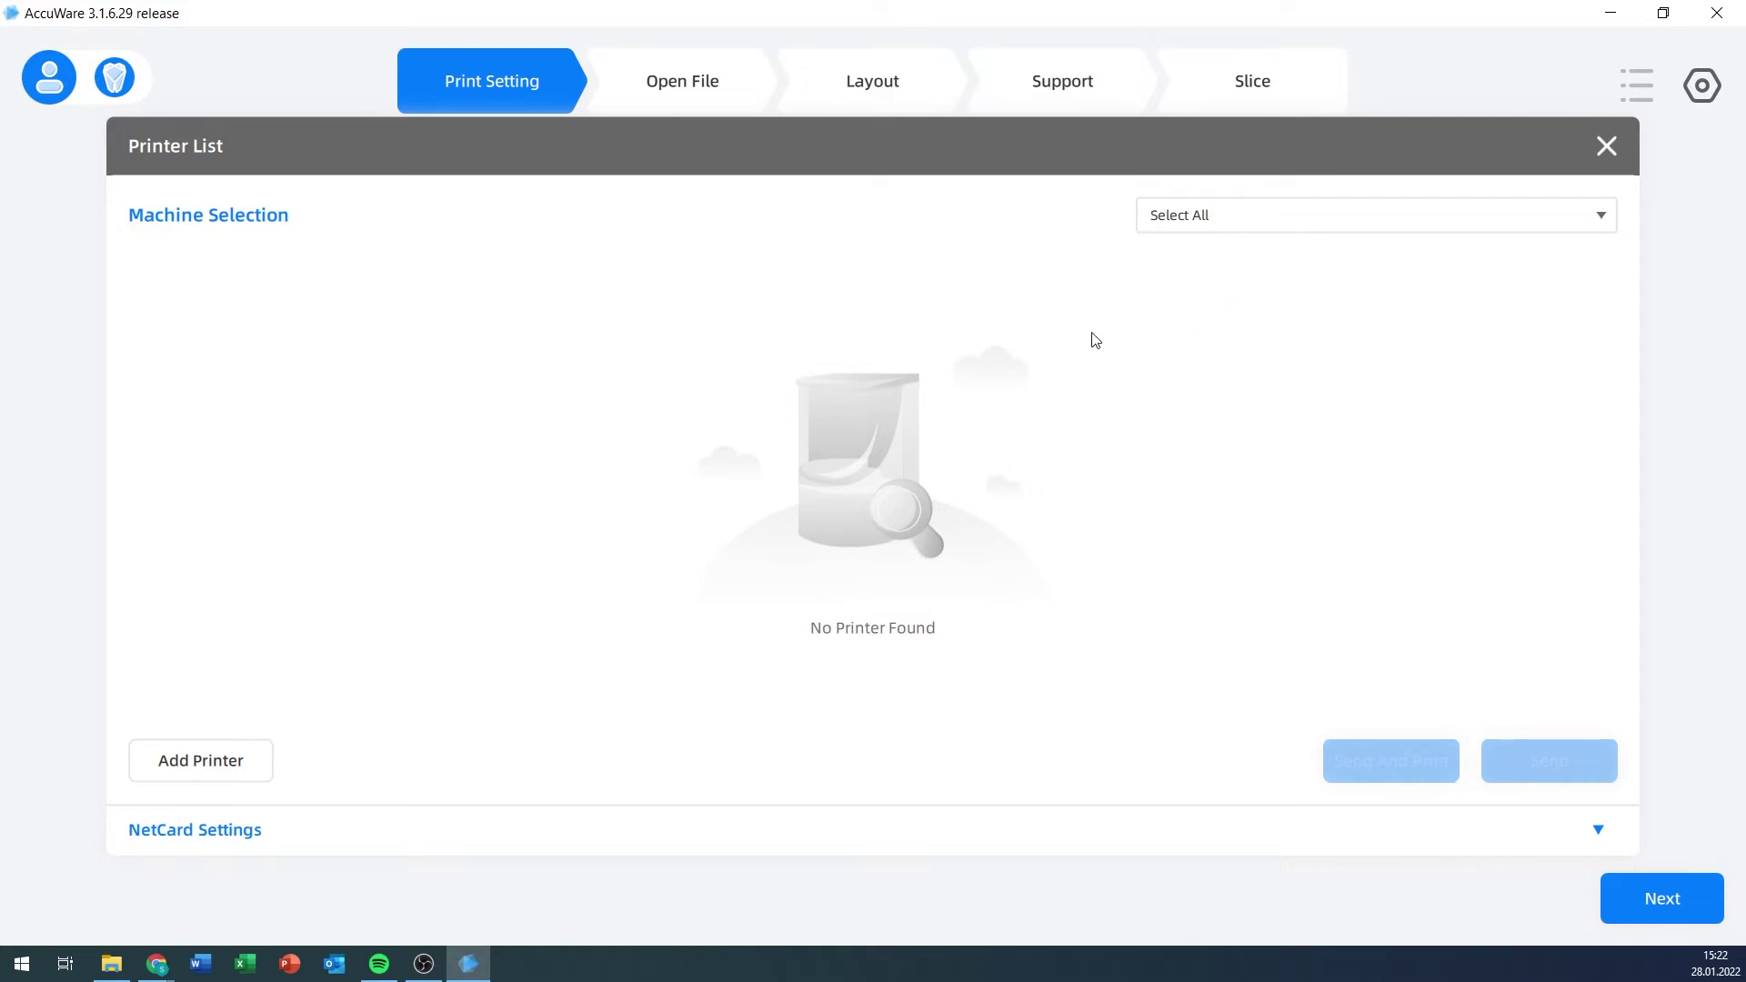
pyautogui.click(201, 761)
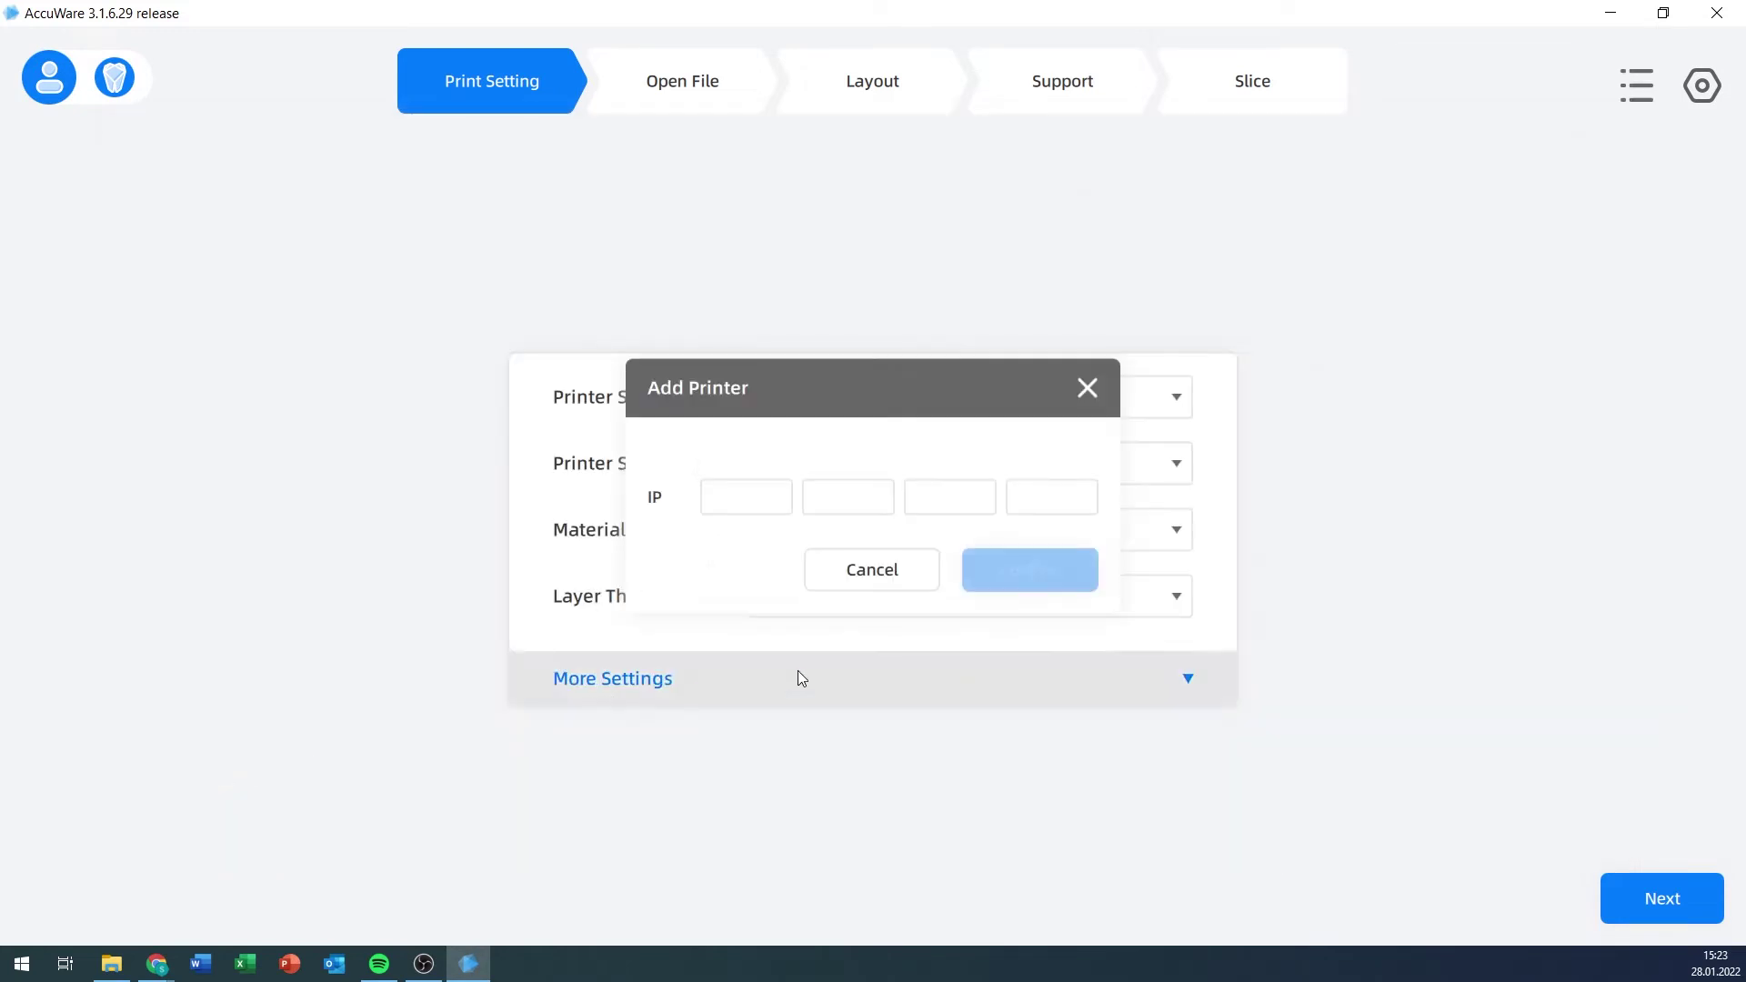
pyautogui.click(869, 569)
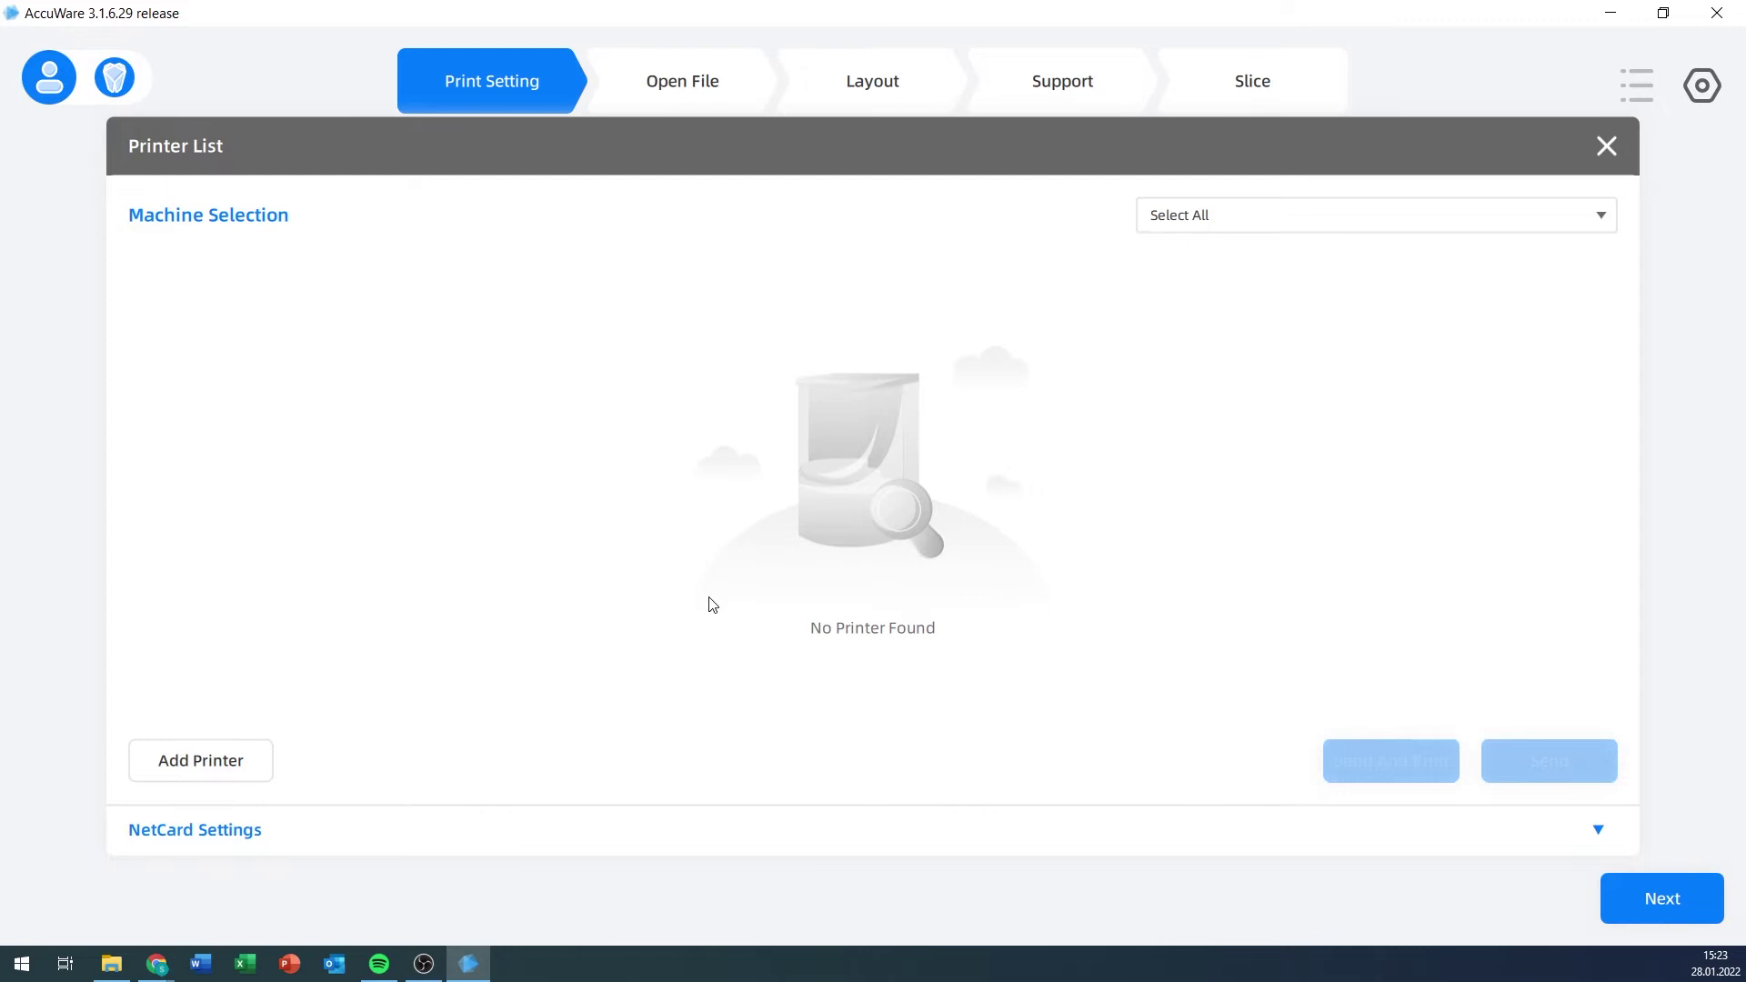
pyautogui.click(1607, 147)
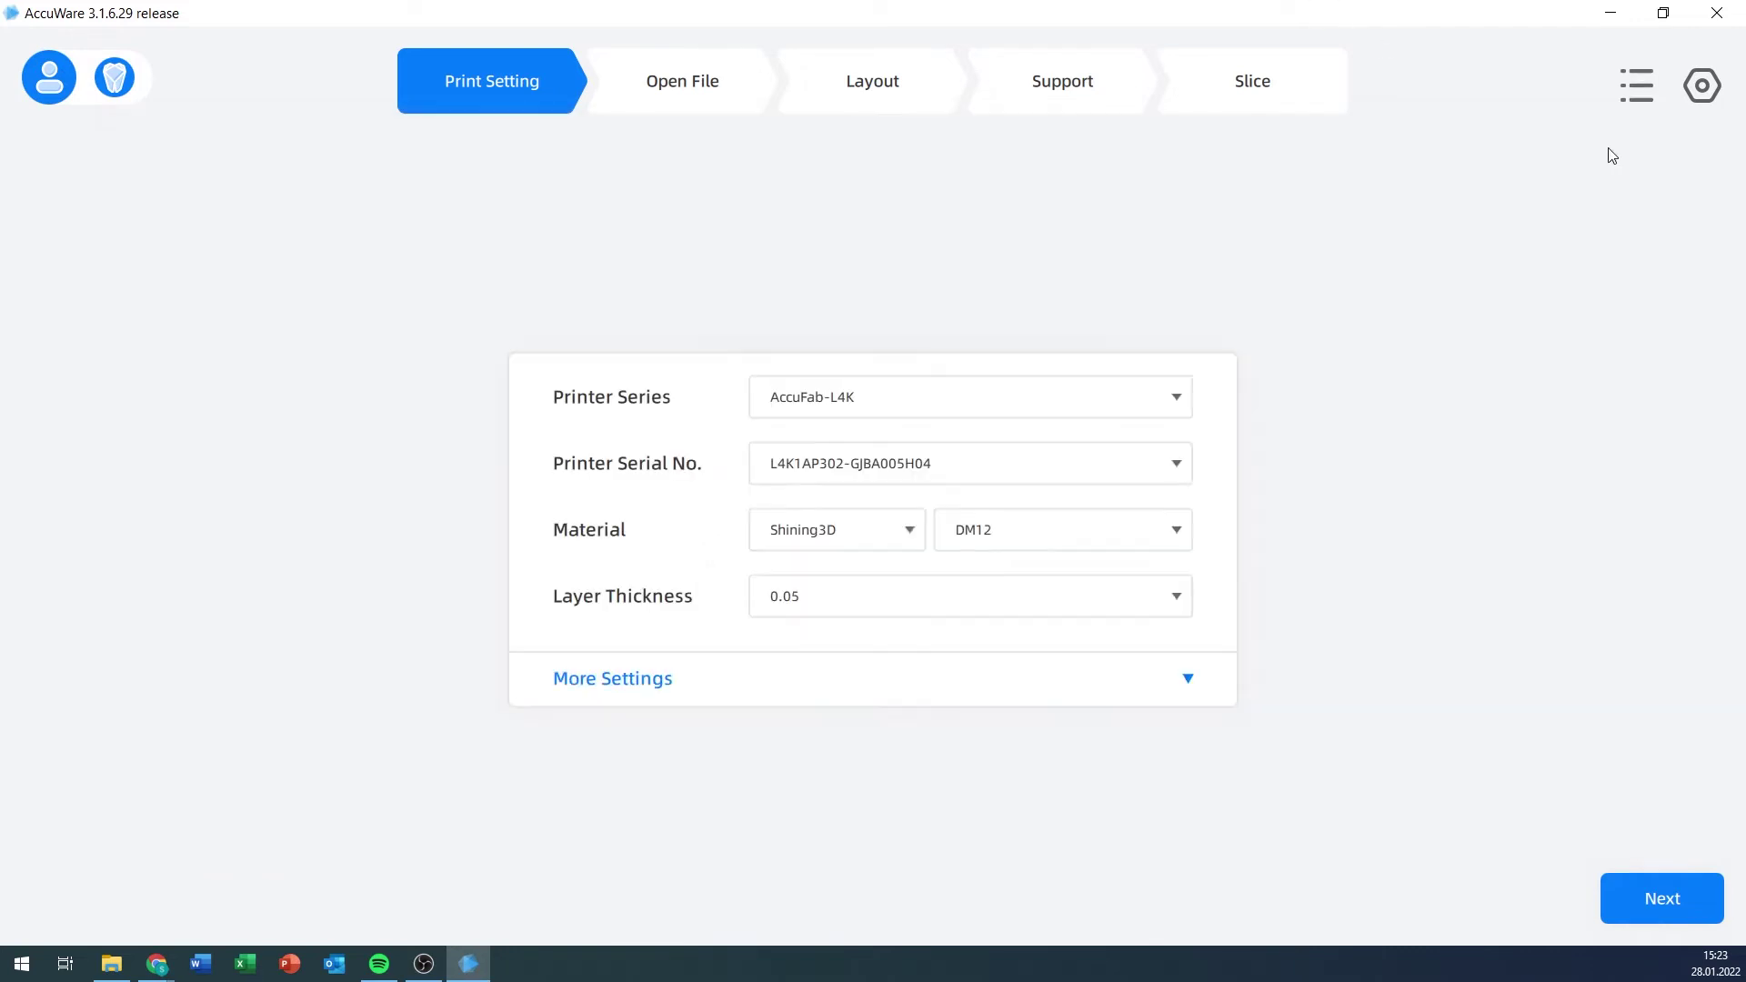
# - Browse the material's settings in the material manager, then close it
pyautogui.click(1705, 91)
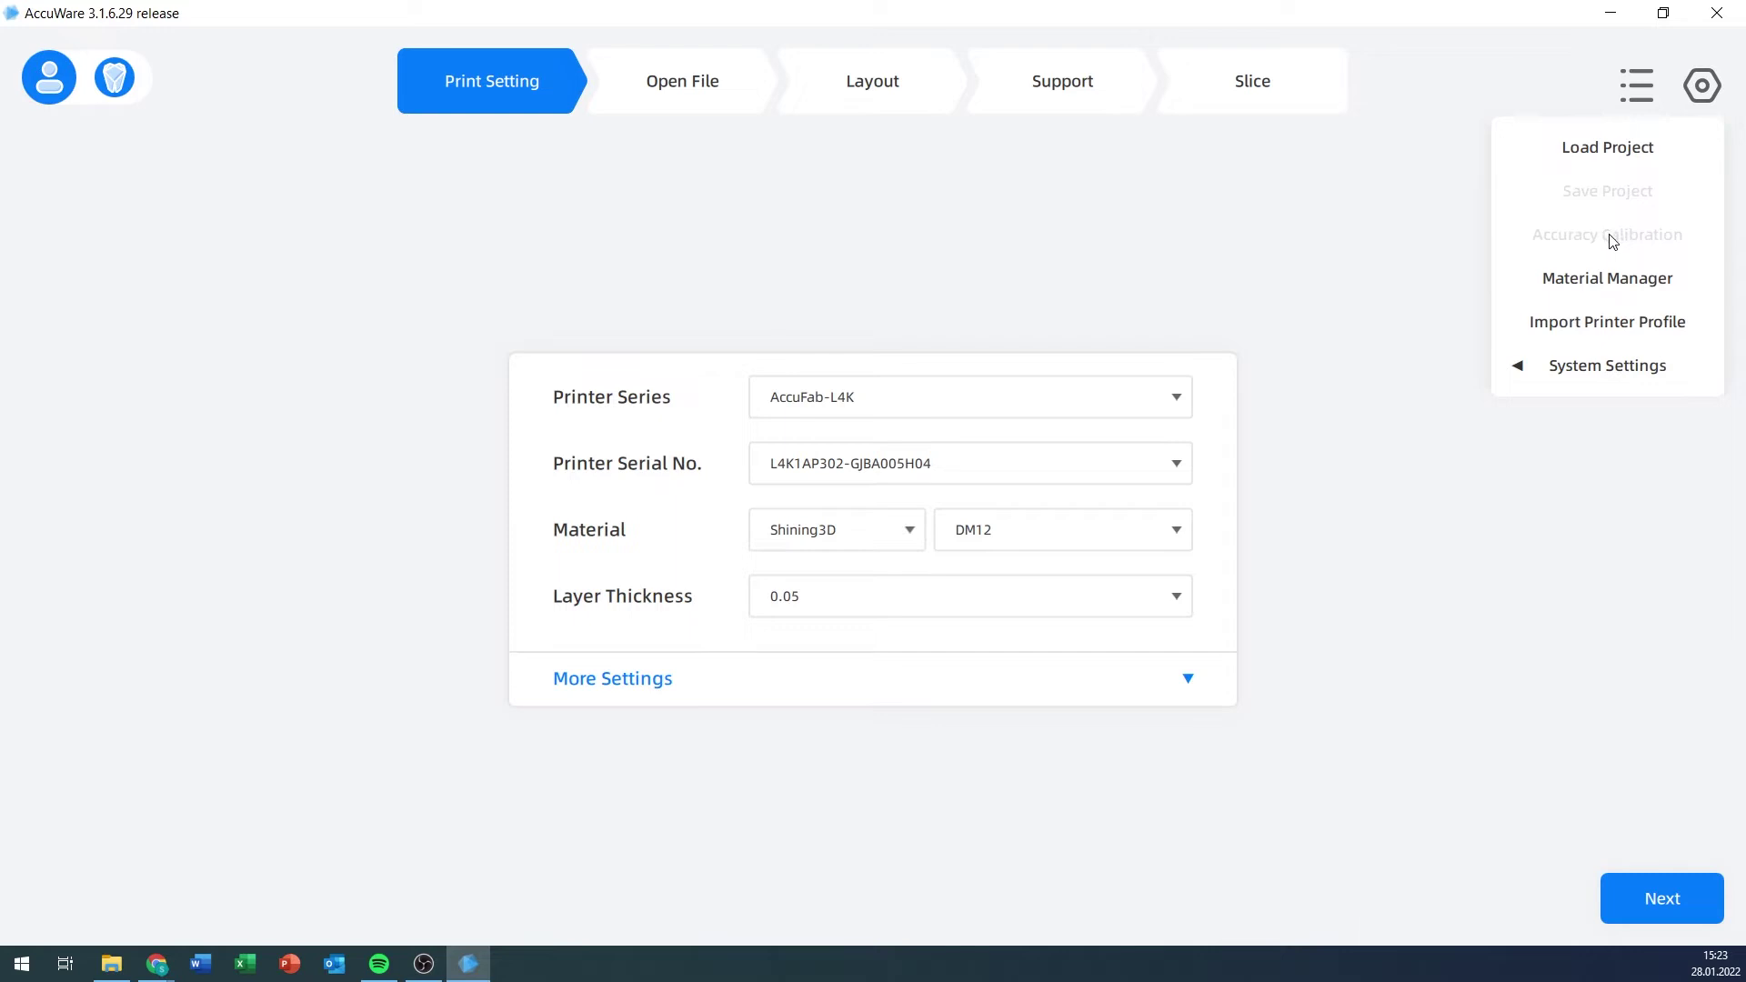
pyautogui.click(1614, 281)
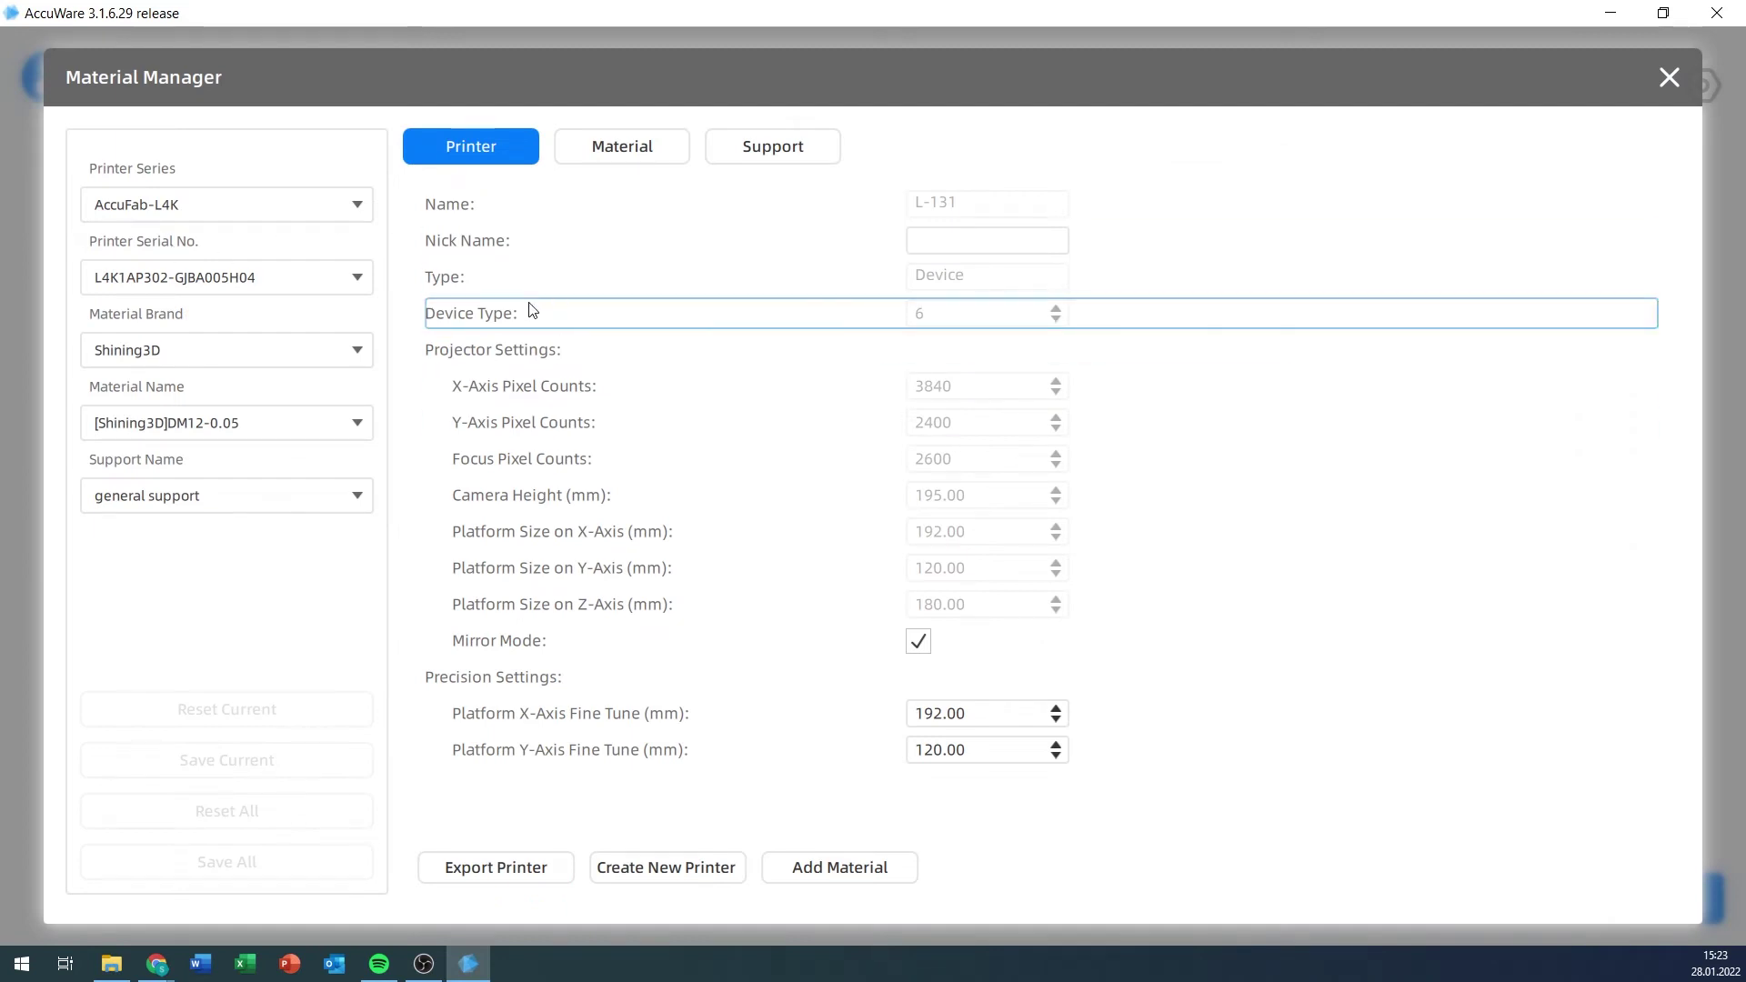
pyautogui.click(643, 148)
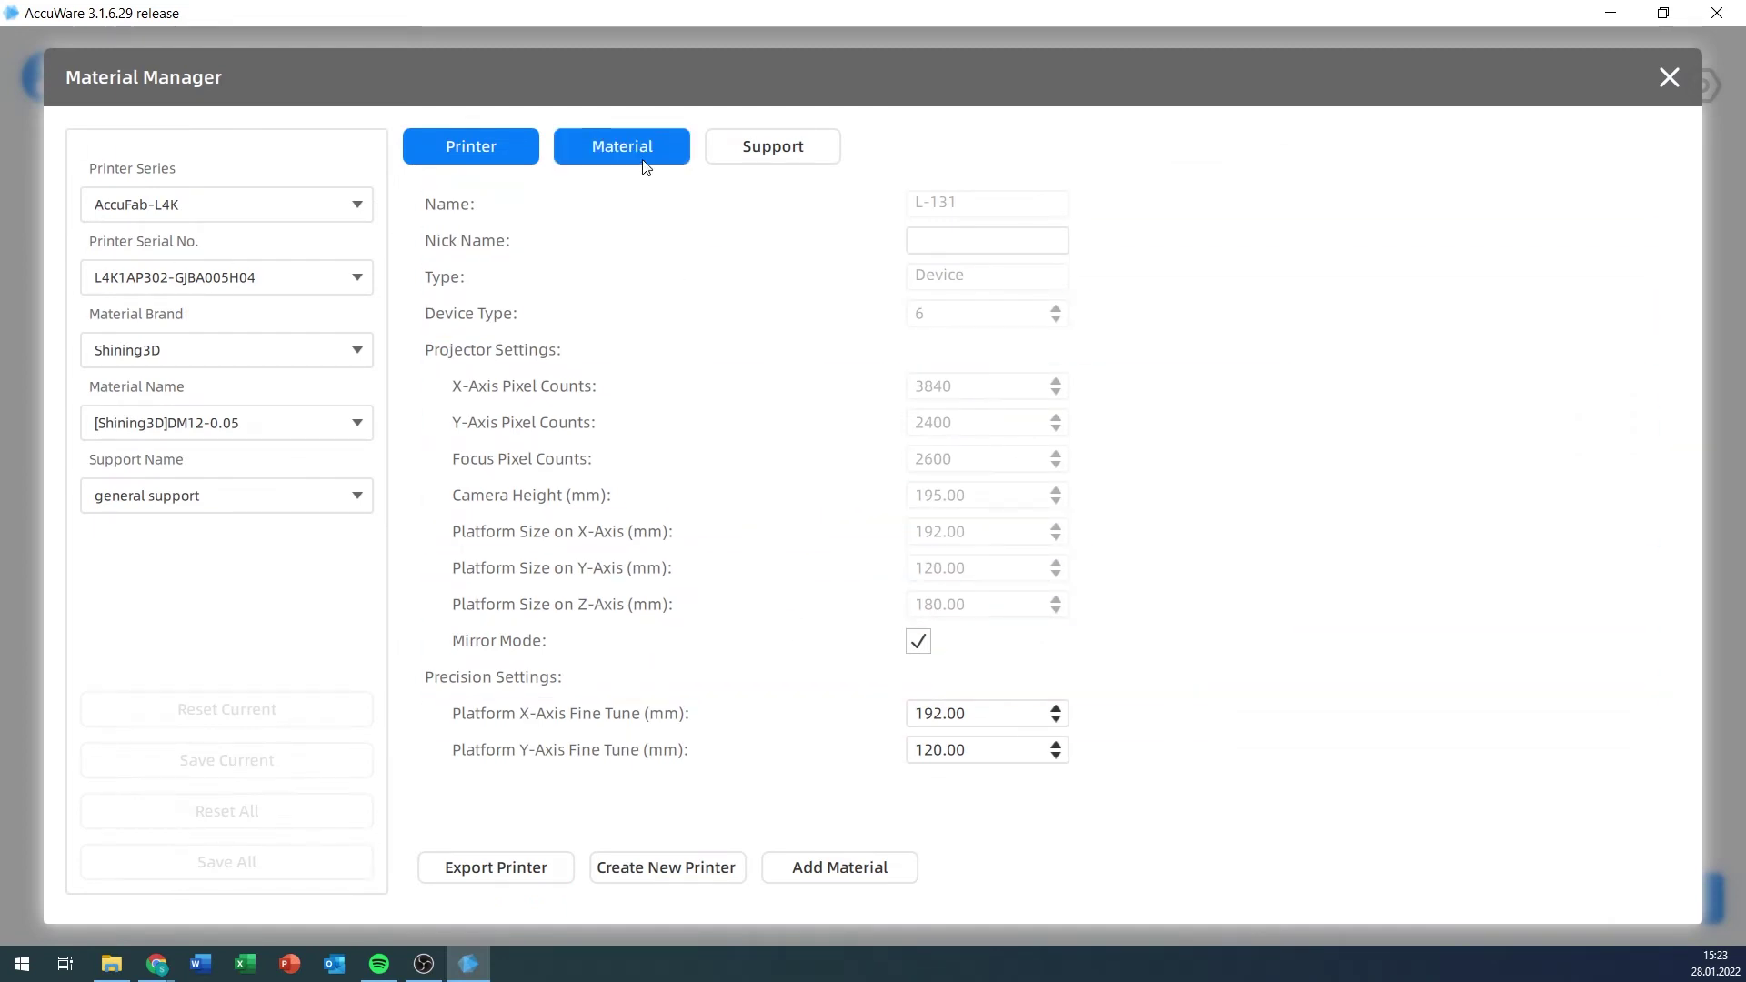
pyautogui.scroll(-1, 777, 442)
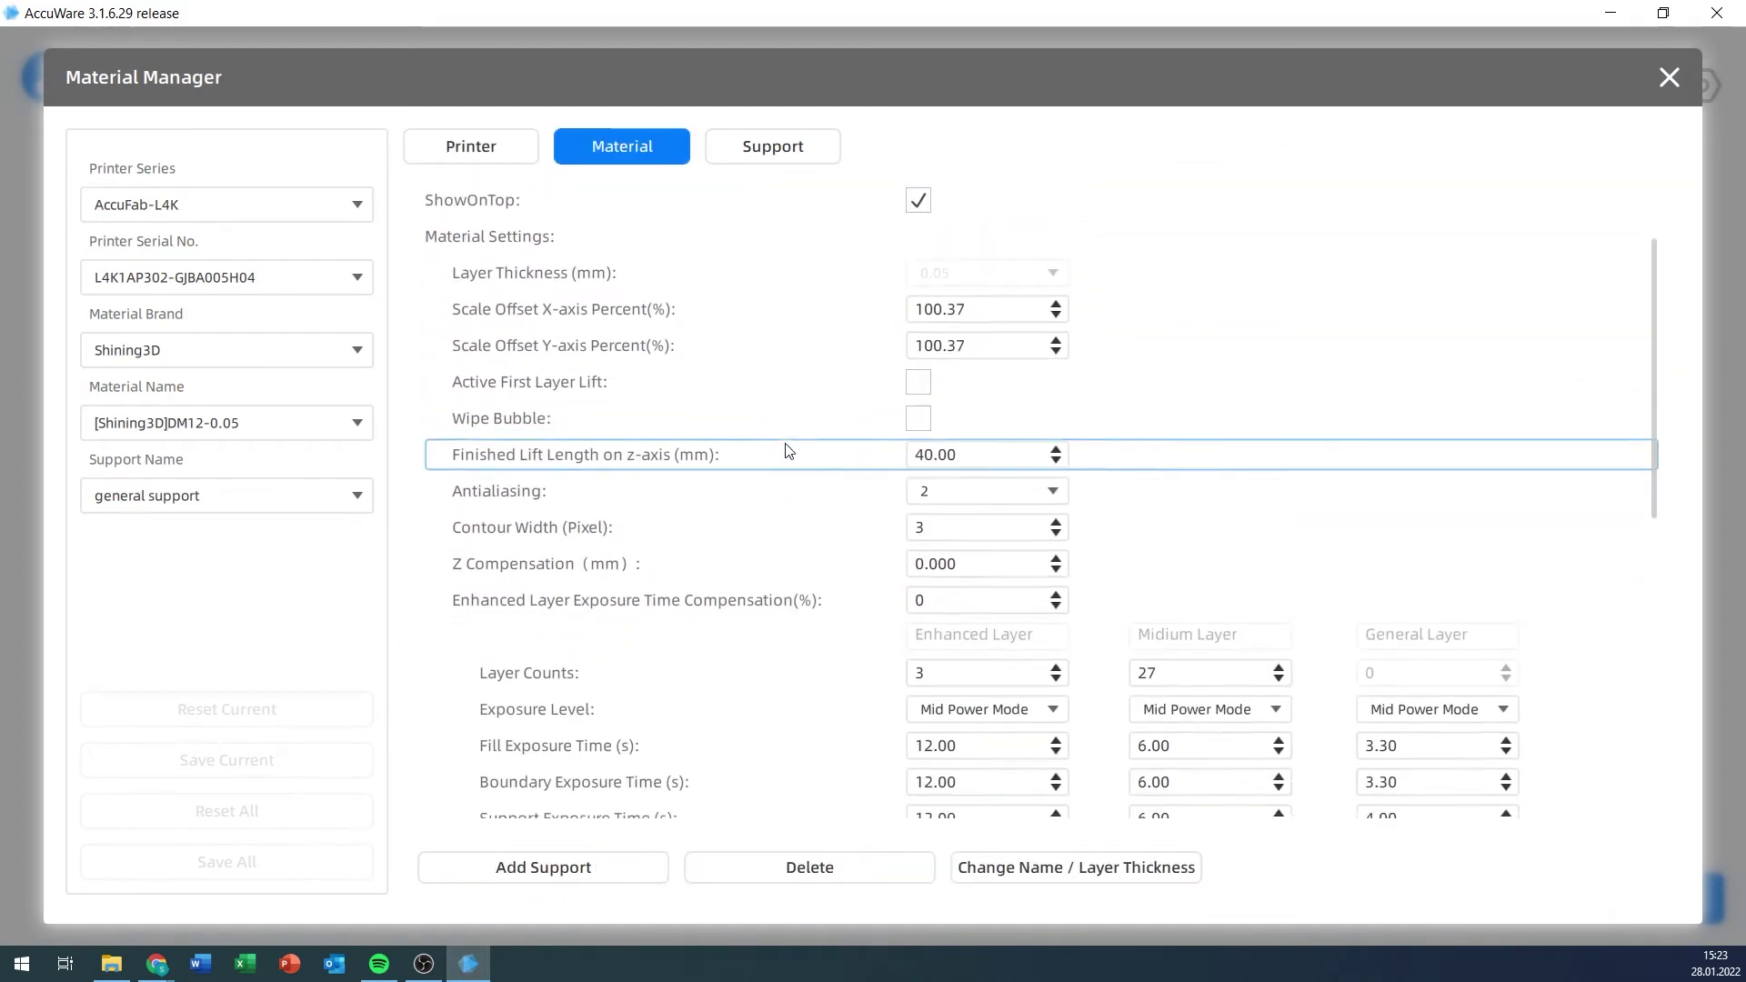
pyautogui.scroll(-5, 773, 327)
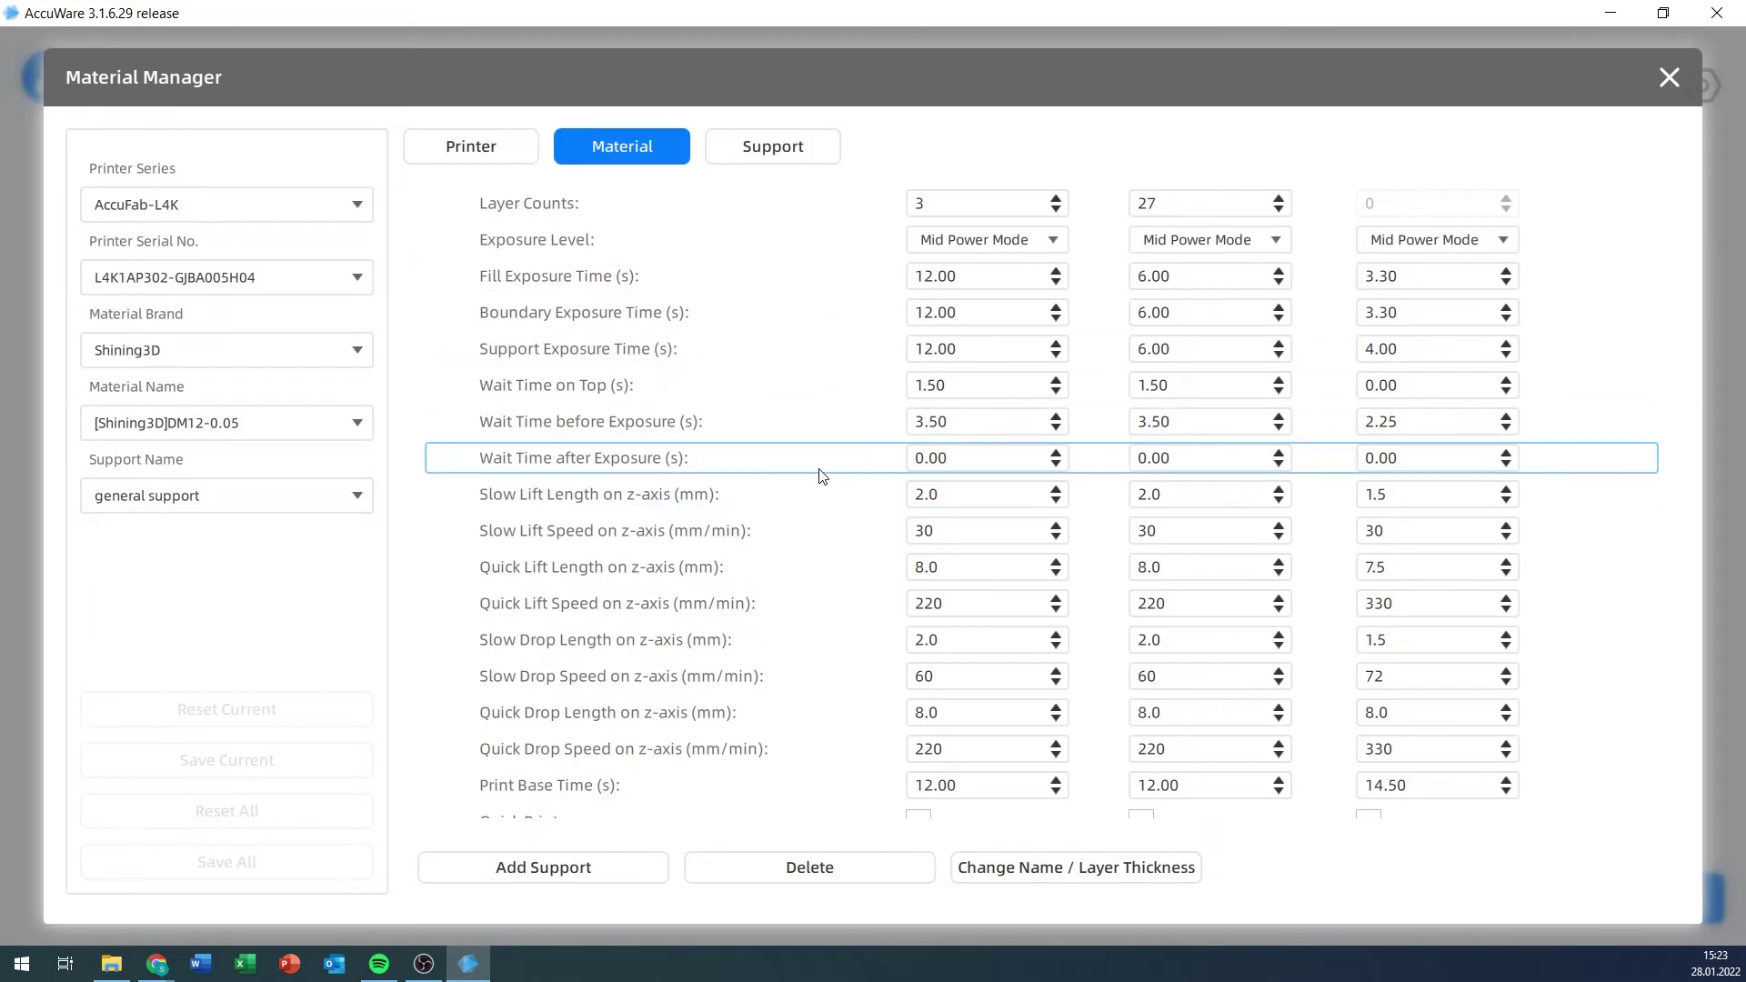
pyautogui.scroll(-2, 821, 474)
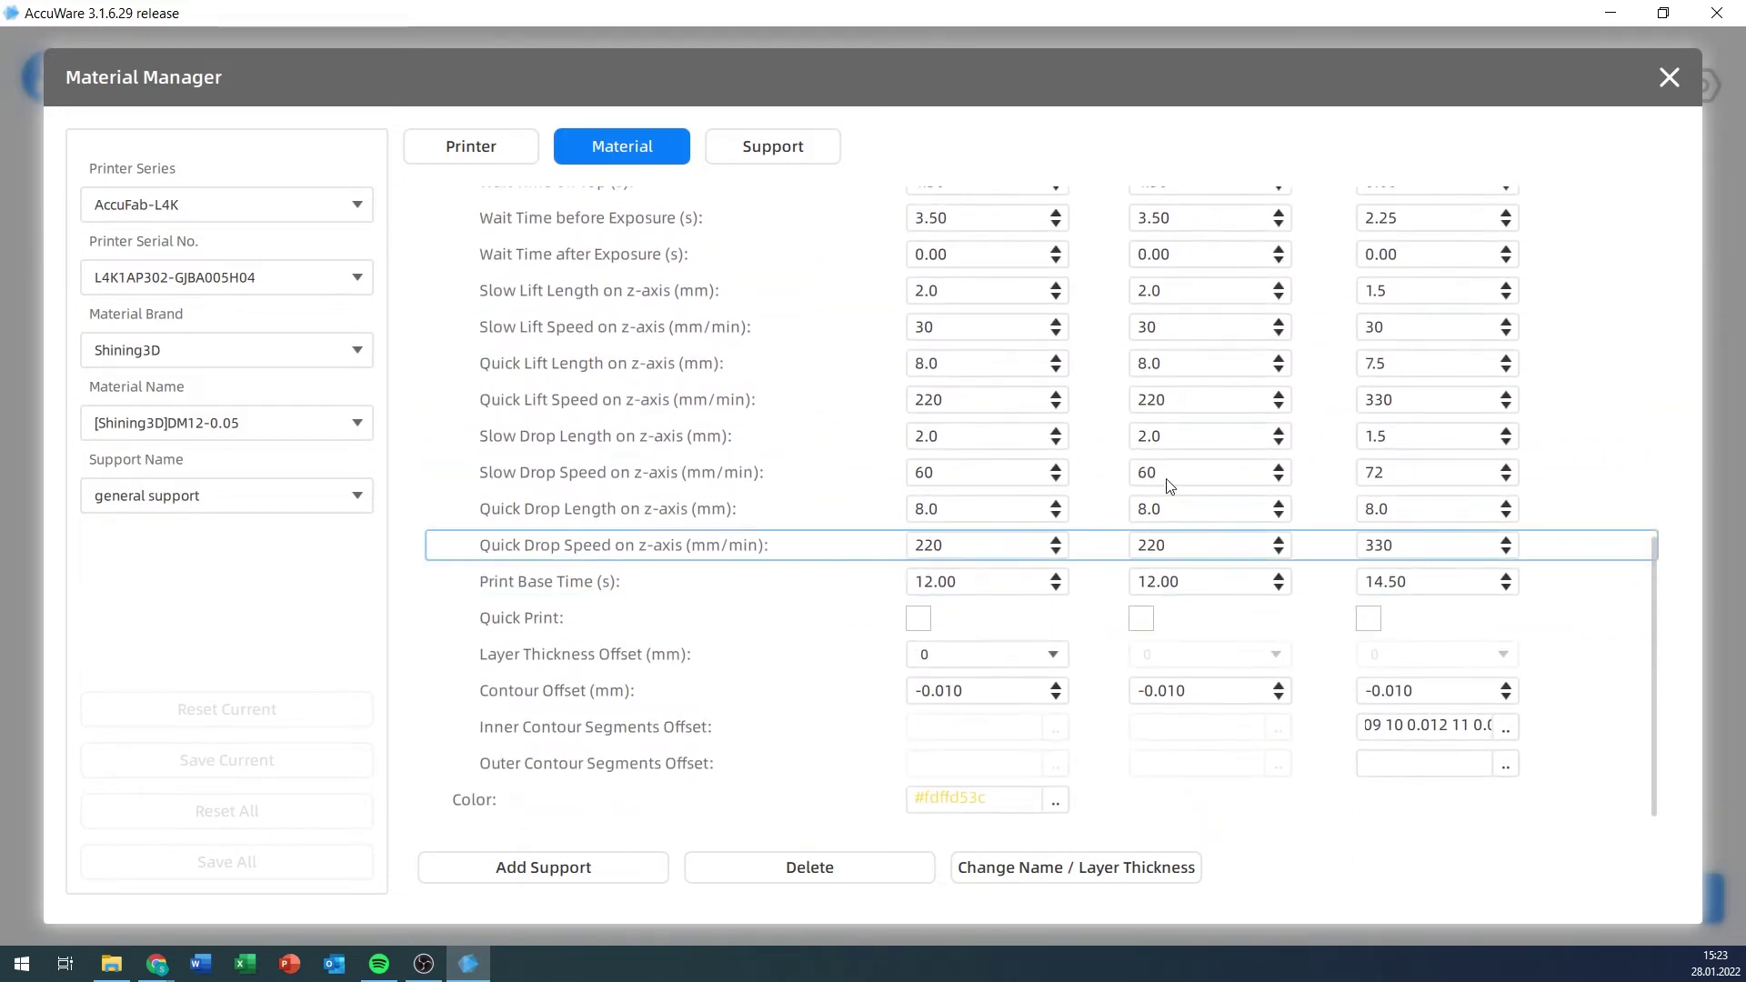
pyautogui.scroll(5, 986, 514)
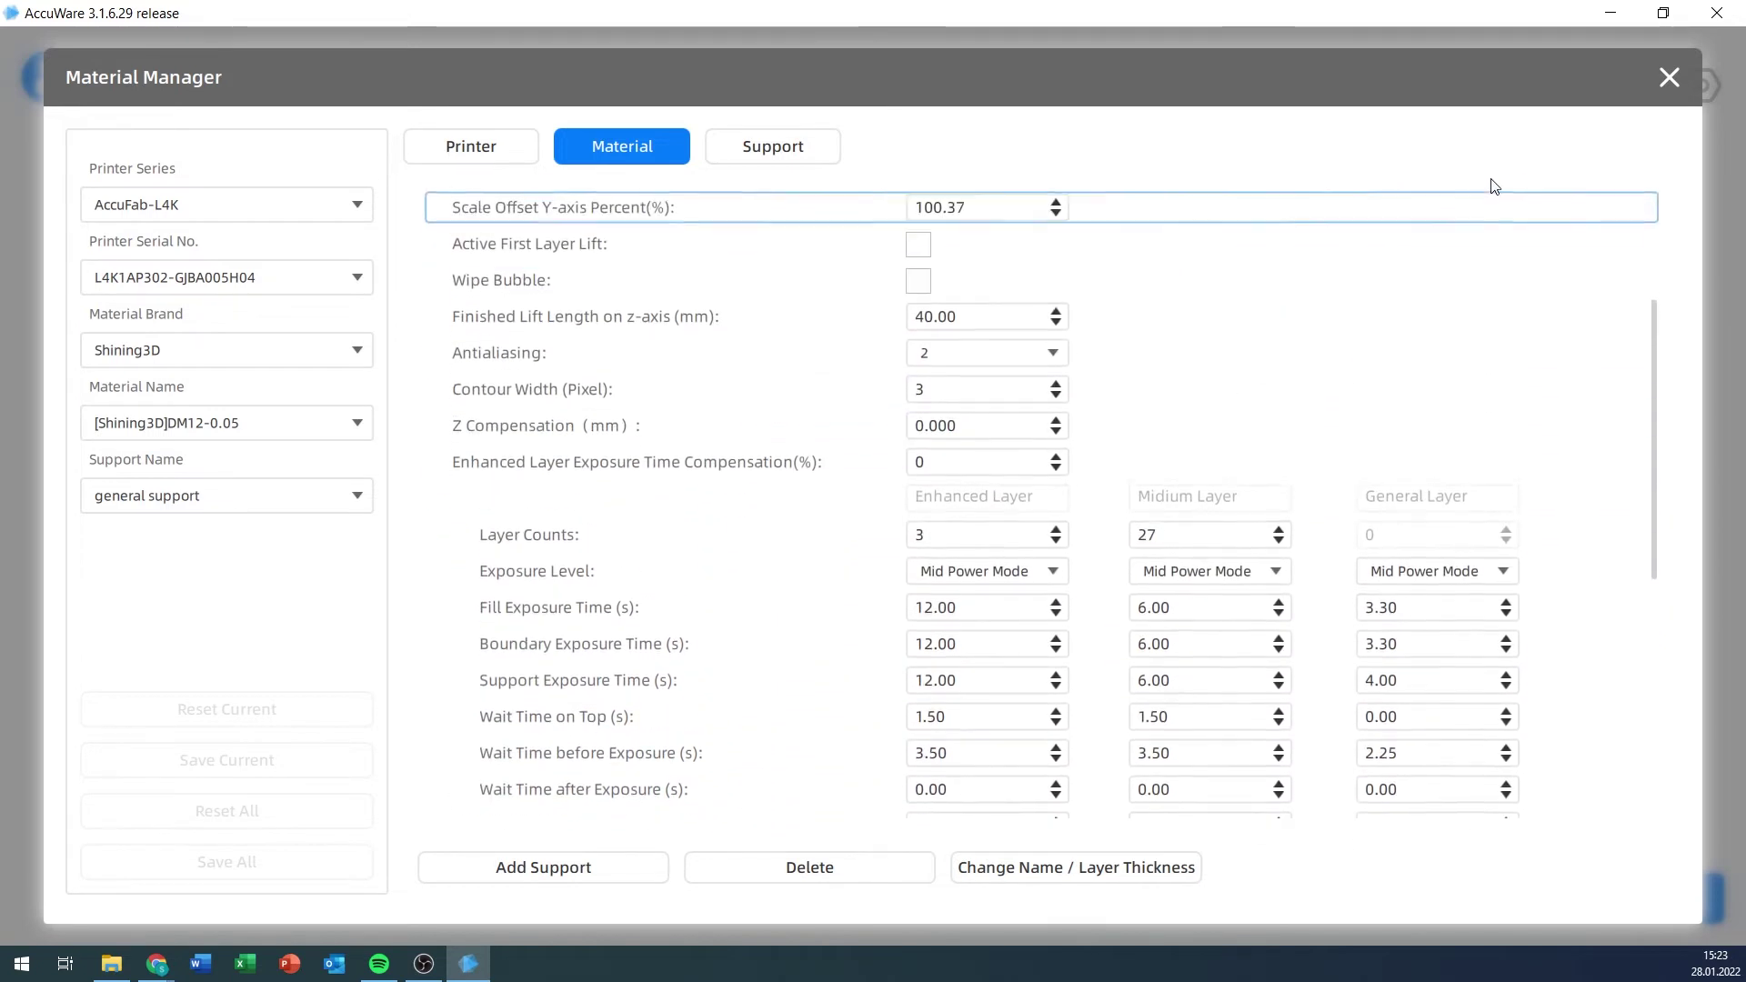
pyautogui.click(1672, 80)
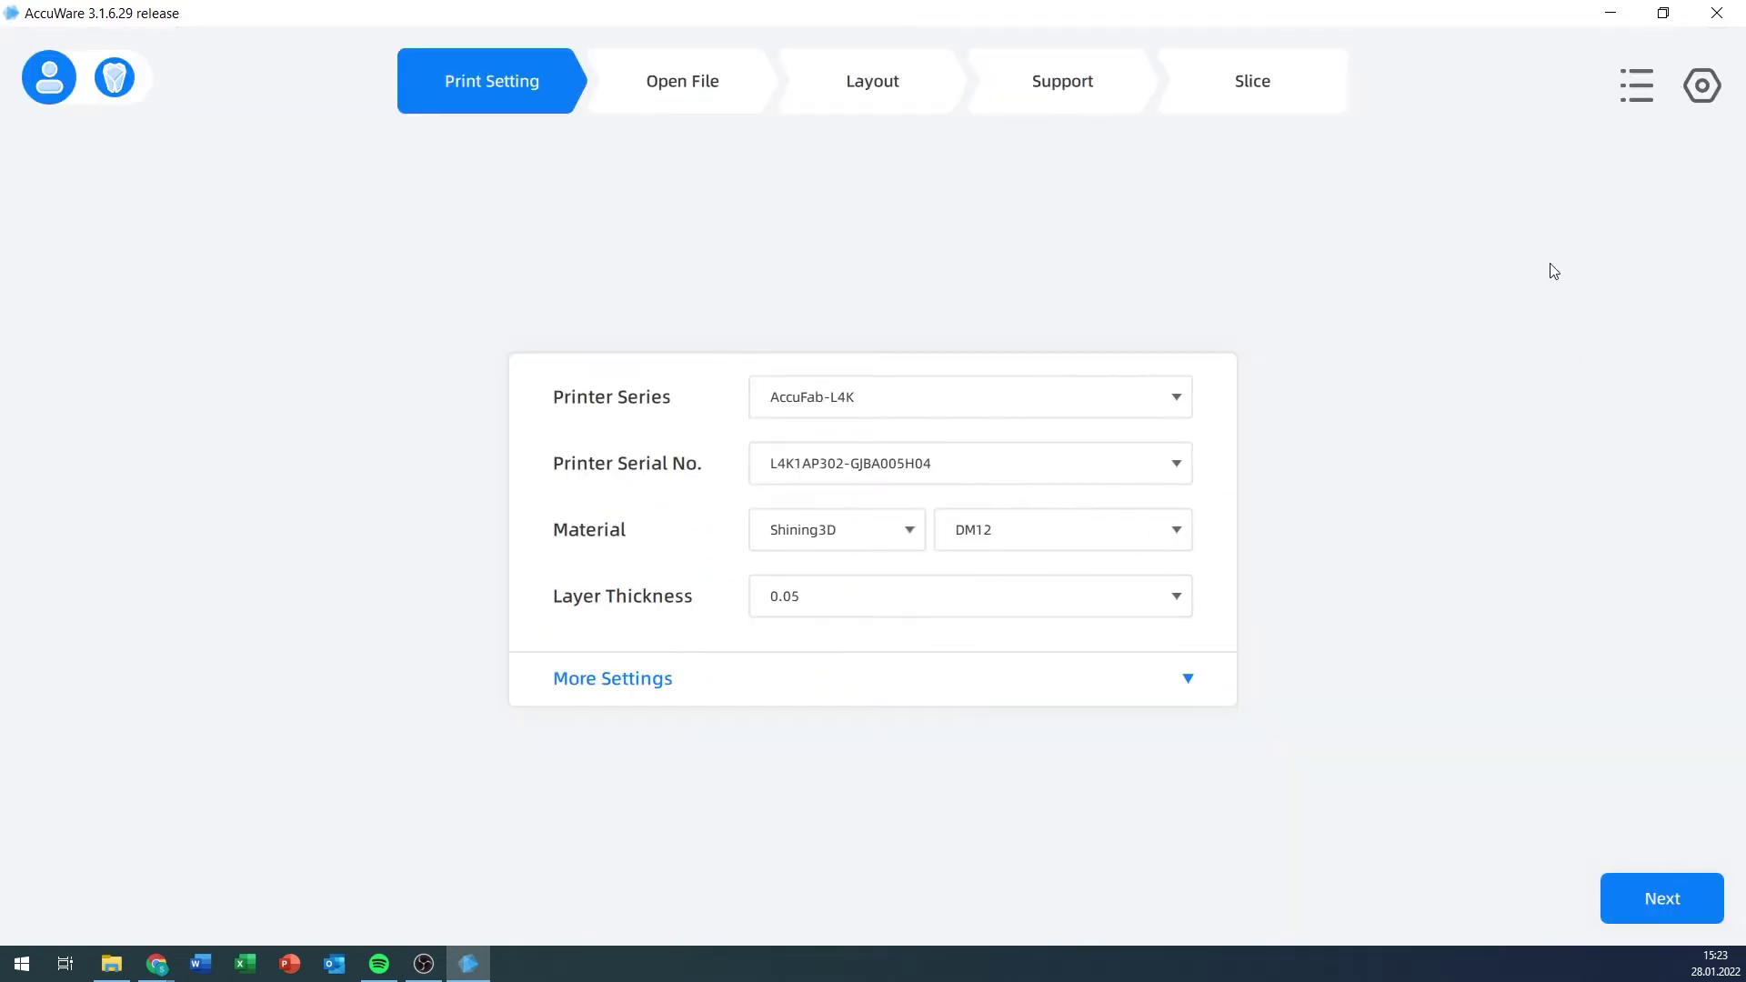
# - Keep English as the interface language in System Settings
pyautogui.click(1714, 96)
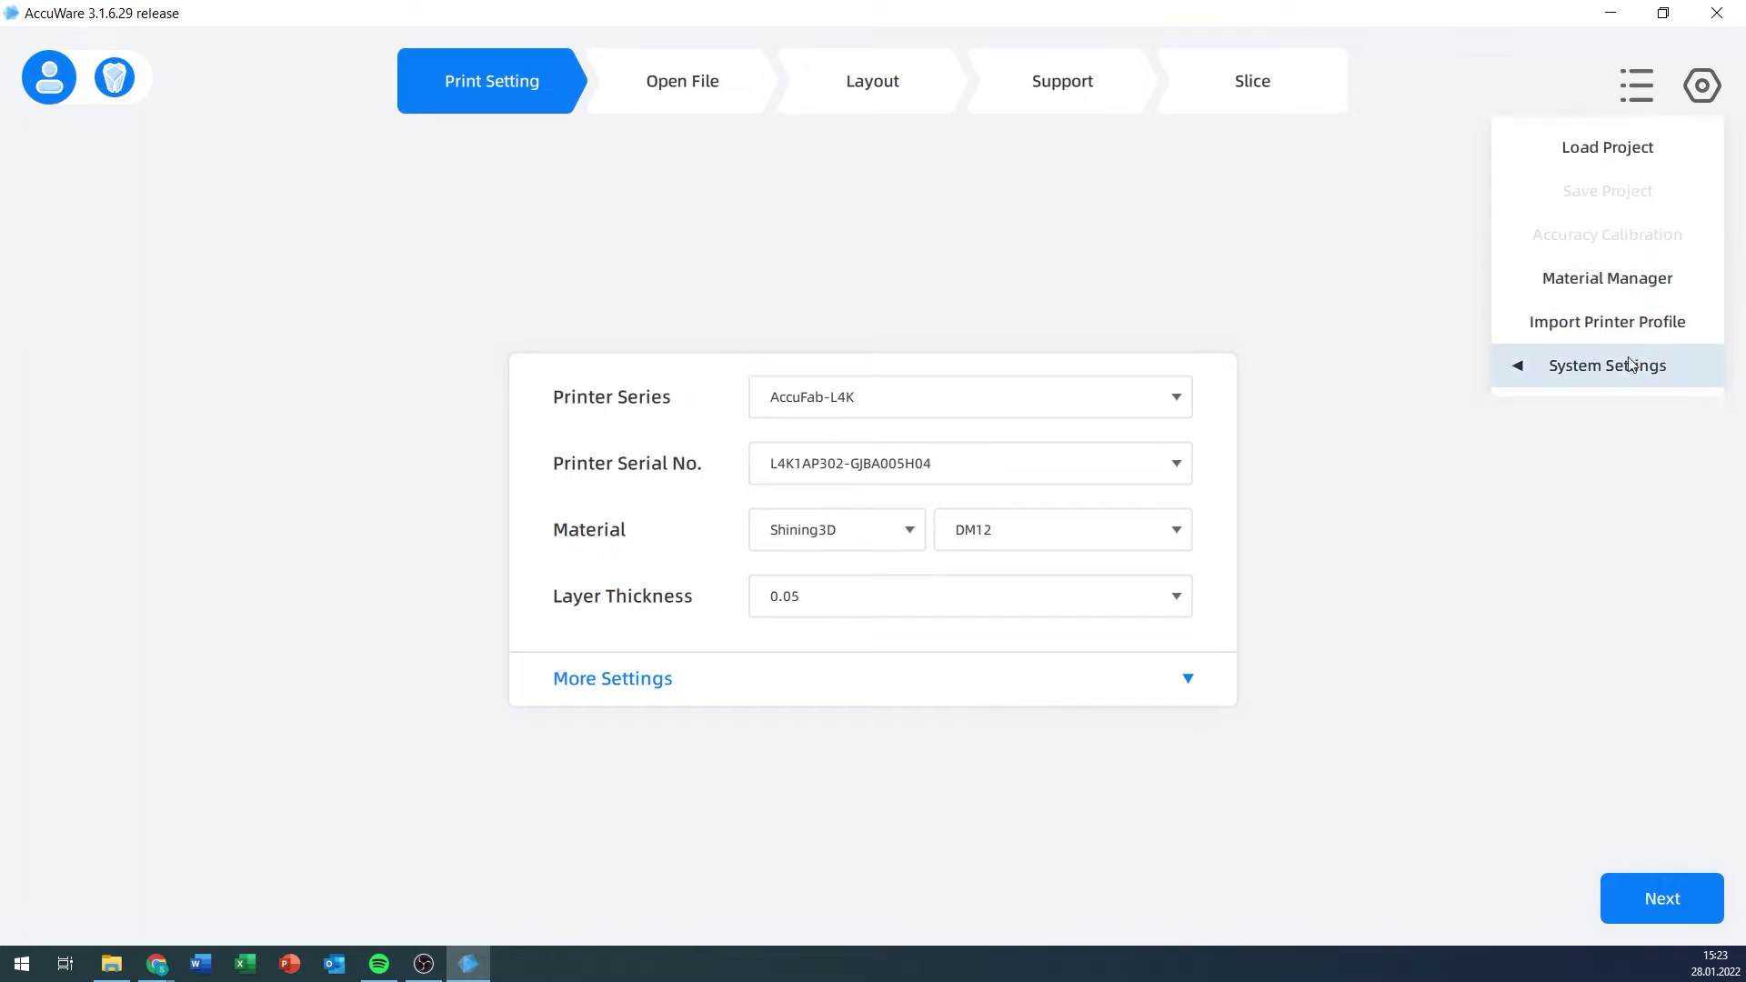
pyautogui.moveTo(1626, 365)
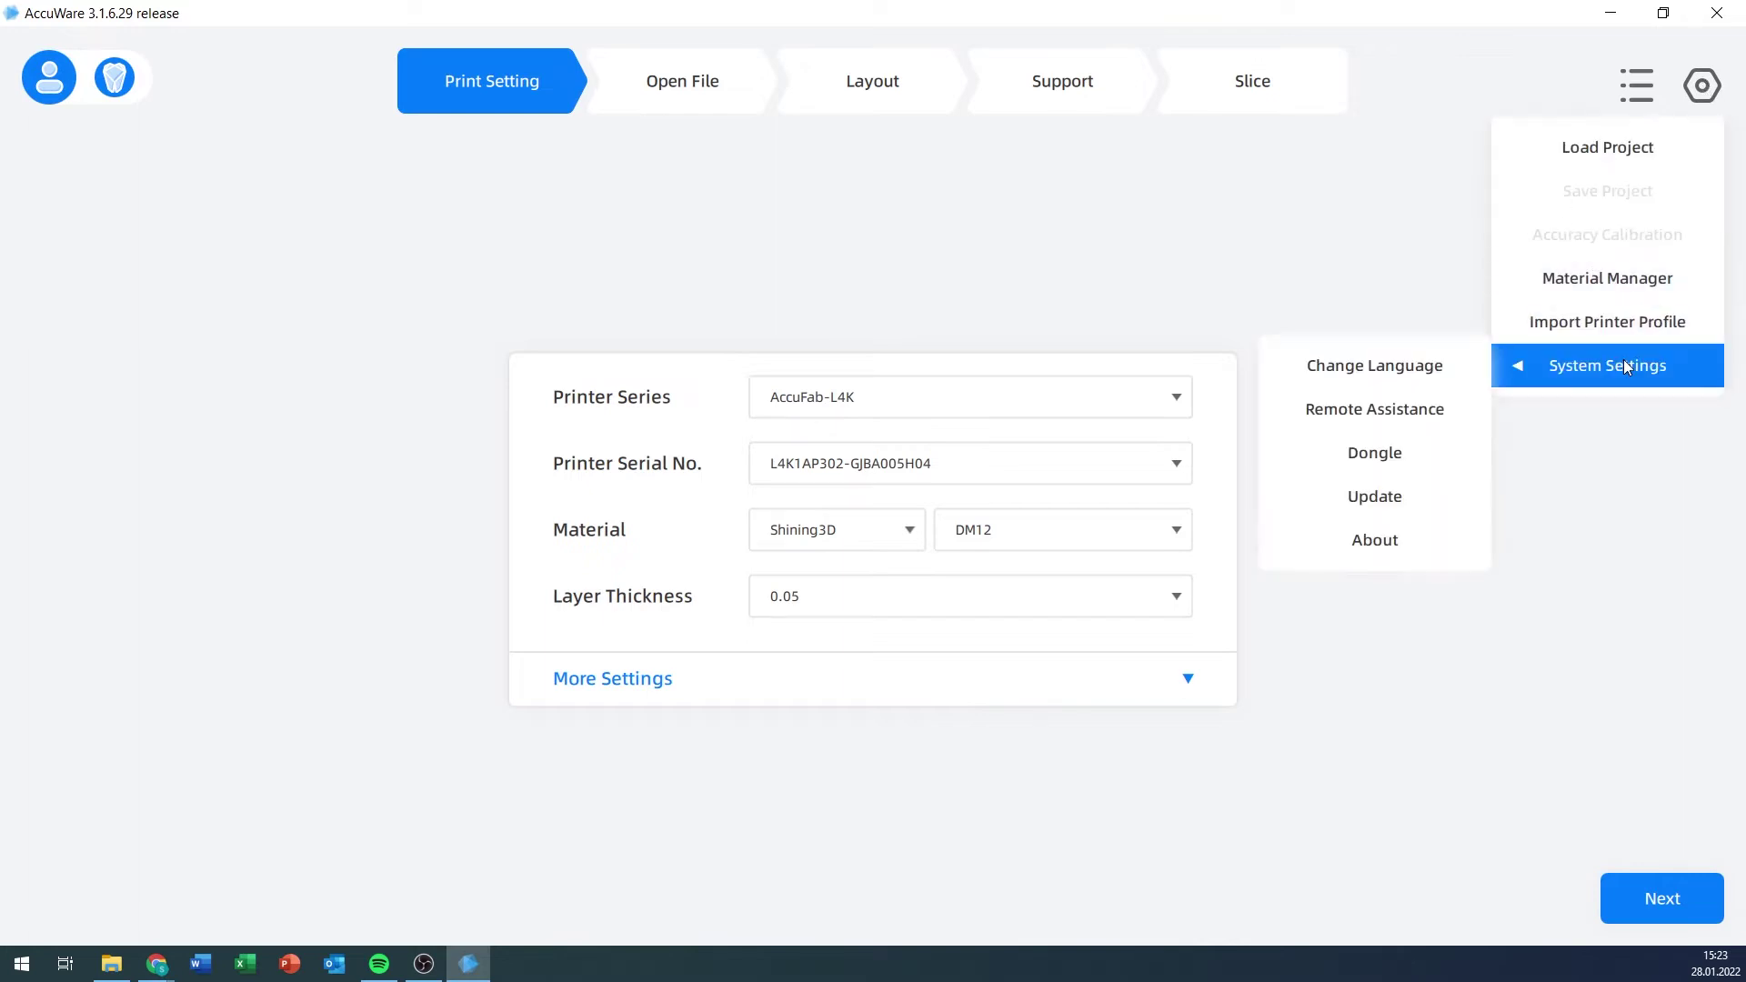
pyautogui.click(1426, 377)
pyautogui.click(1048, 473)
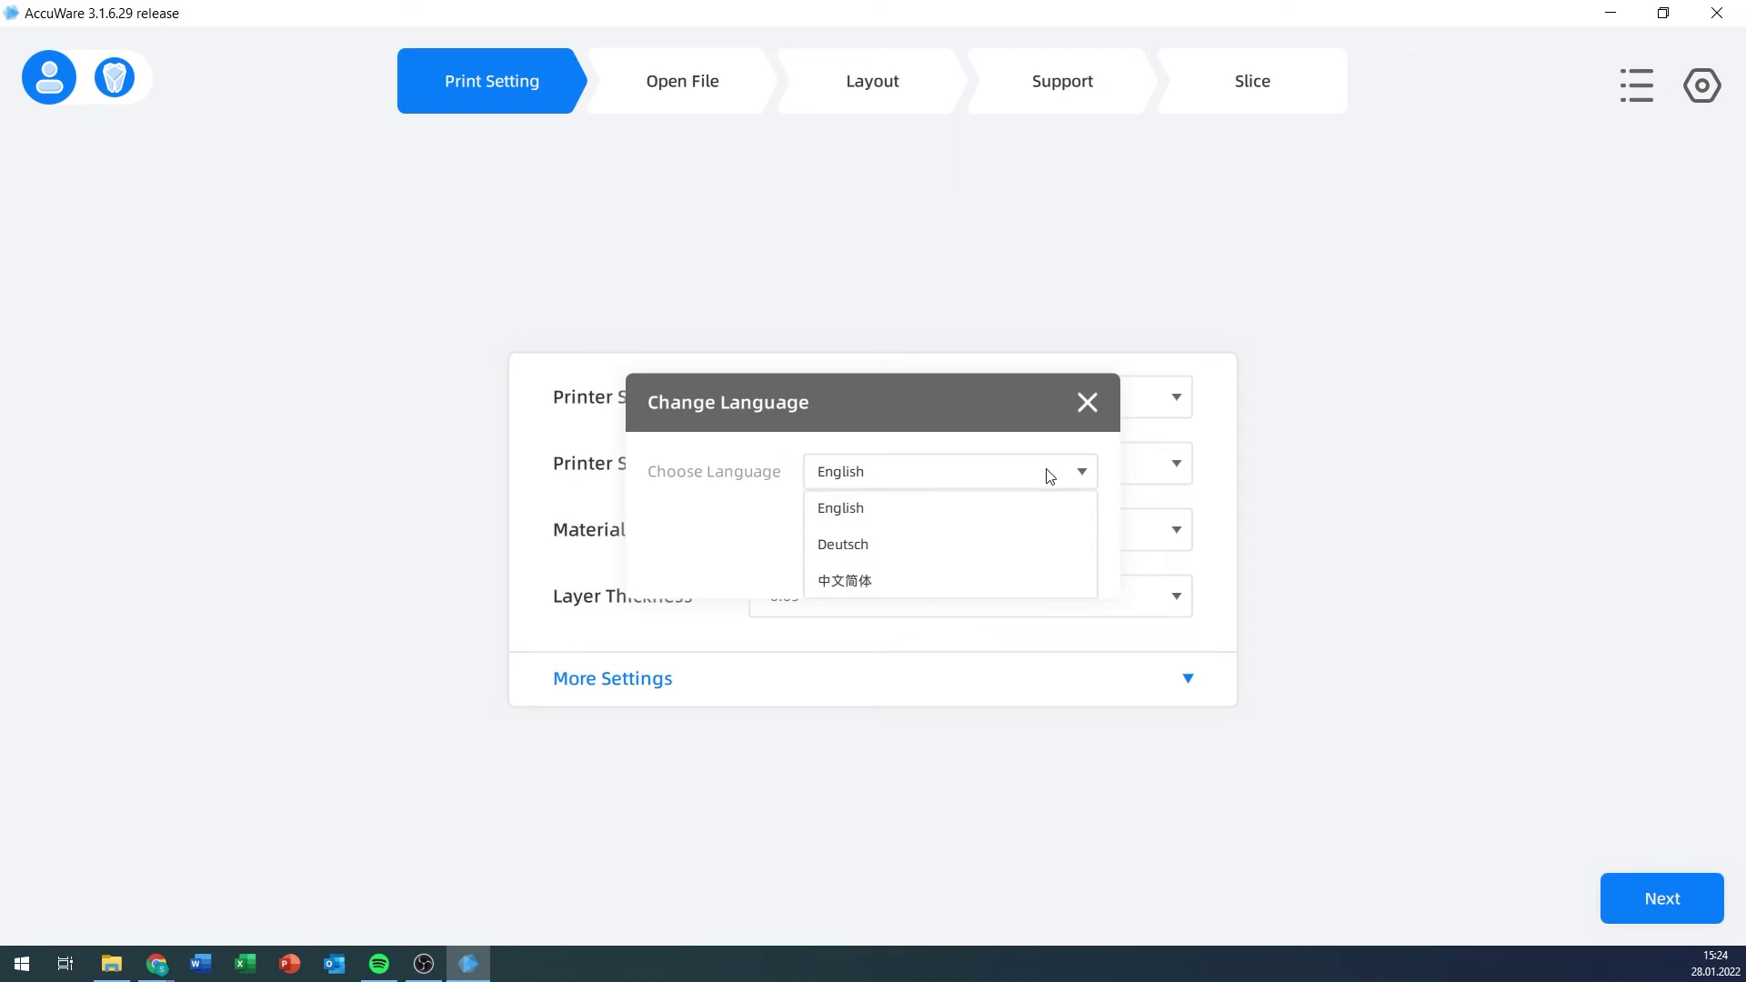
pyautogui.click(1009, 464)
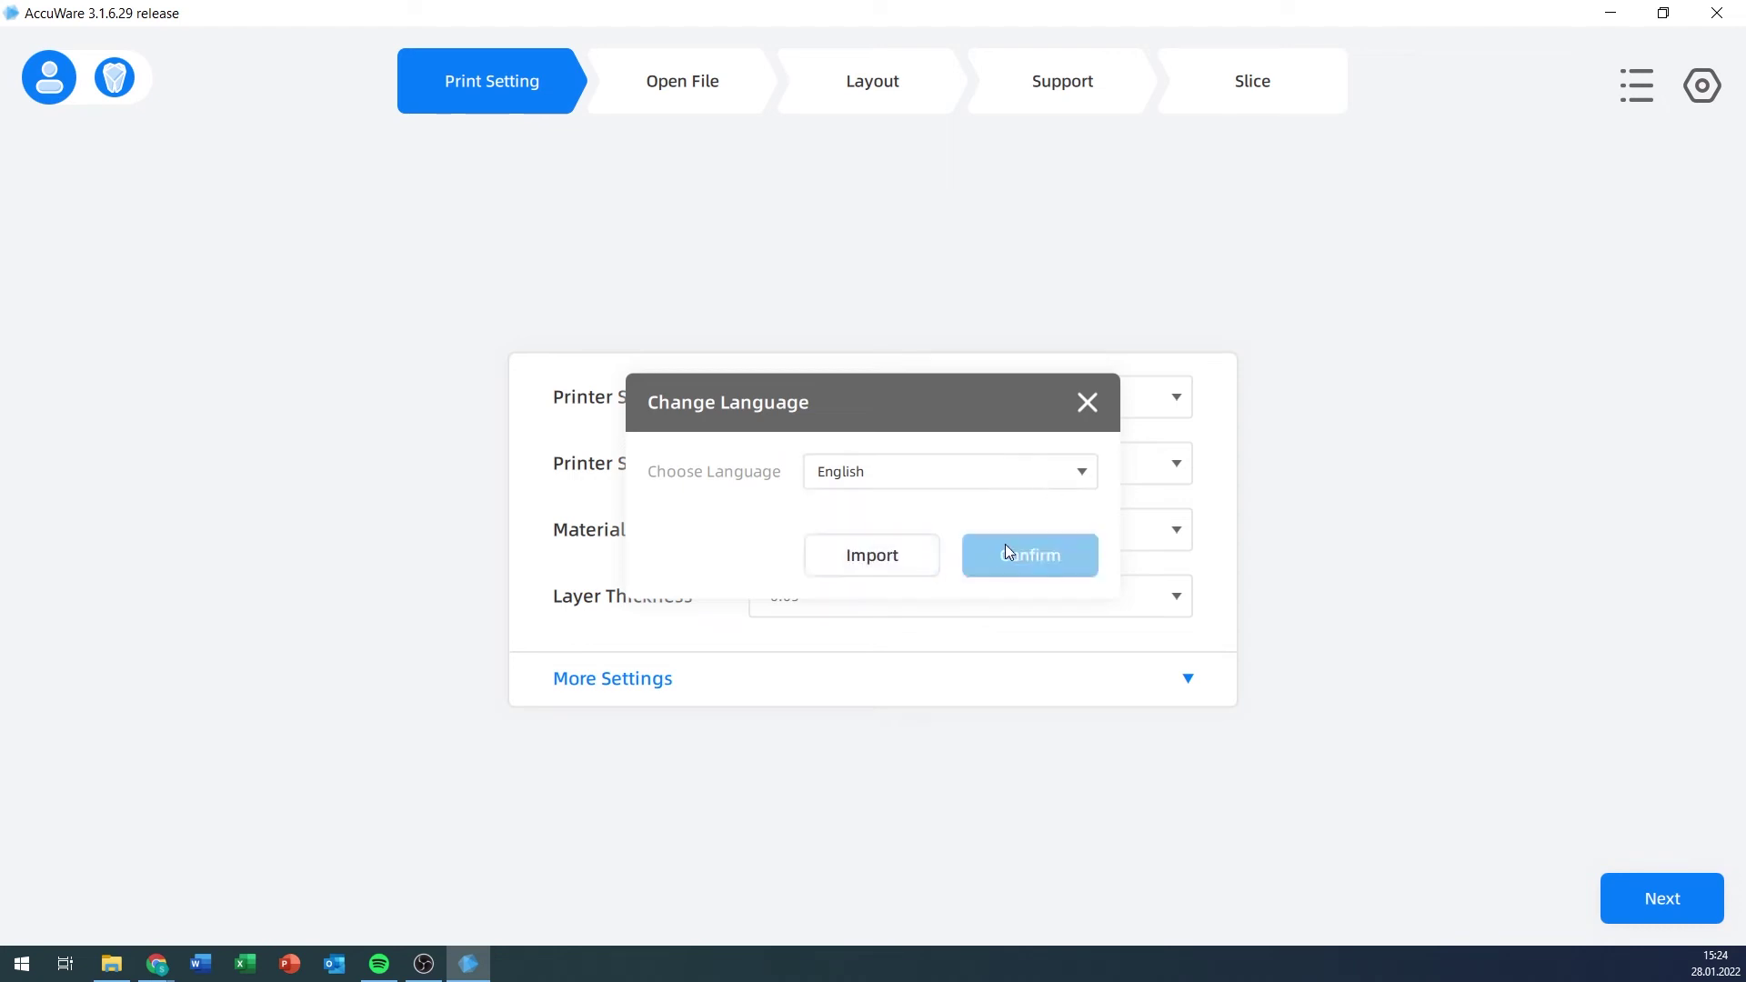
pyautogui.click(1082, 401)
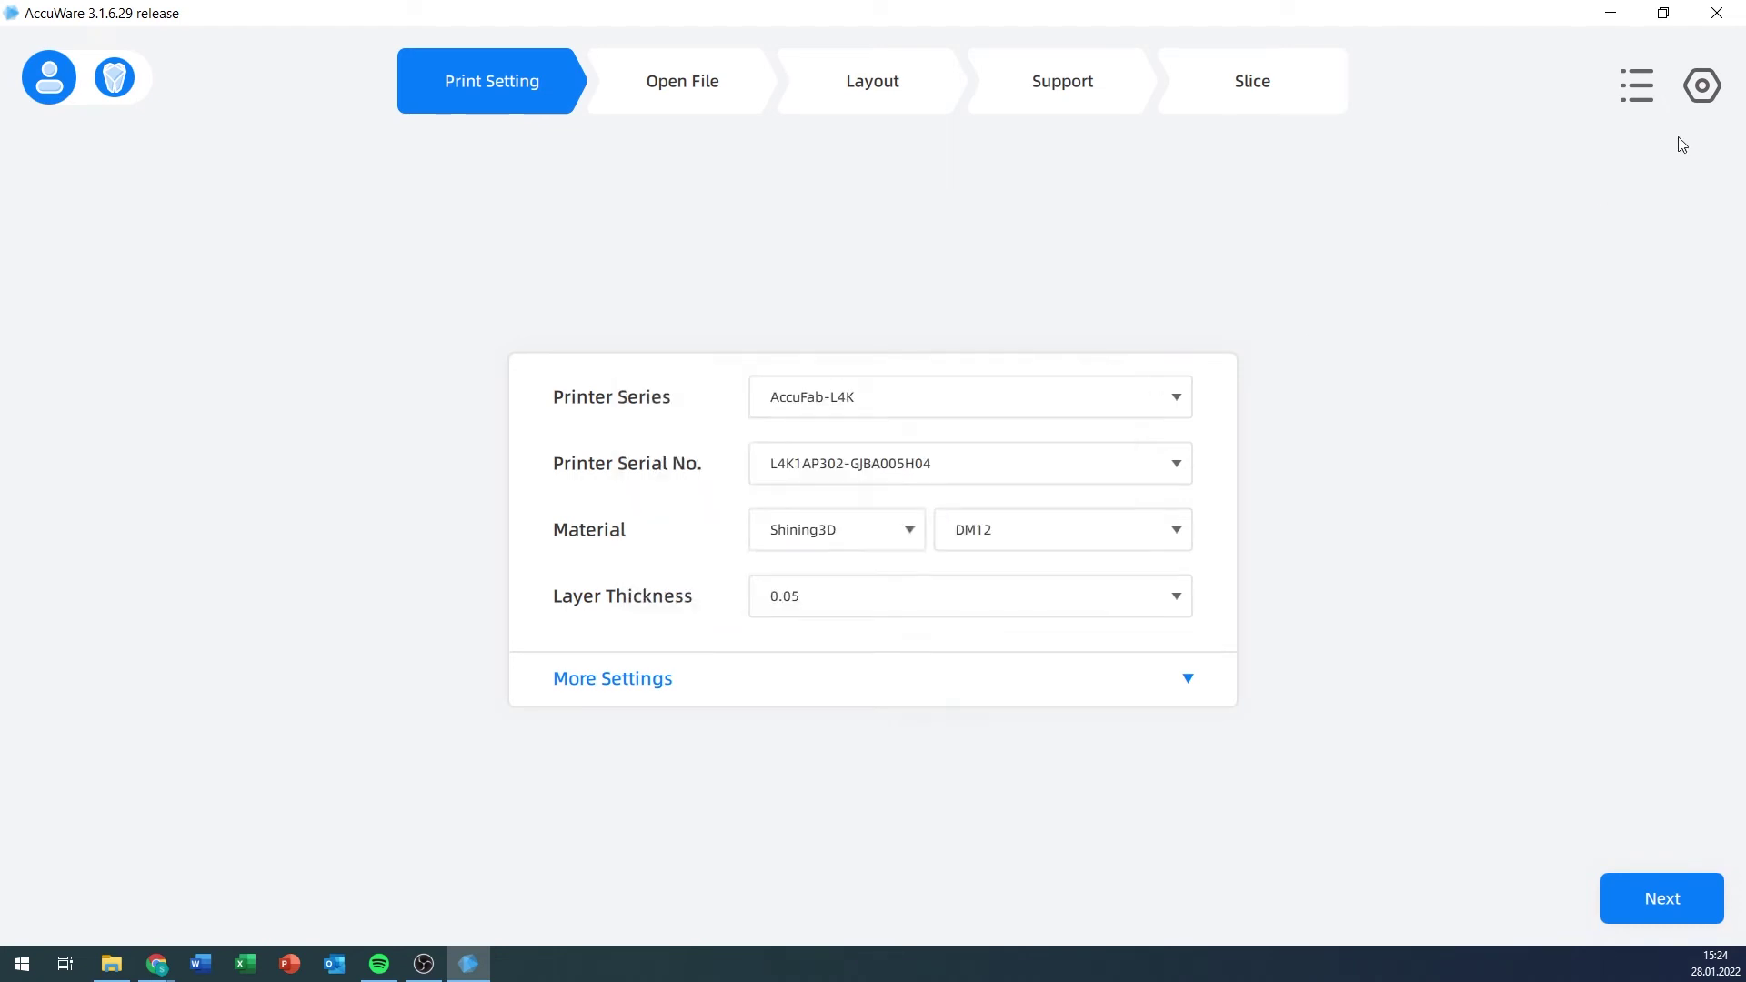
# - Check for software and material profile updates, dismiss the result, and reopen the main menu
pyautogui.click(1717, 87)
pyautogui.moveTo(1637, 378)
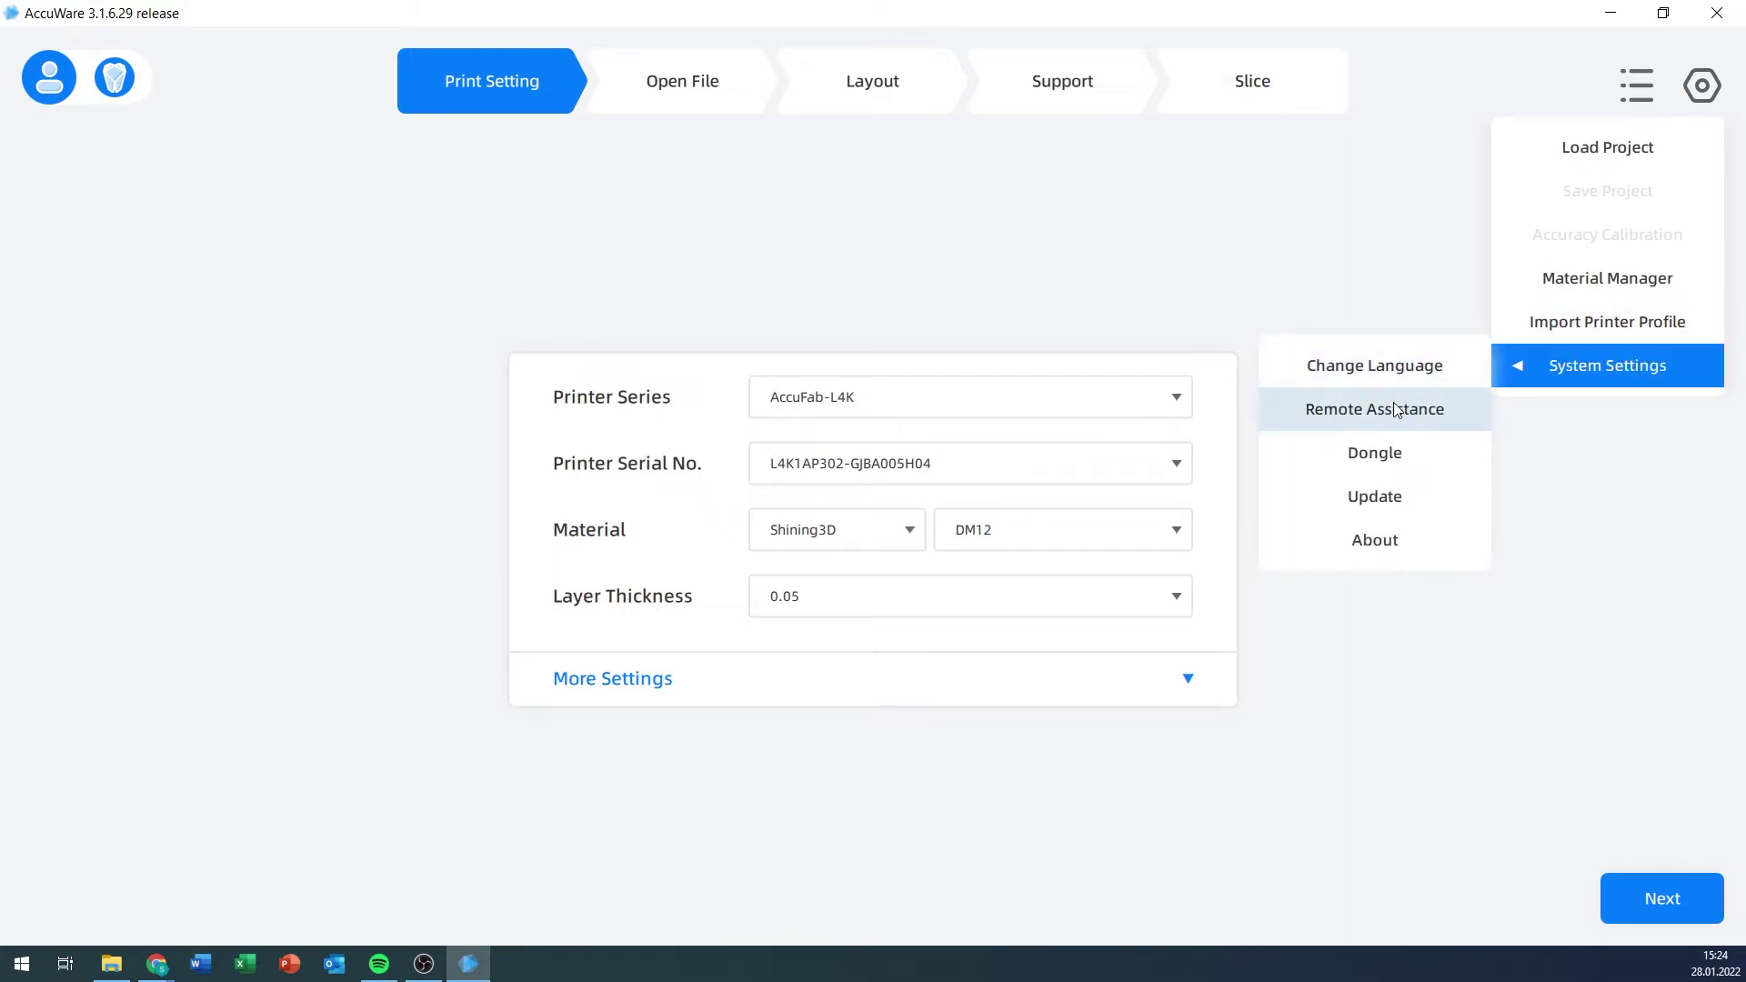
pyautogui.click(1406, 496)
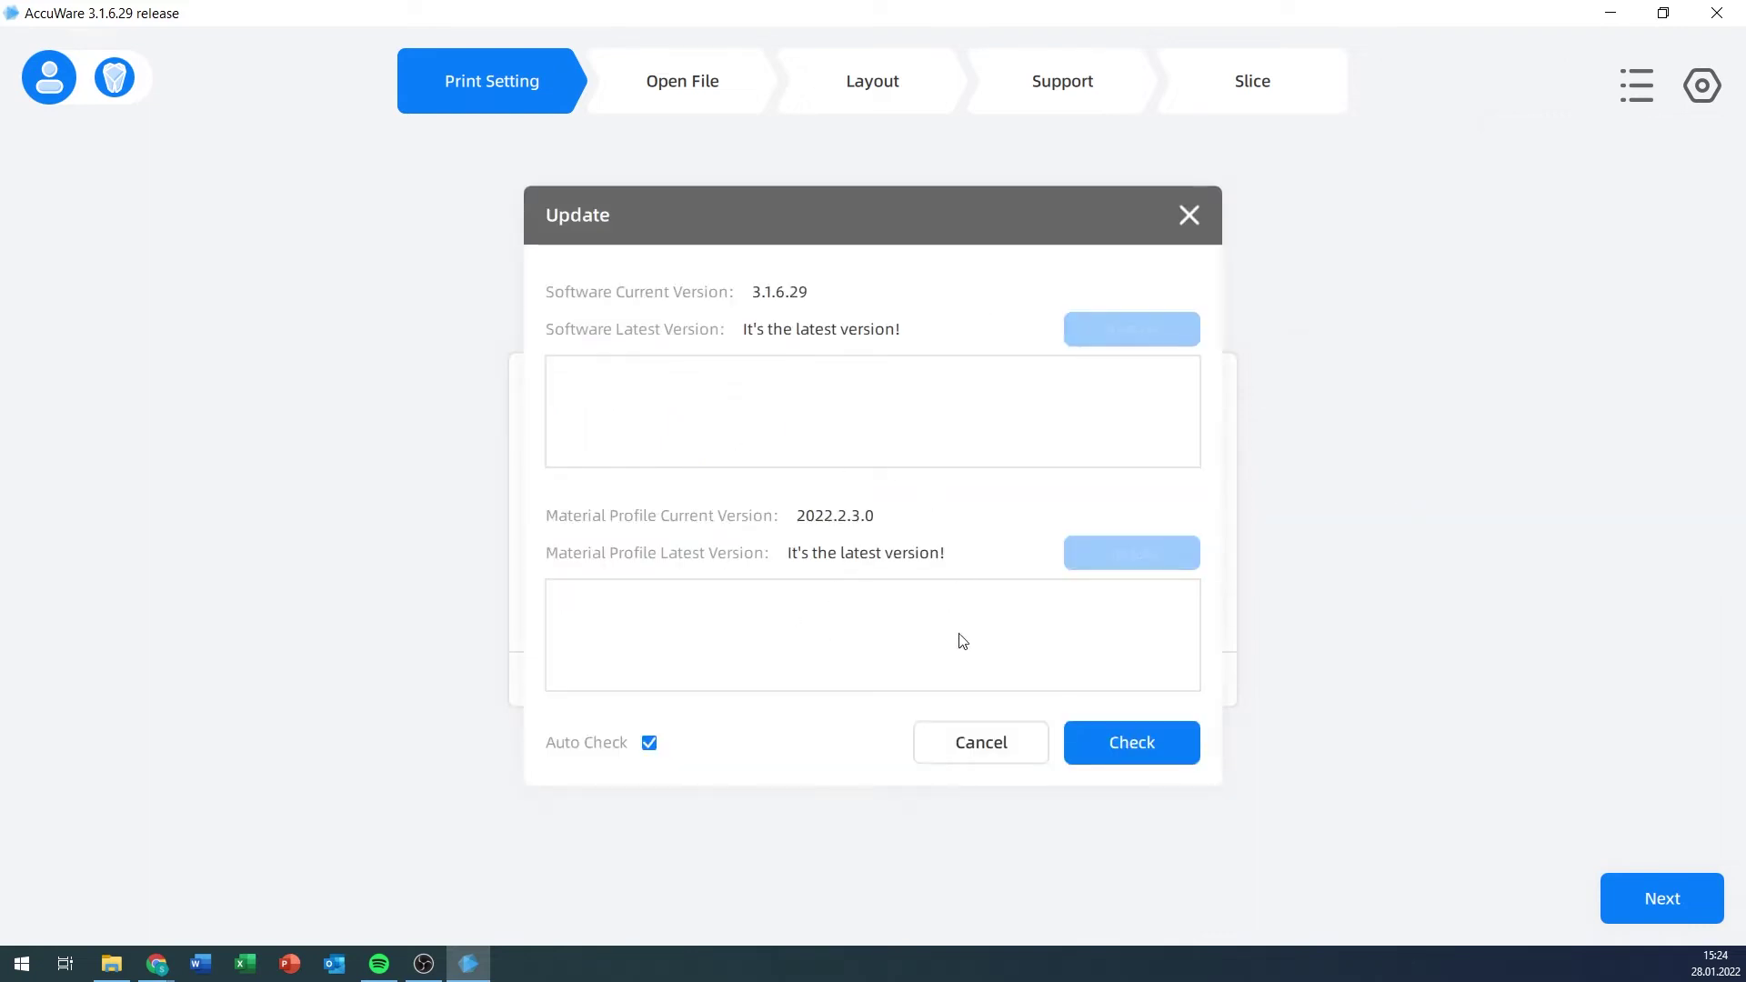
pyautogui.click(1023, 761)
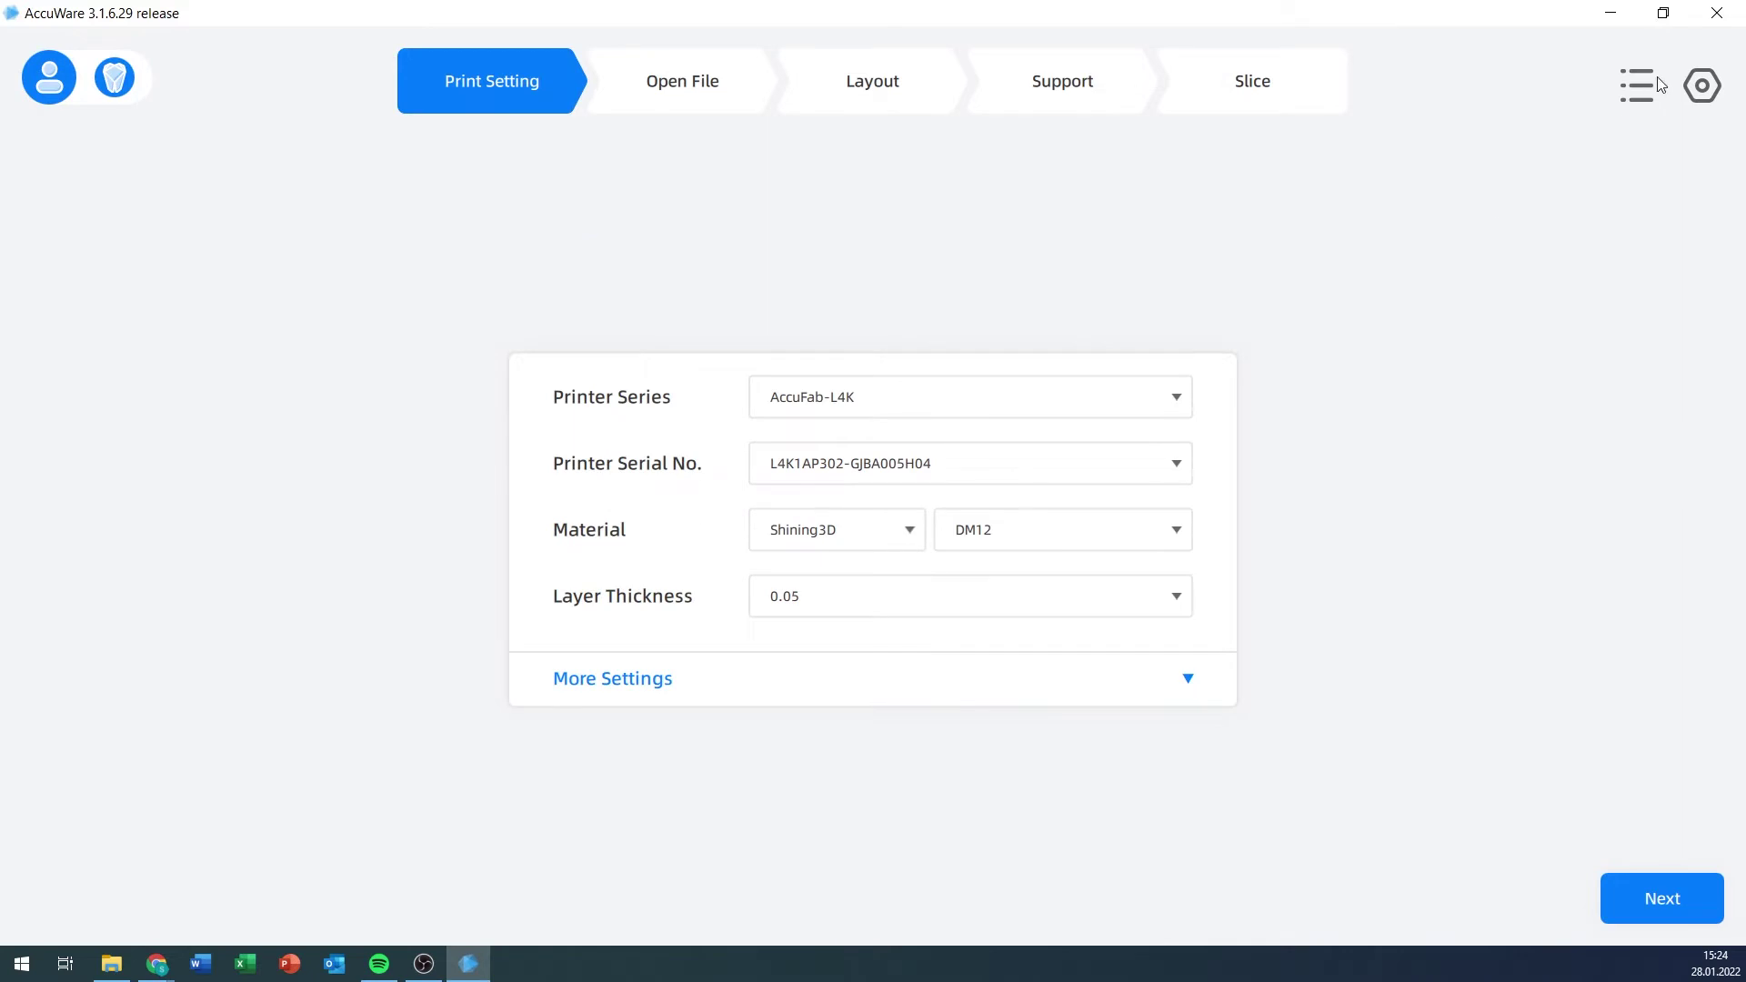
pyautogui.click(1699, 88)
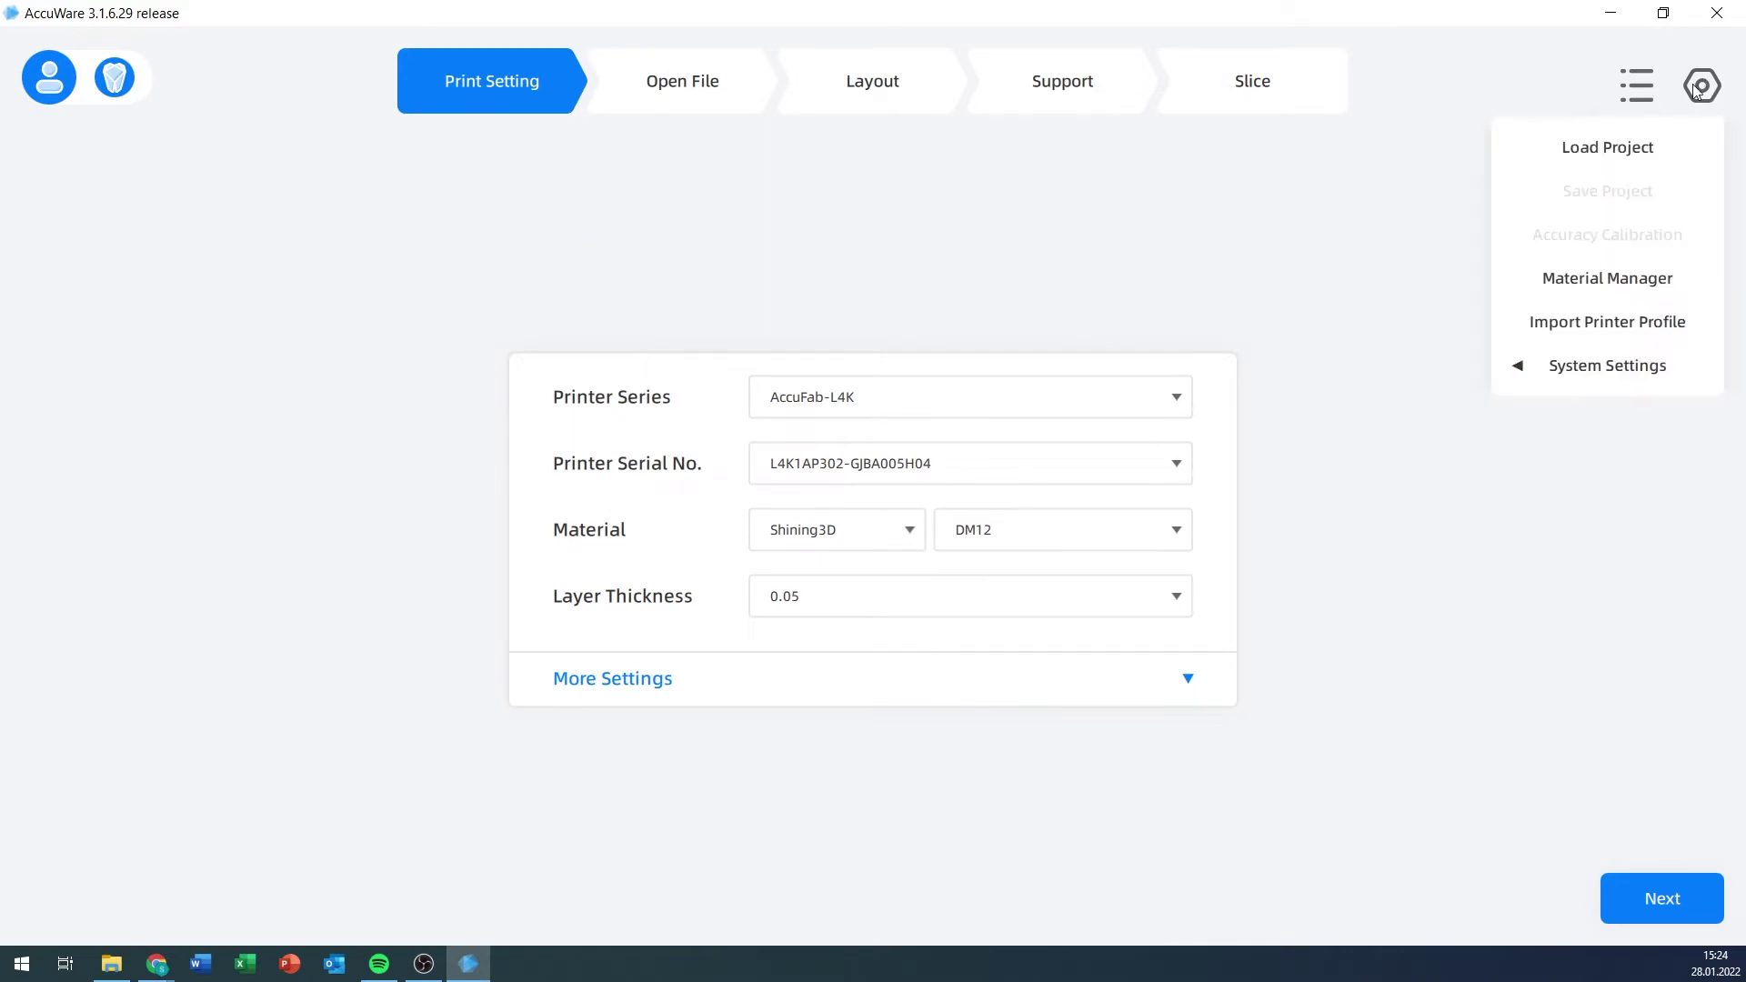
pyautogui.click(1614, 362)
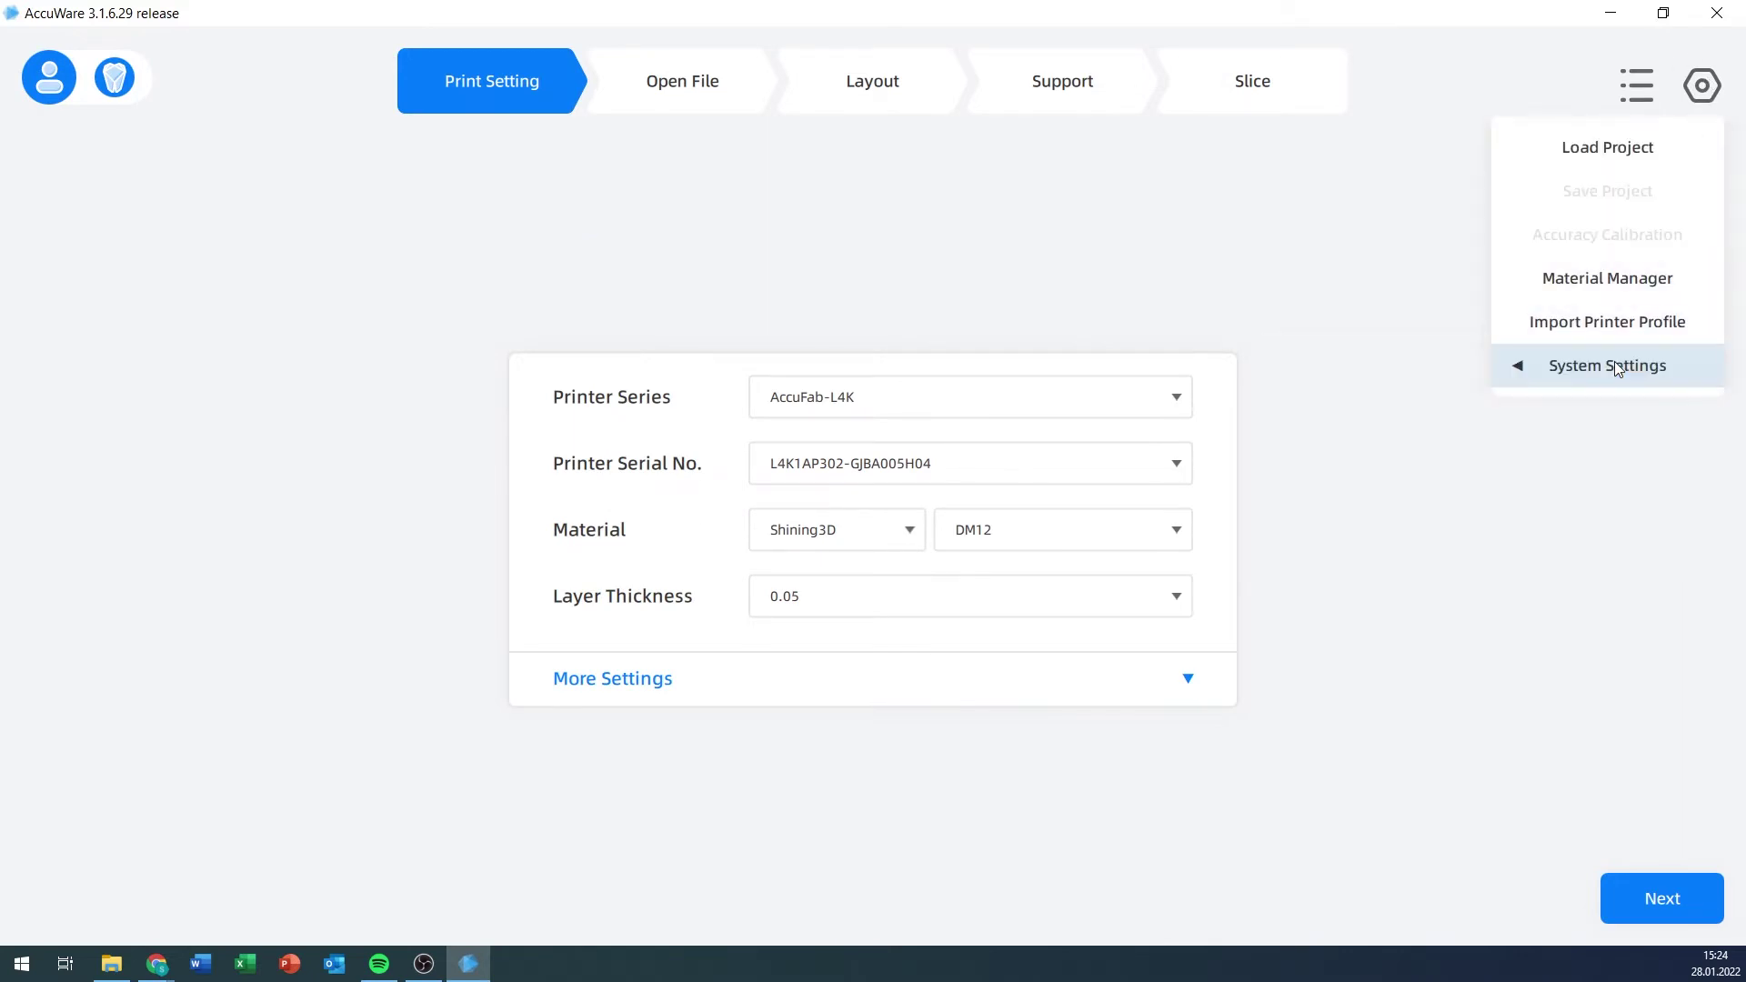
# - Start a local printer profile import from Dokumente\AccuFab_USB, then cancel the file picker
pyautogui.click(1580, 326)
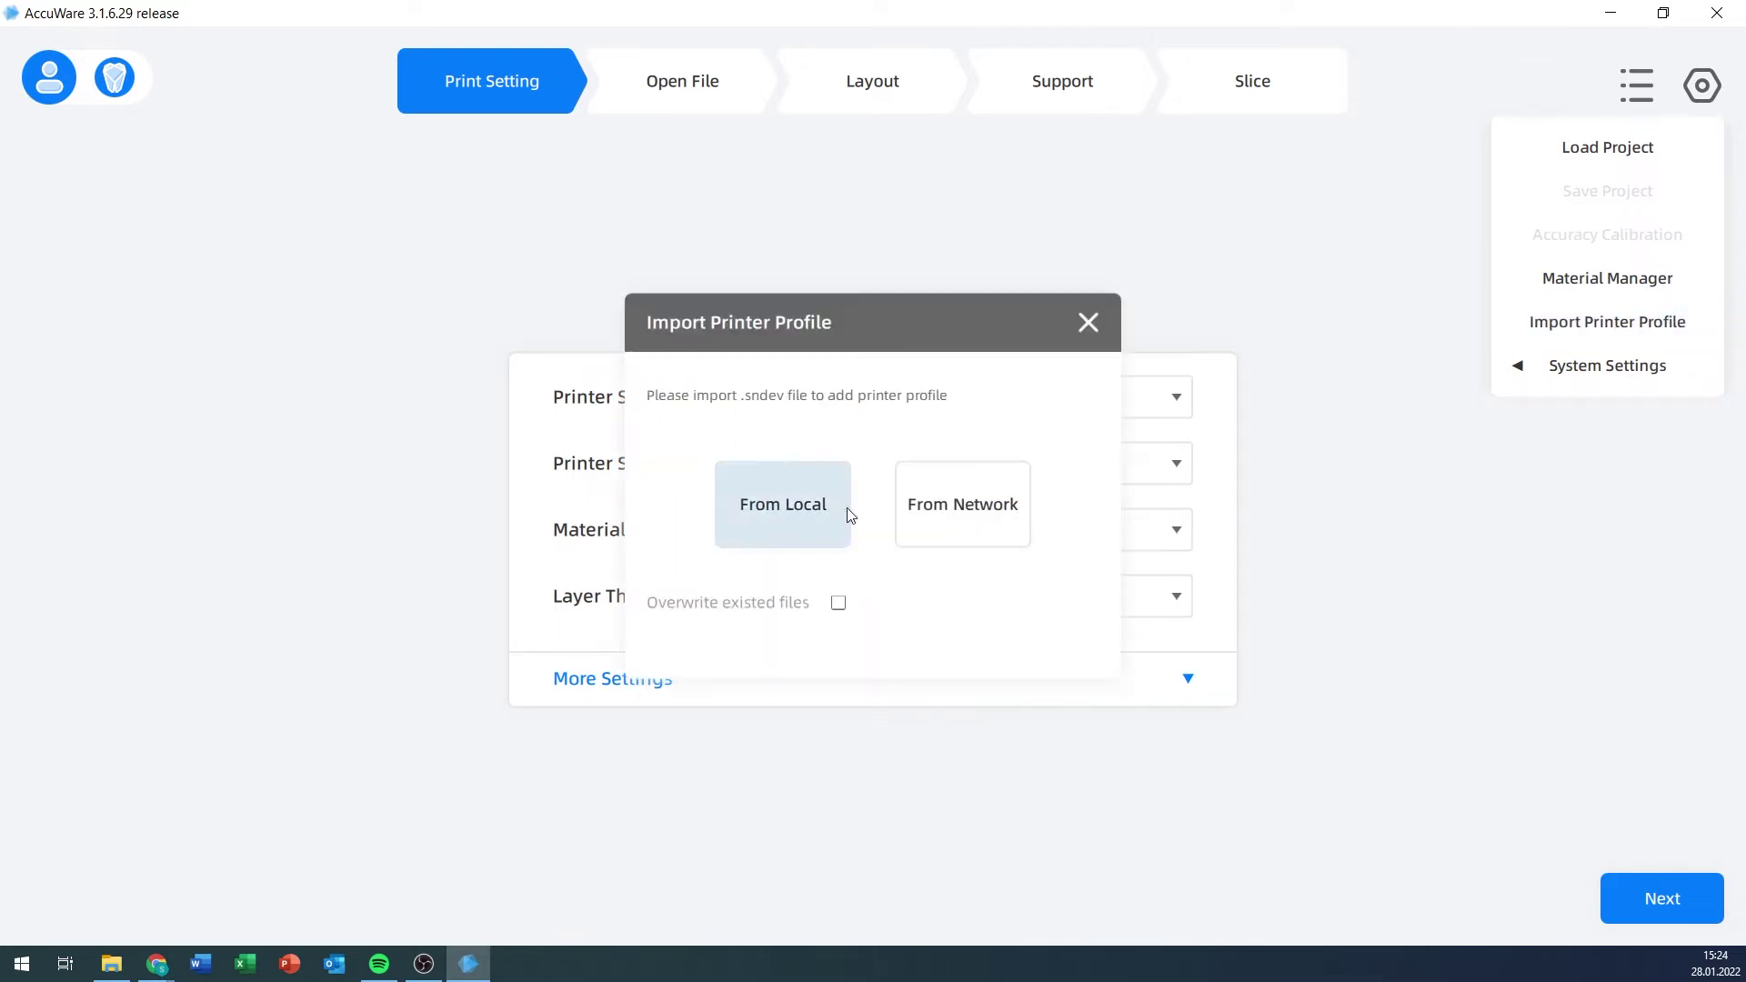
pyautogui.click(778, 518)
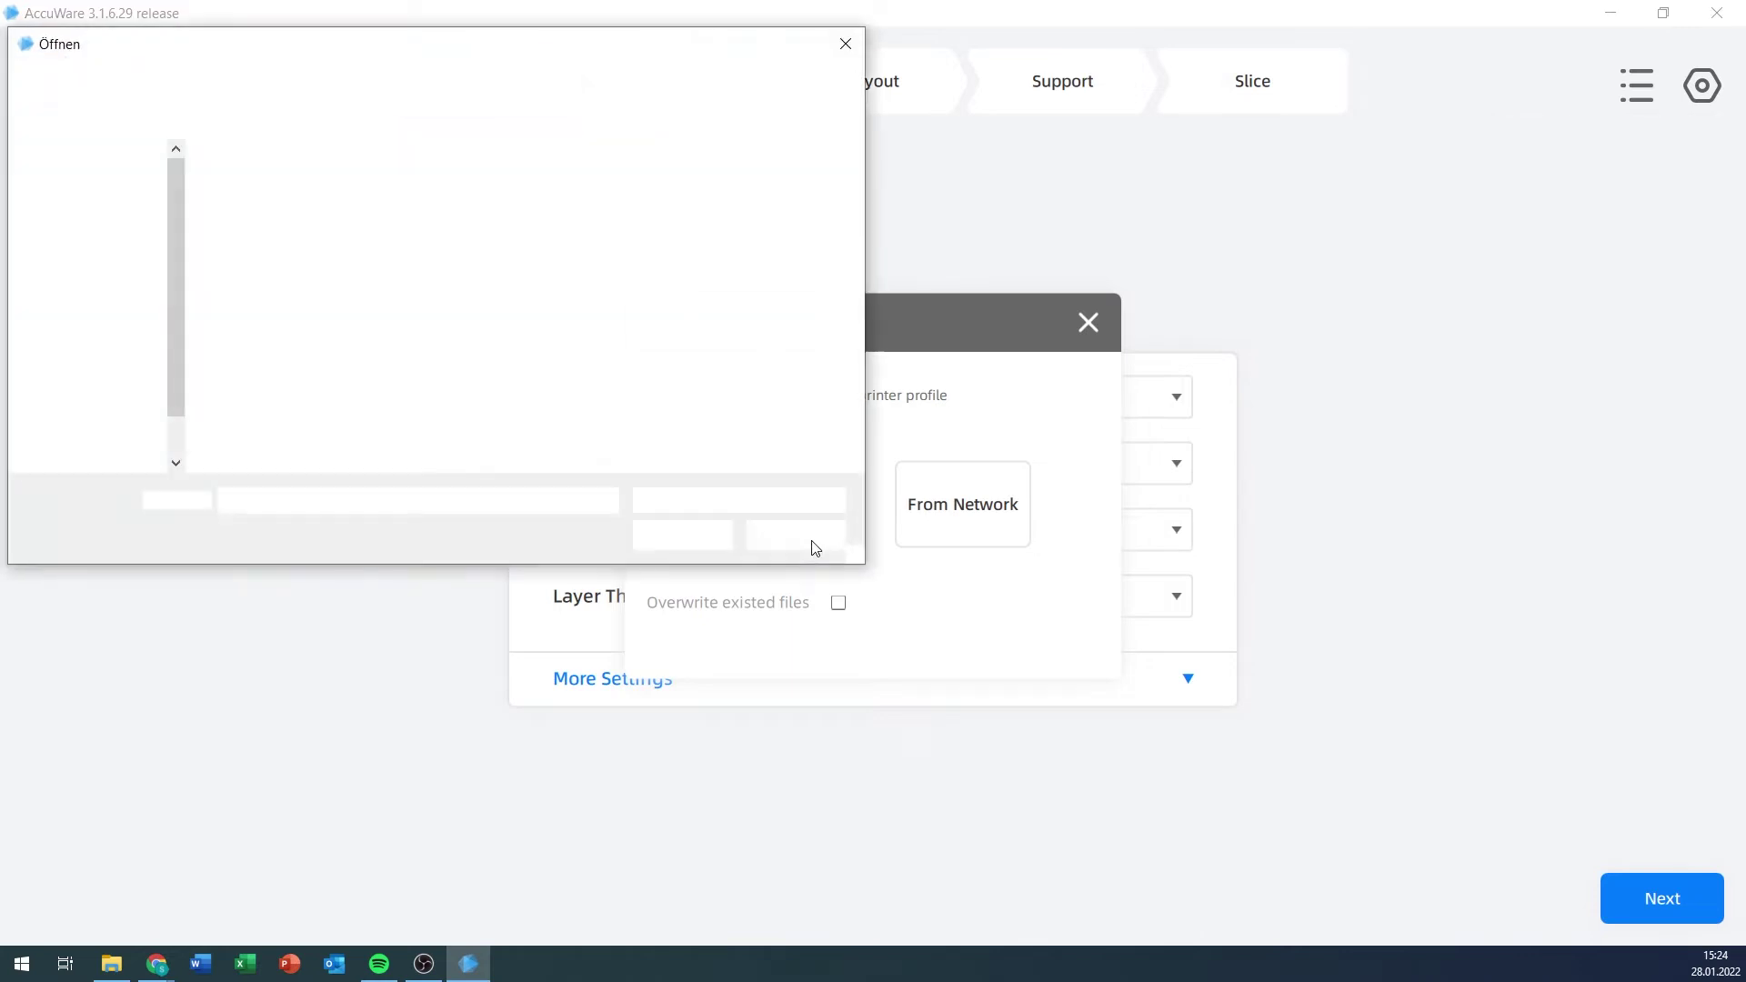
pyautogui.click(110, 258)
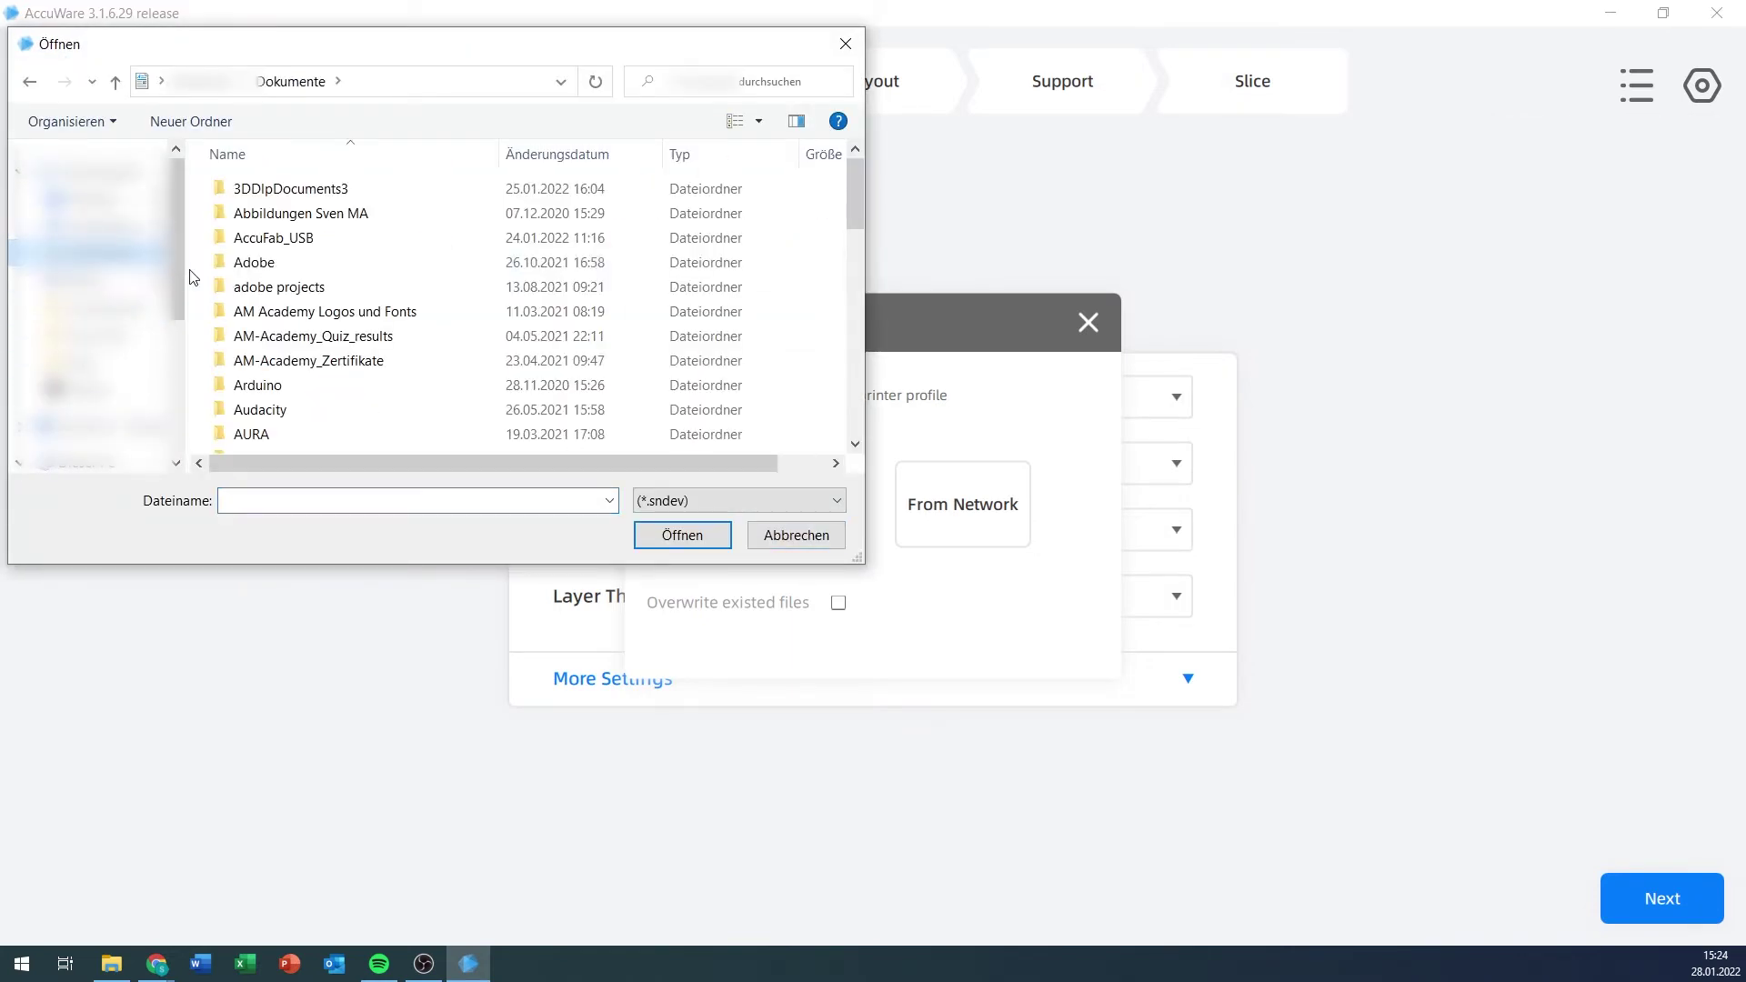
pyautogui.doubleClick(286, 233)
pyautogui.click(312, 216)
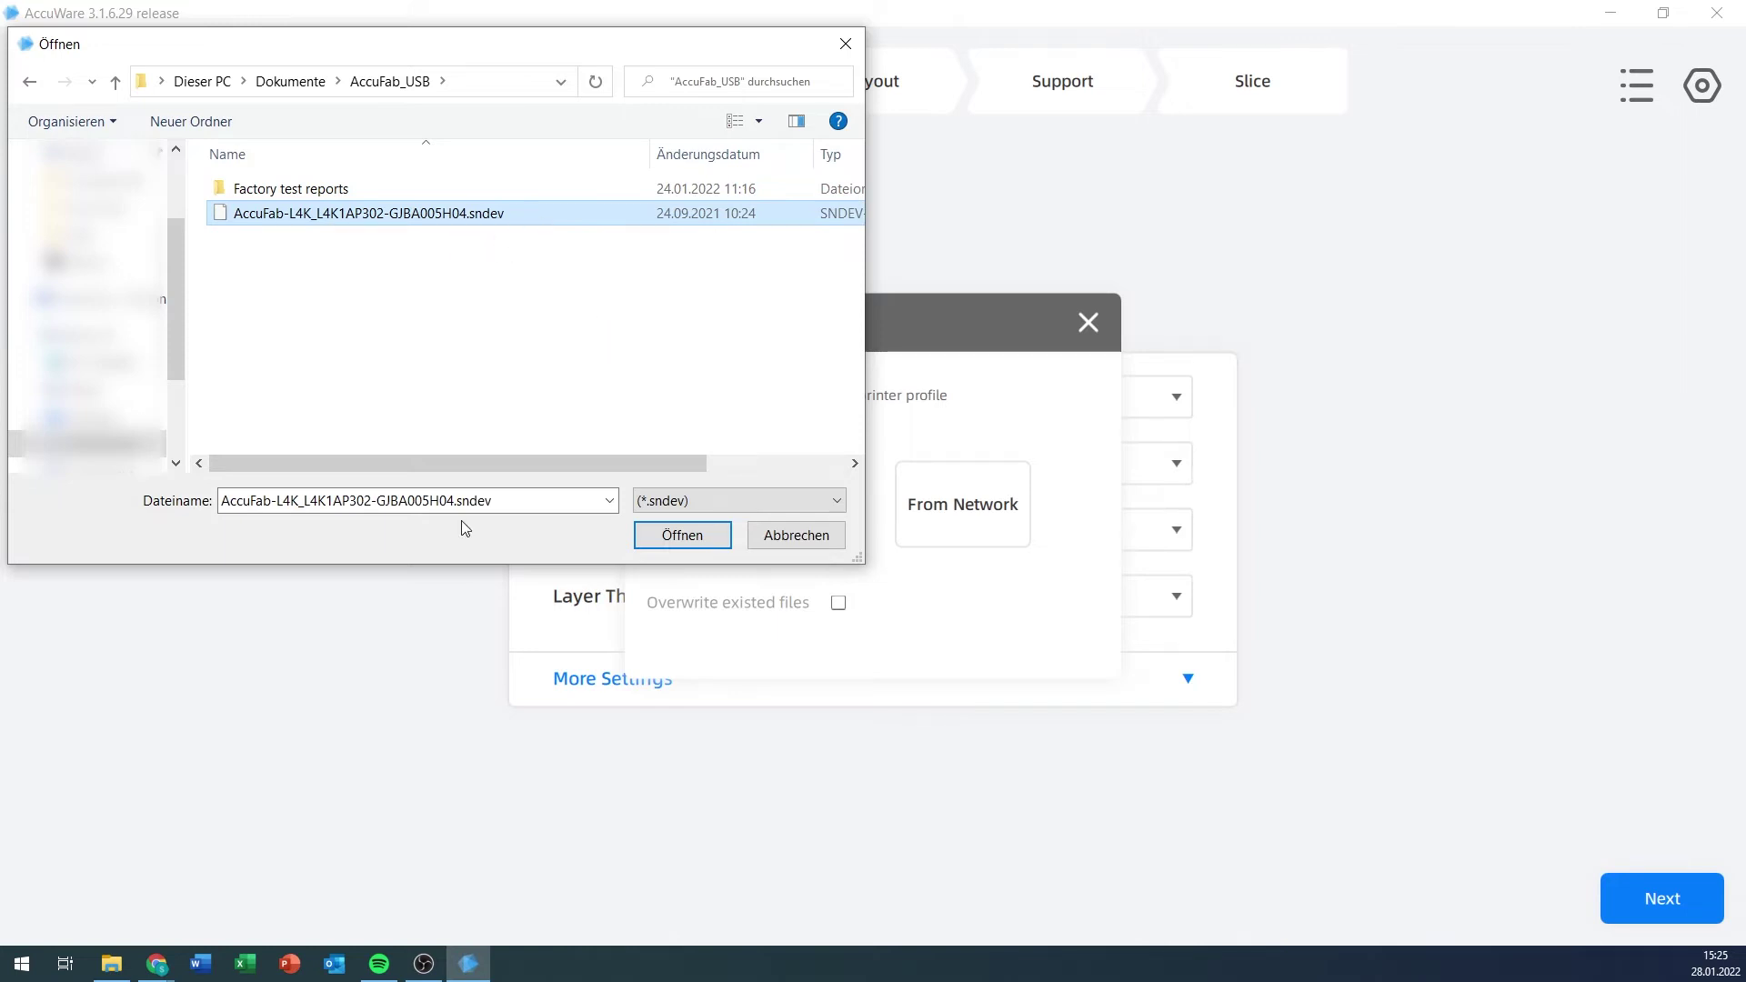
pyautogui.click(797, 536)
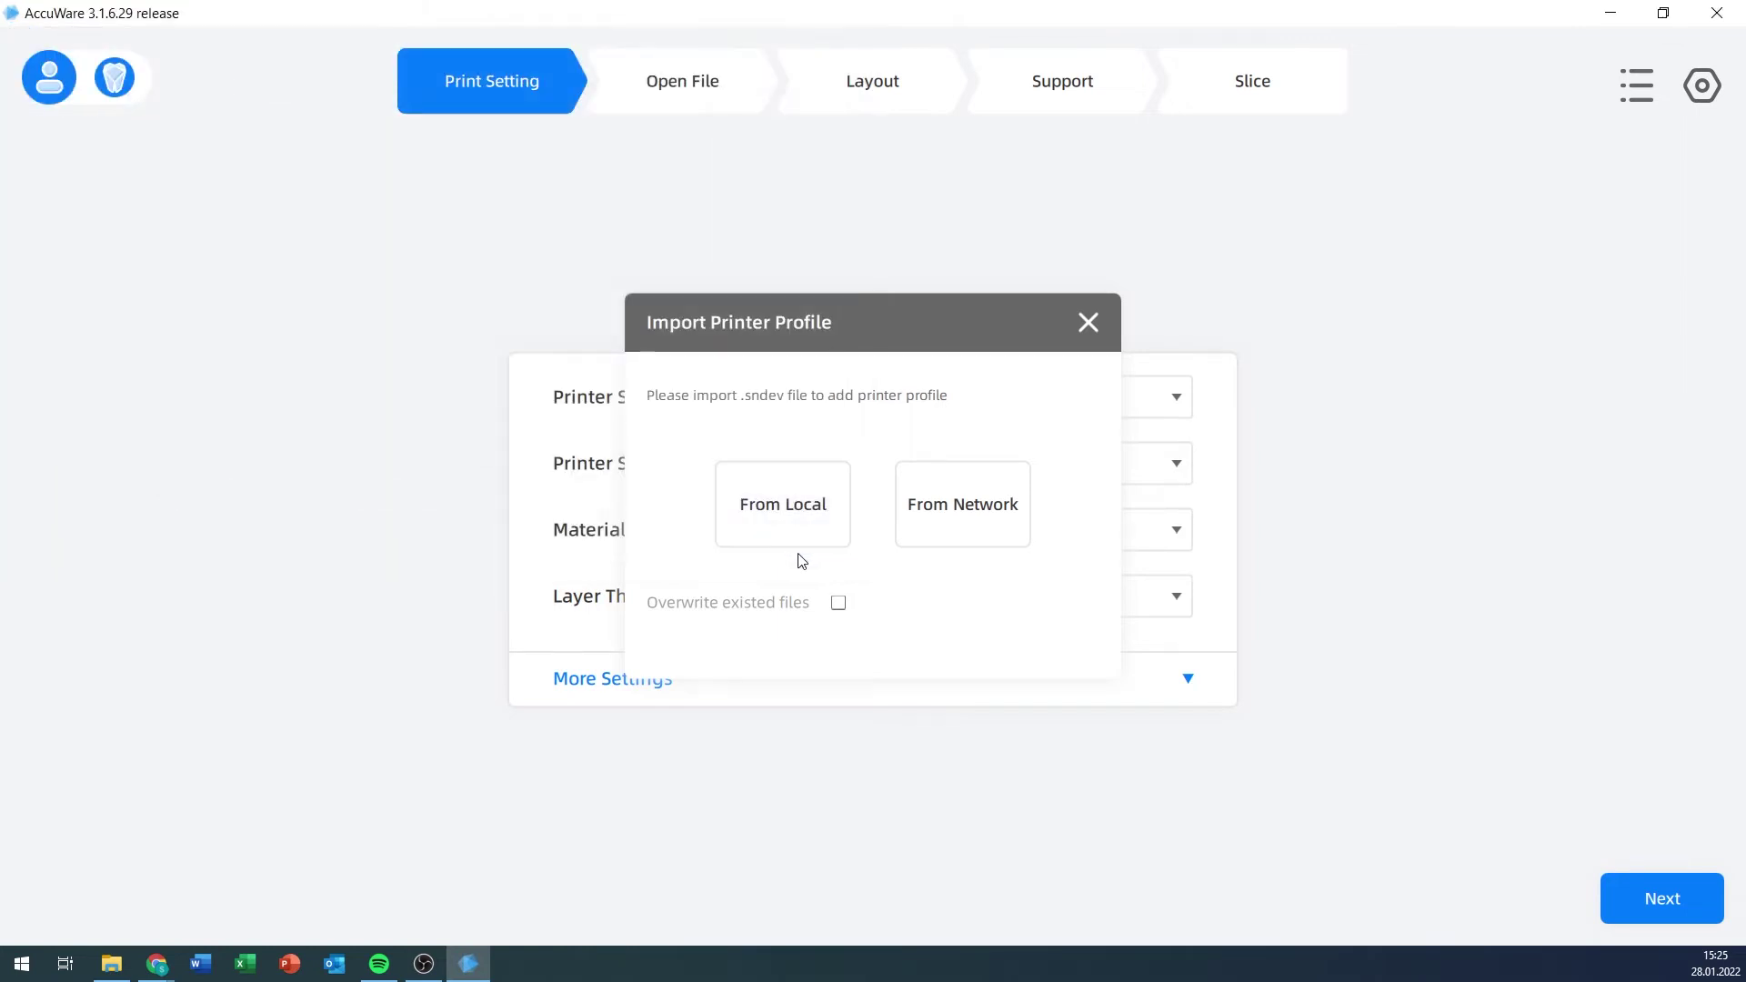
# - Close the profile import, expand More Settings and select the ready L4K printer's serial number
pyautogui.click(1089, 322)
pyautogui.click(1203, 685)
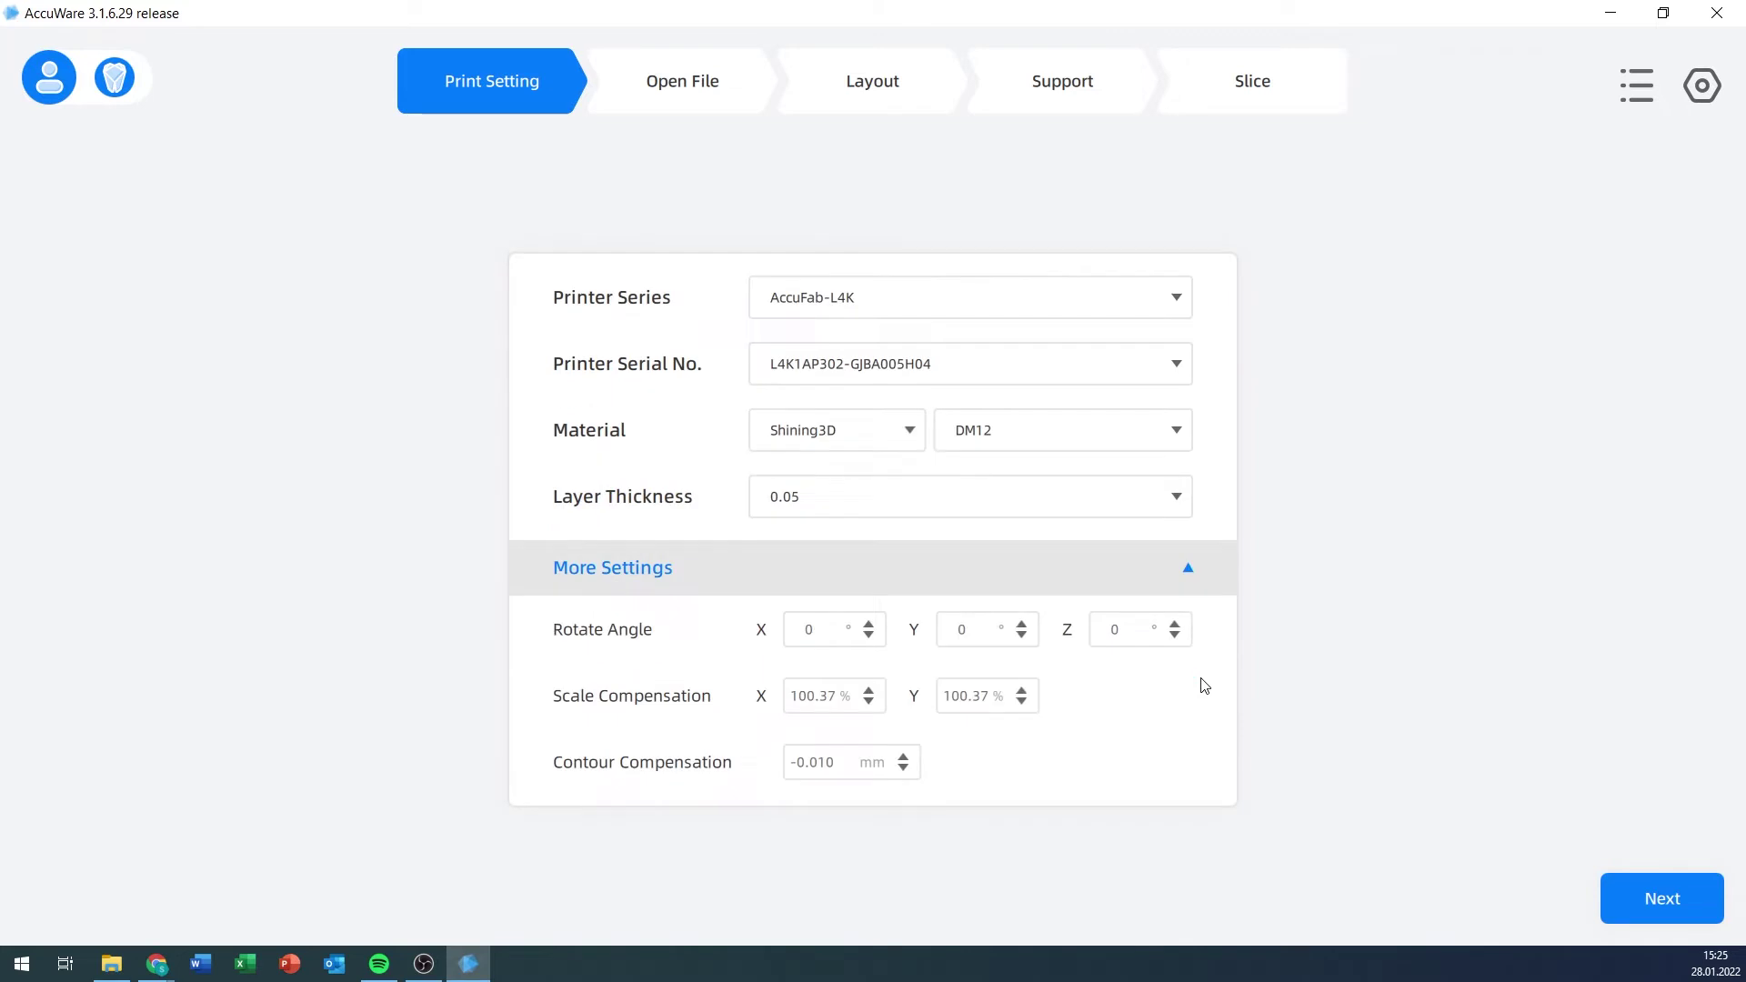
pyautogui.click(1040, 364)
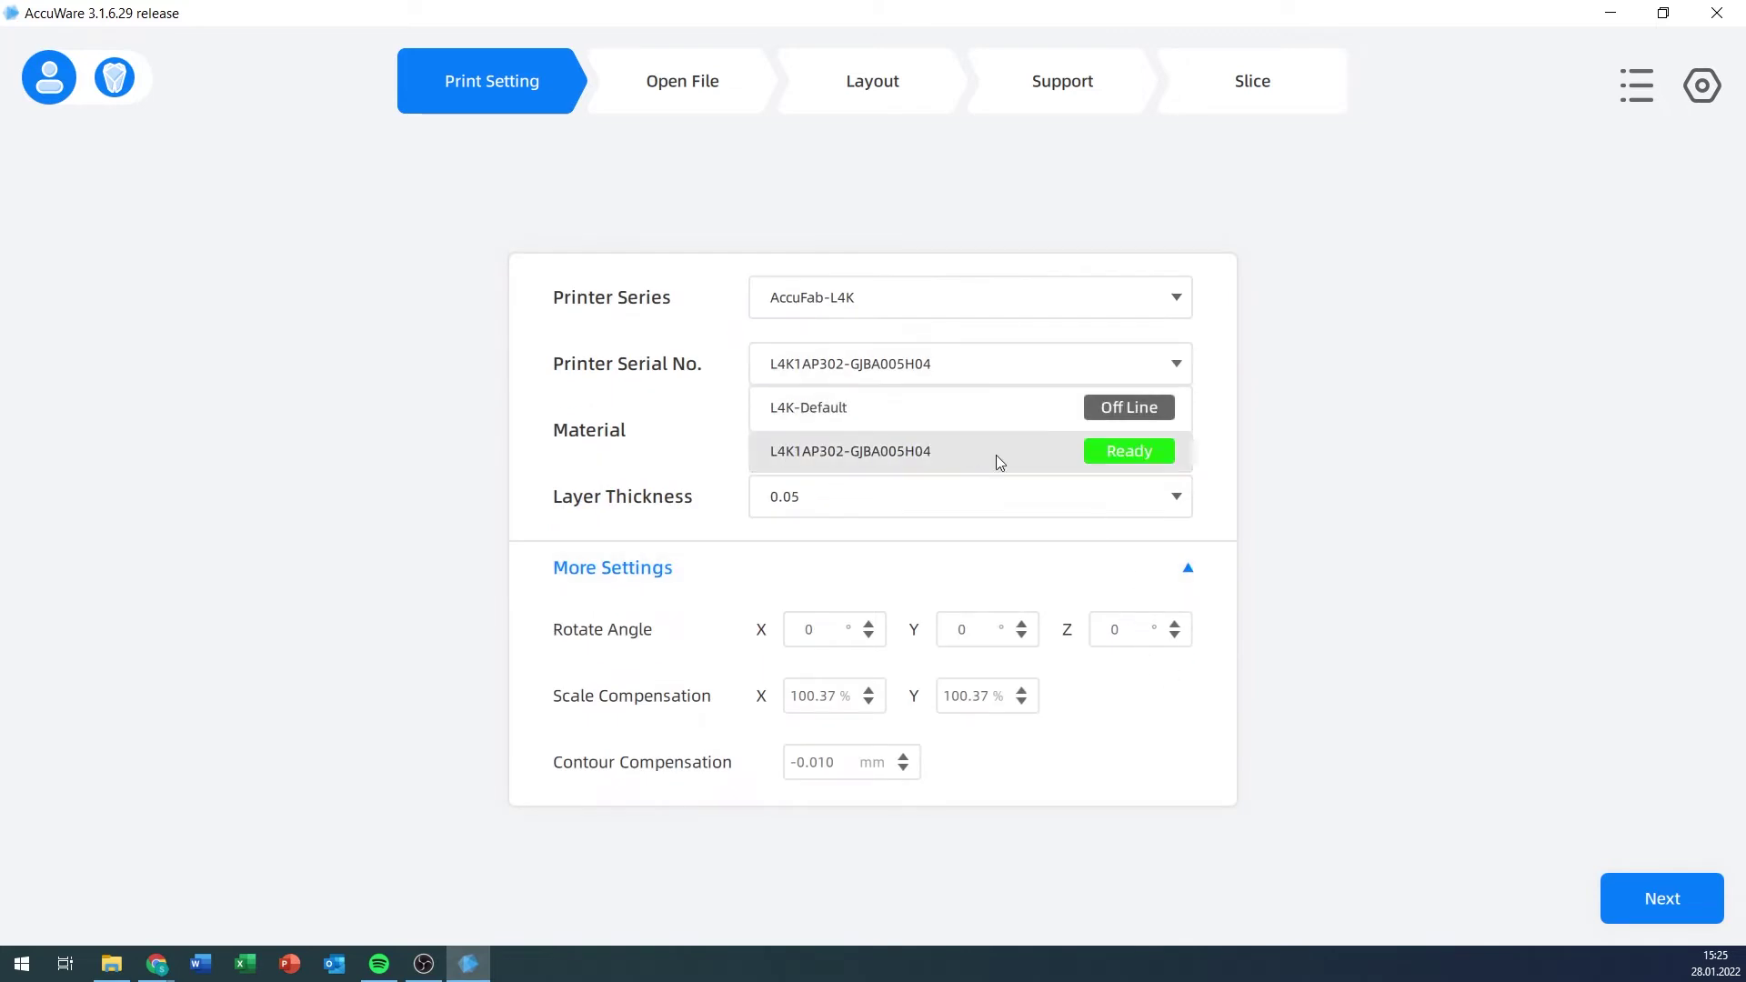
pyautogui.click(1026, 446)
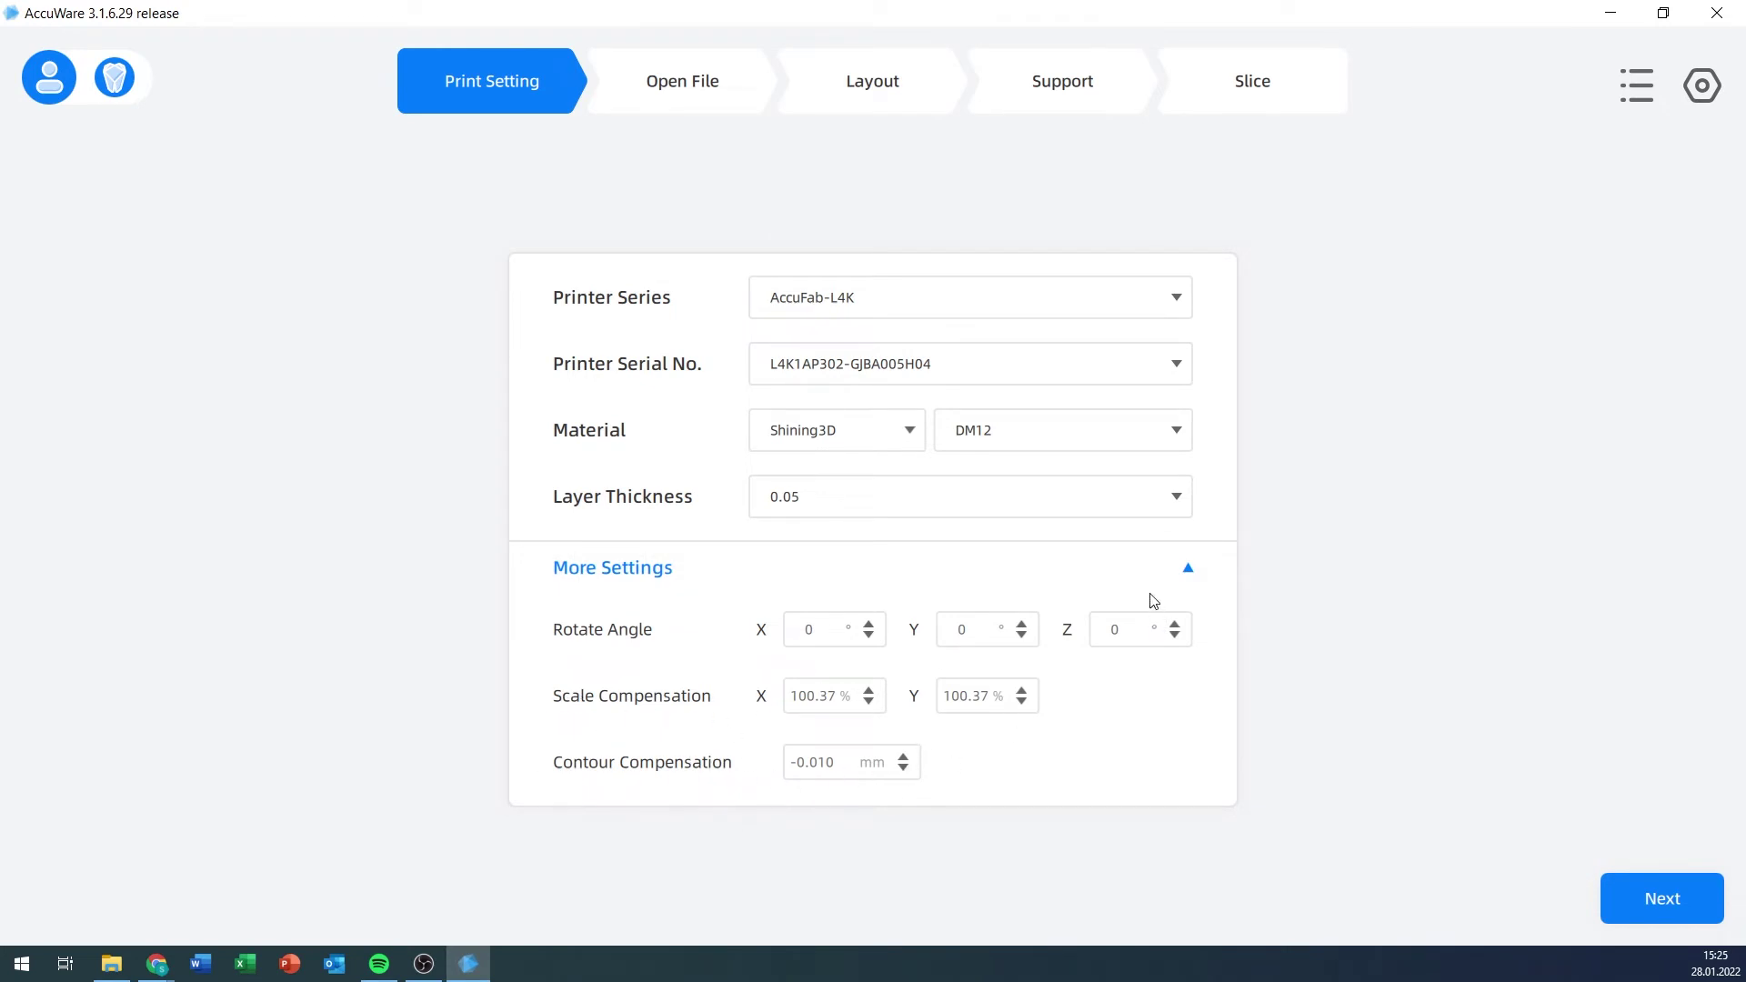
pyautogui.click(1078, 373)
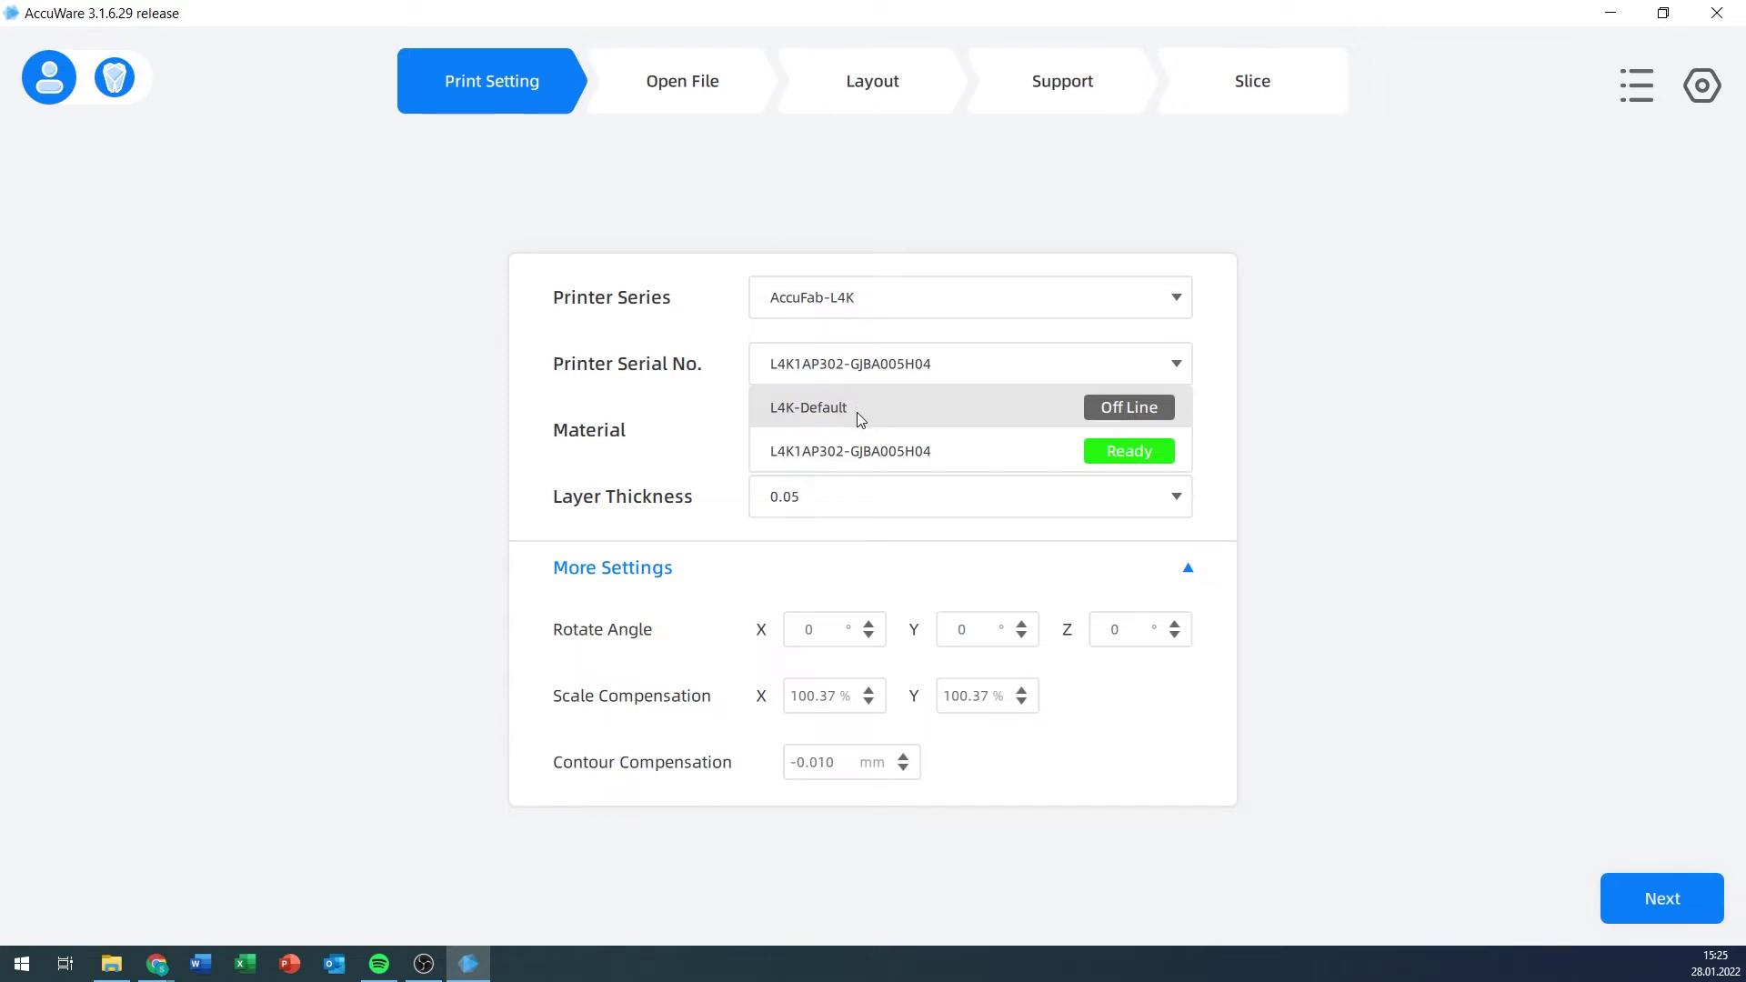
pyautogui.click(950, 451)
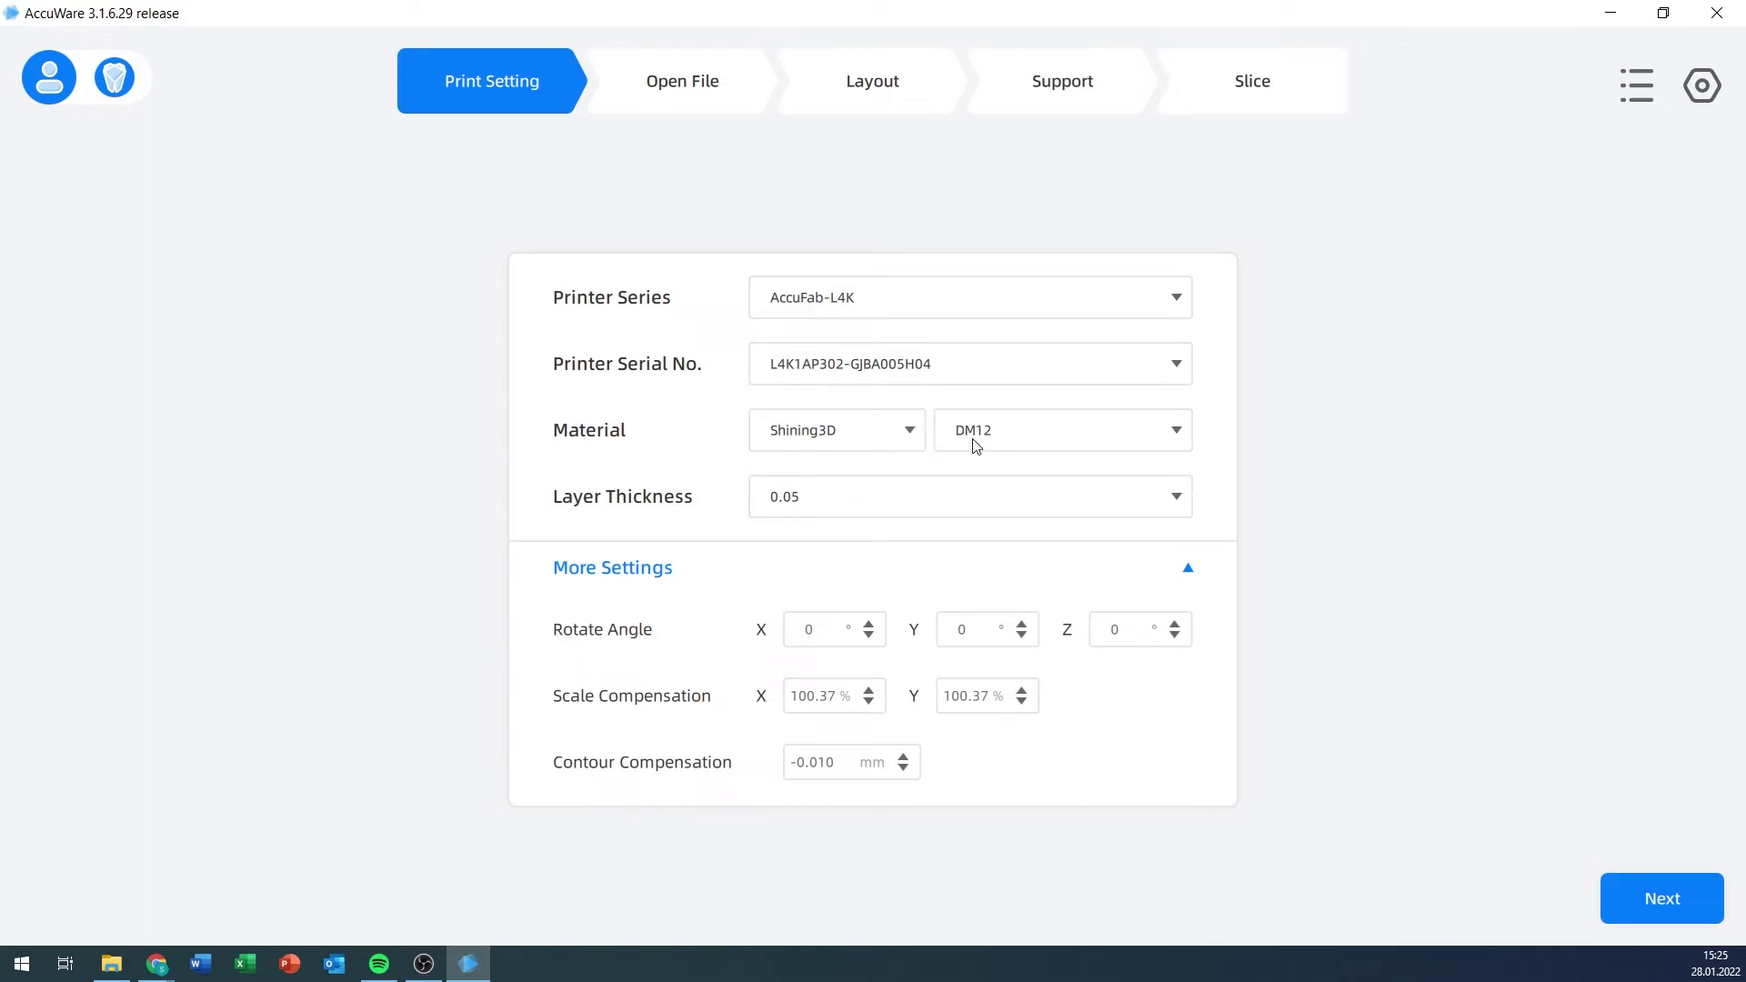
# - Keep Shining3D DM12 material and 0.05 layer thickness, then continue to Open File
pyautogui.click(1000, 441)
pyautogui.click(899, 442)
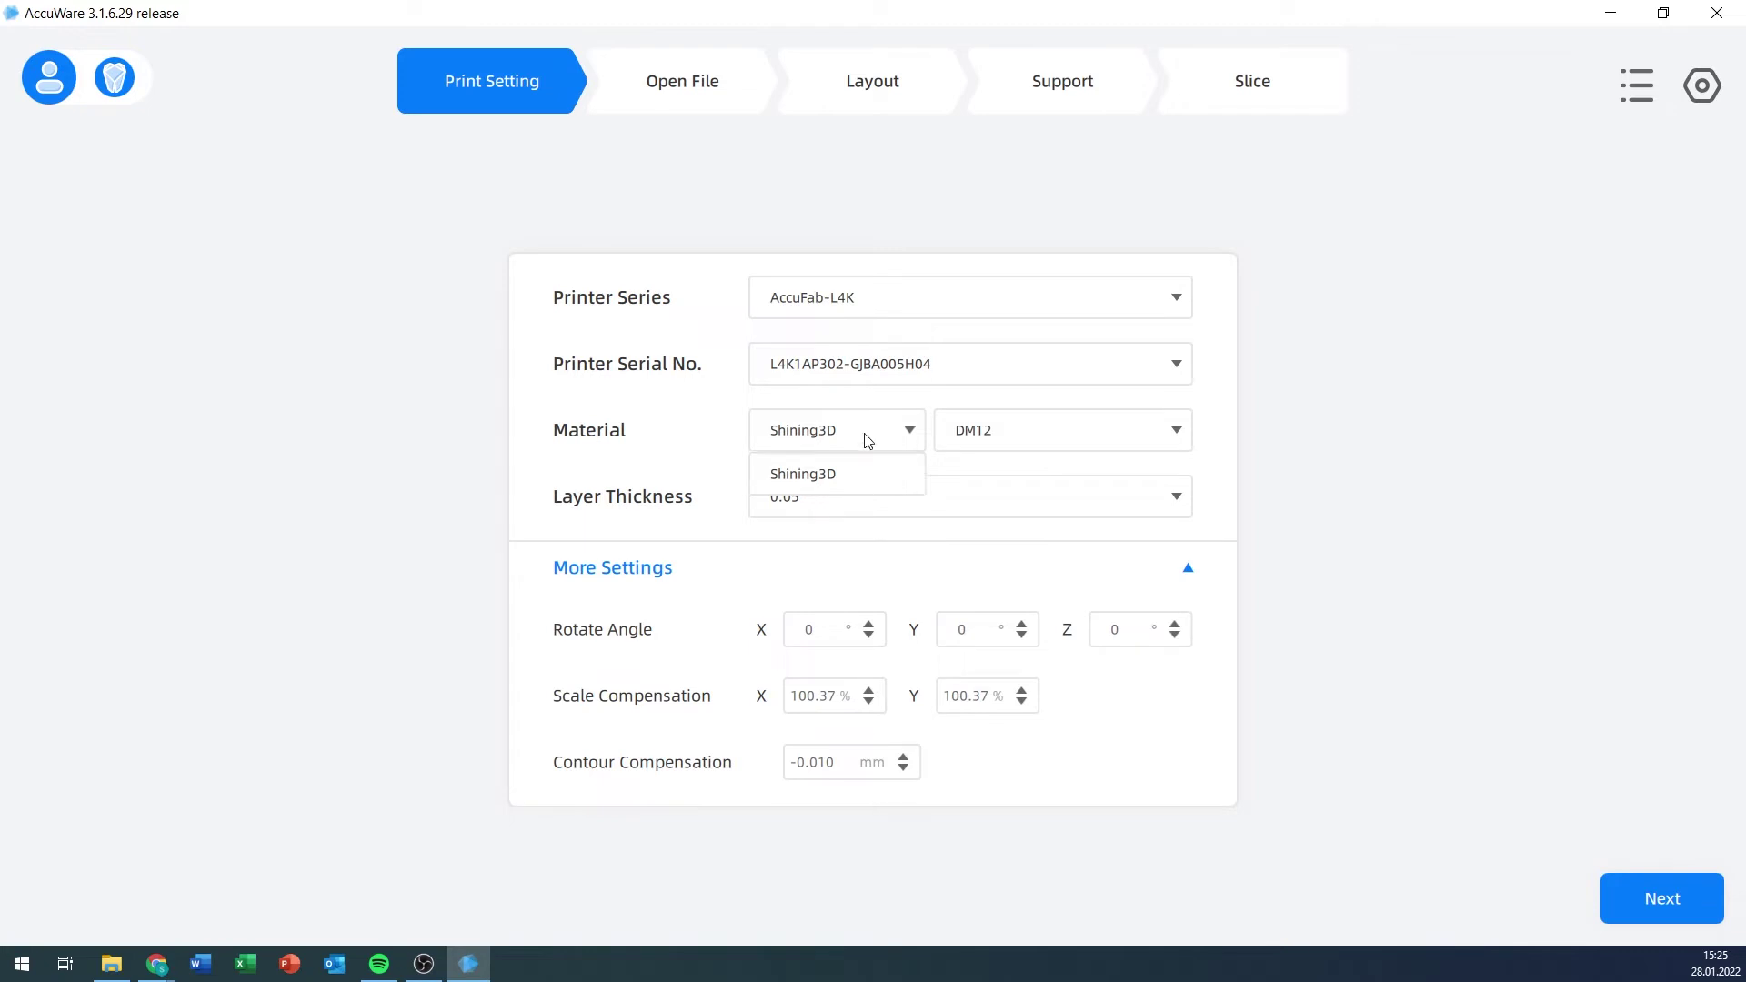
pyautogui.click(874, 473)
pyautogui.click(1014, 430)
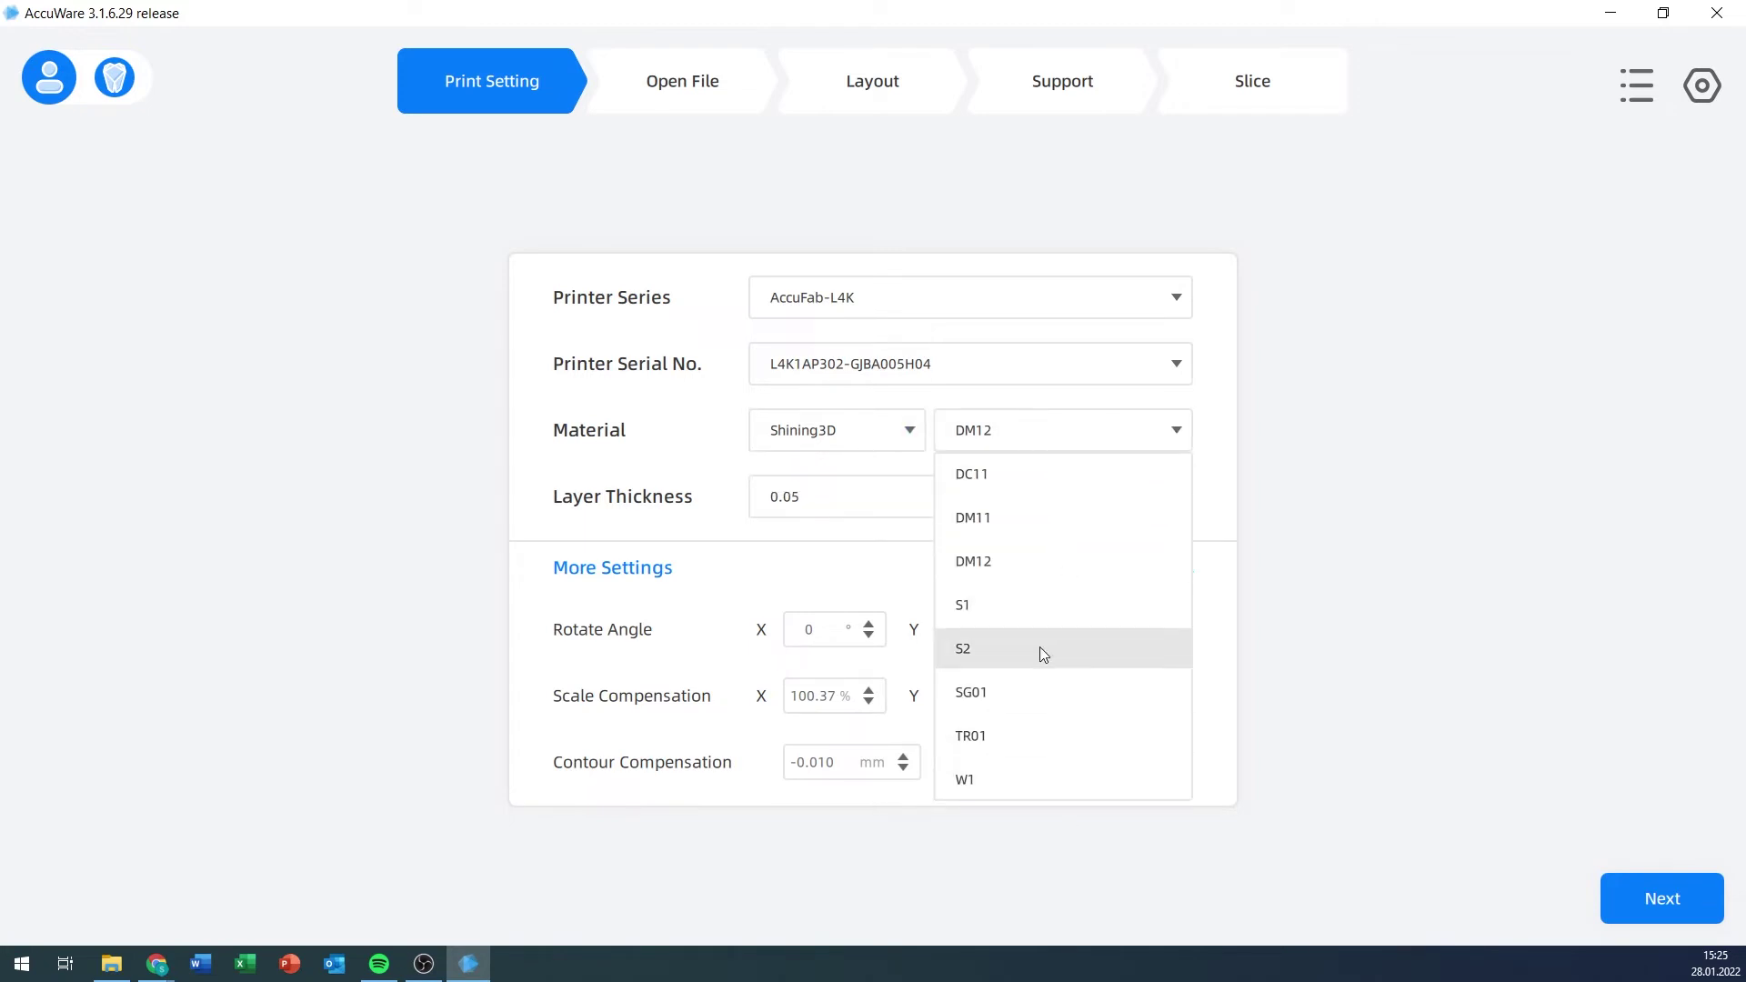
pyautogui.click(1030, 566)
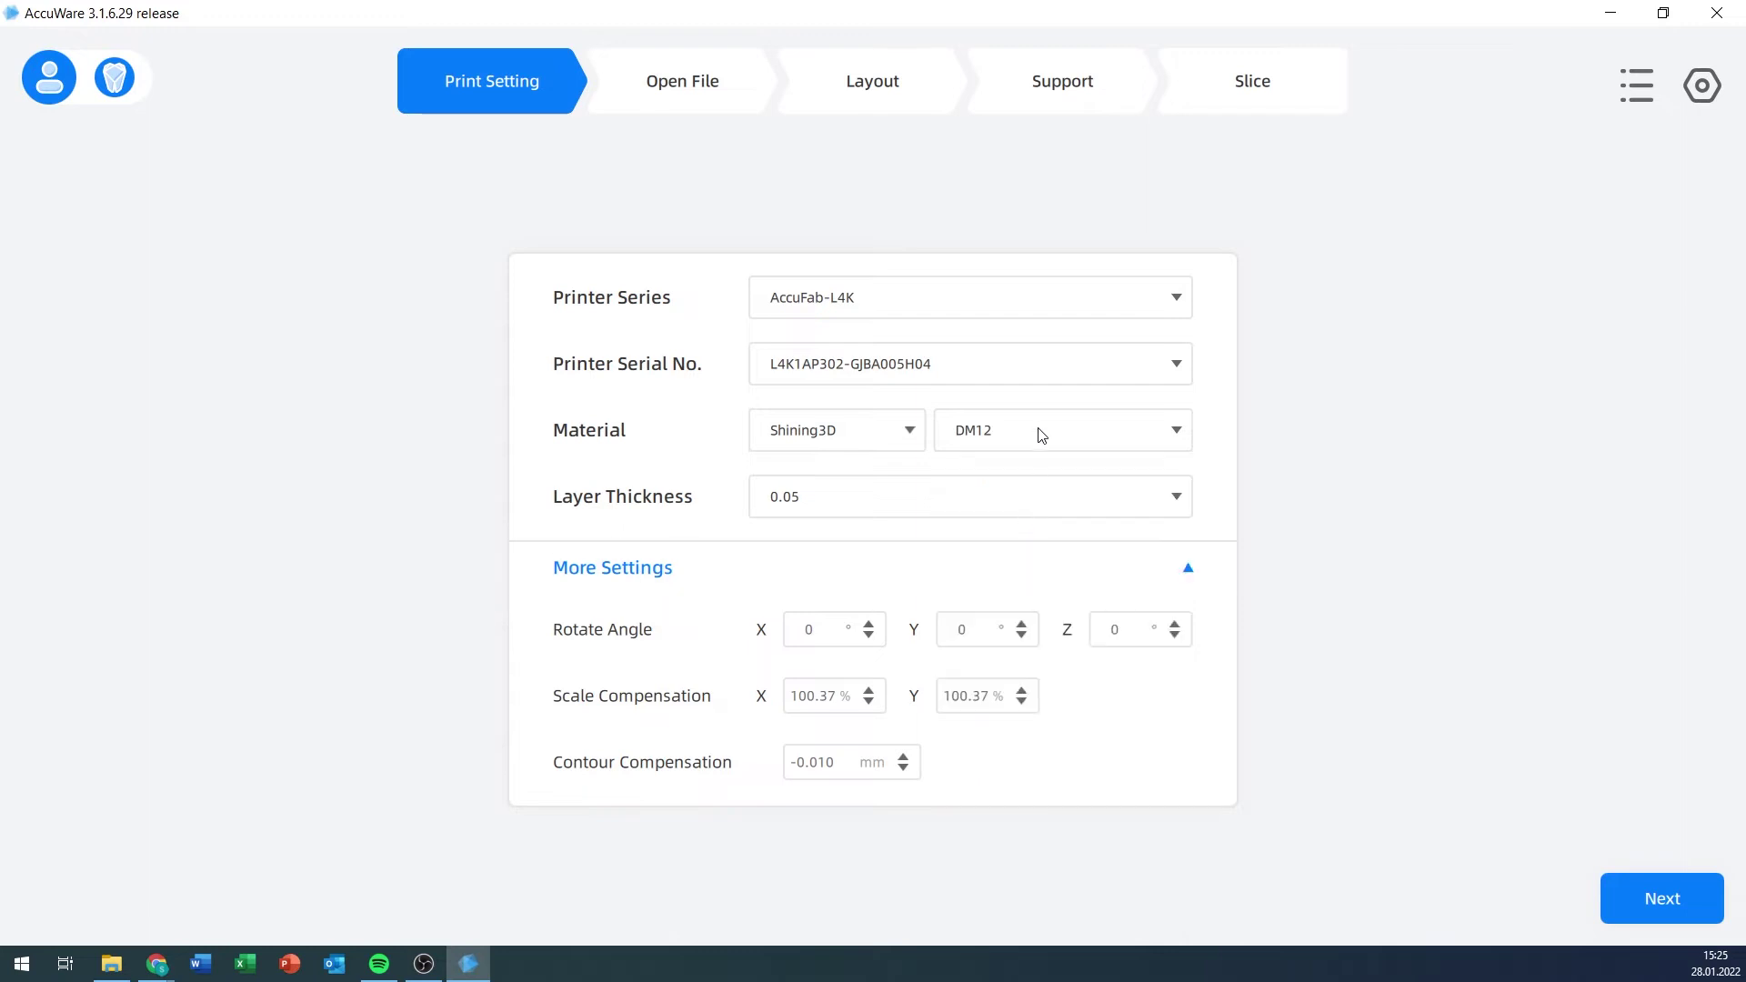
pyautogui.click(1033, 507)
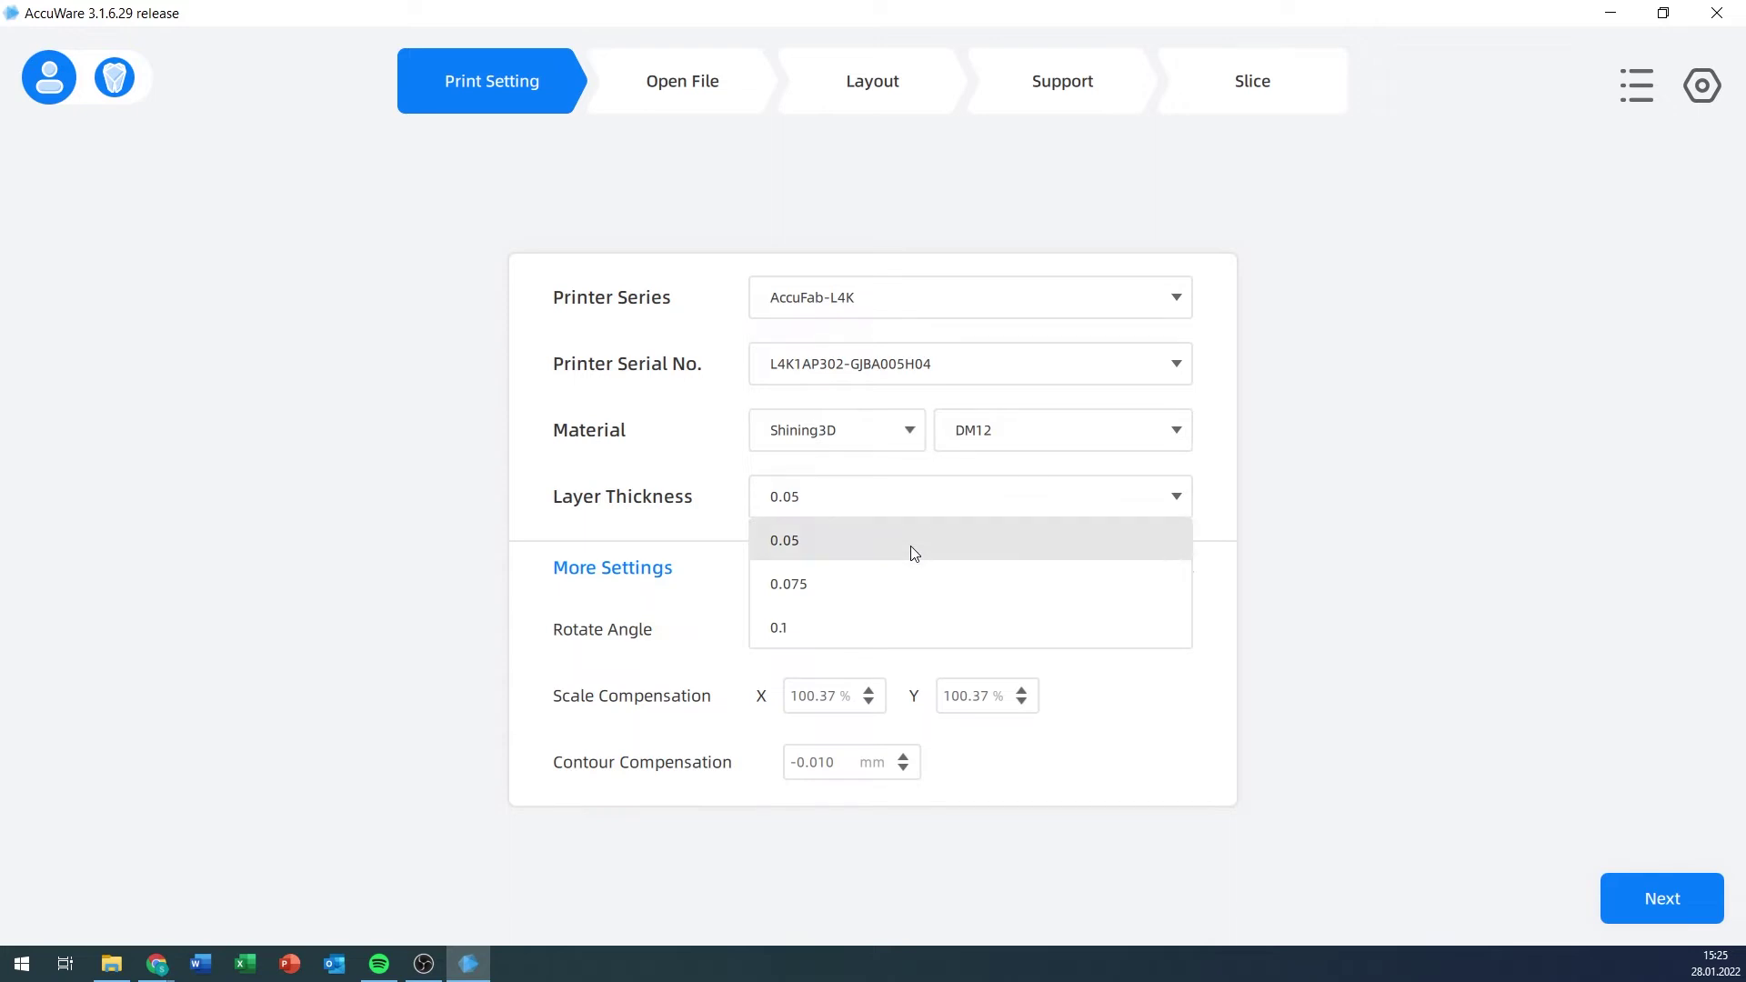
pyautogui.click(937, 498)
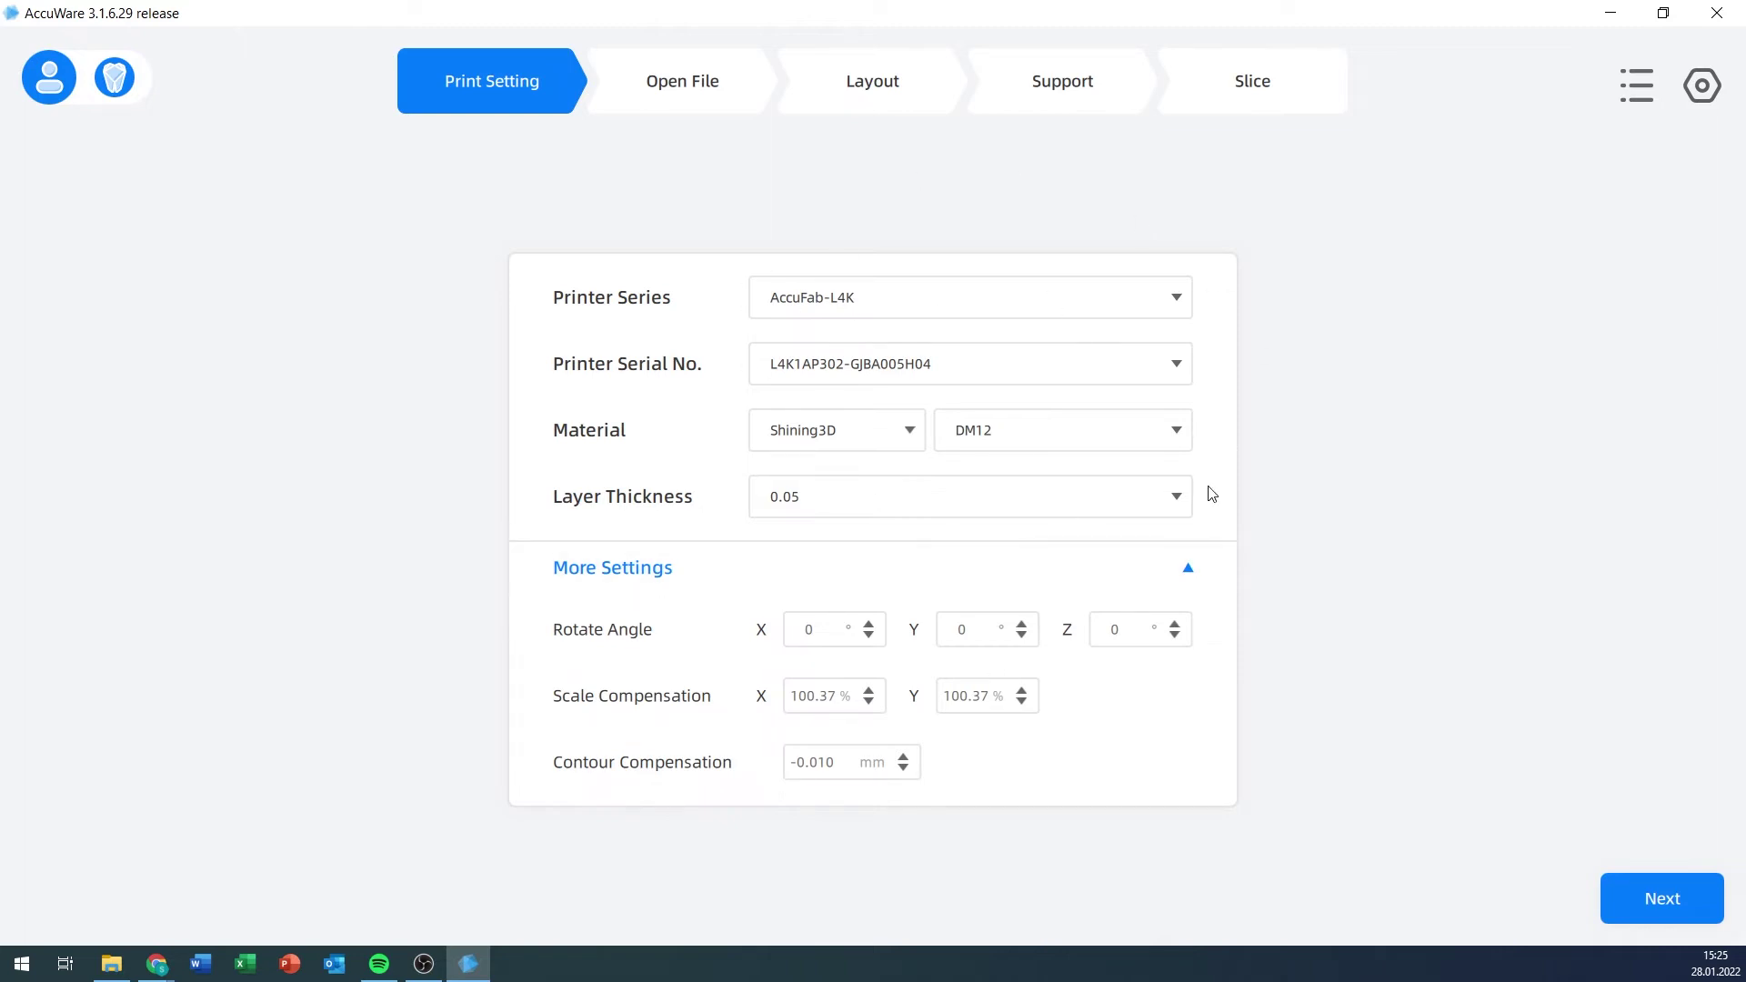
pyautogui.click(1699, 910)
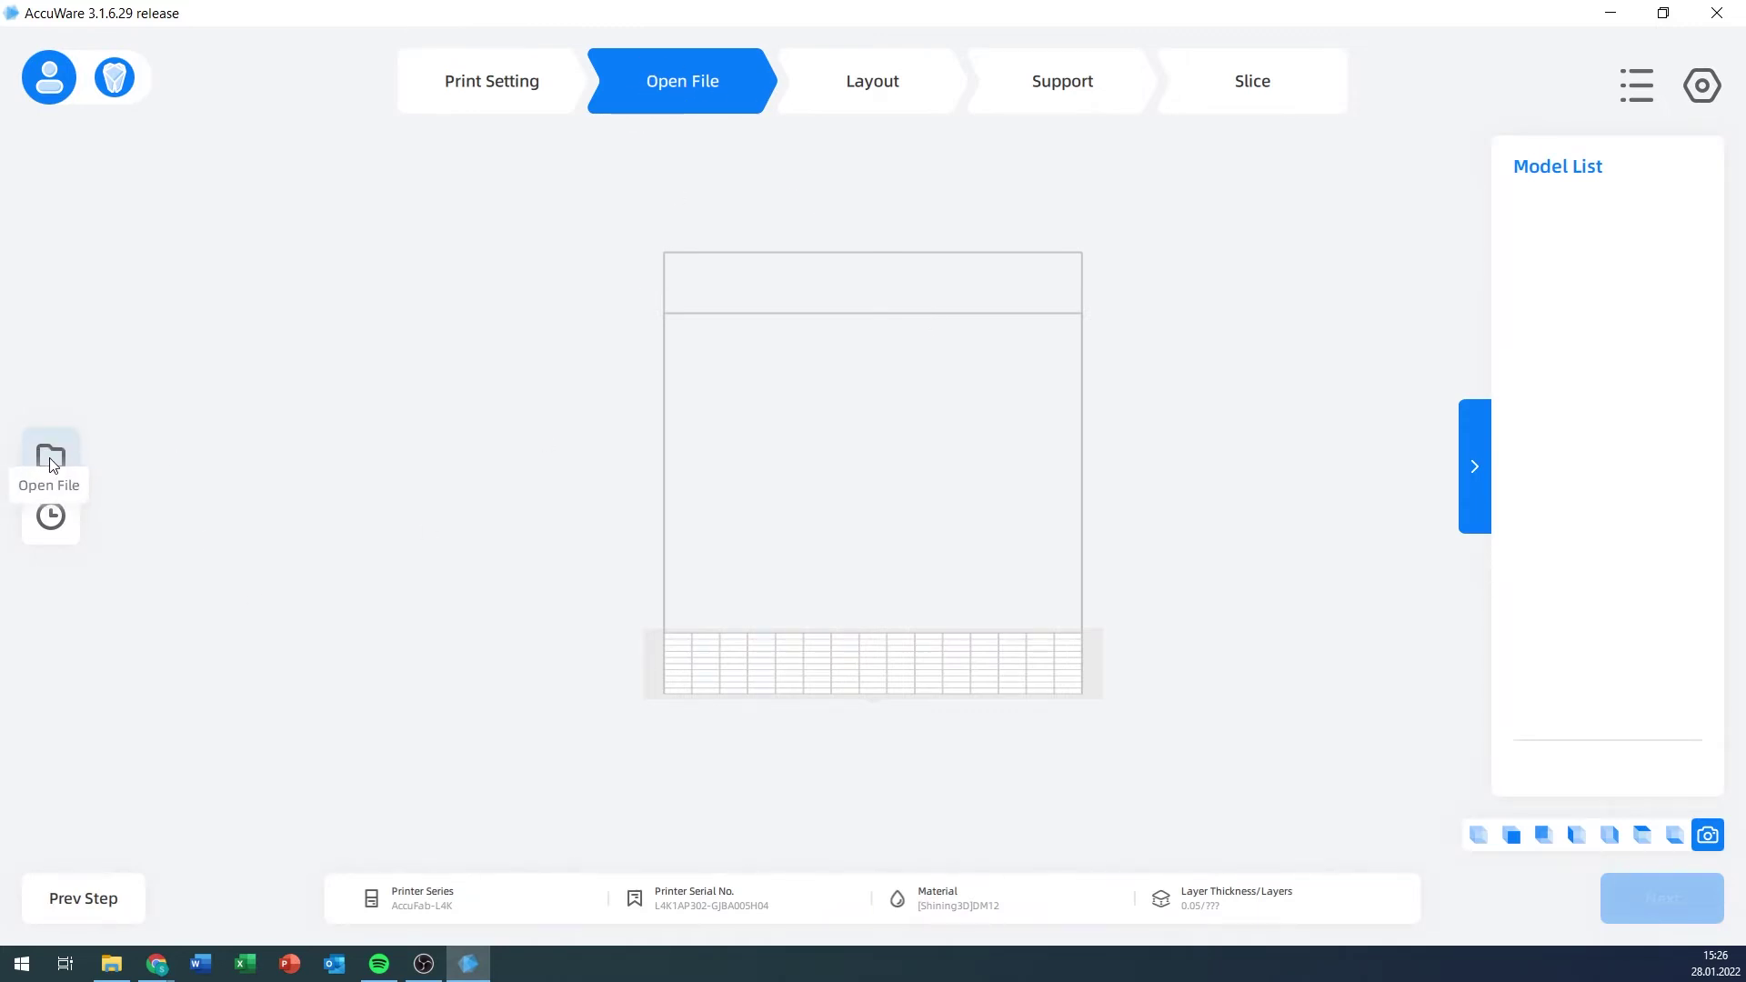
# - Load two copies of the Dental model sample and continue to the Layout step
pyautogui.click(54, 523)
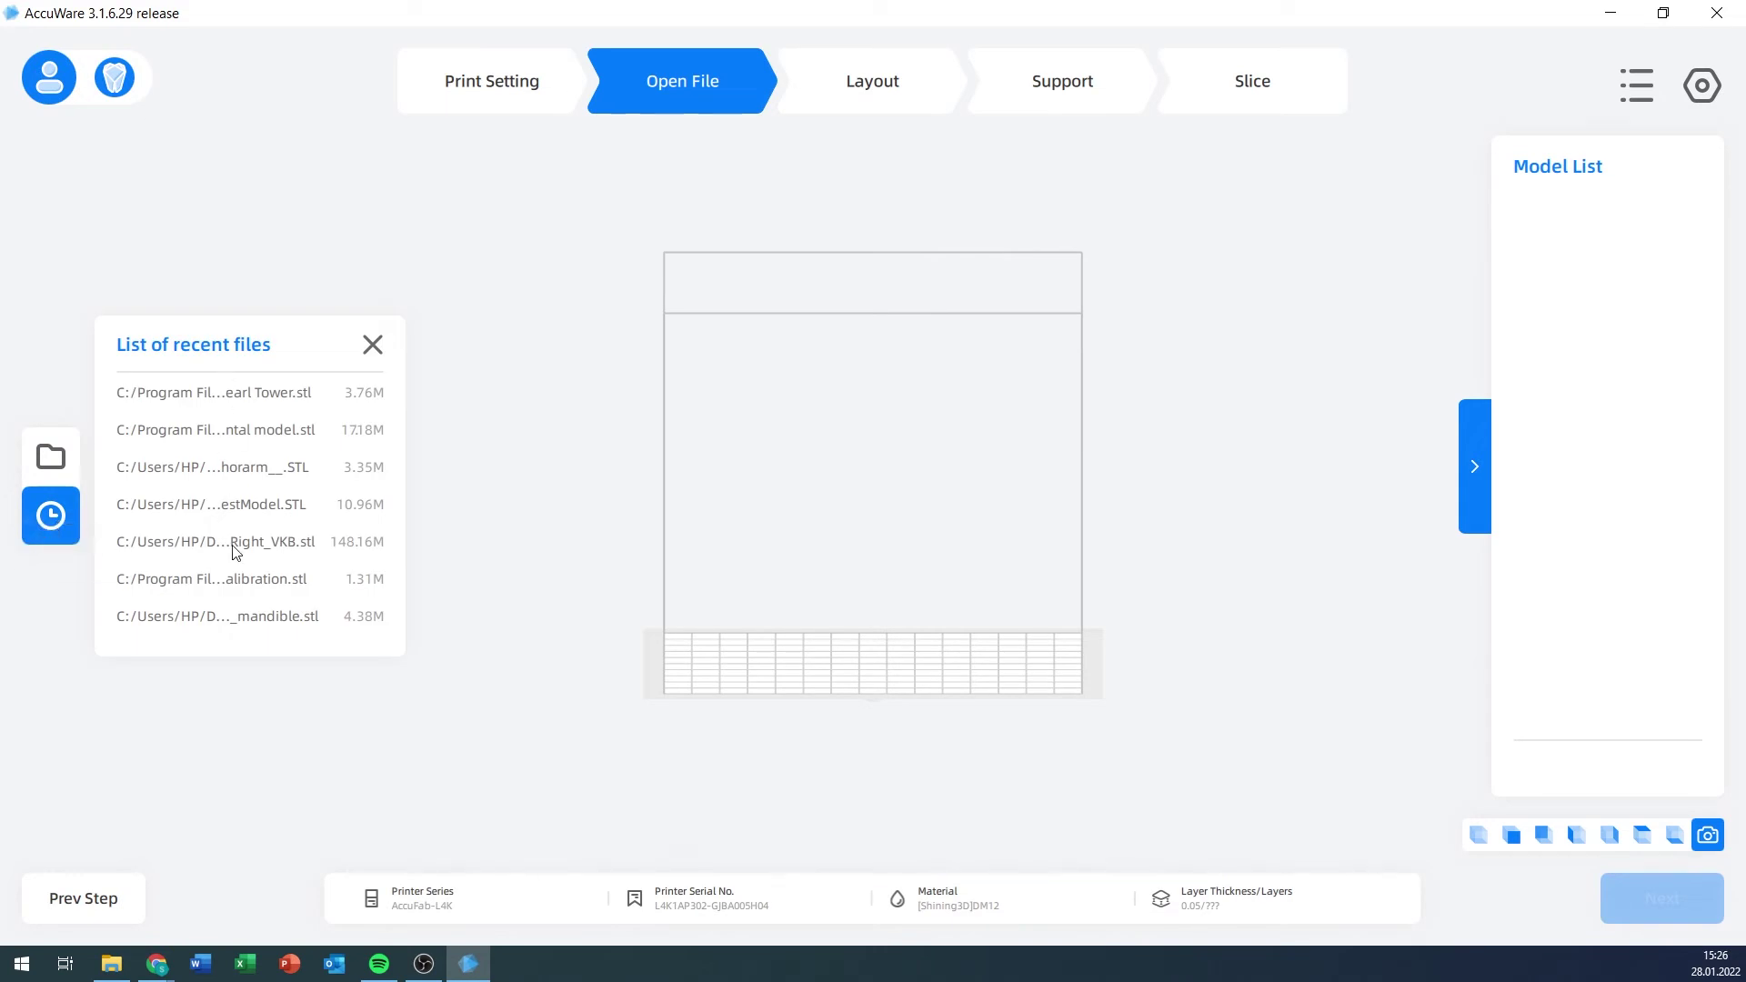
pyautogui.click(56, 459)
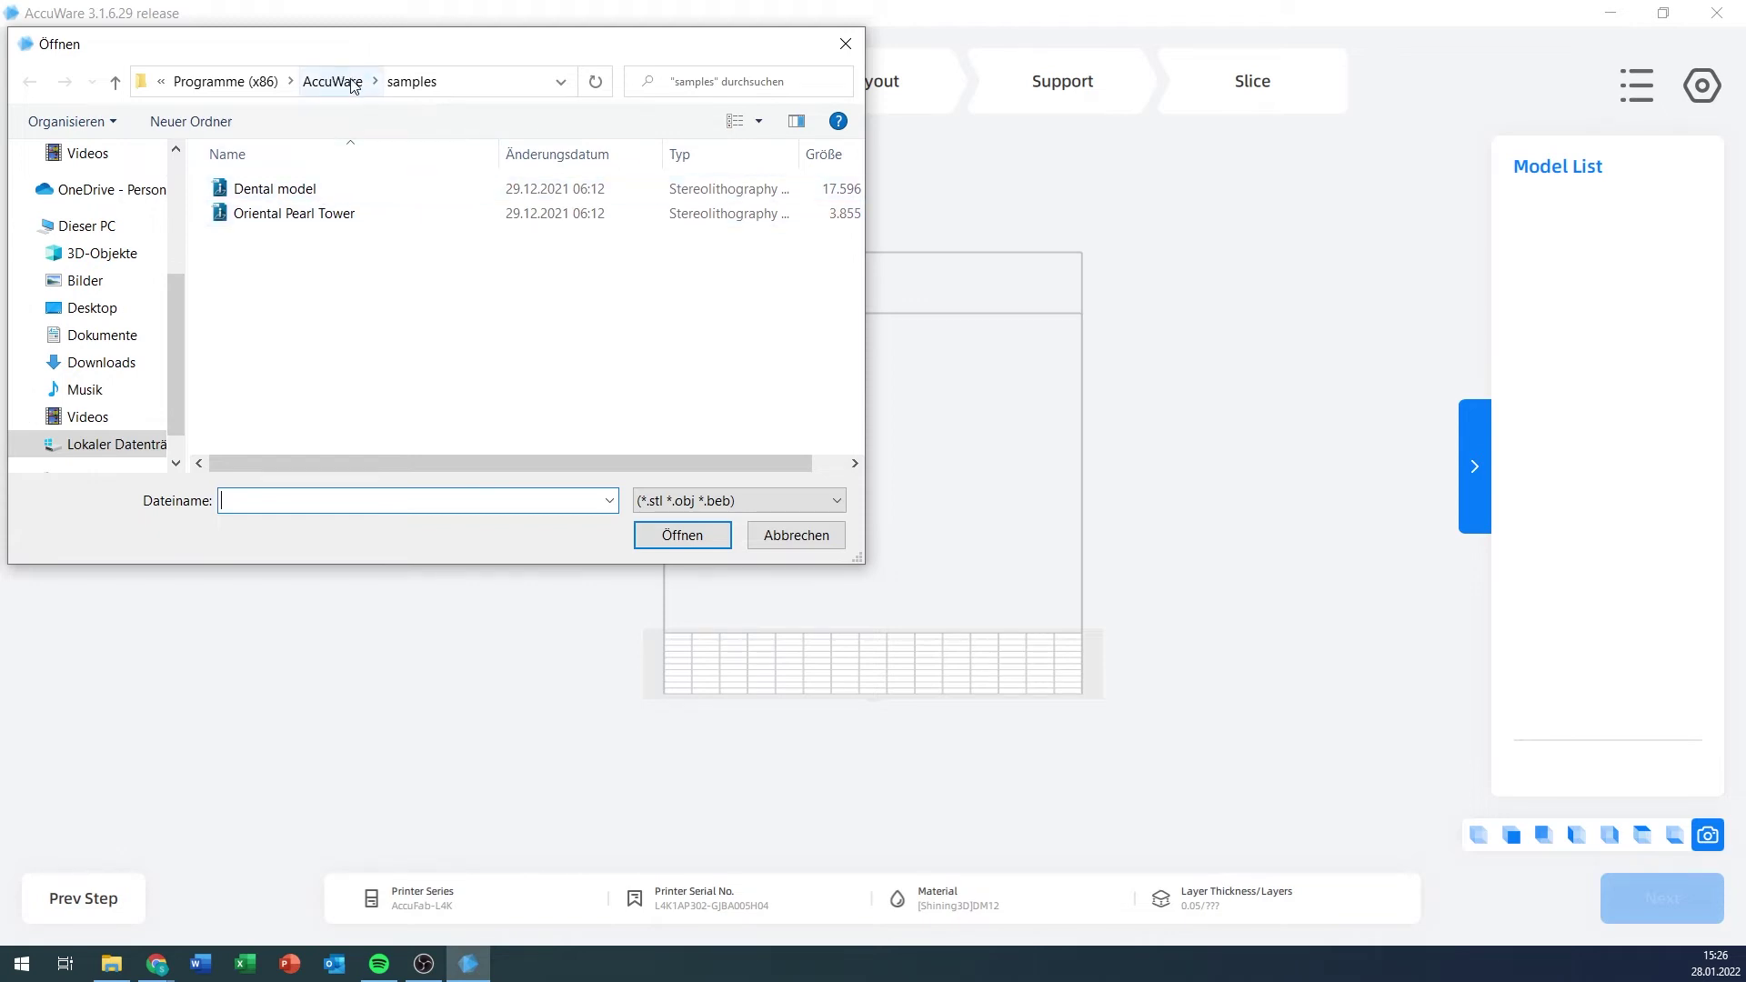
pyautogui.doubleClick(337, 193)
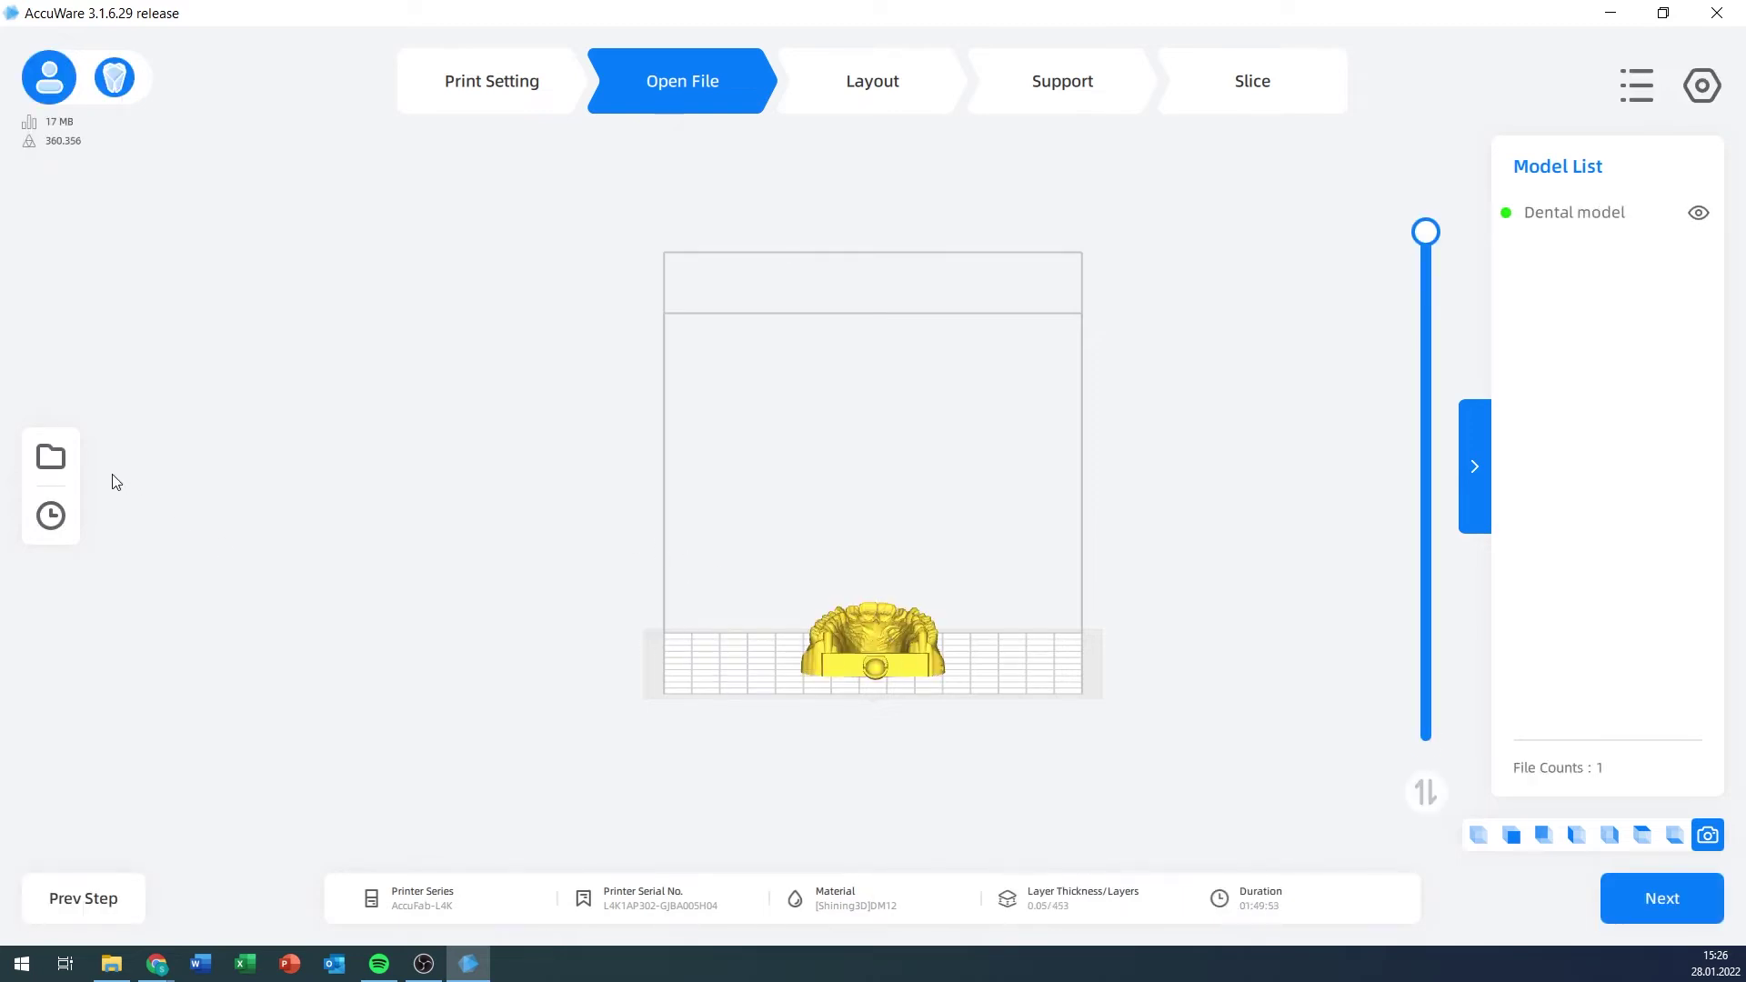
pyautogui.click(50, 457)
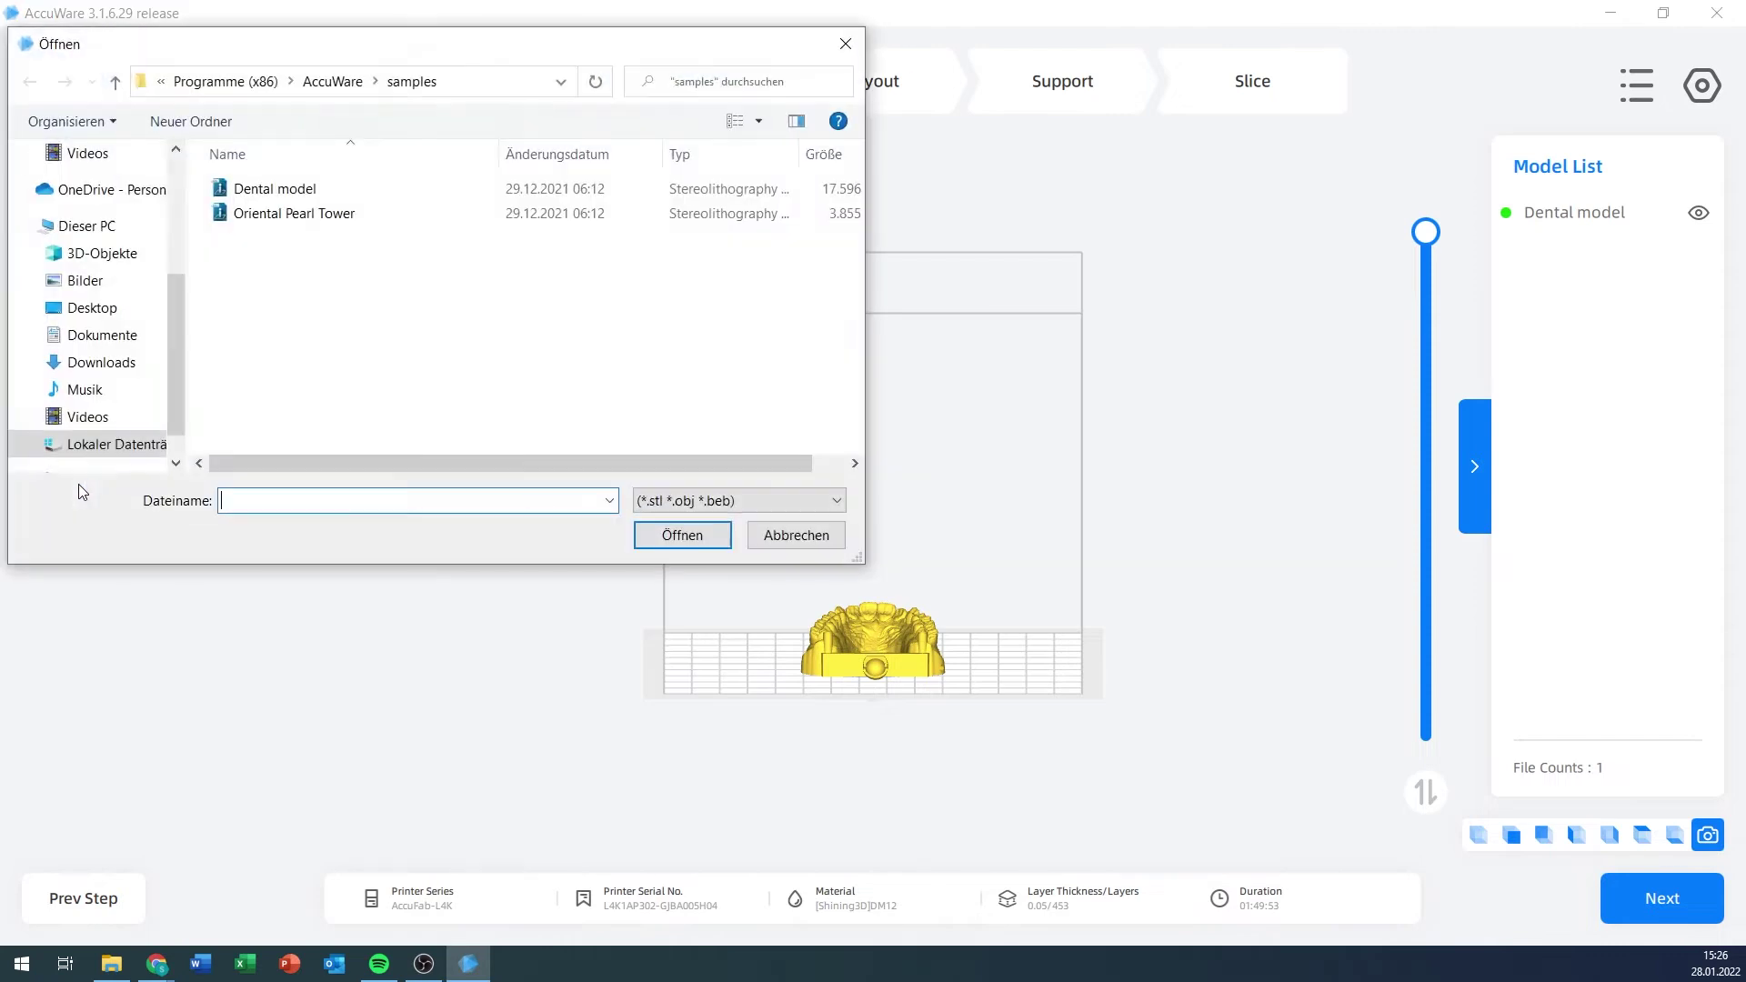
pyautogui.doubleClick(305, 189)
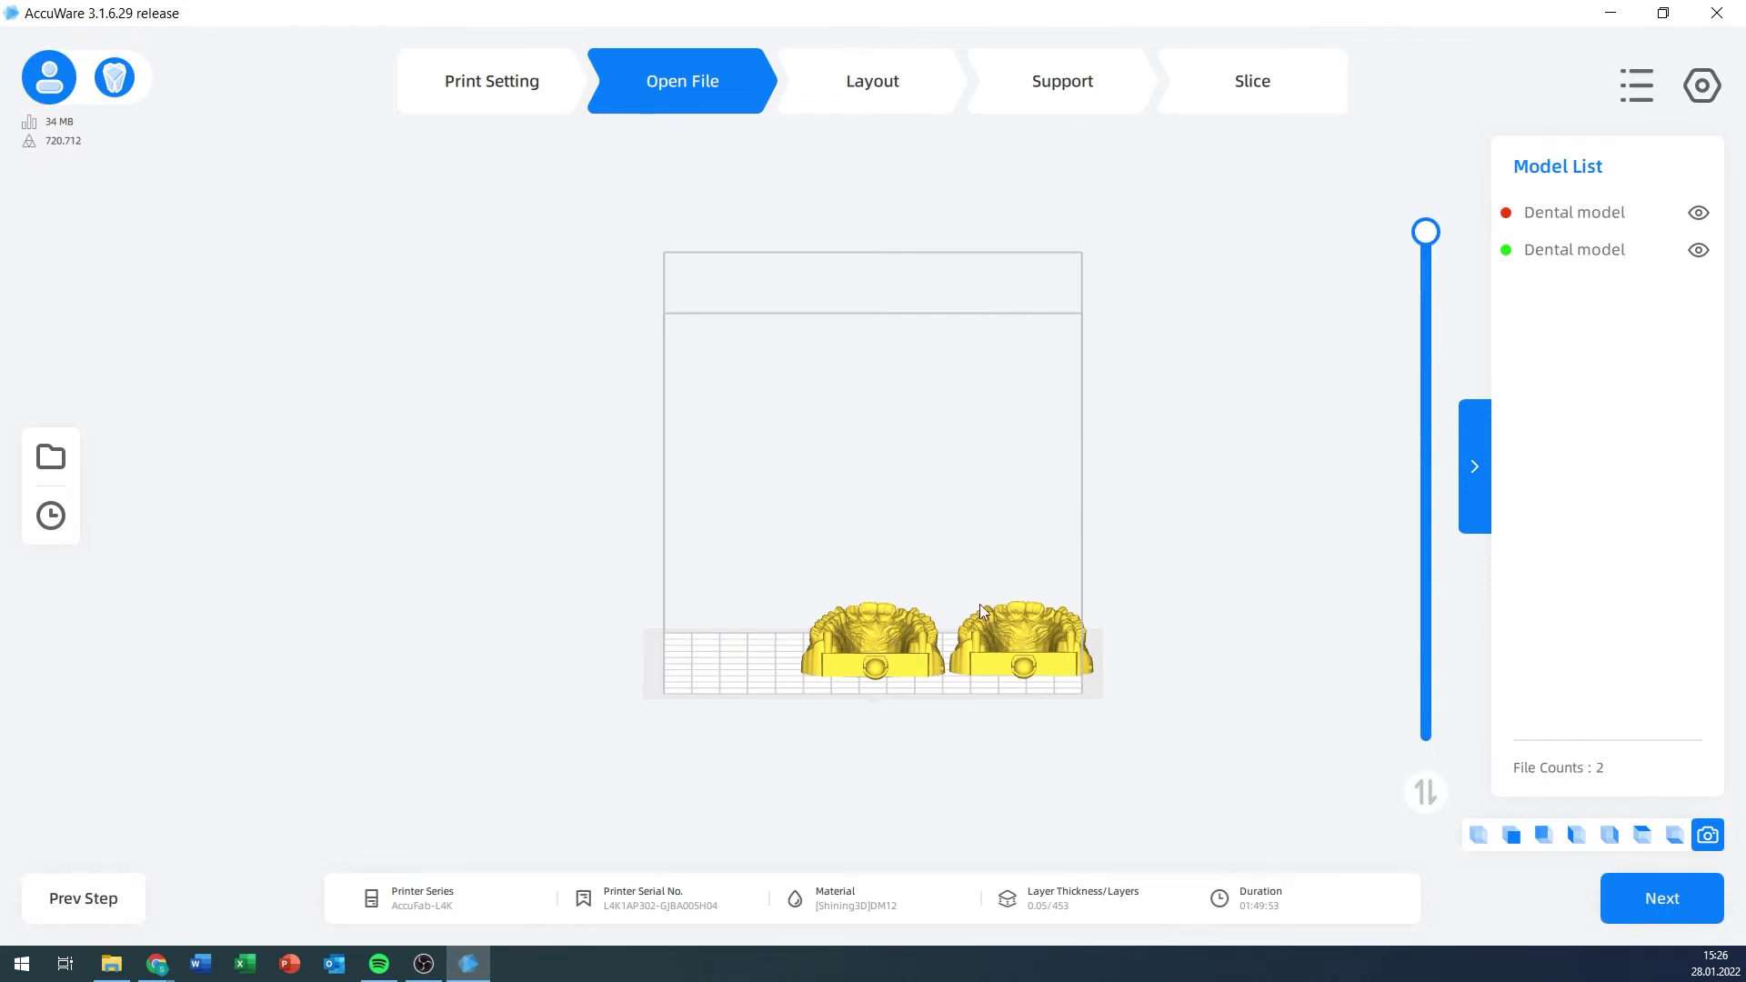
pyautogui.click(1645, 921)
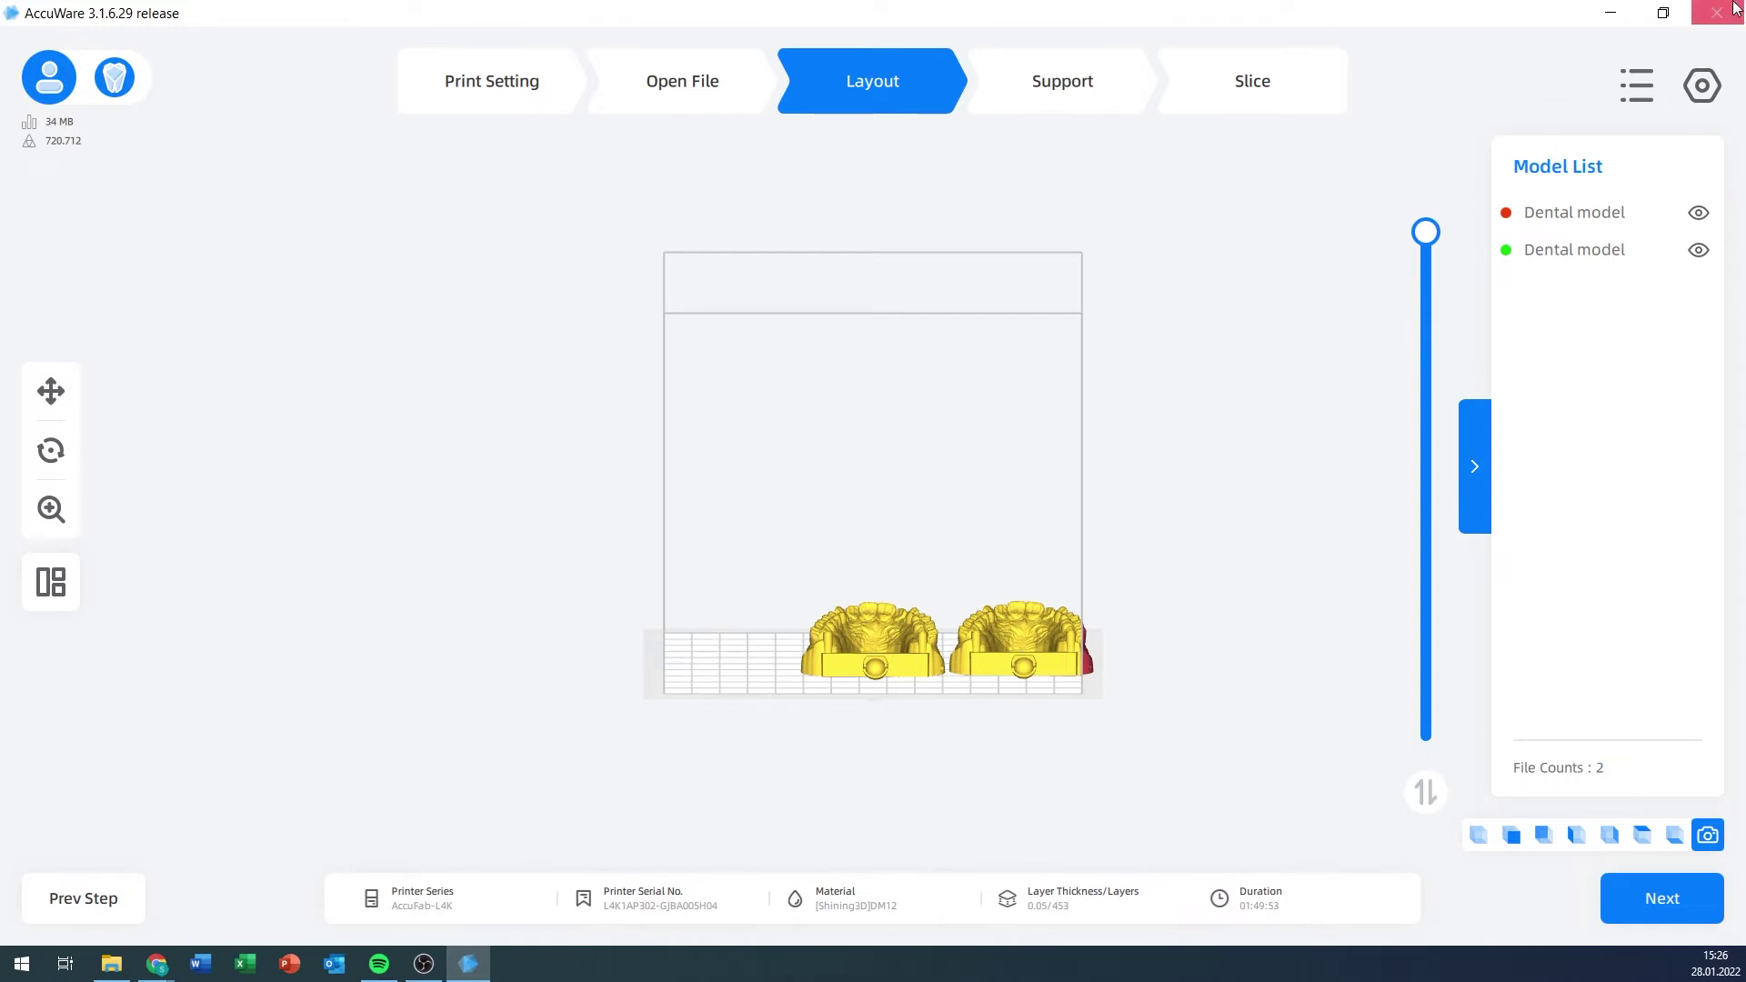
pyautogui.click(1593, 215)
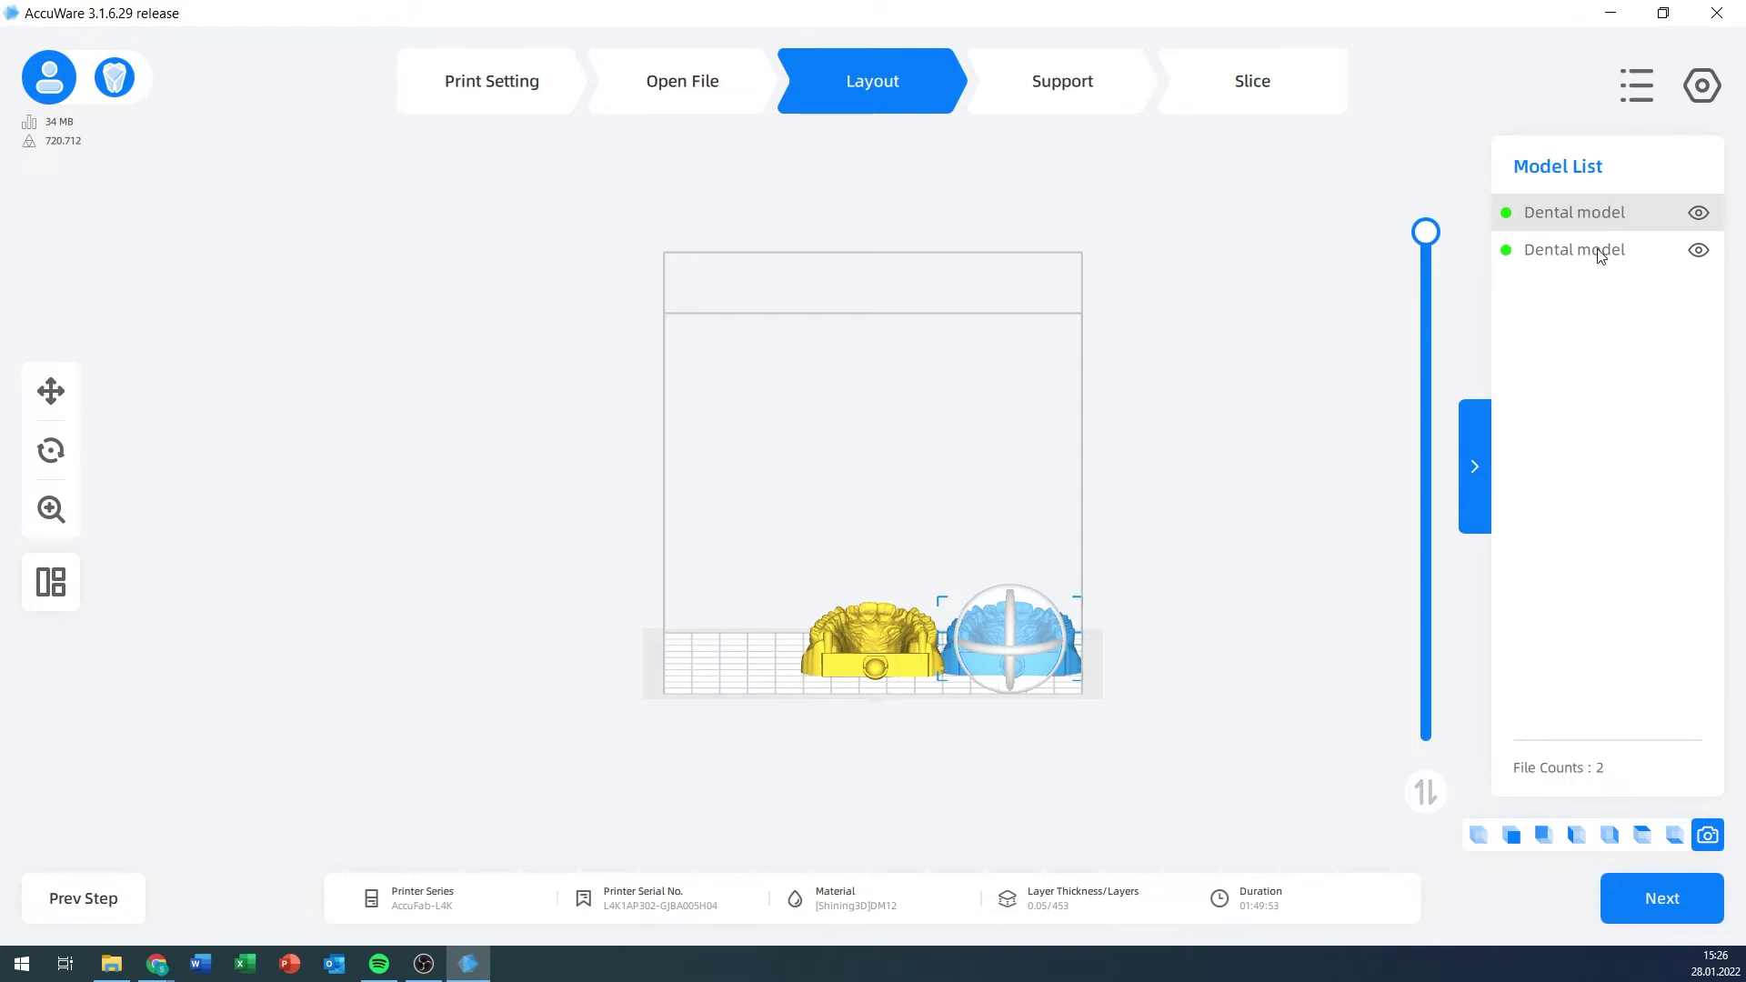
pyautogui.click(1596, 259)
pyautogui.click(1594, 215)
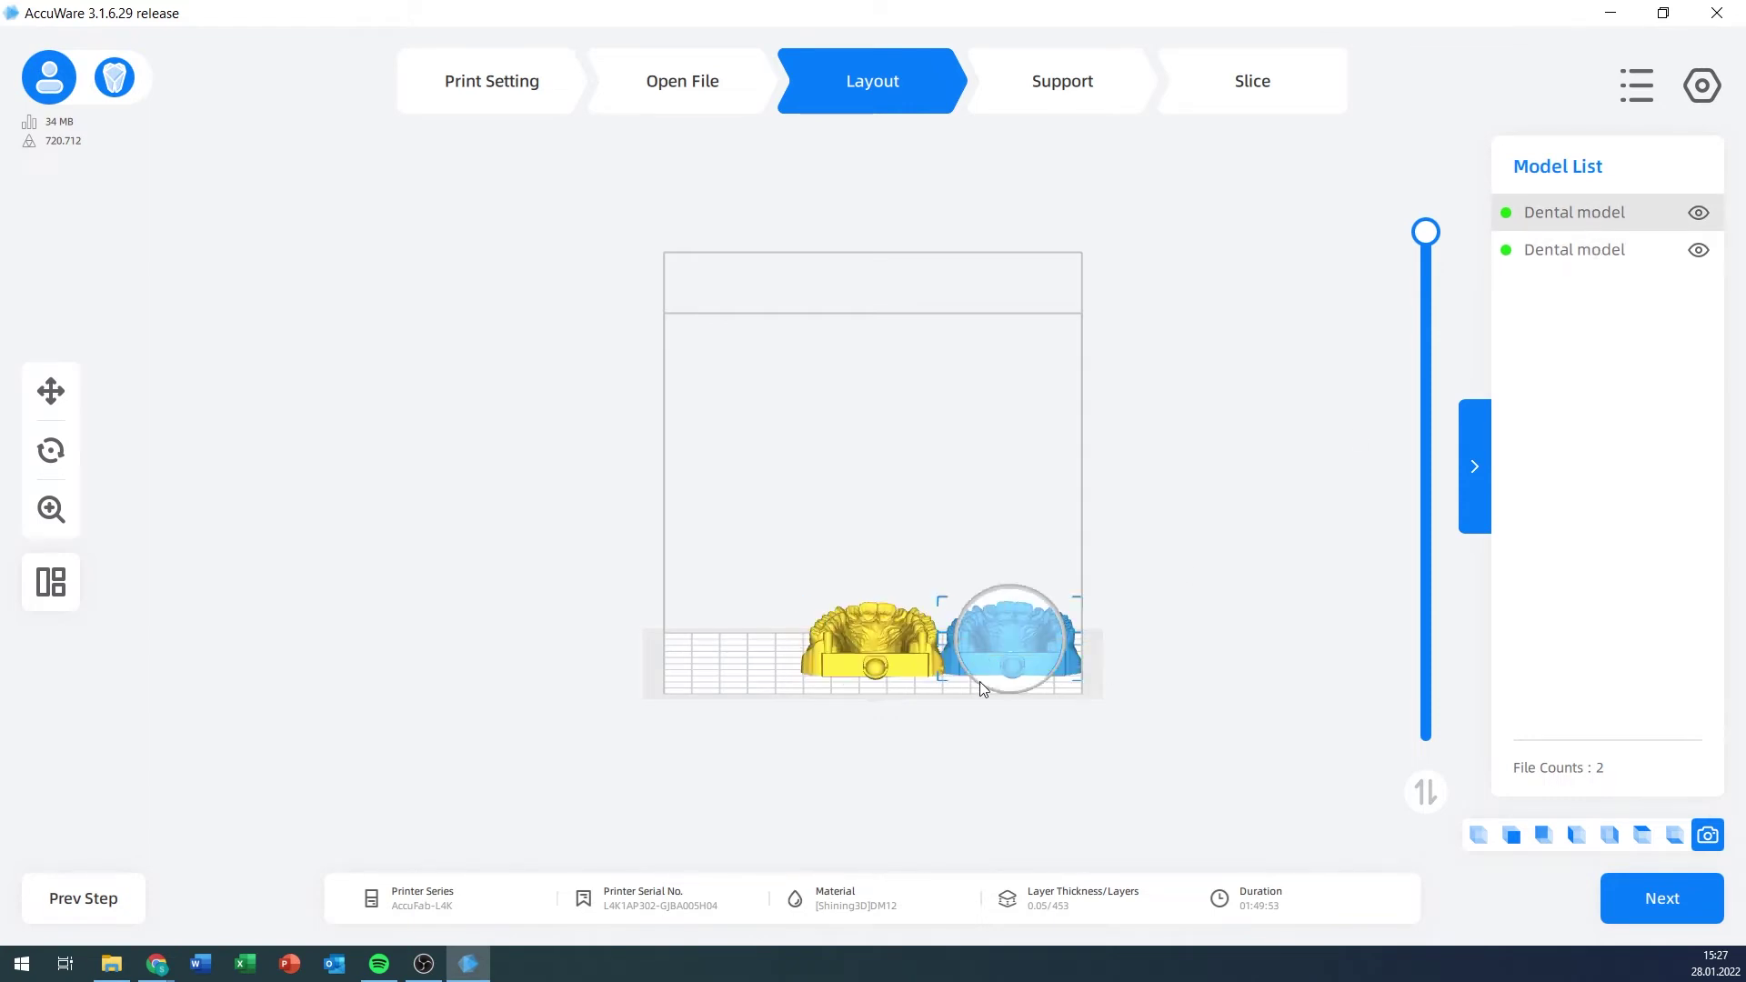
pyautogui.click(1459, 466)
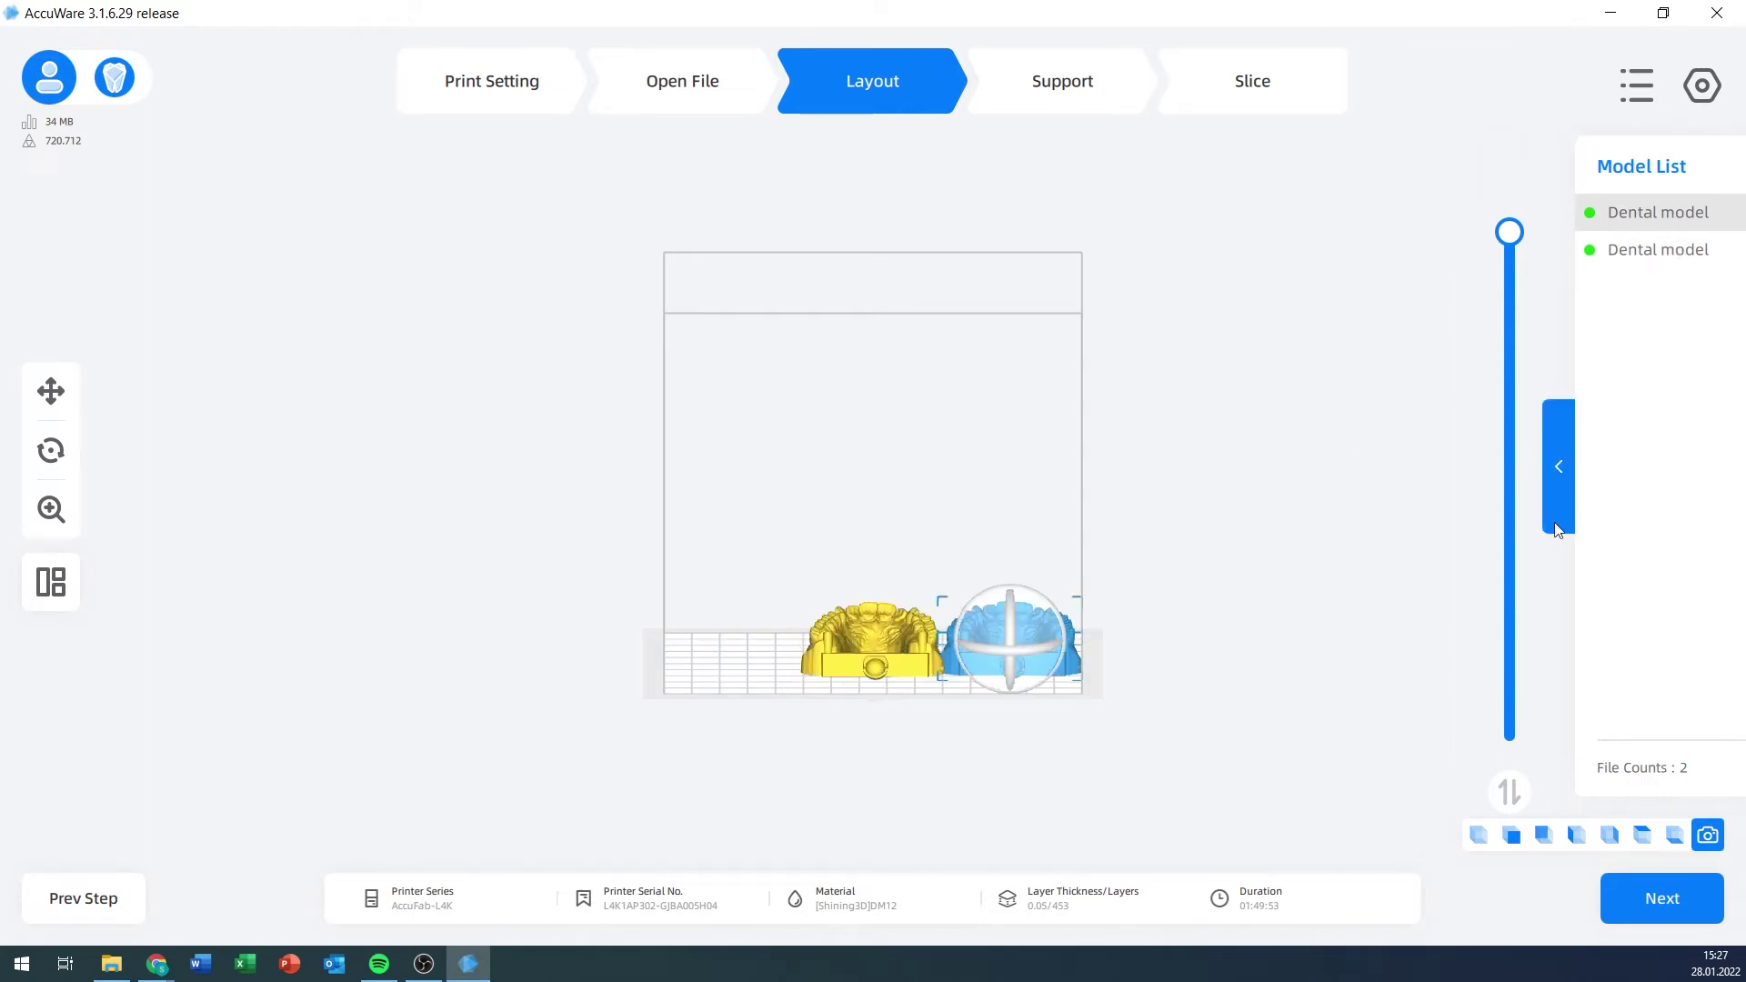
pyautogui.click(1728, 491)
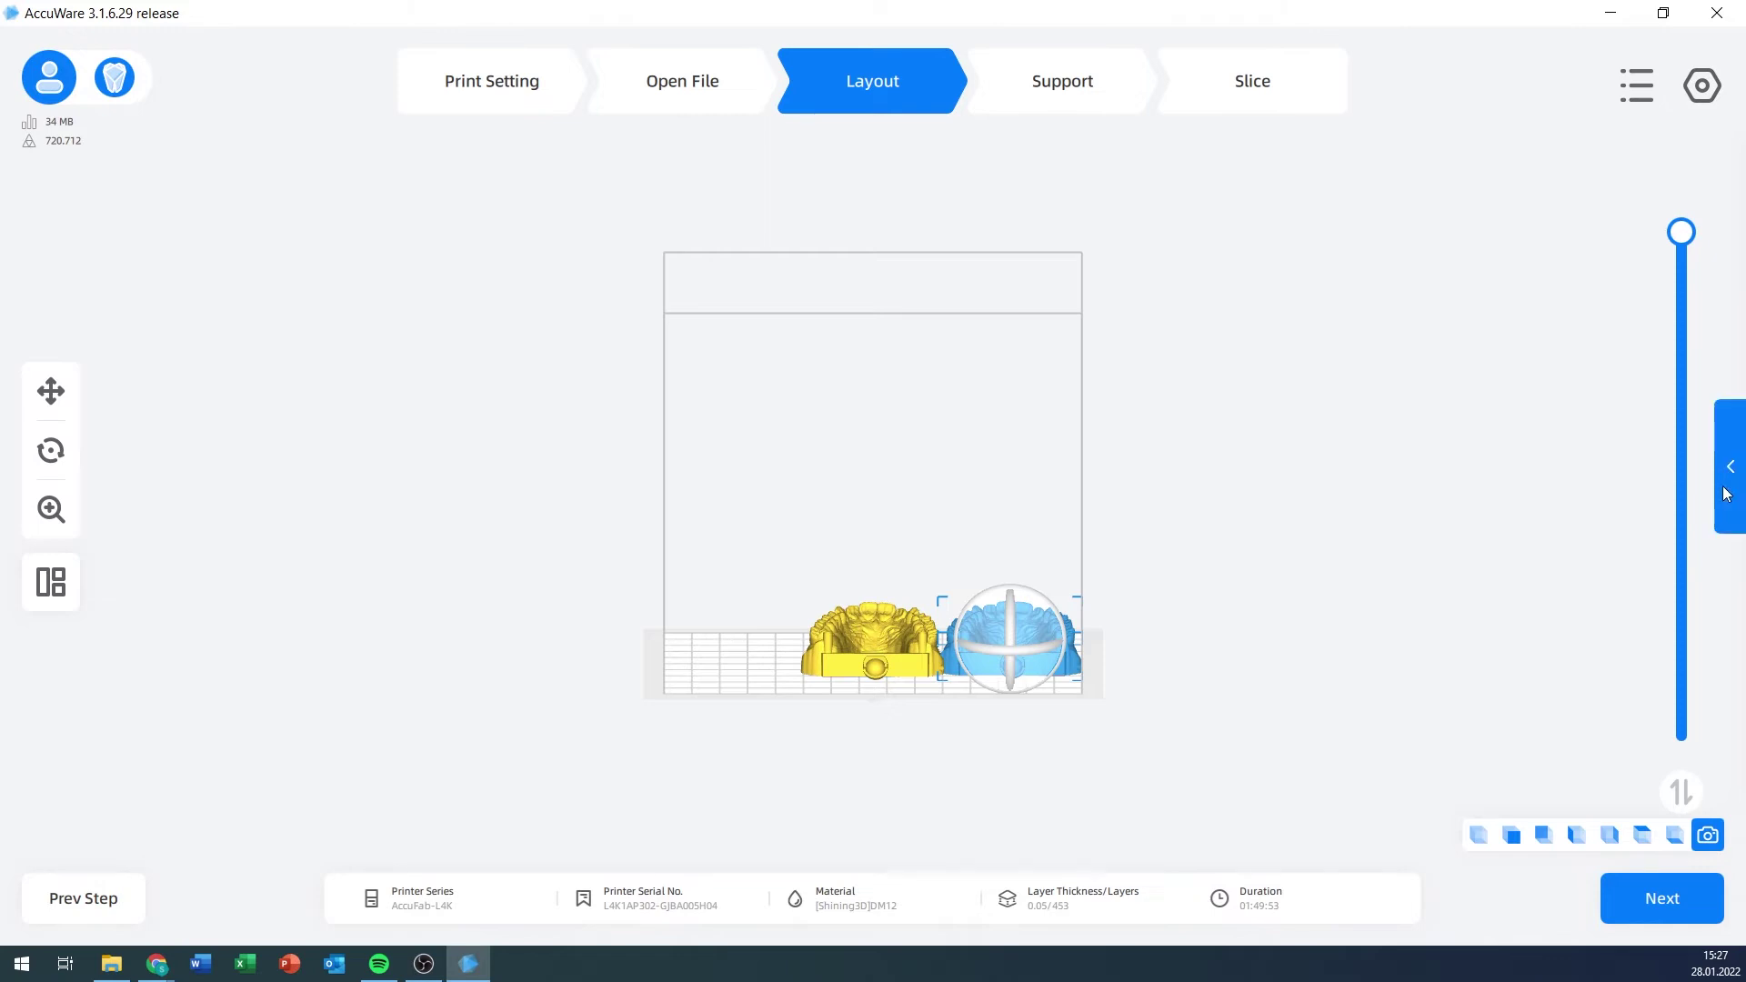
# - Scrub the layer preview through layers 262, 132 and 42 back to the top, then deselect the model
pyautogui.moveTo(1426, 233); pyautogui.dragTo(1384, 468)
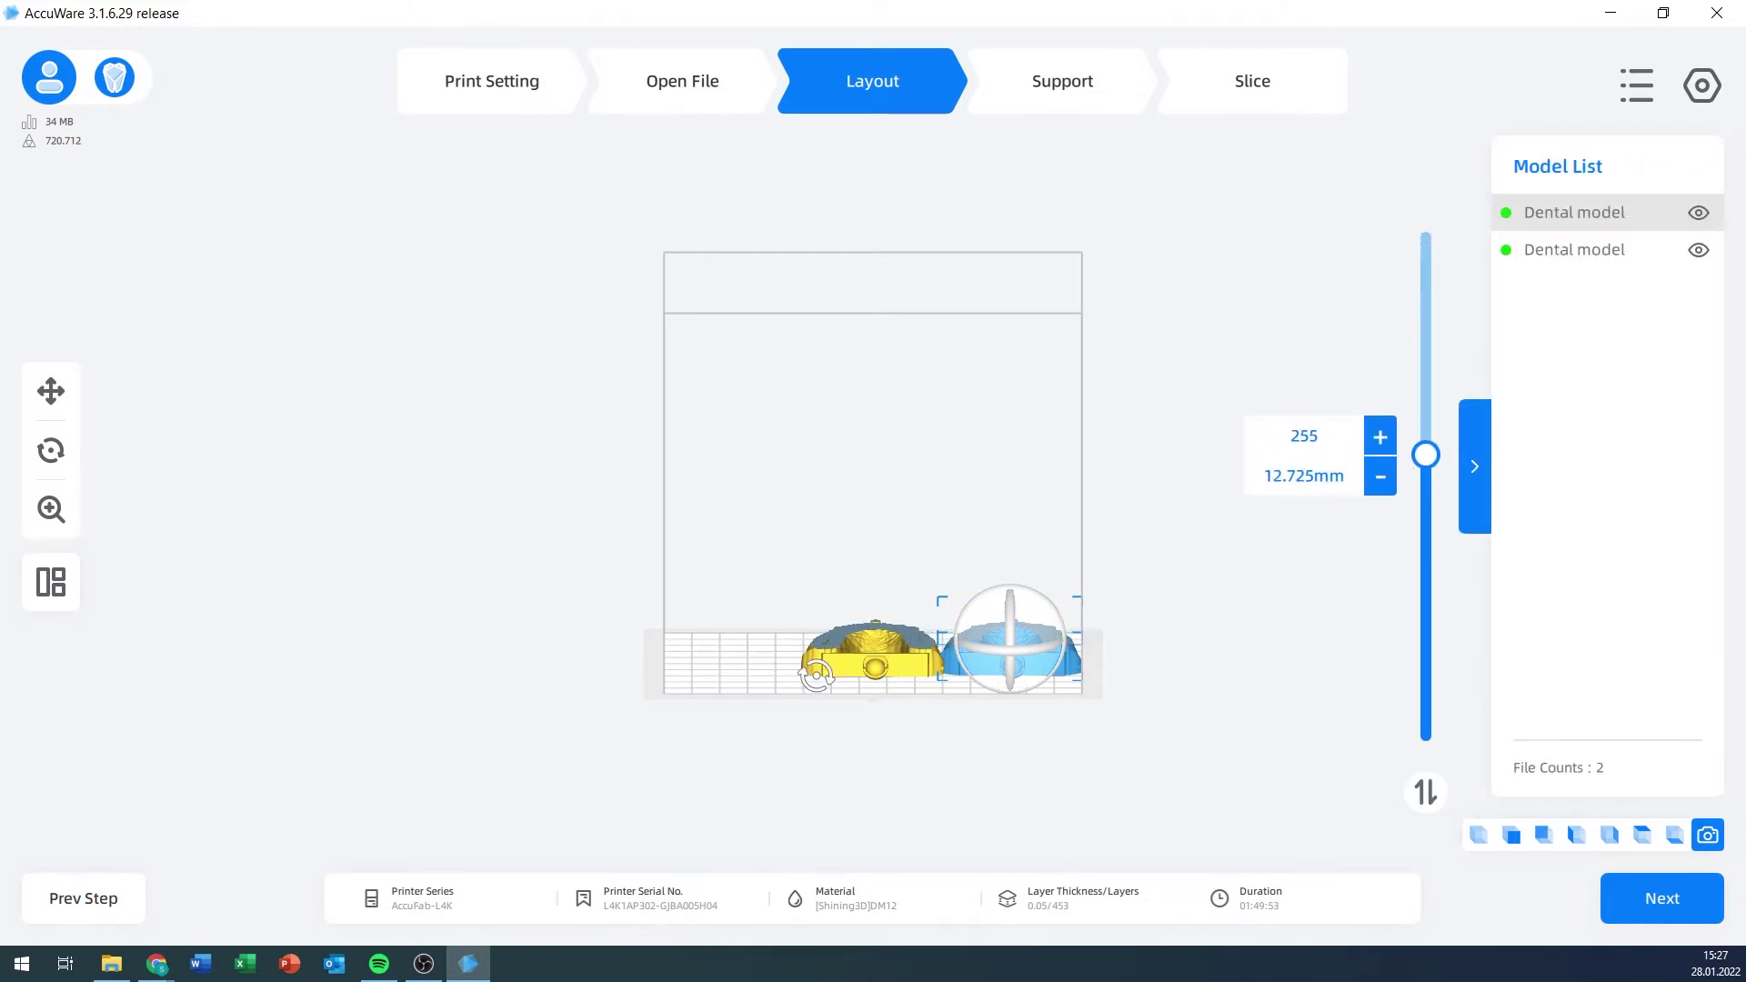
pyautogui.moveTo(912, 519); pyautogui.dragTo(898, 674)
pyautogui.scroll(5, 928, 701)
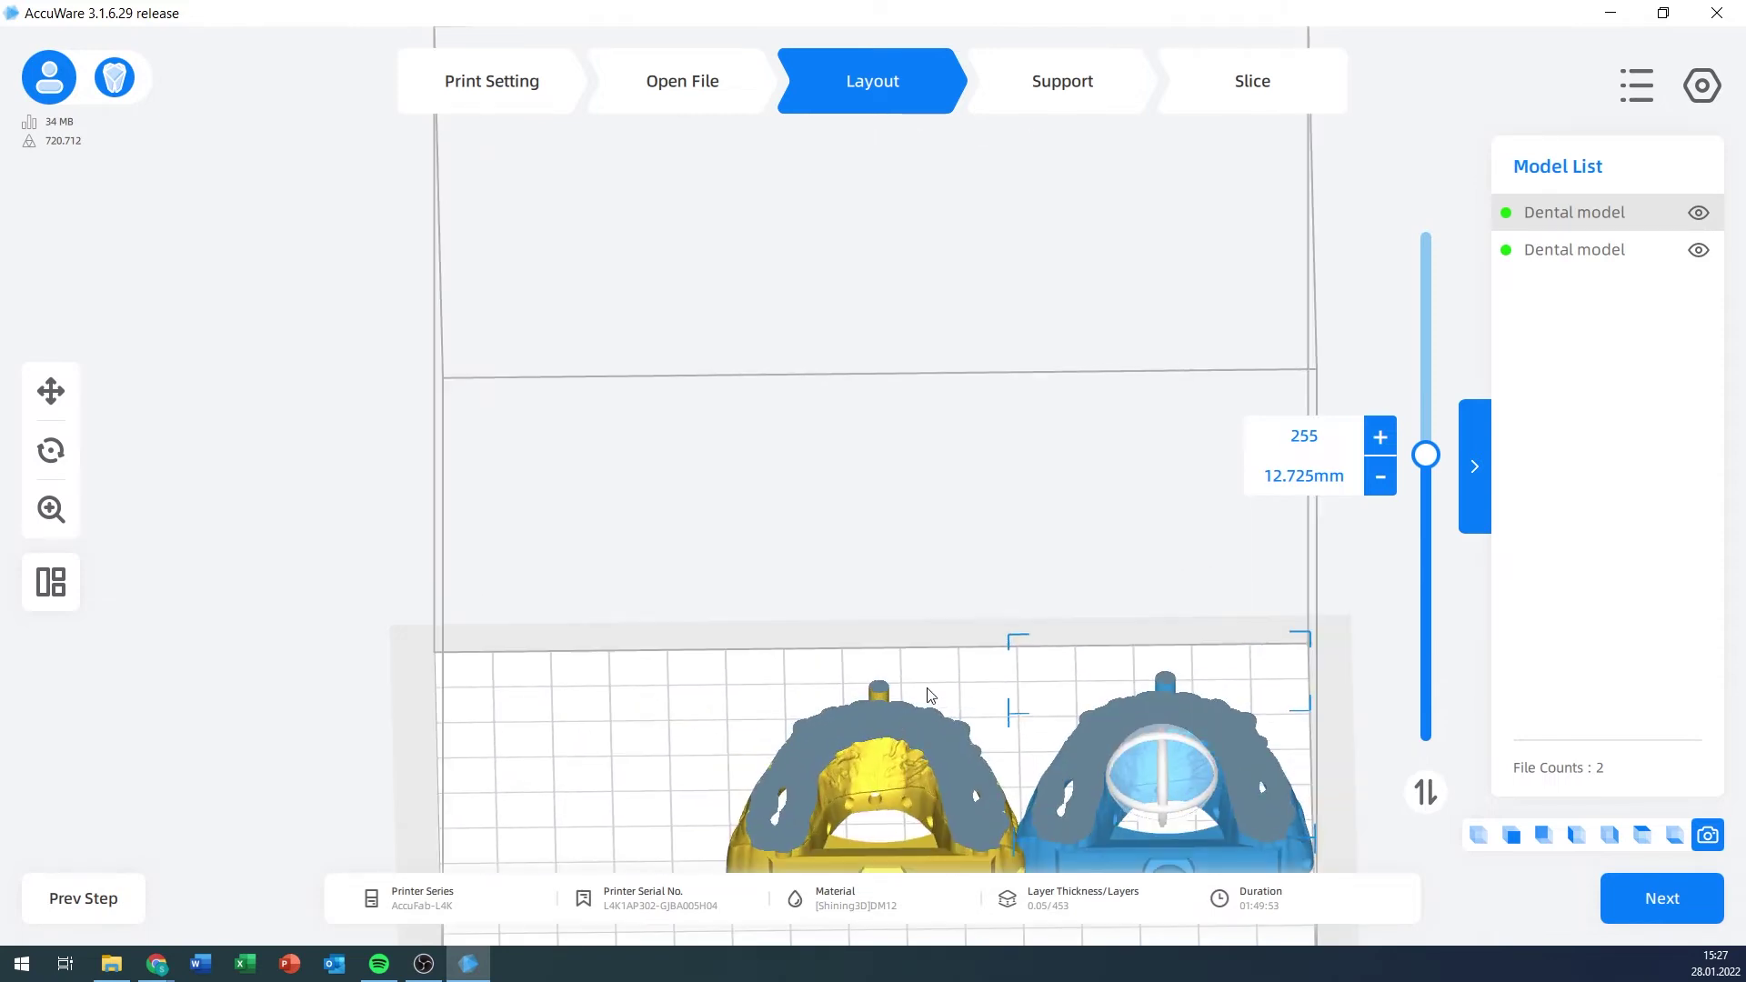
pyautogui.moveTo(970, 597); pyautogui.dragTo(889, 483, button='right')
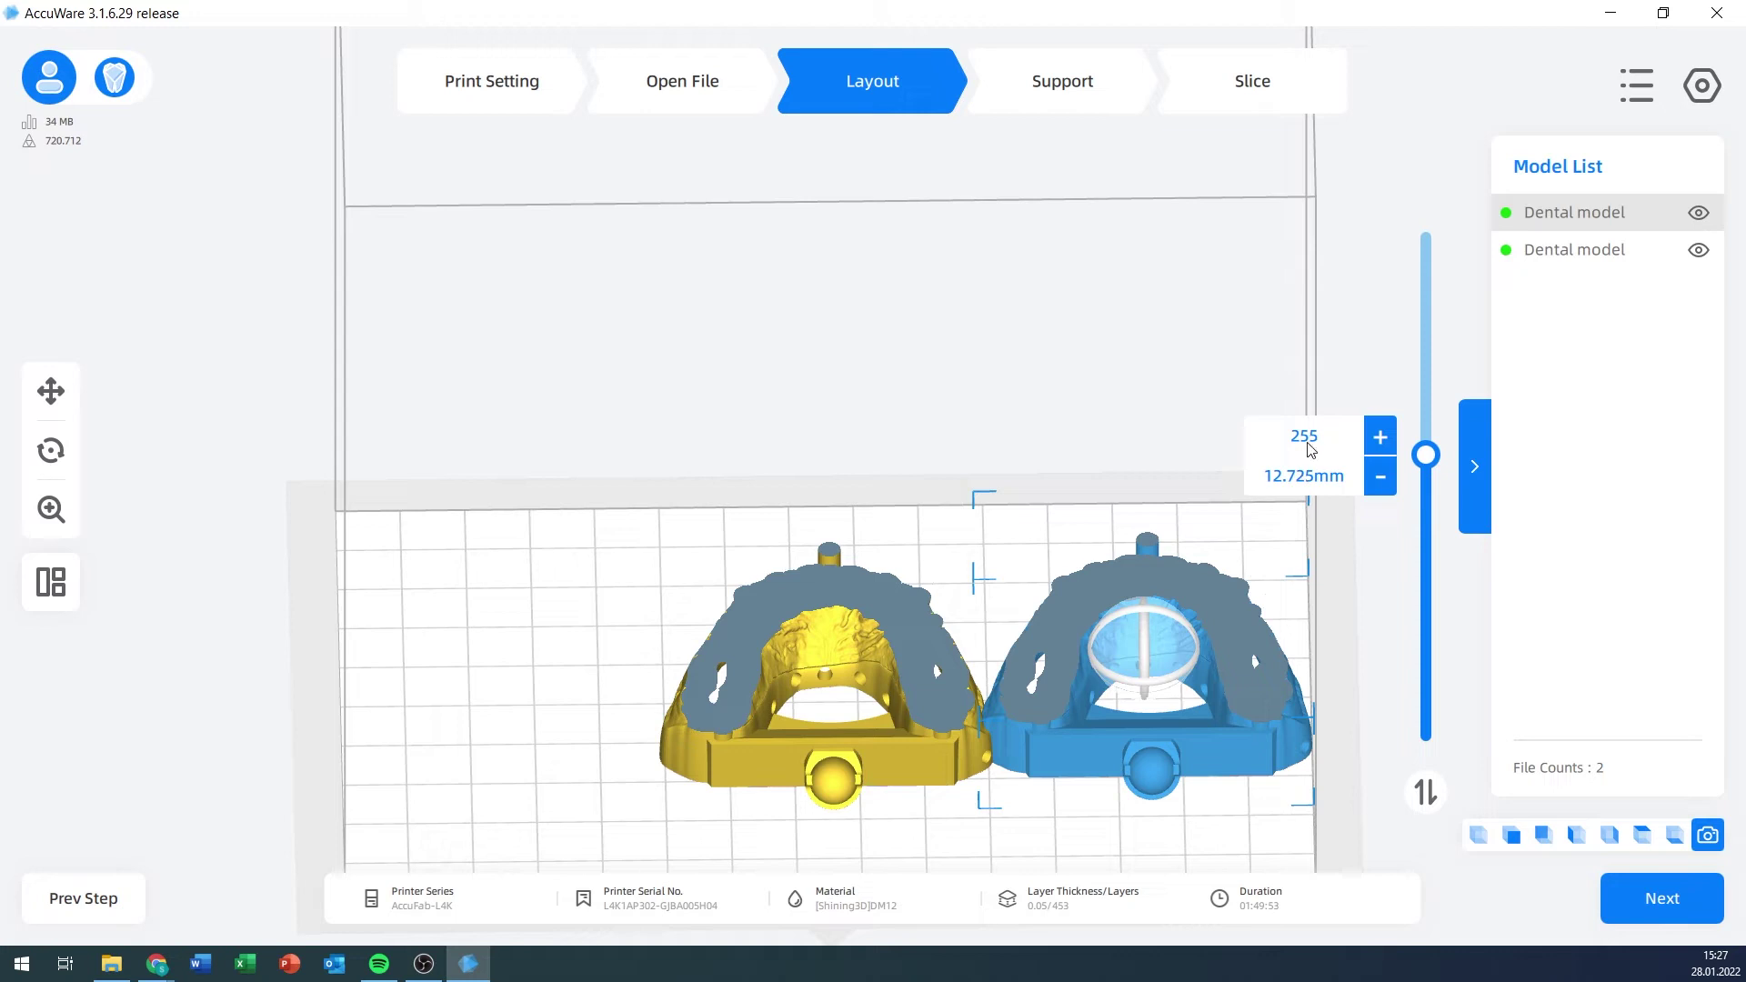
pyautogui.moveTo(1425, 454); pyautogui.dragTo(1418, 642)
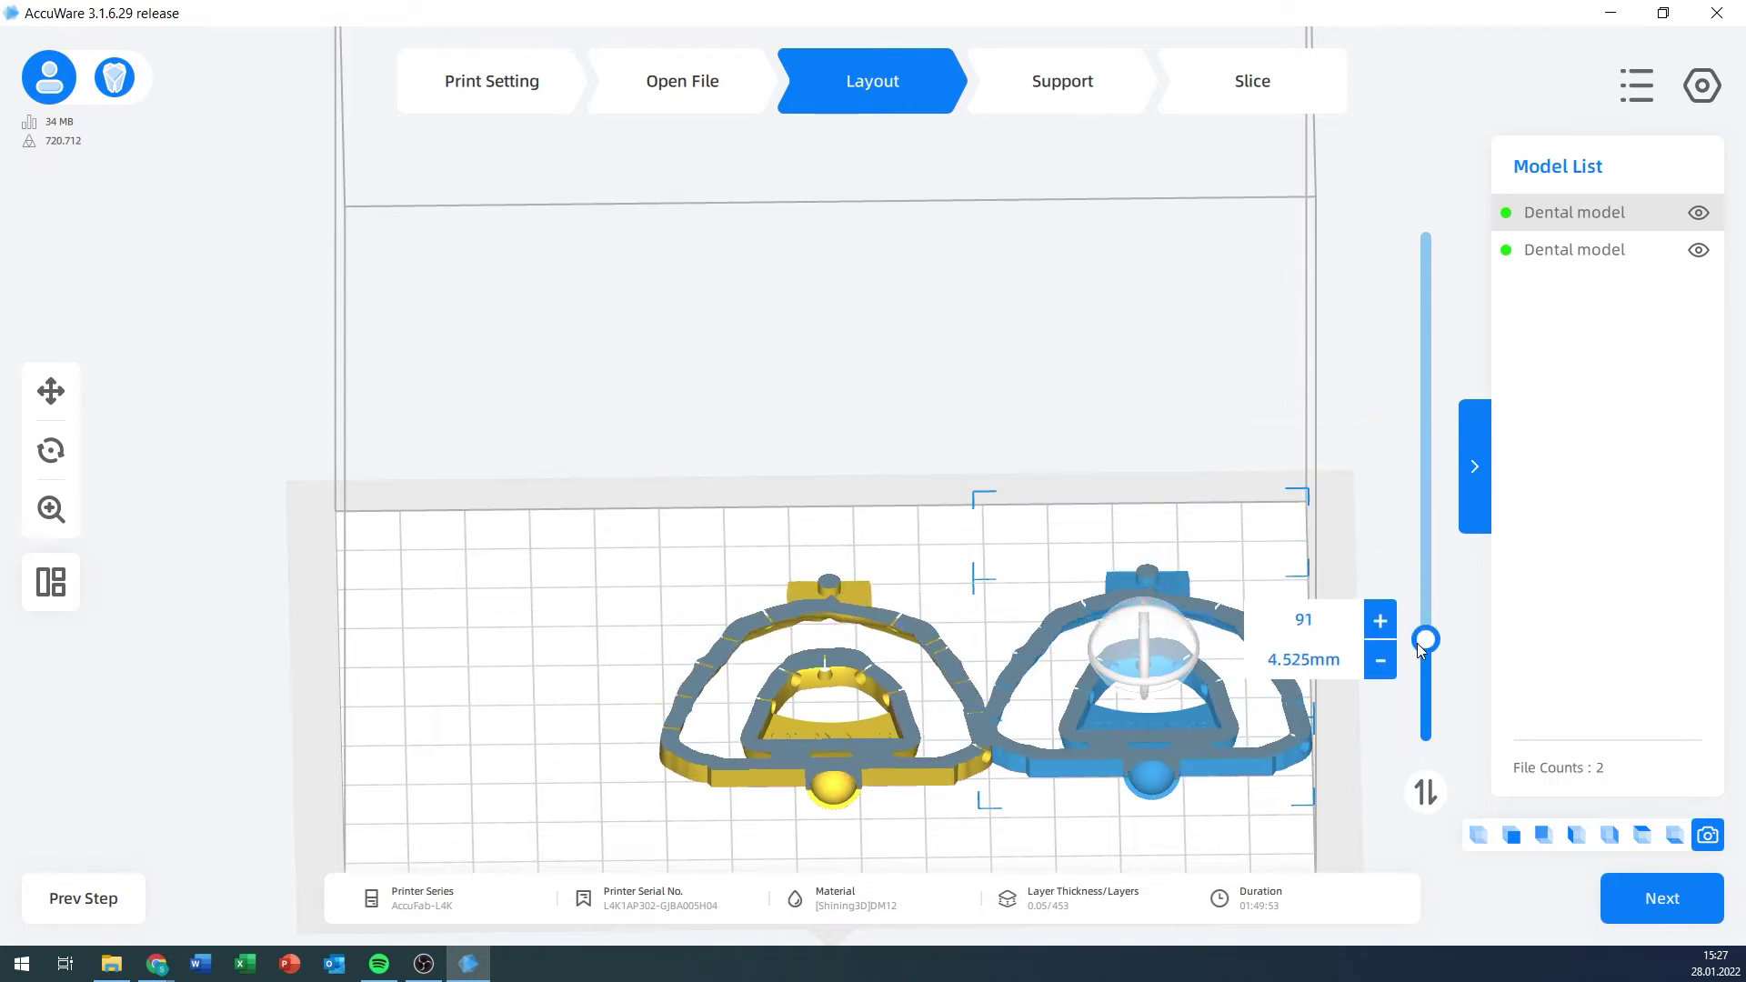
pyautogui.click(1425, 792)
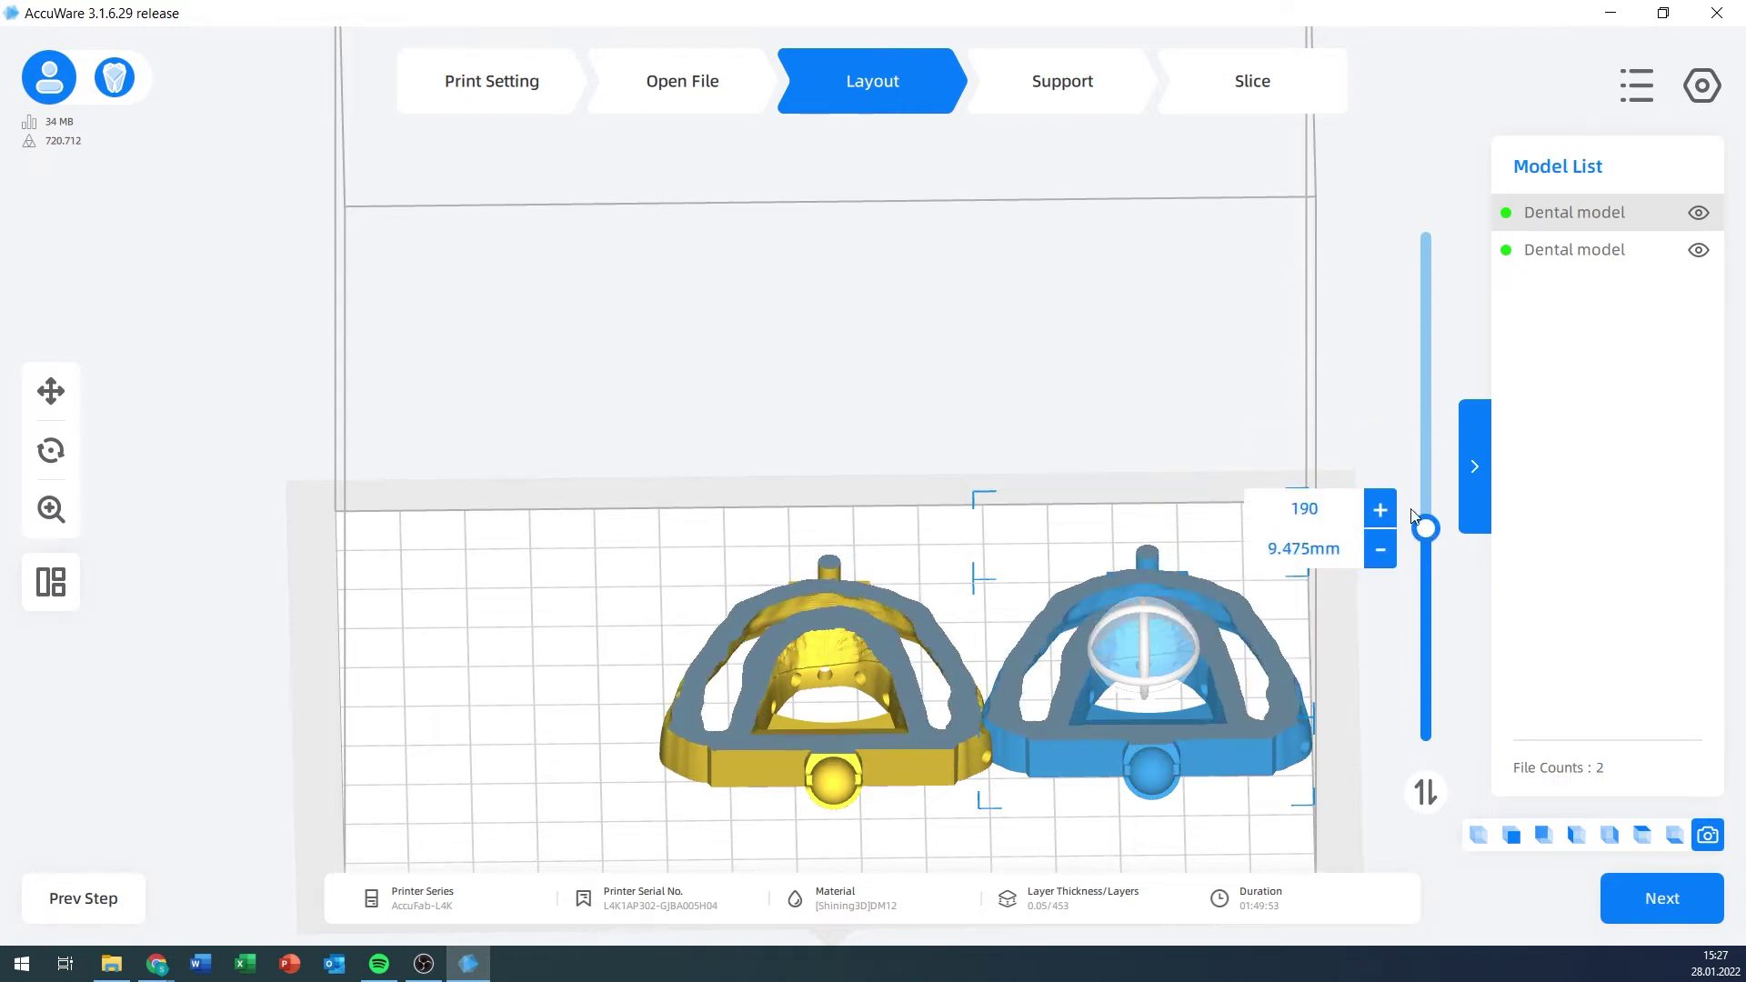
pyautogui.click(1429, 796)
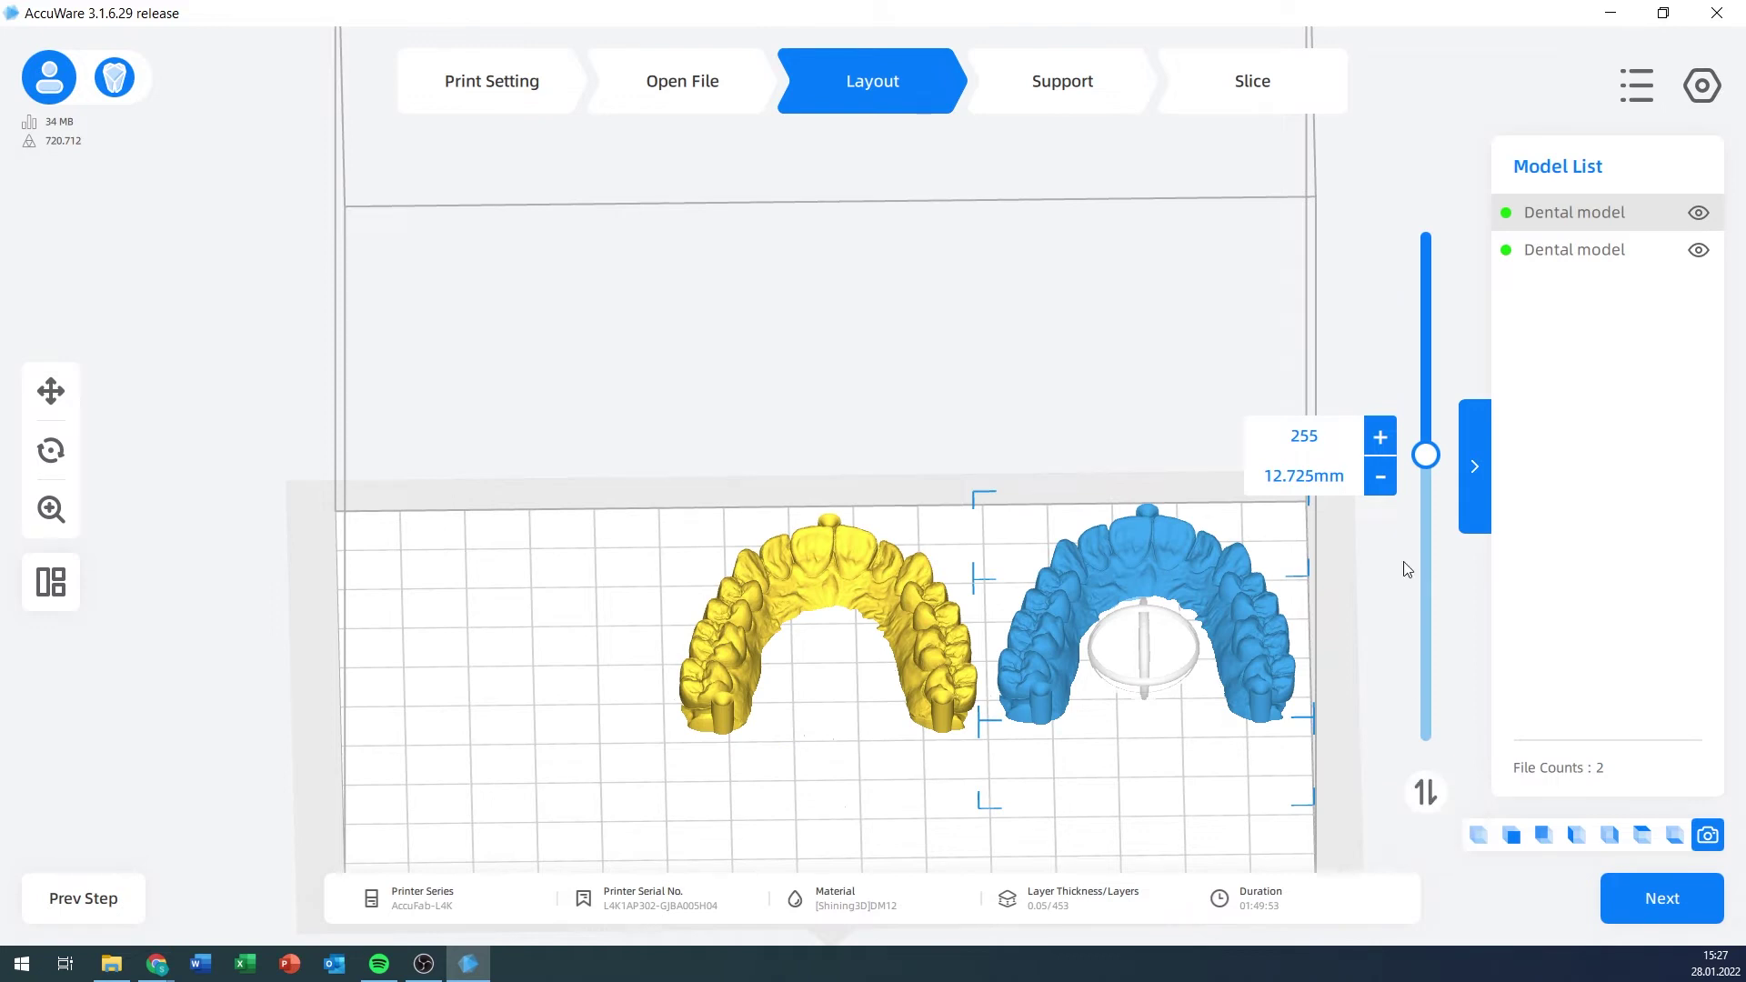
pyautogui.moveTo(1426, 480); pyautogui.dragTo(1432, 371)
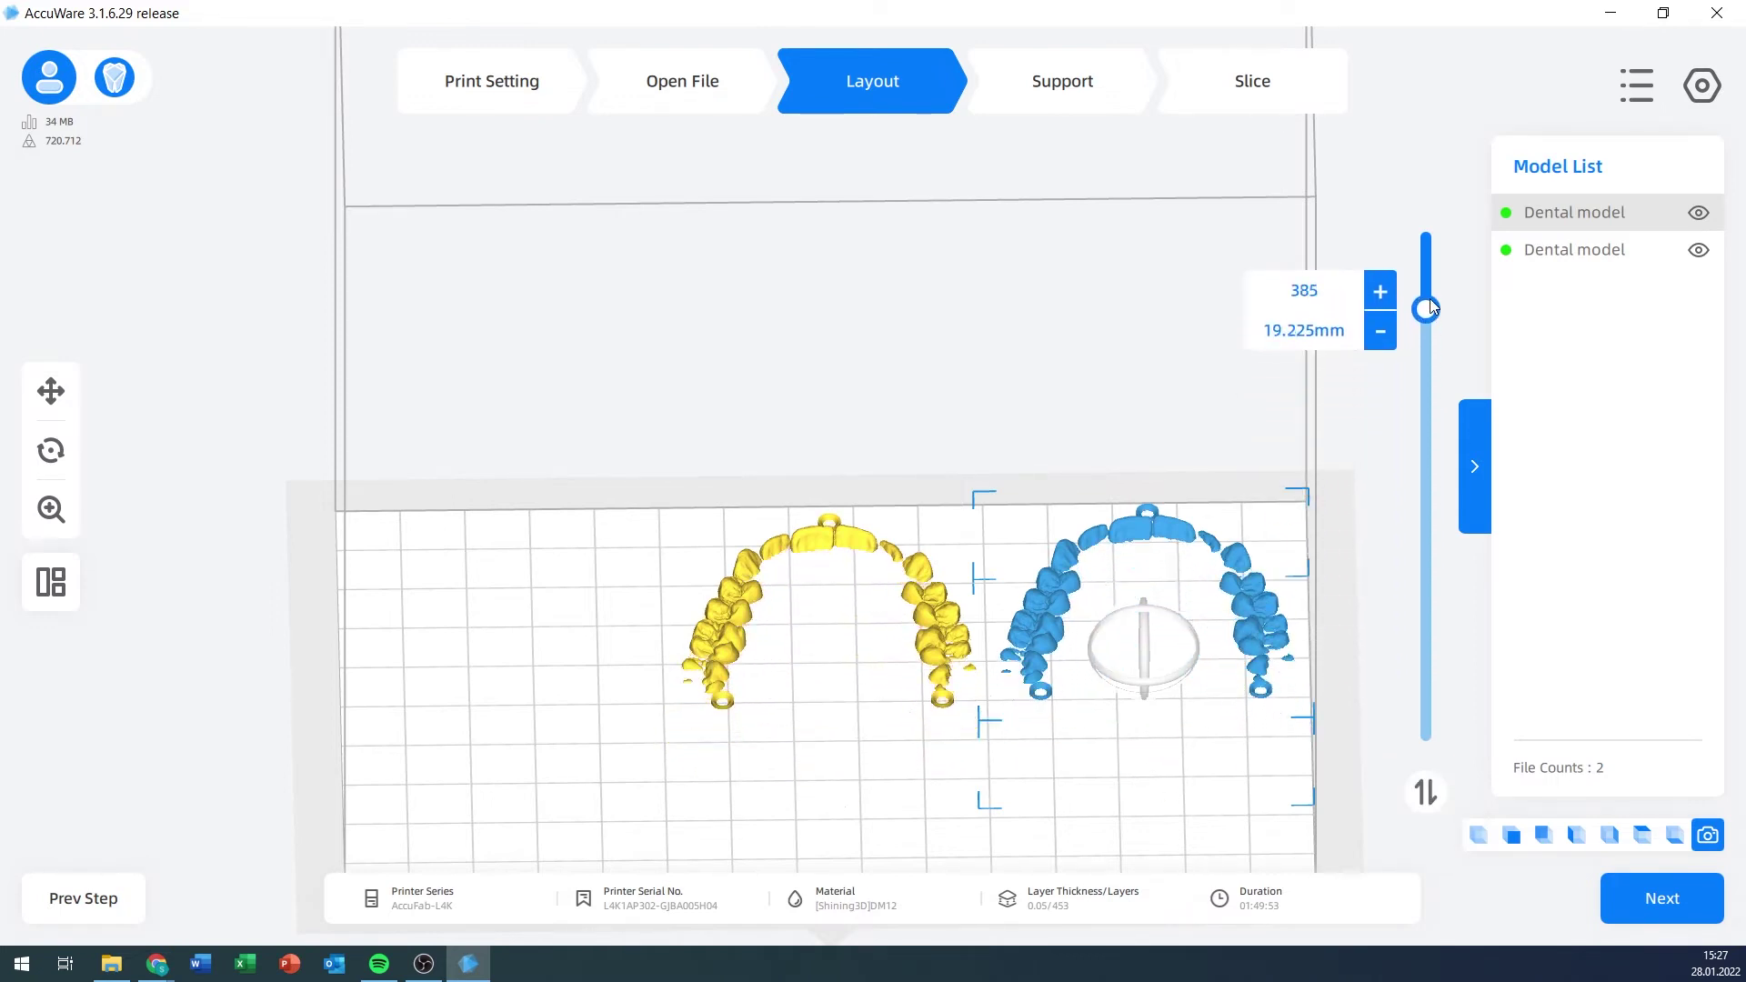
pyautogui.moveTo(1431, 307); pyautogui.dragTo(1455, 528)
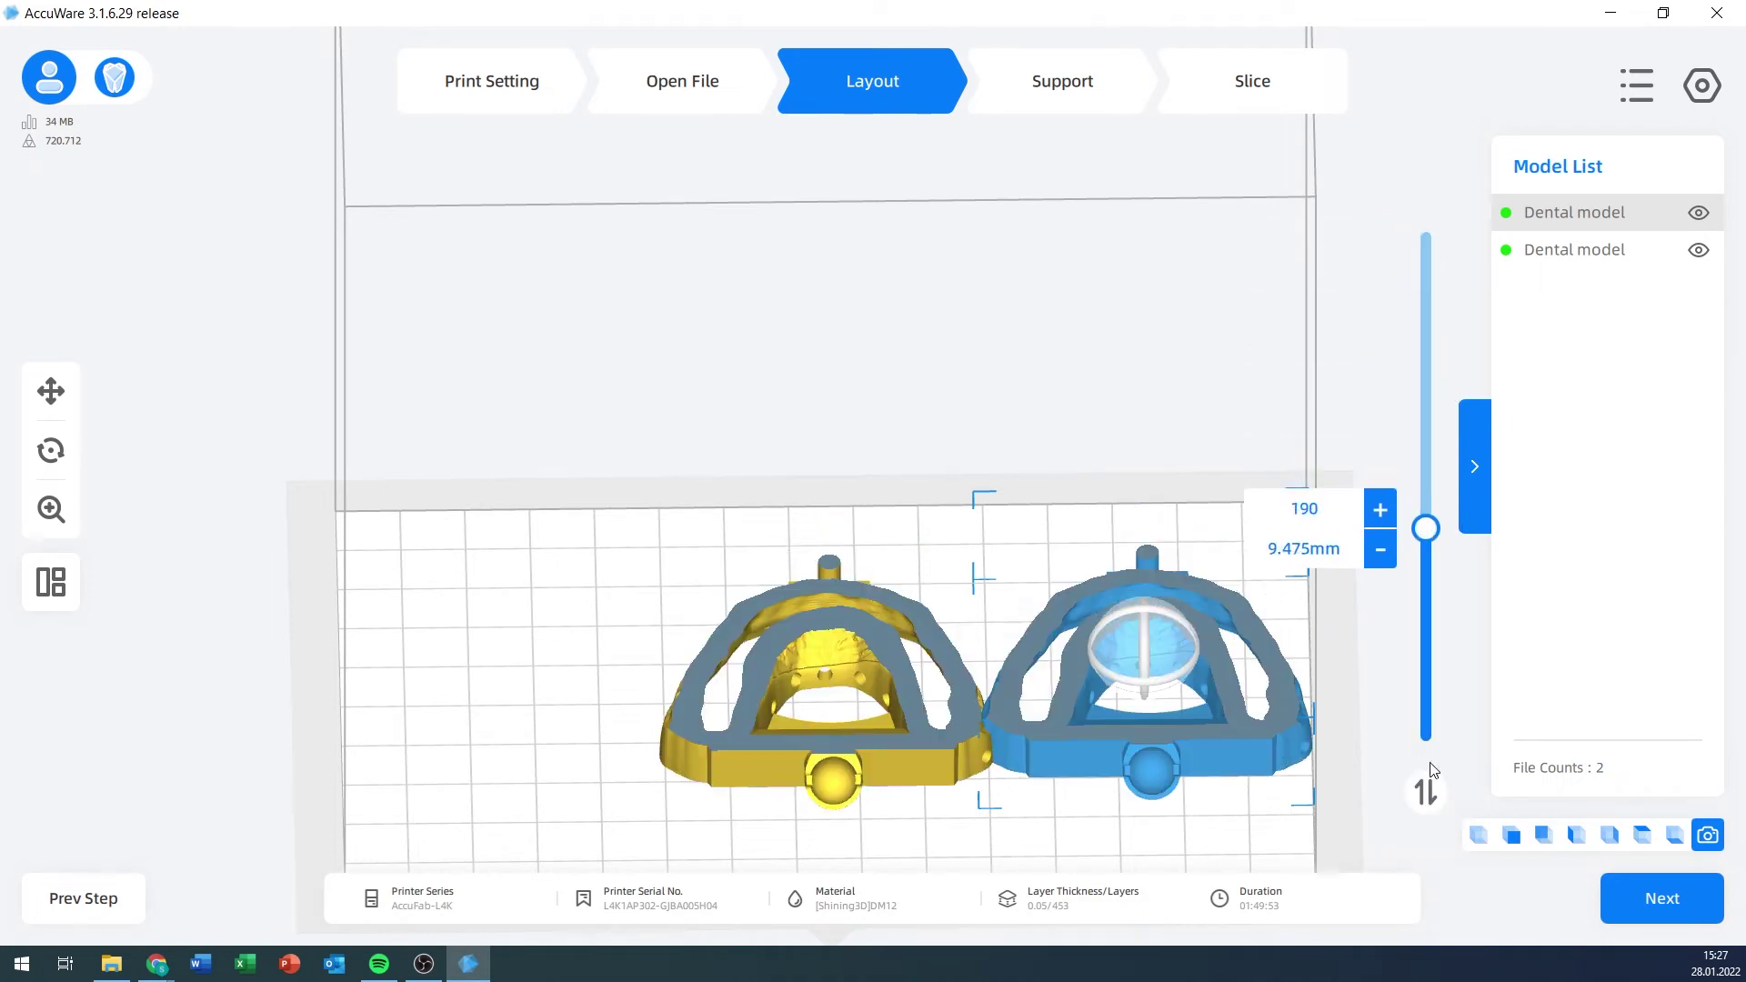
pyautogui.moveTo(1425, 532); pyautogui.dragTo(1424, 187)
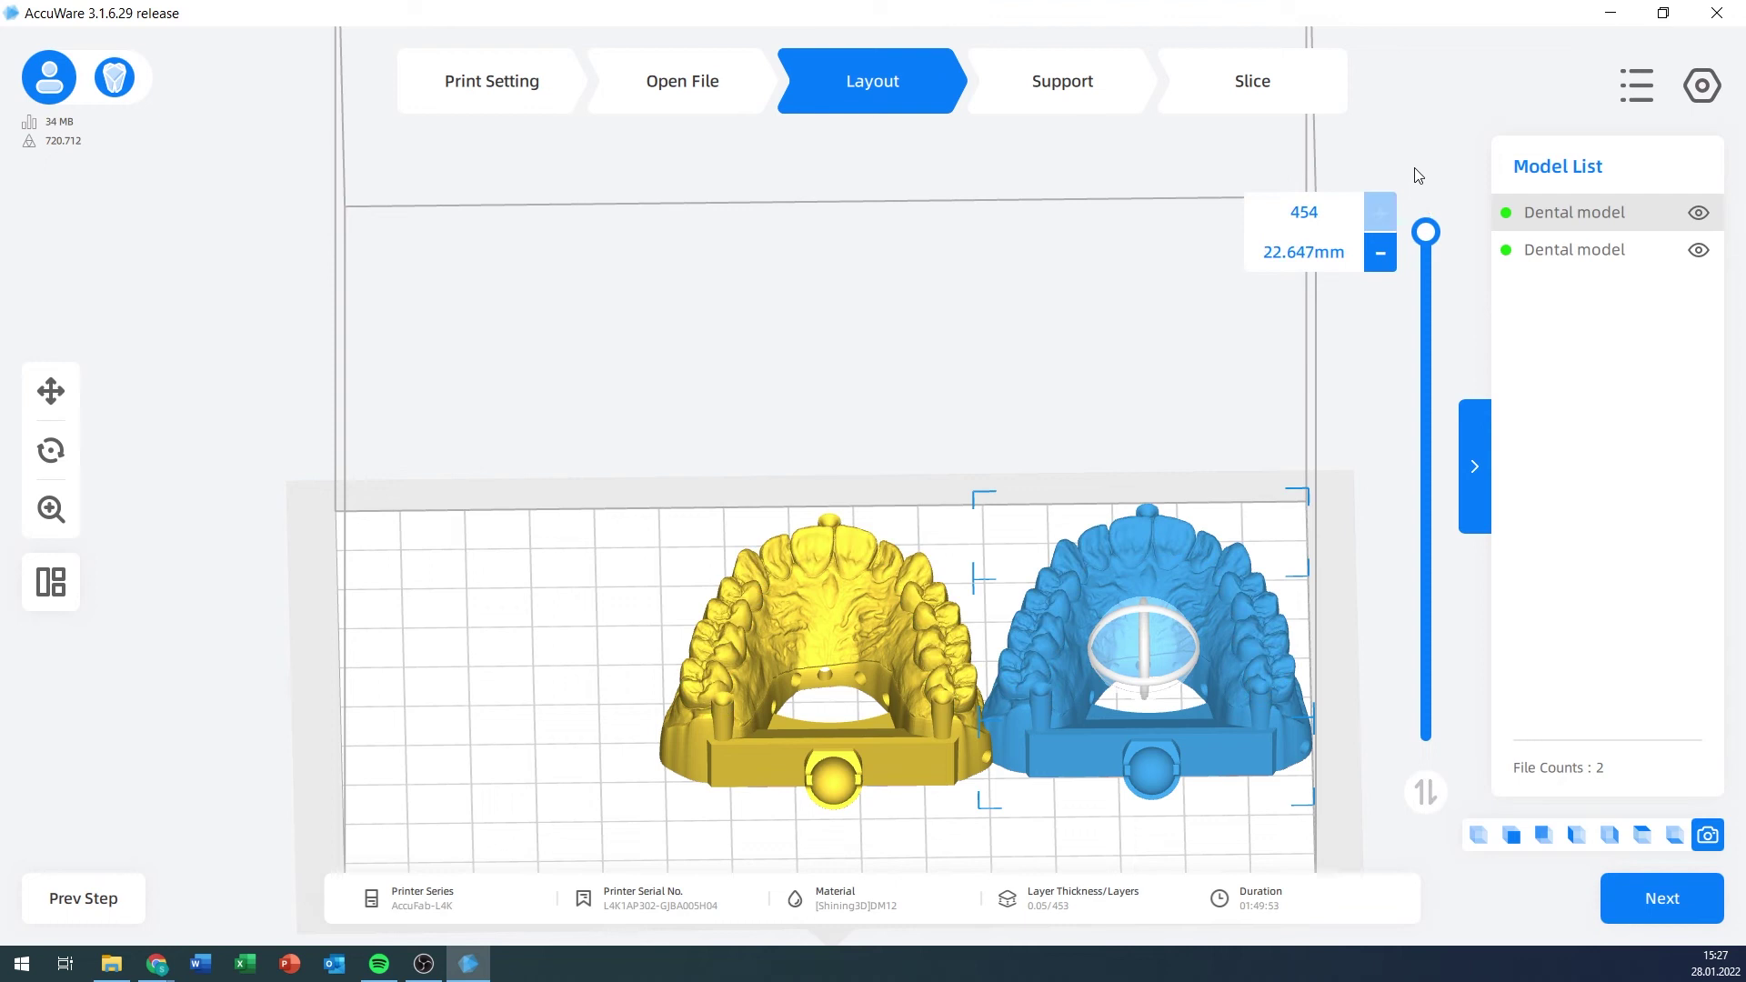
pyautogui.click(1369, 537)
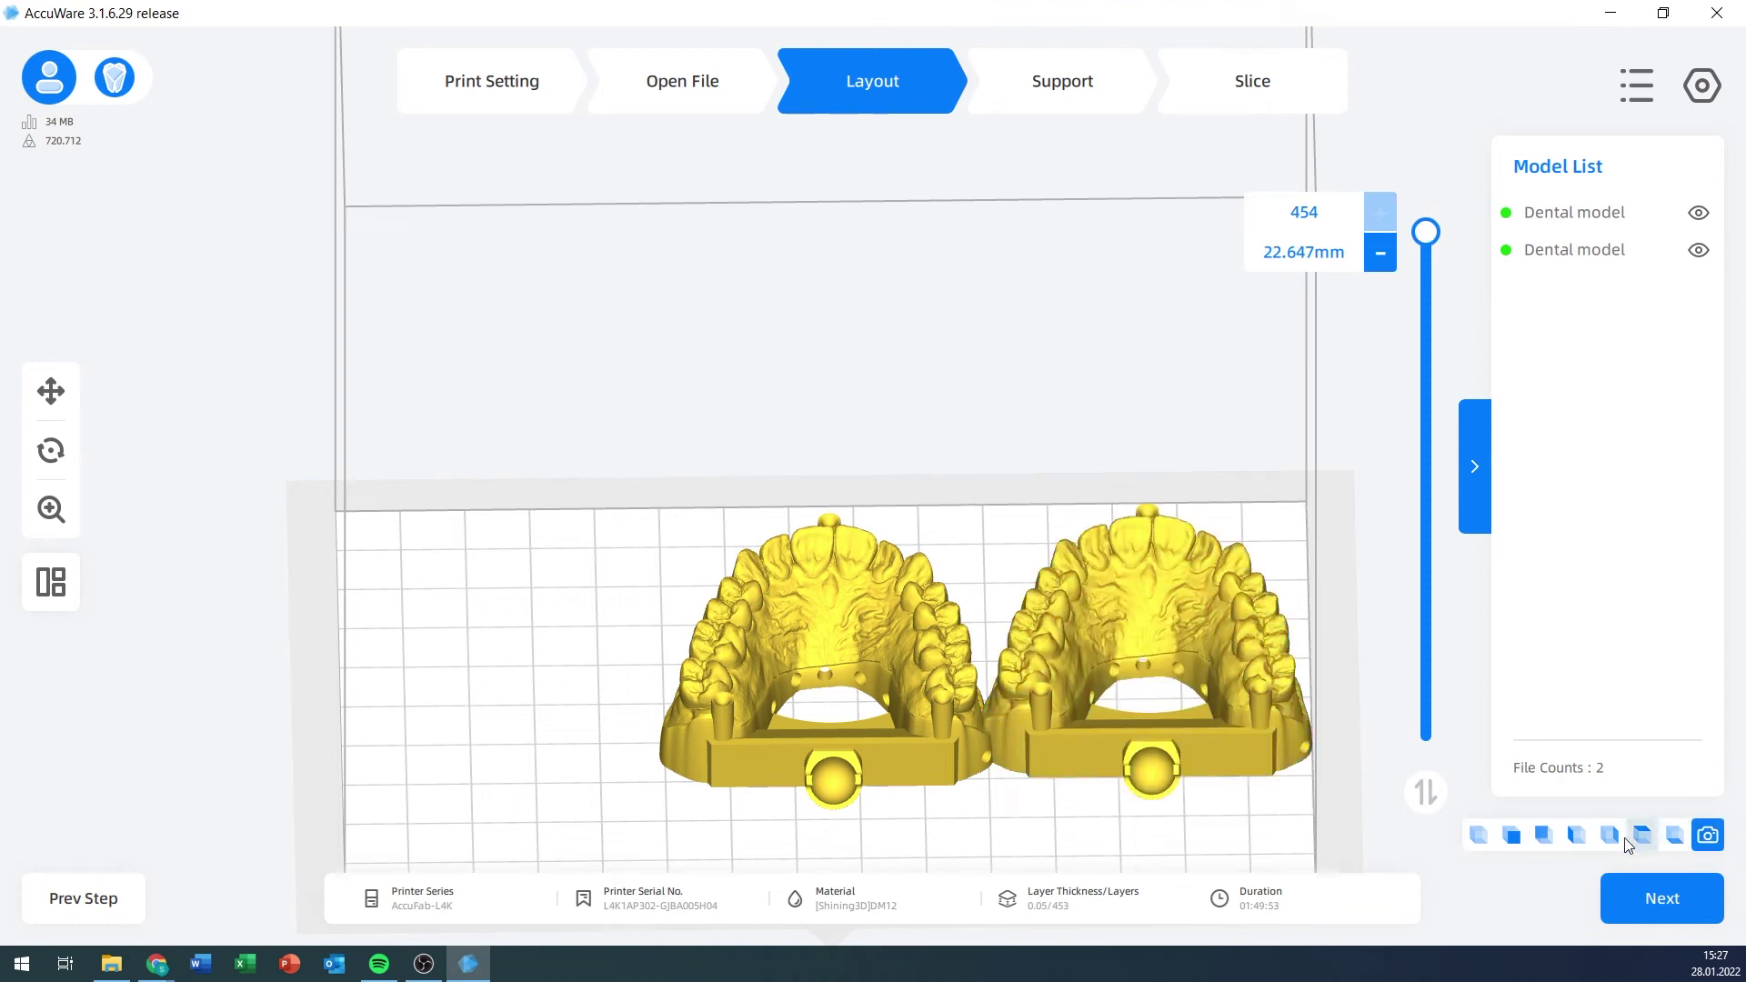
# - Cycle through the Default, Back, Left, Right, Top and Bottom views, ending on the front view
pyautogui.click(1478, 835)
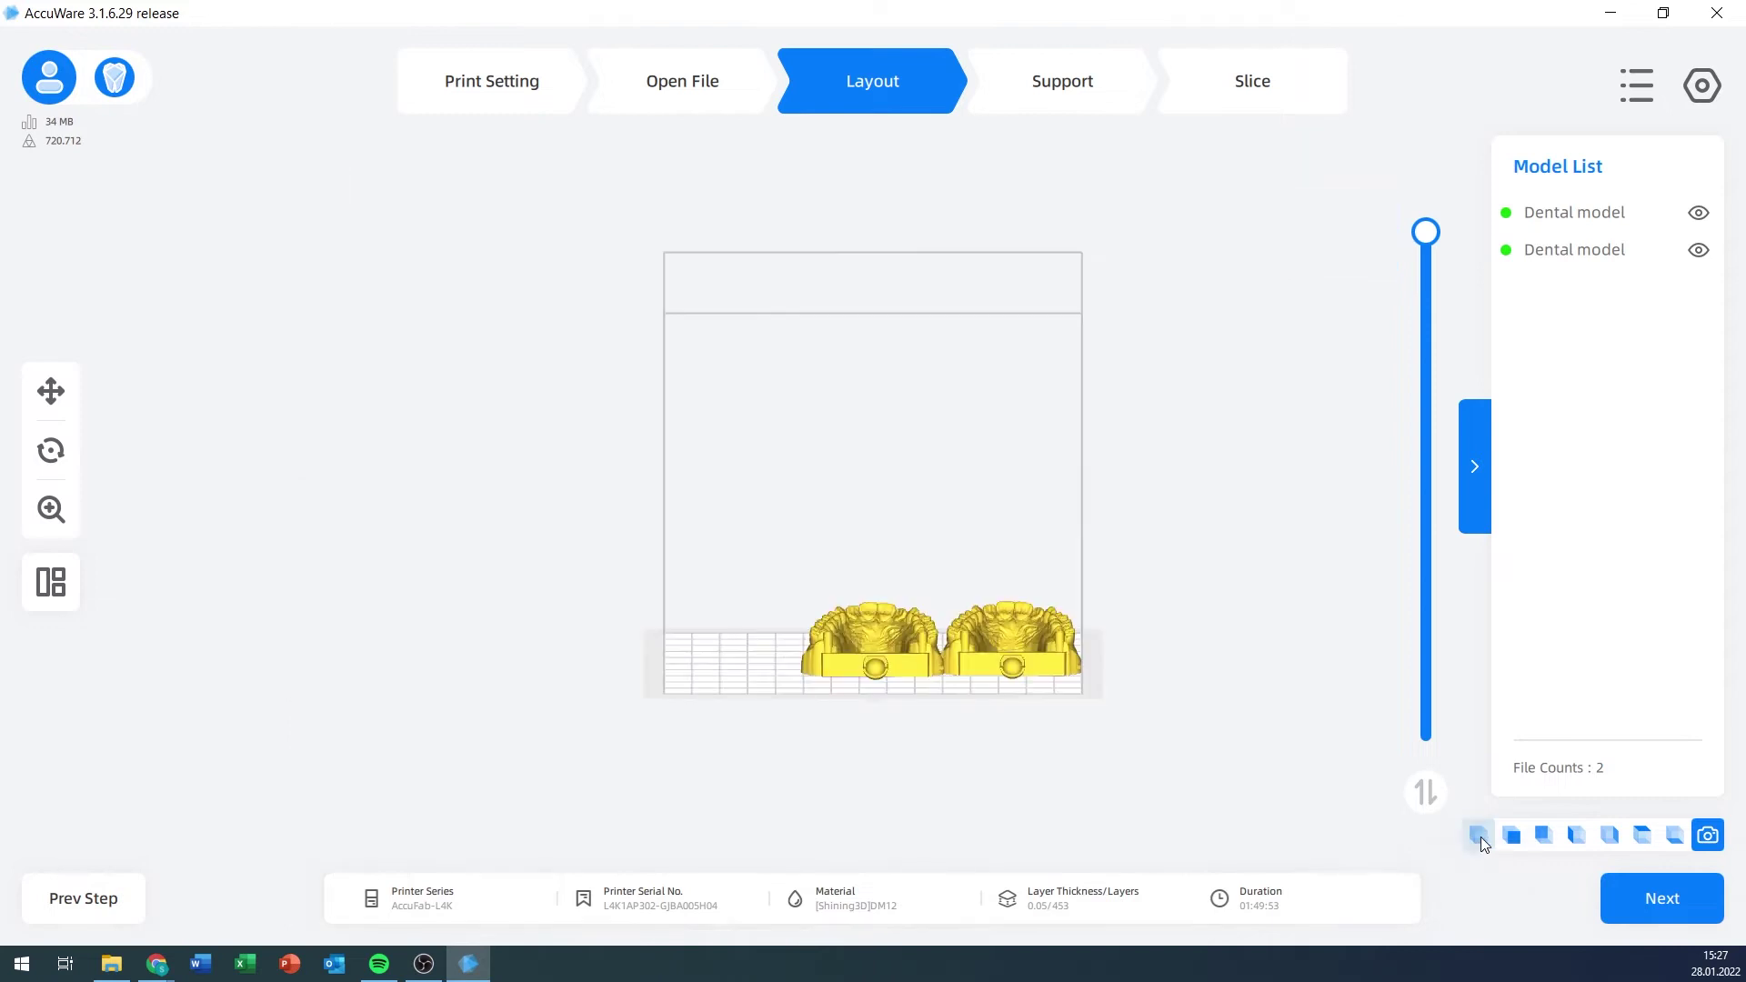
pyautogui.click(1512, 834)
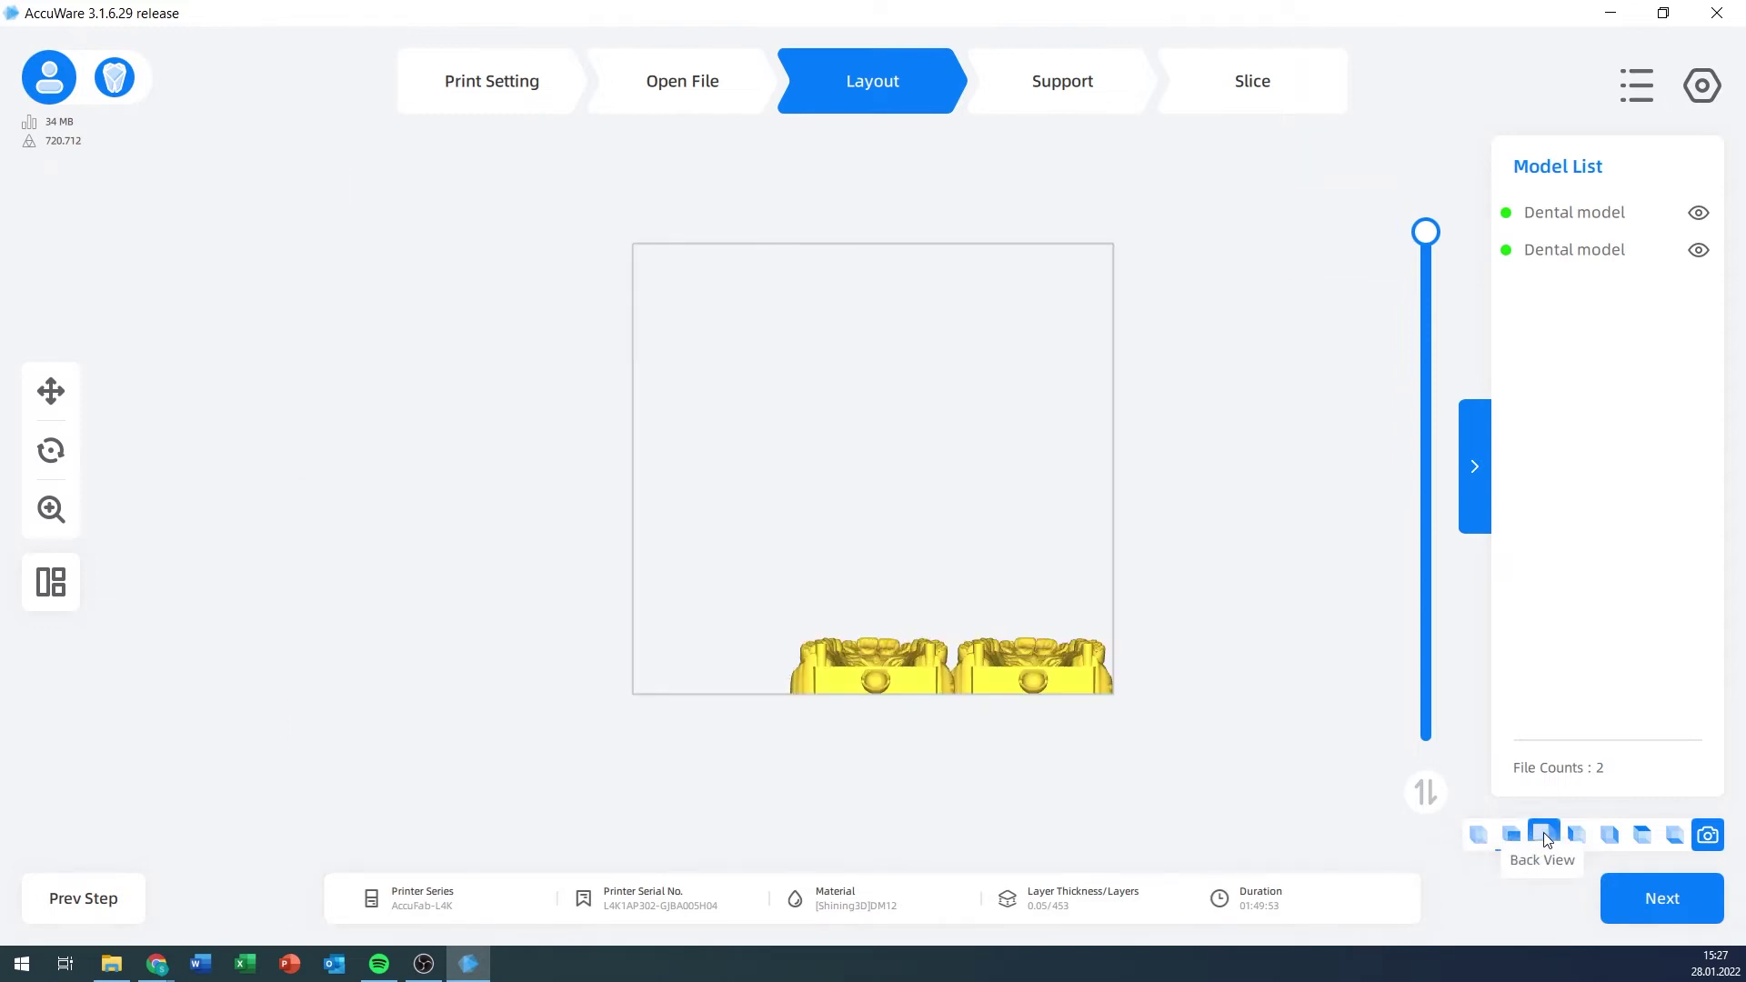
pyautogui.click(1543, 835)
pyautogui.click(1582, 837)
pyautogui.click(1609, 834)
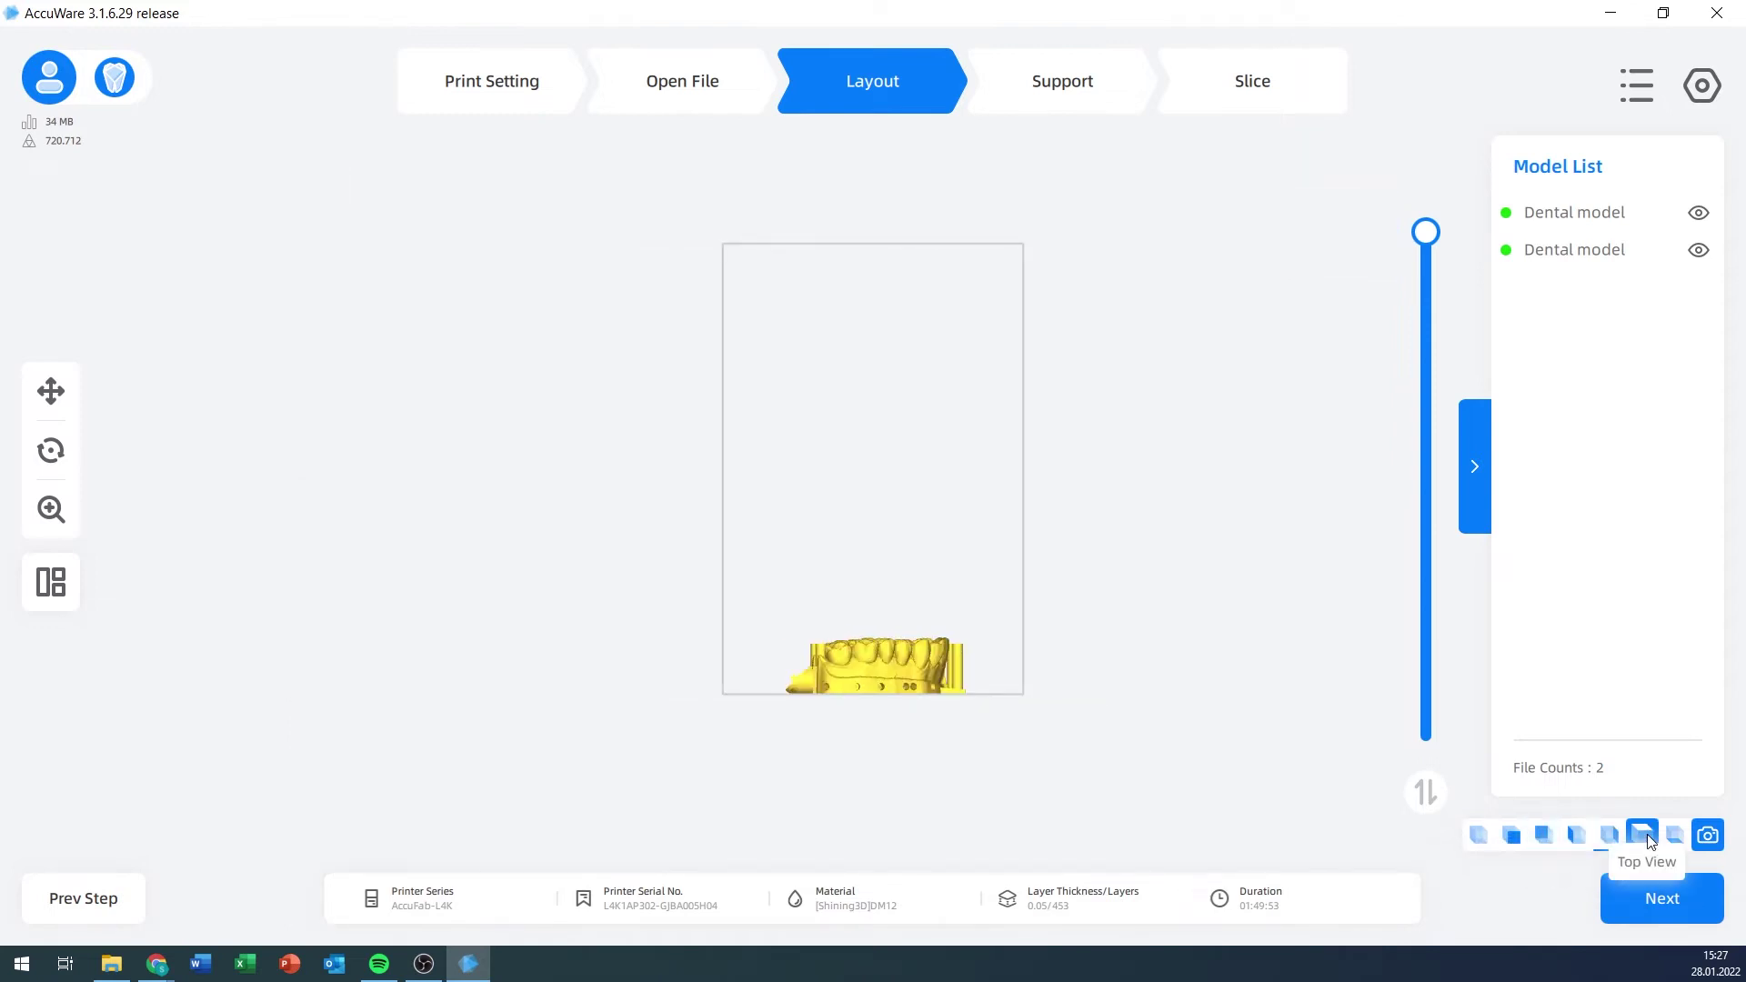
pyautogui.click(1644, 834)
pyautogui.click(1675, 835)
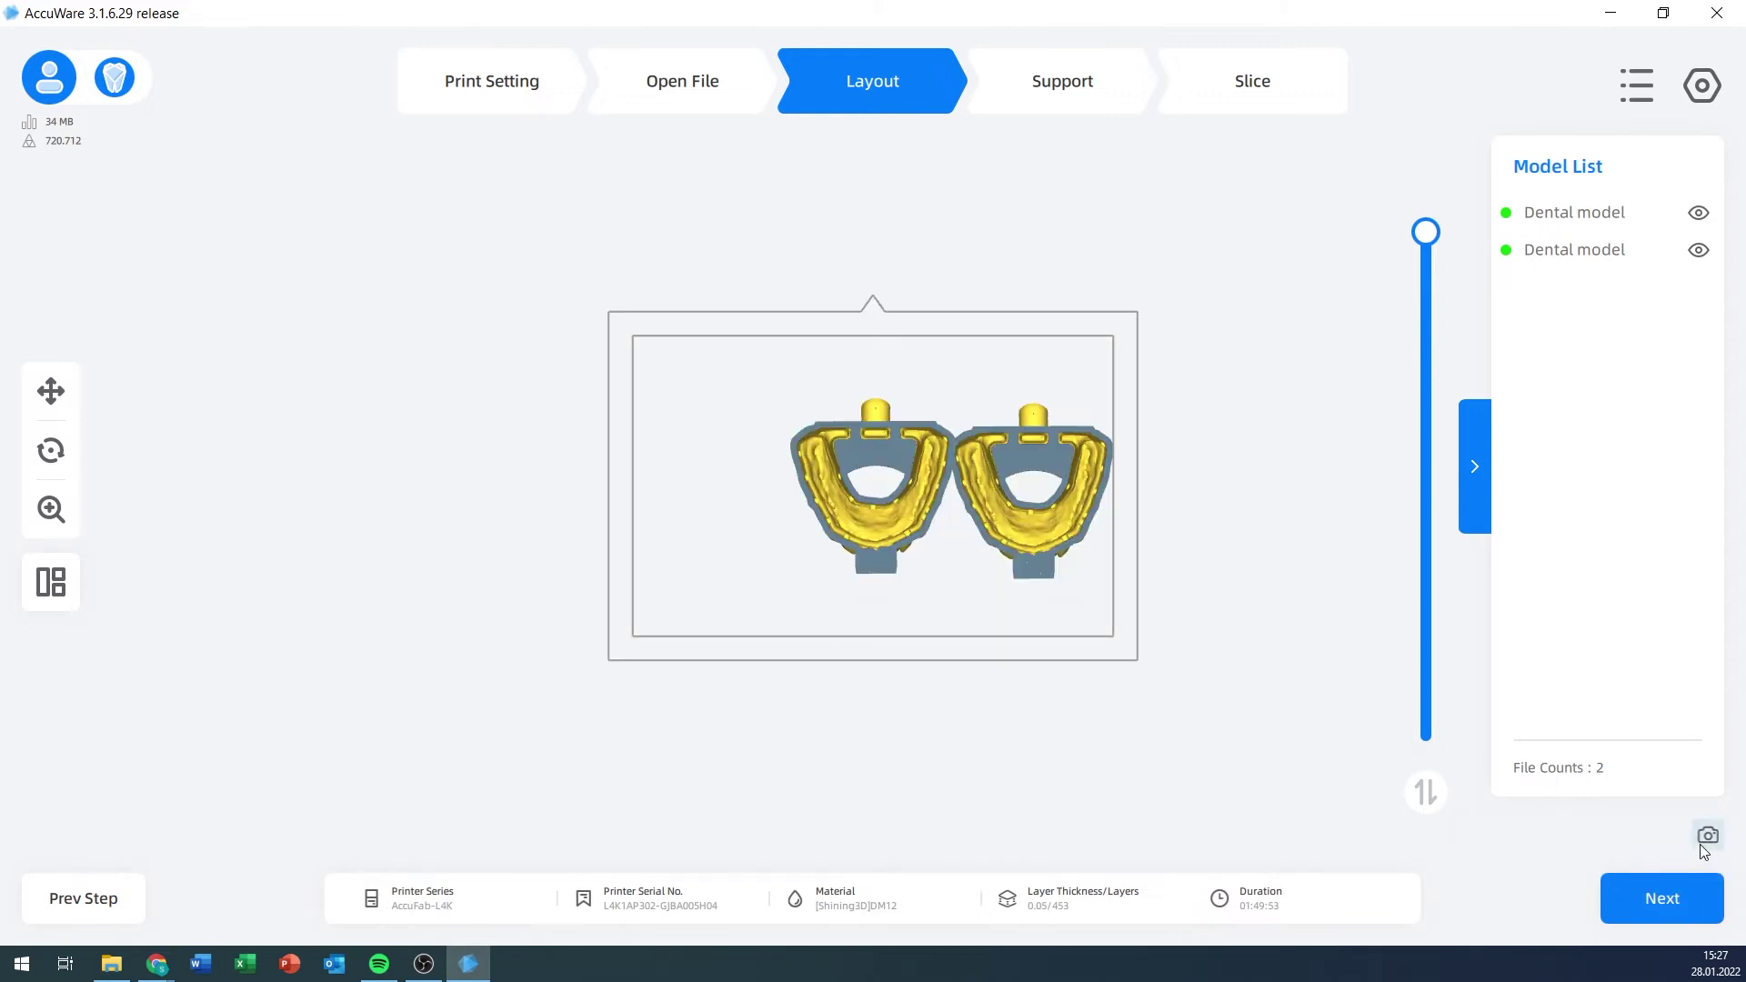
pyautogui.click(1478, 835)
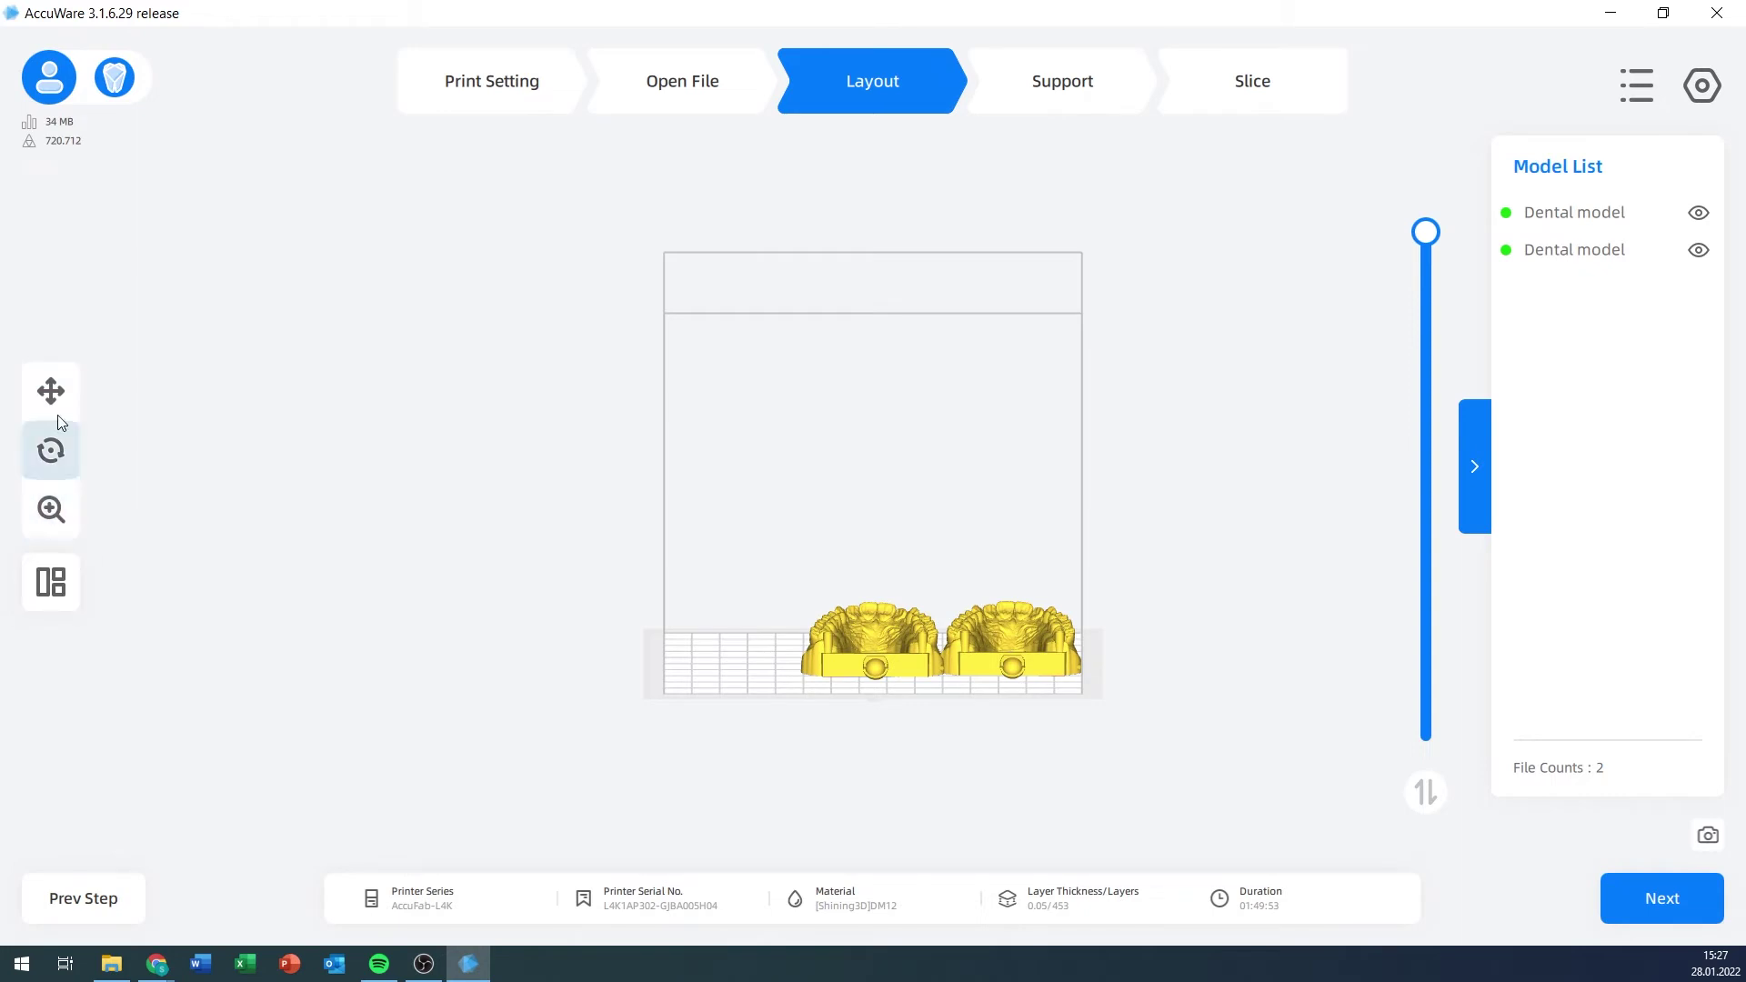
# - Select the left dental model and drag it further left to open a gap
pyautogui.click(871, 651)
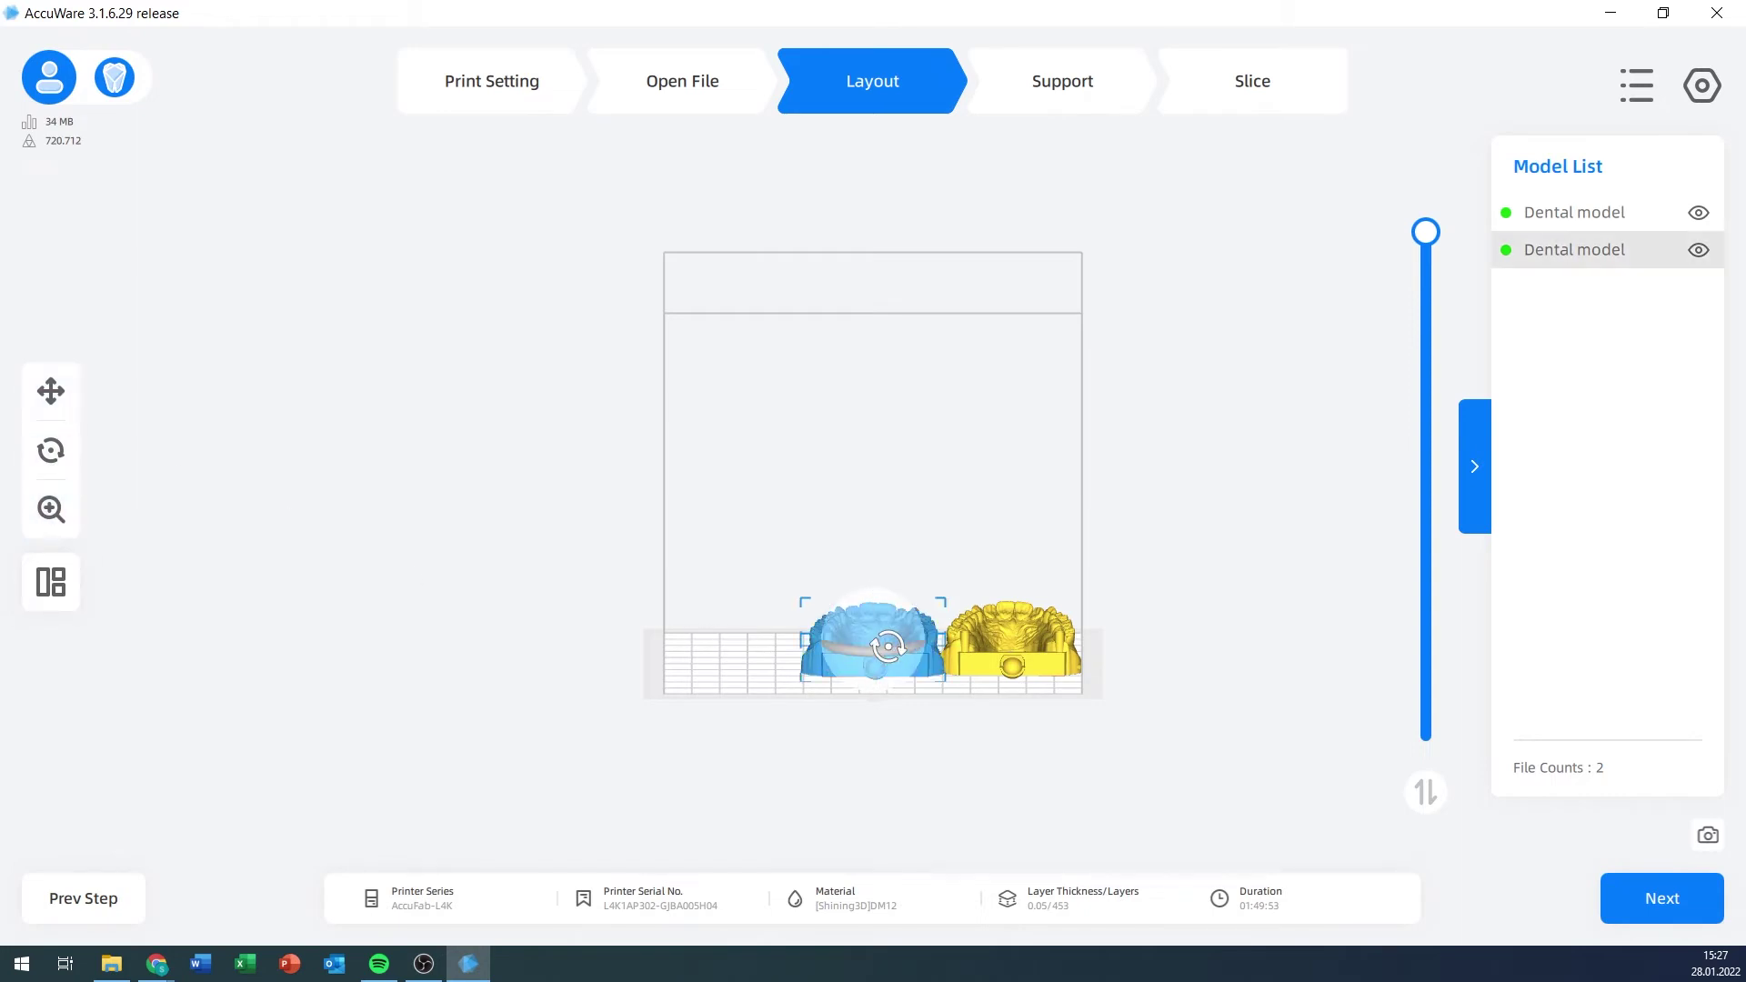
pyautogui.moveTo(597, 627); pyautogui.dragTo(698, 694)
pyautogui.scroll(3, 736, 714)
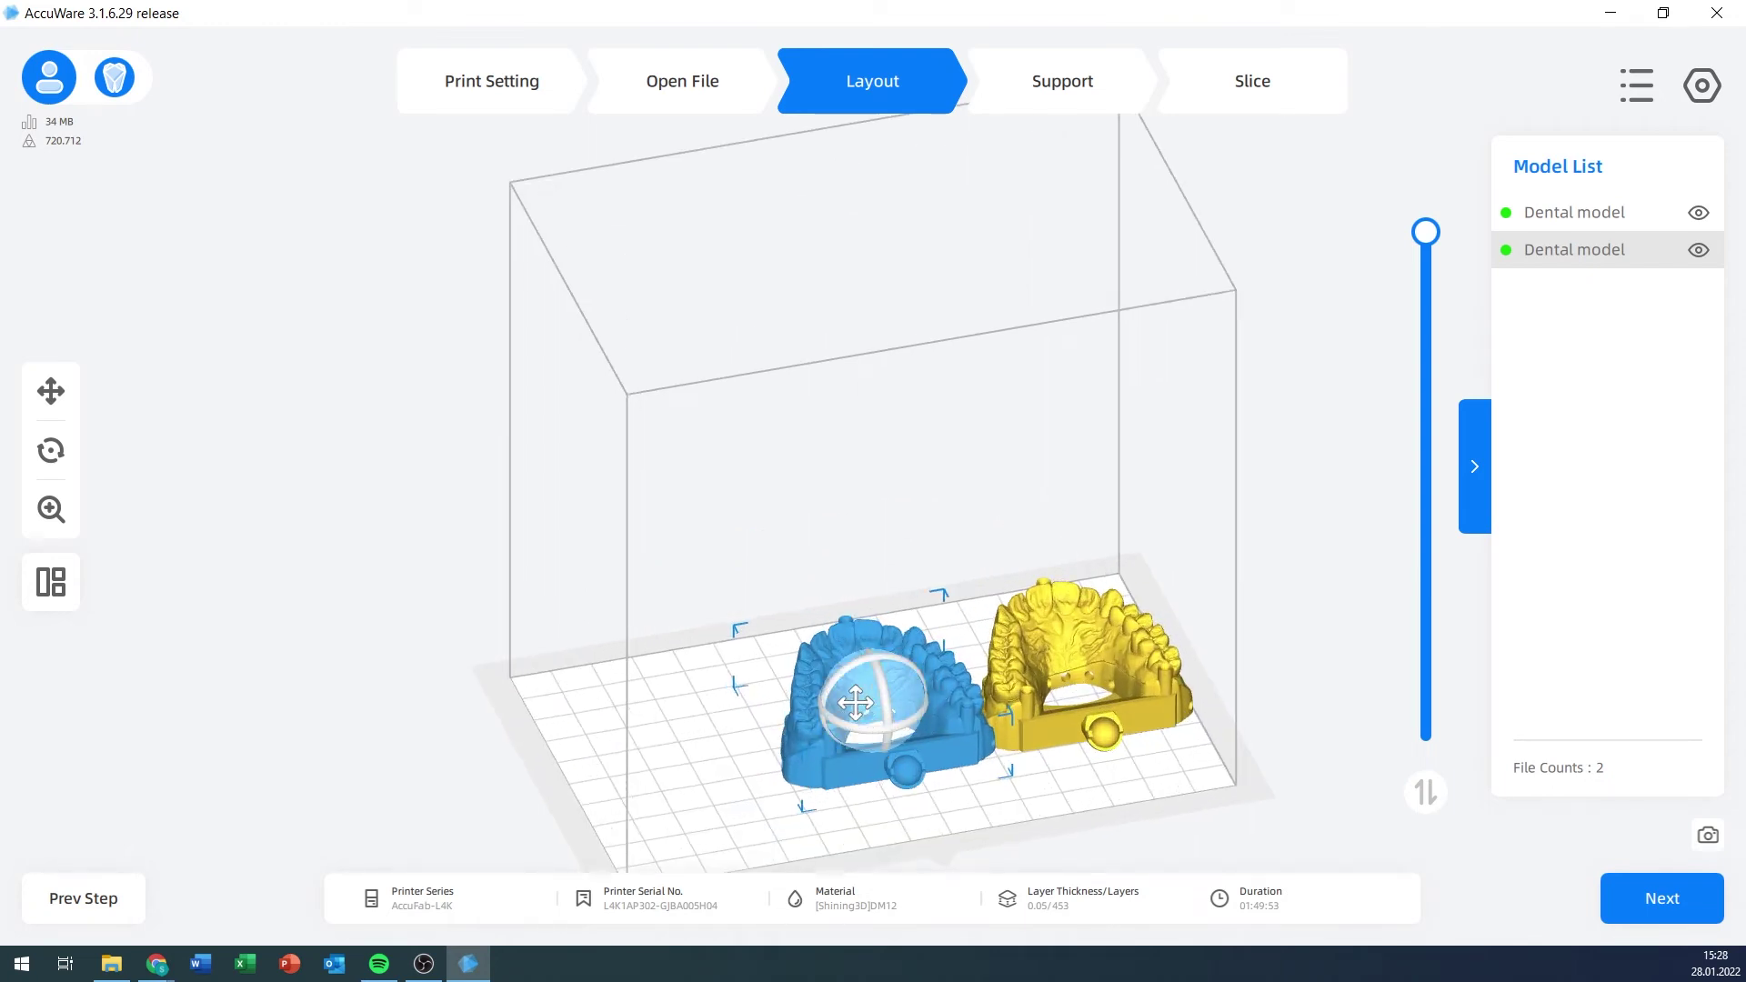
pyautogui.moveTo(855, 703); pyautogui.dragTo(778, 668)
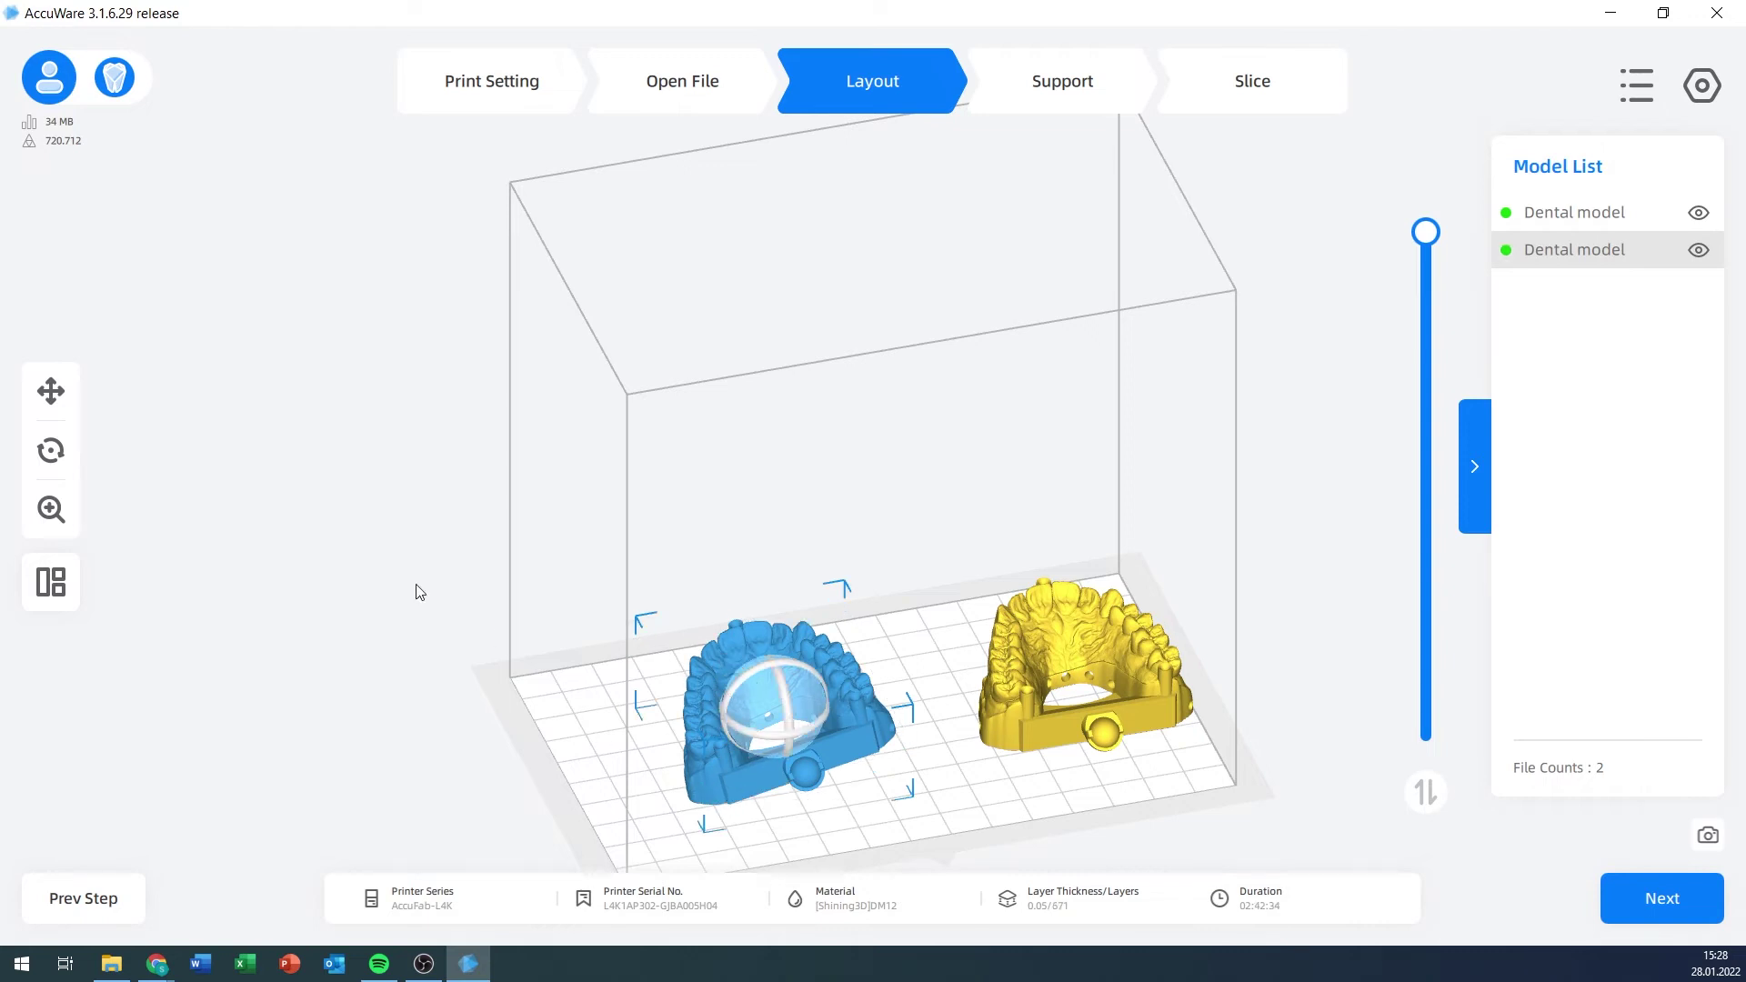
# - Set the selected model's X to -31 mm, centre it, raise Z to 60, then stick it to the platform
pyautogui.click(51, 391)
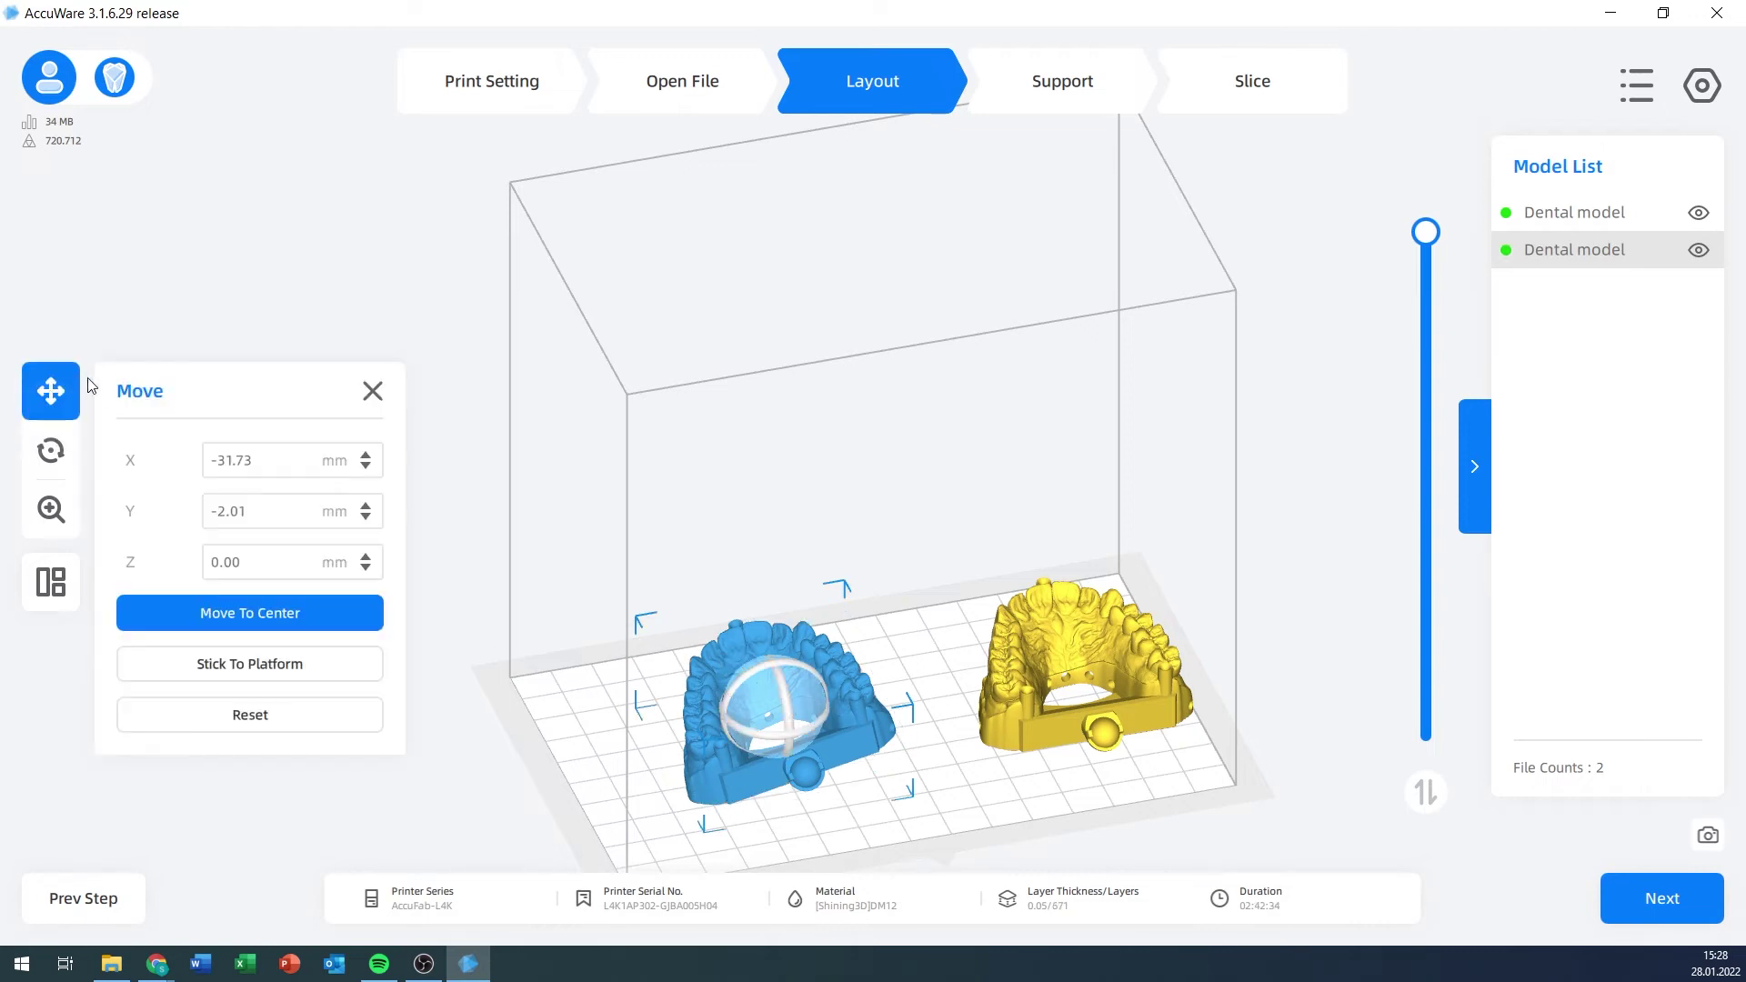
pyautogui.moveTo(283, 464); pyautogui.dragTo(191, 469)
pyautogui.write('-31')
pyautogui.press('Return')
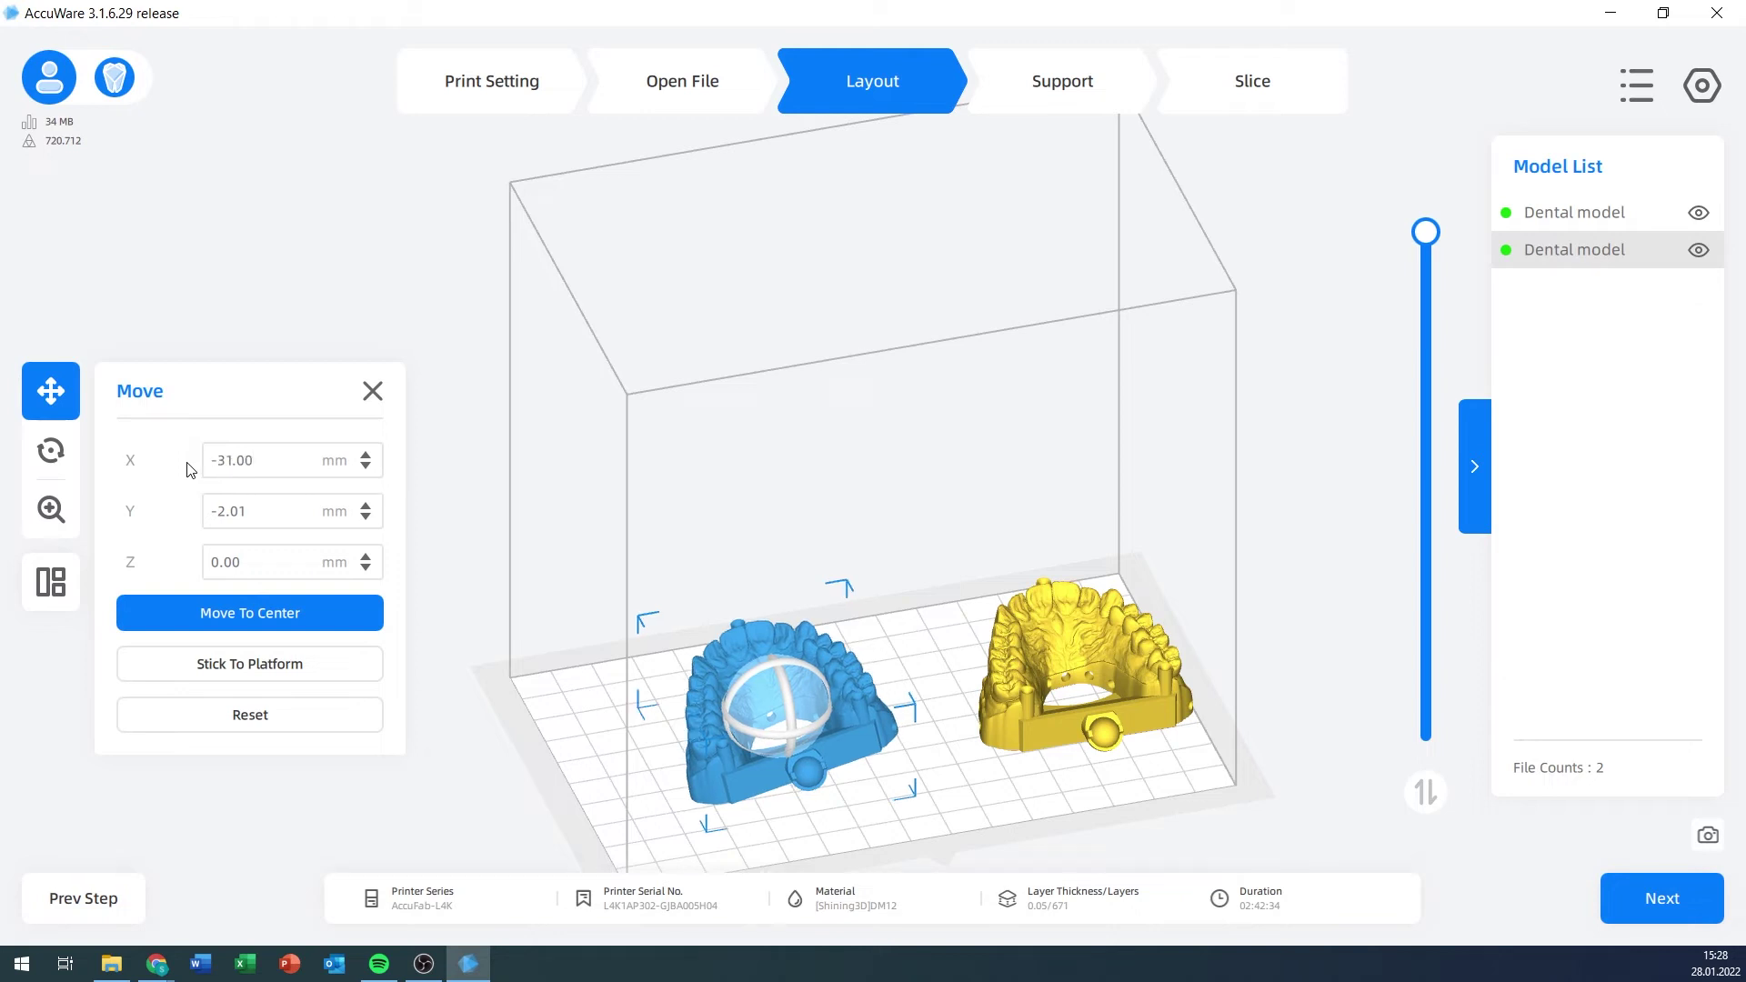
pyautogui.click(271, 608)
pyautogui.moveTo(303, 560); pyautogui.dragTo(193, 548)
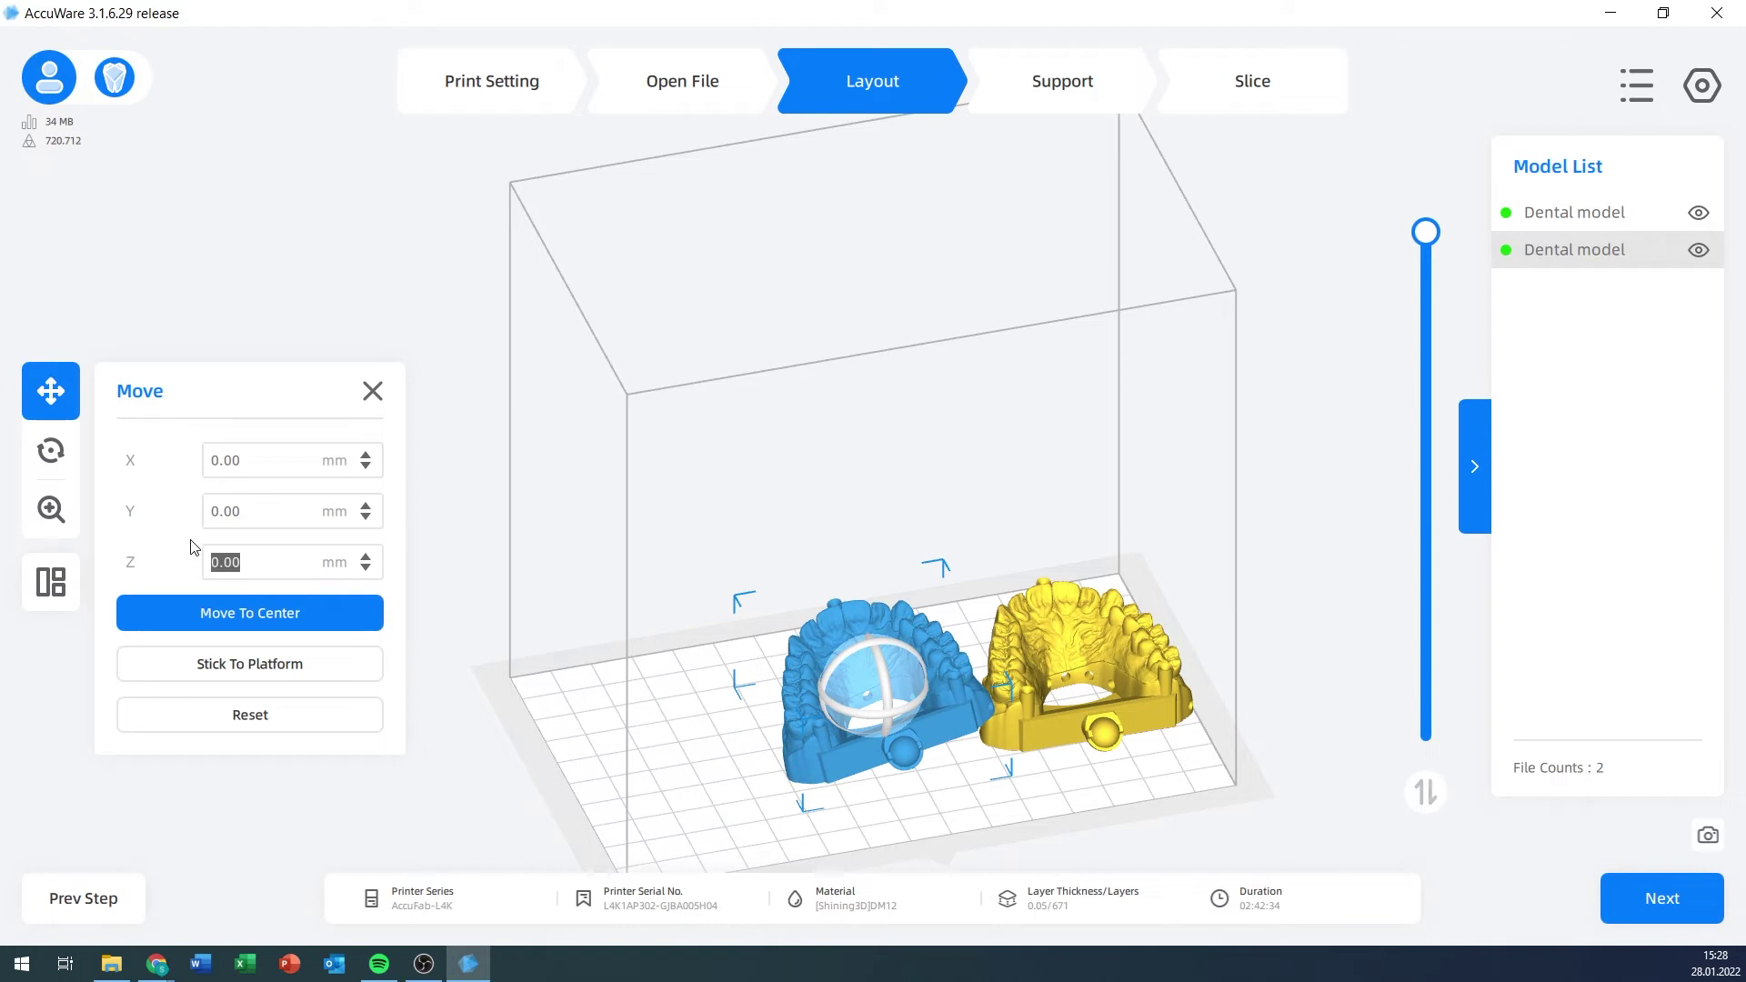
pyautogui.write('60')
pyautogui.press('Return')
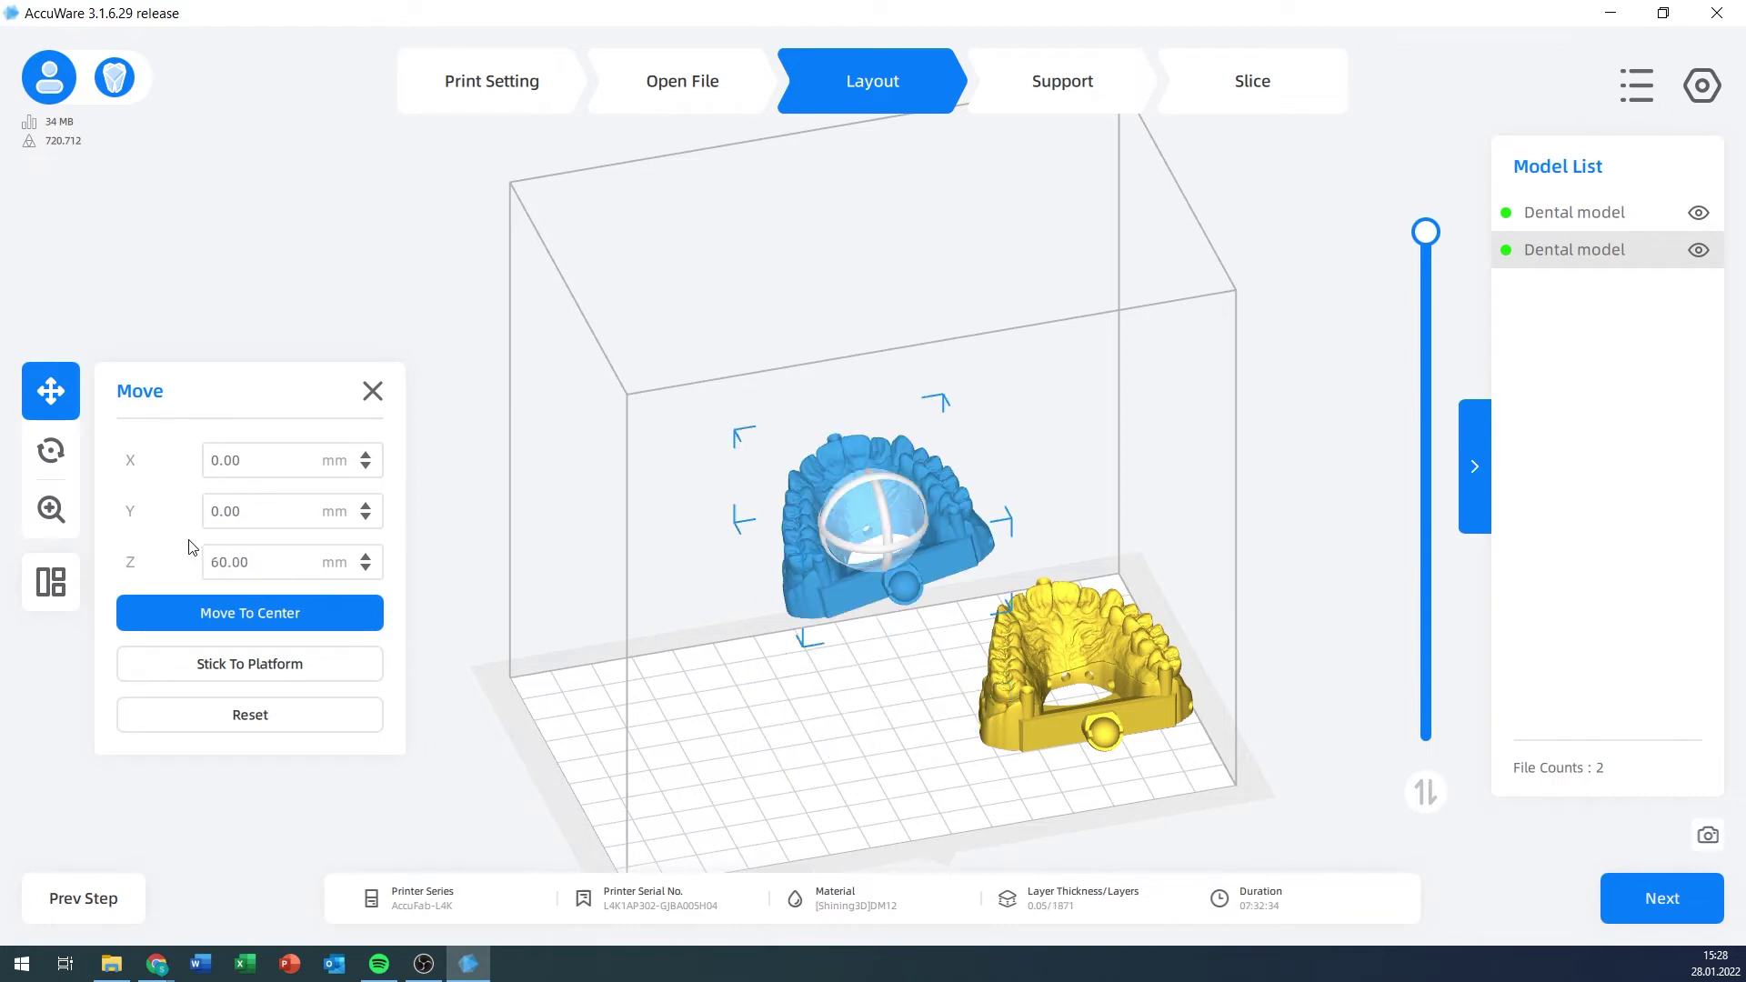
pyautogui.click(261, 665)
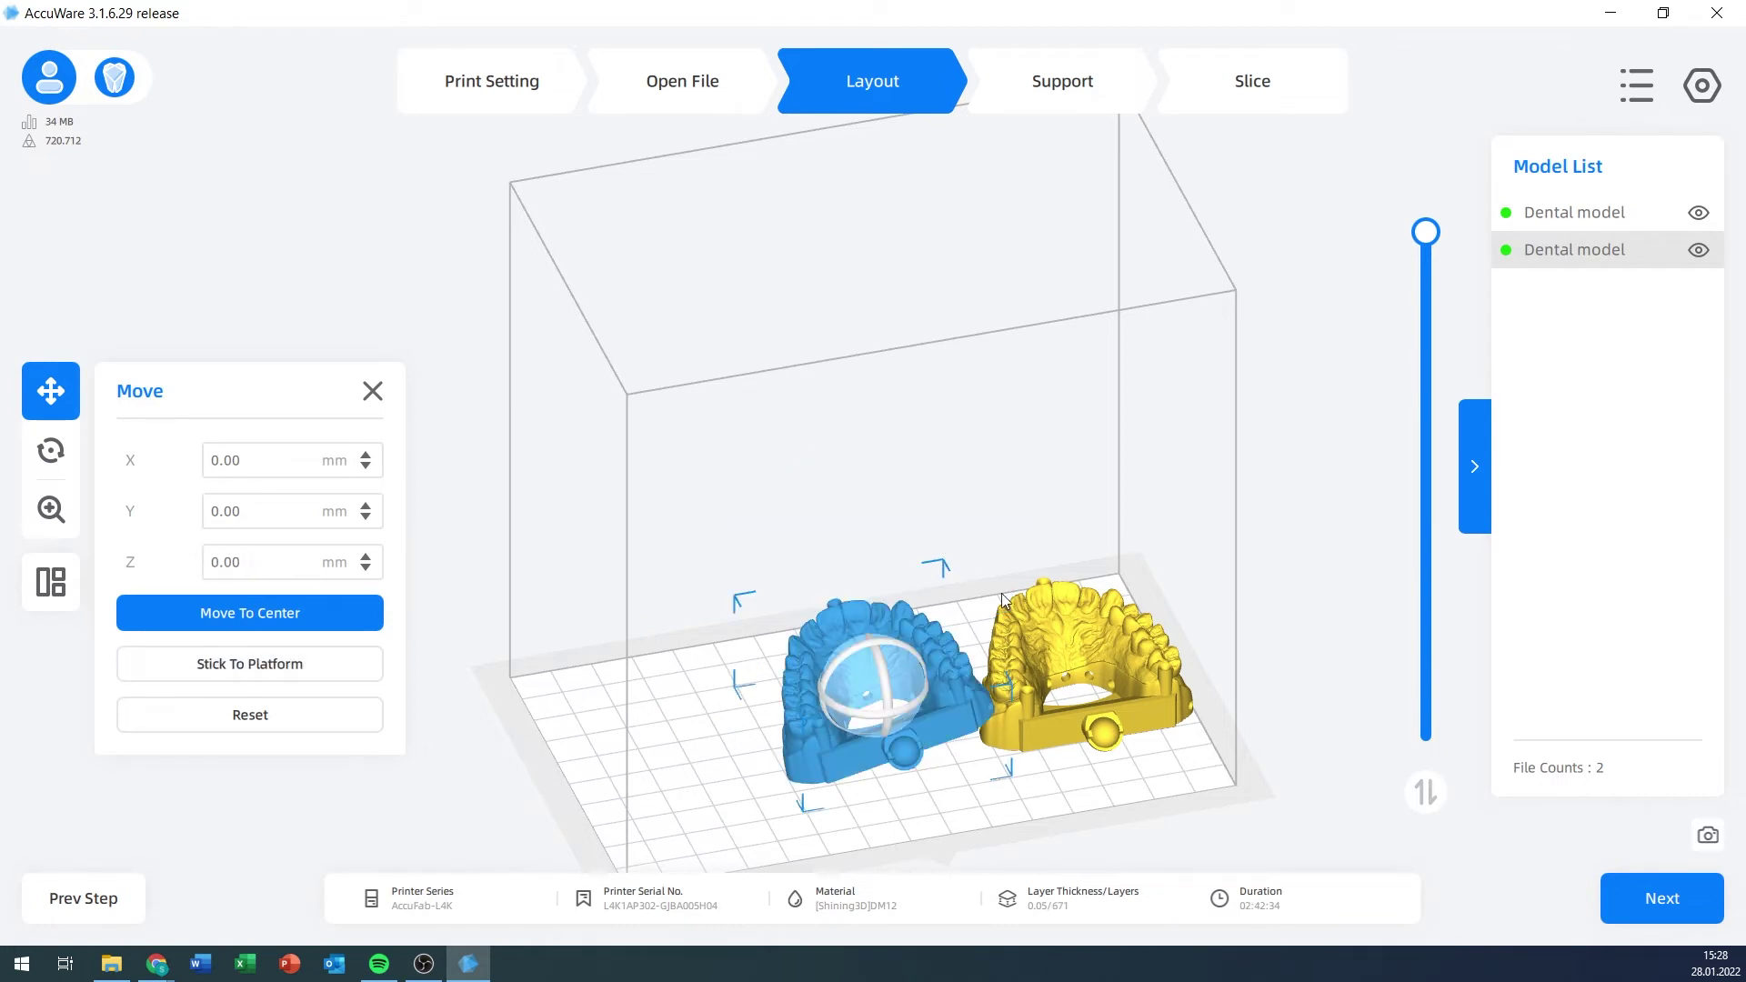
# - Drag the blue model left, then move the right model left and forward to X 44.63, Y -1.62
pyautogui.moveTo(888, 684); pyautogui.dragTo(754, 715)
pyautogui.click(1067, 652)
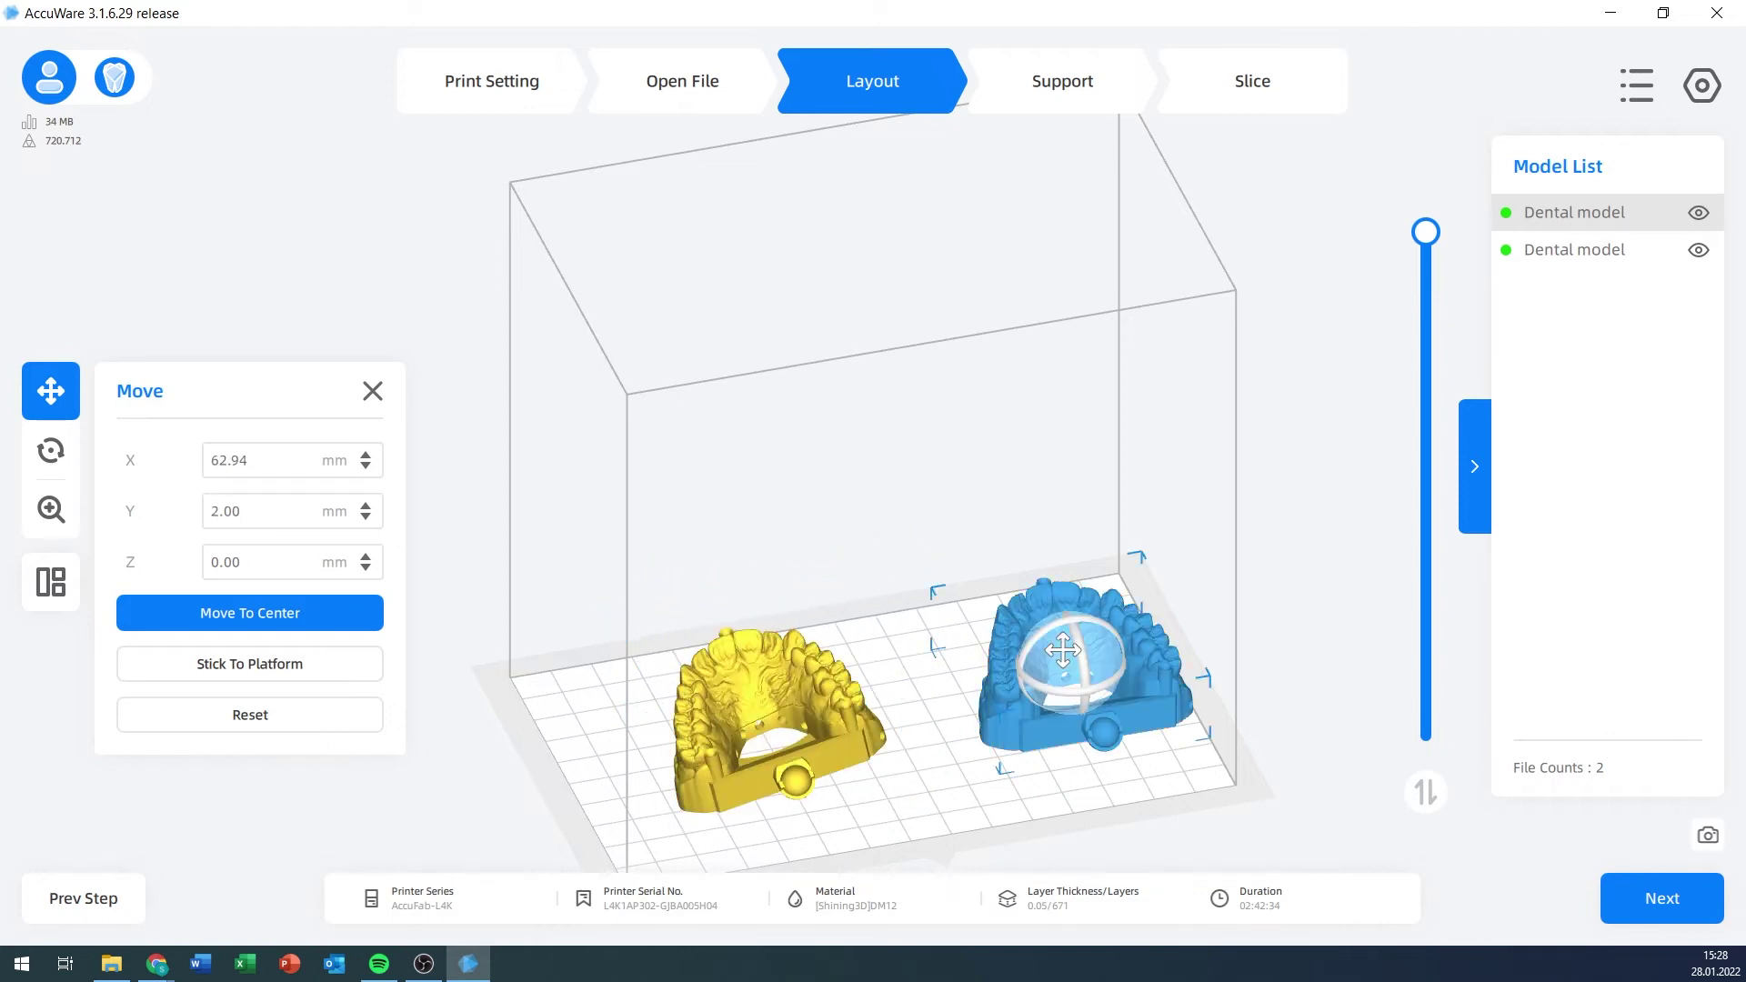
pyautogui.moveTo(1036, 645); pyautogui.dragTo(990, 675)
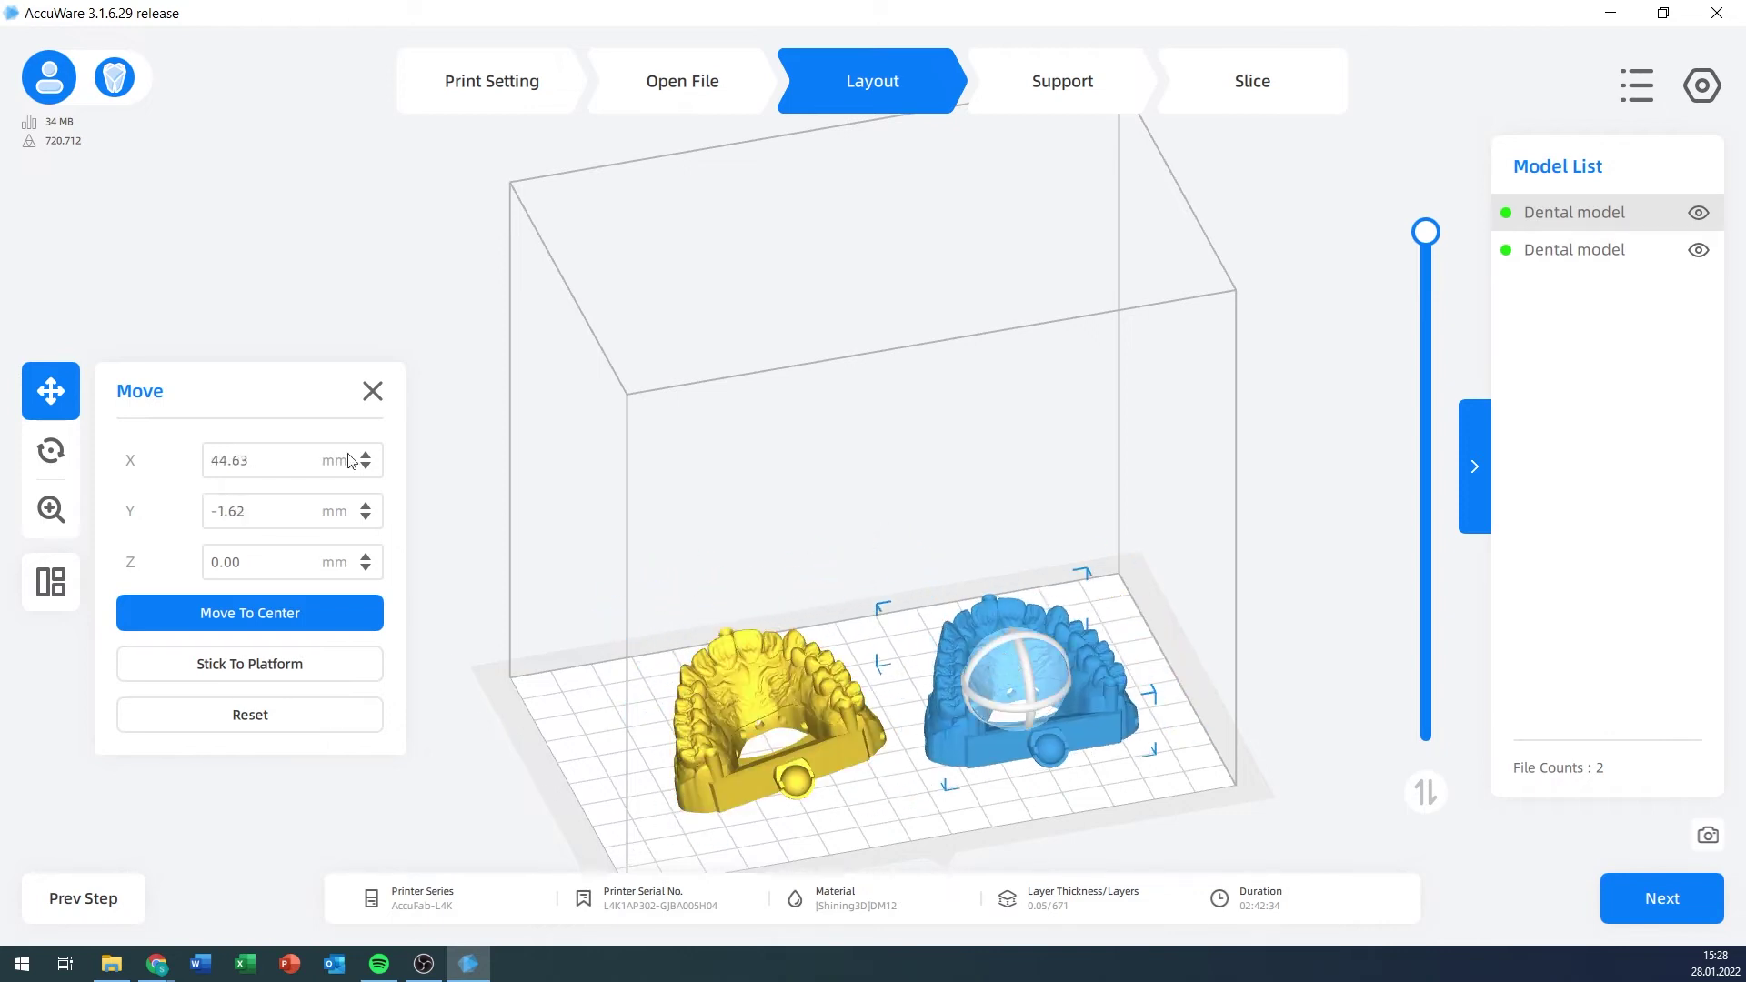
pyautogui.click(55, 450)
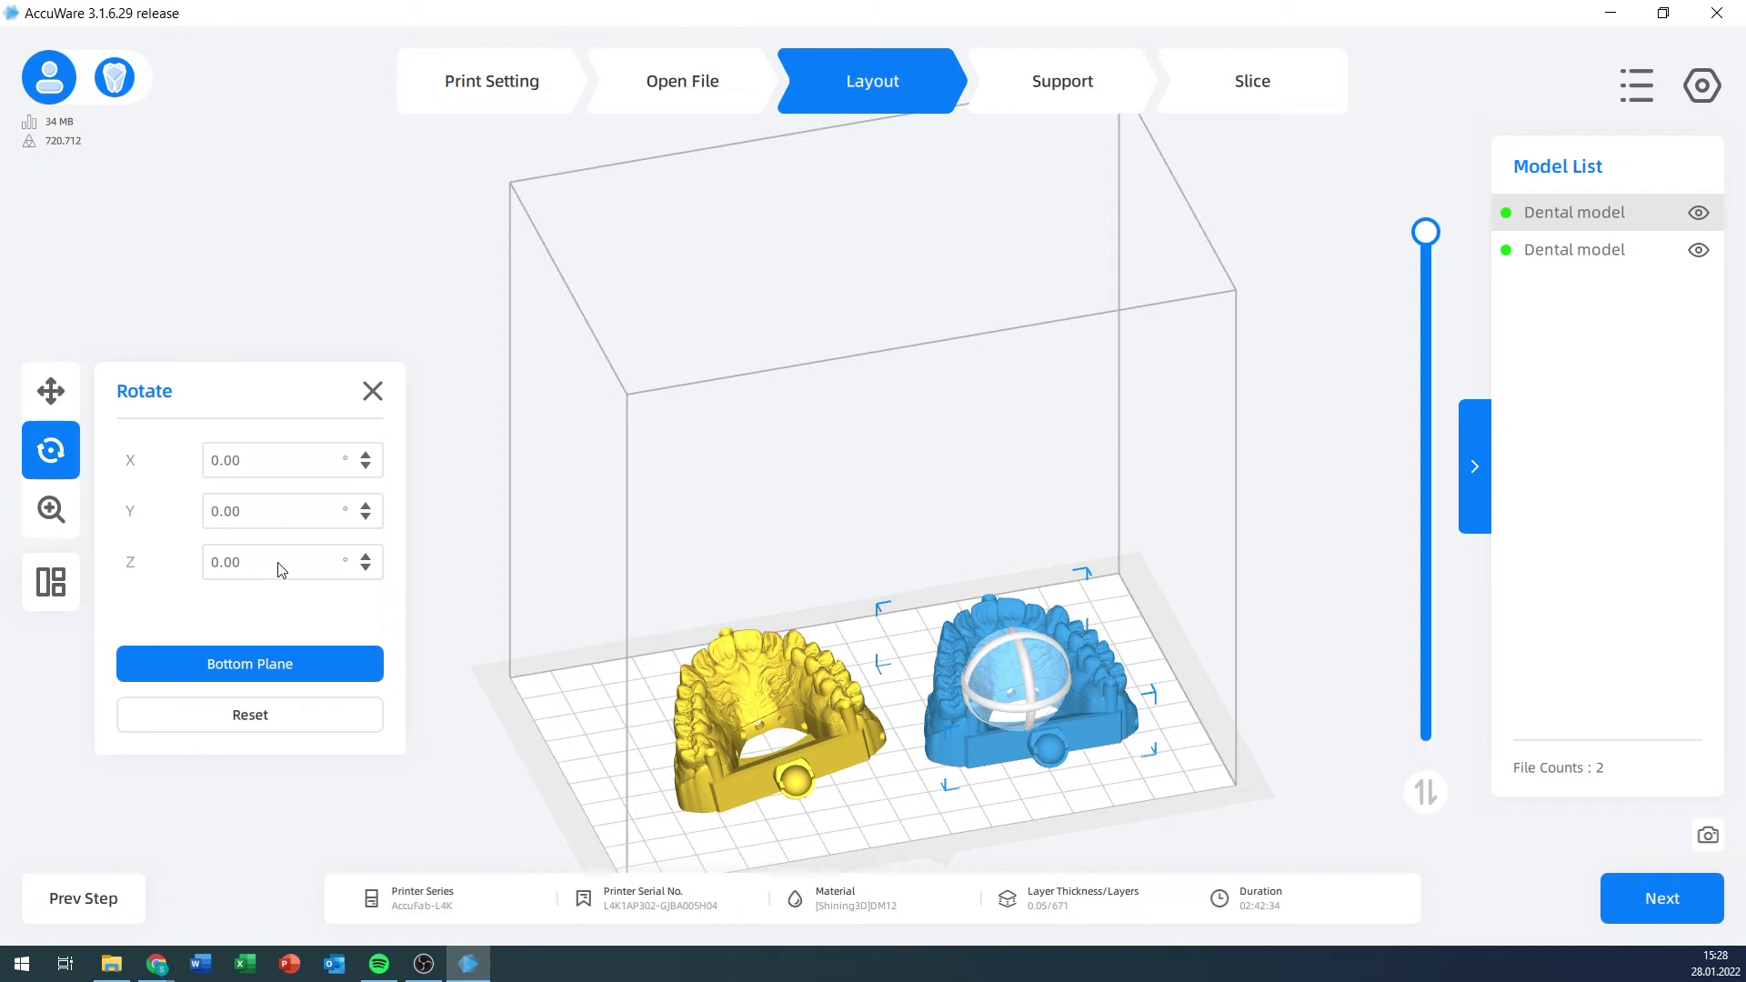
# - Rotate the right model 90° about Z and lay it flat on its base using Bottom Plane
pyautogui.moveTo(278, 564); pyautogui.dragTo(161, 566)
pyautogui.write('90')
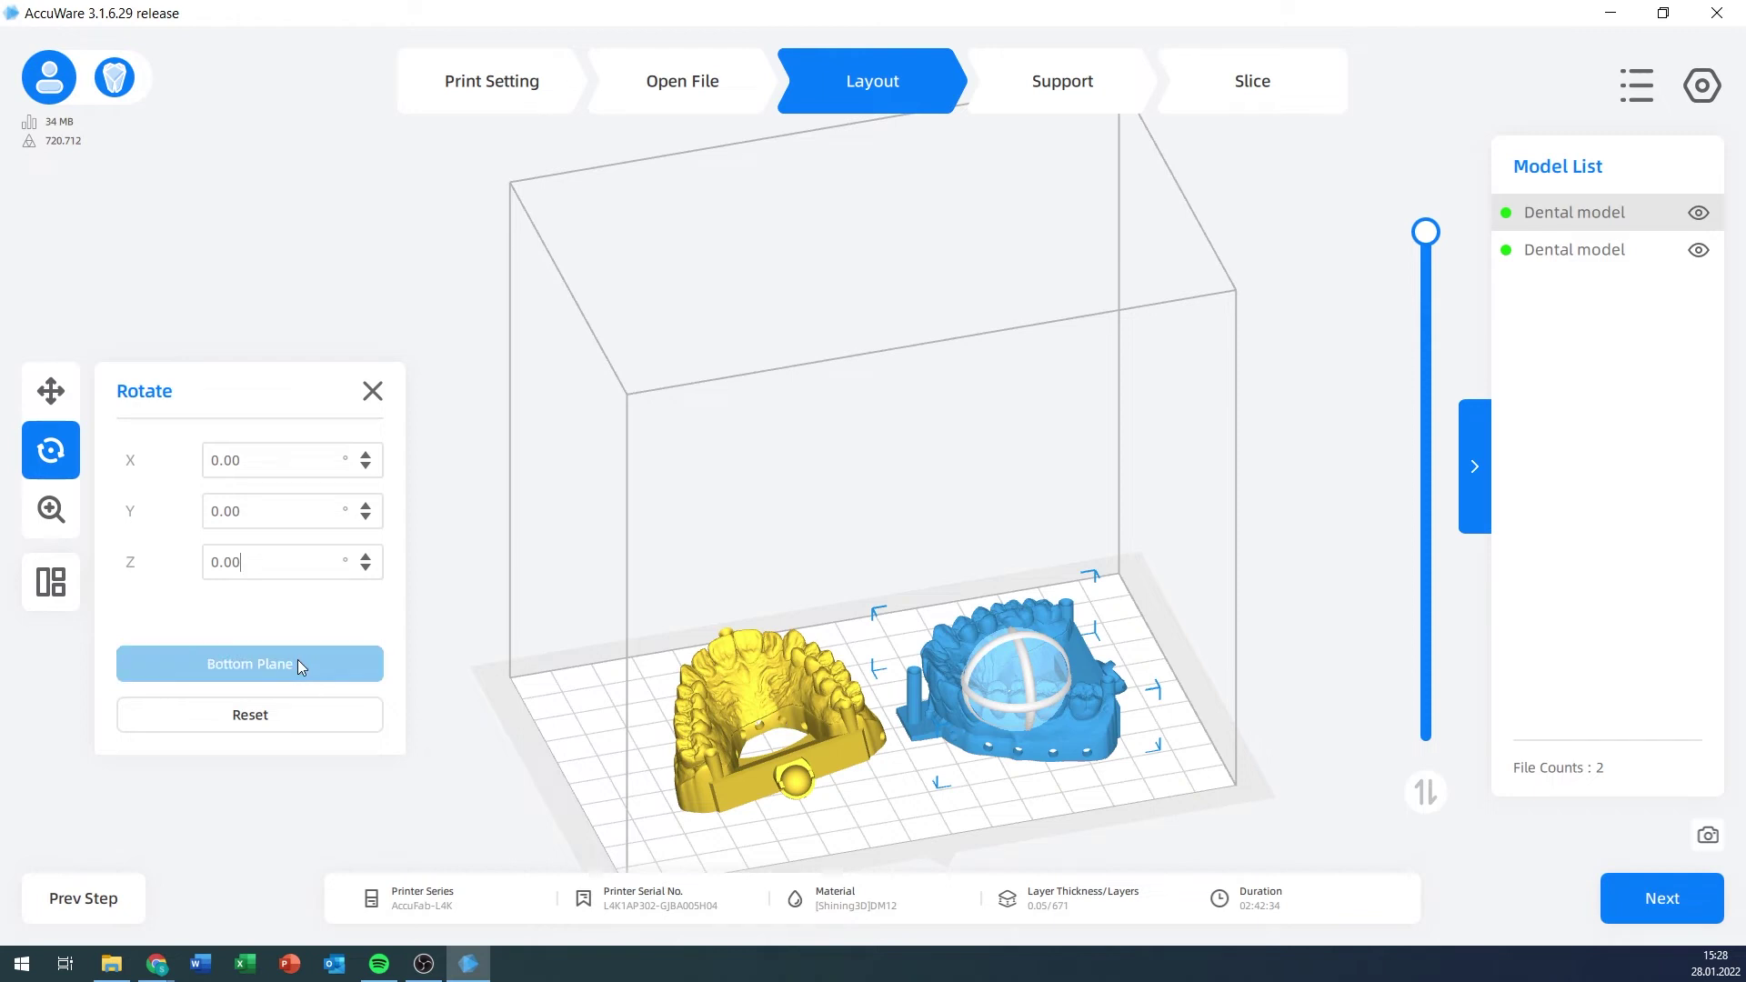
pyautogui.moveTo(1004, 642); pyautogui.dragTo(1264, 585)
pyautogui.moveTo(1177, 655); pyautogui.dragTo(1017, 628)
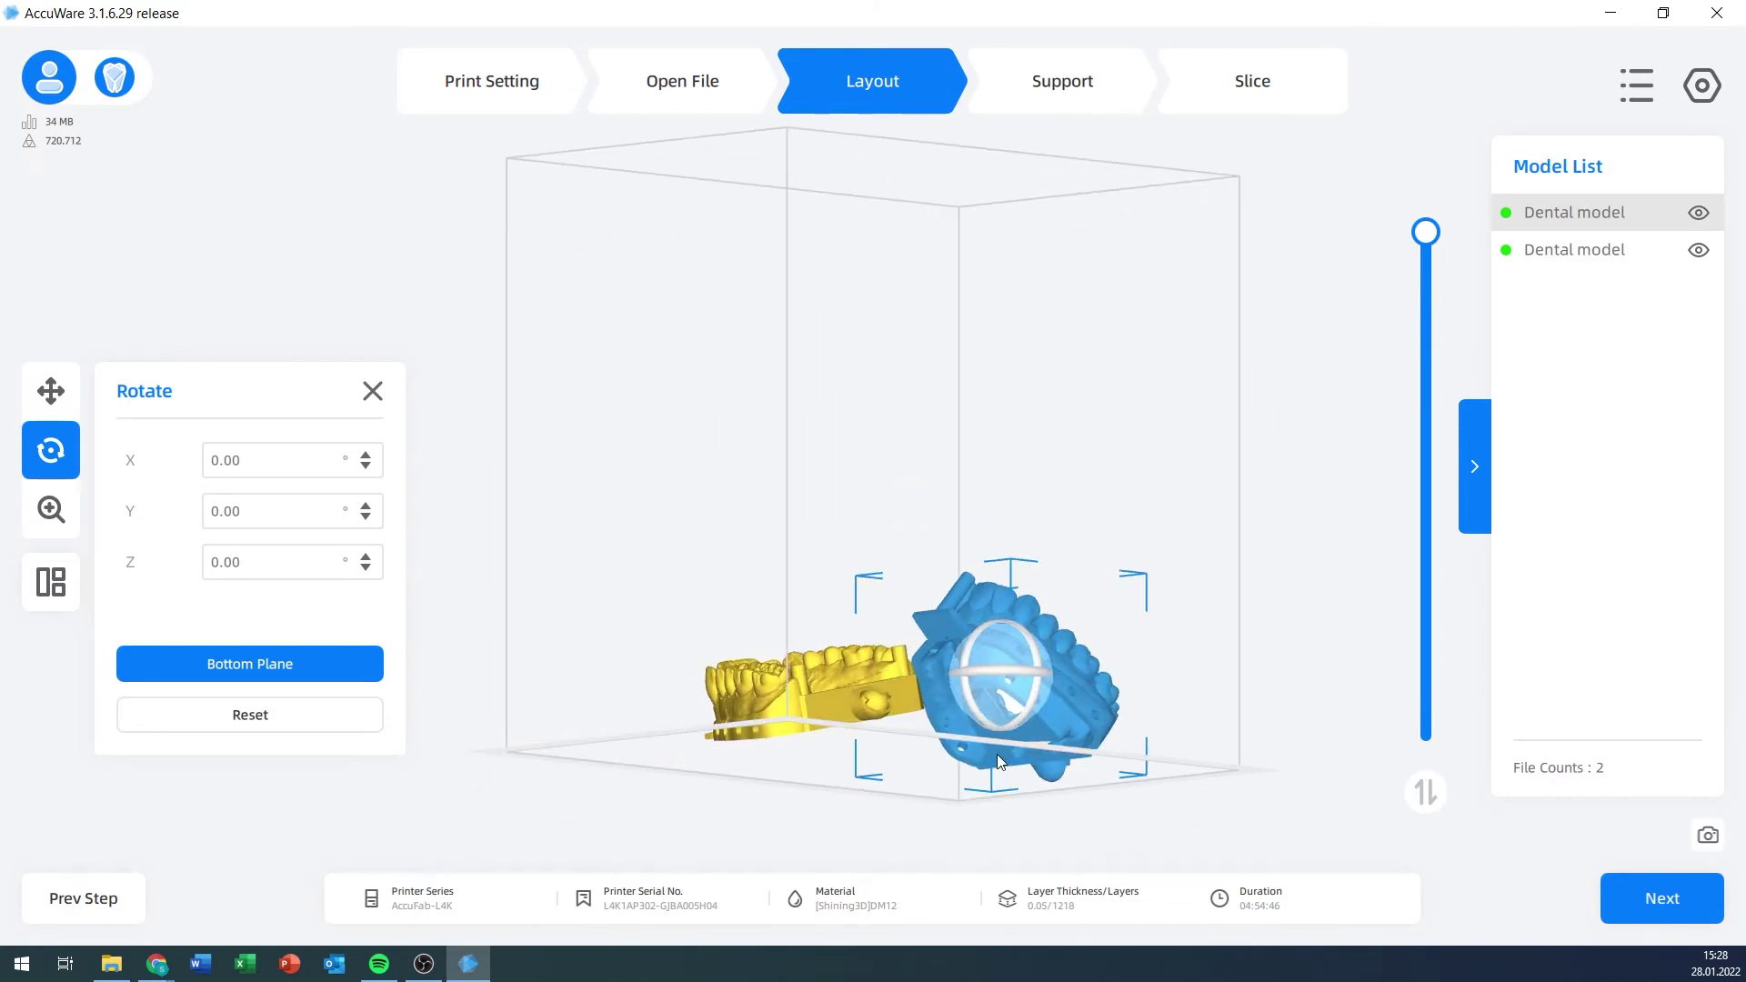
pyautogui.click(346, 666)
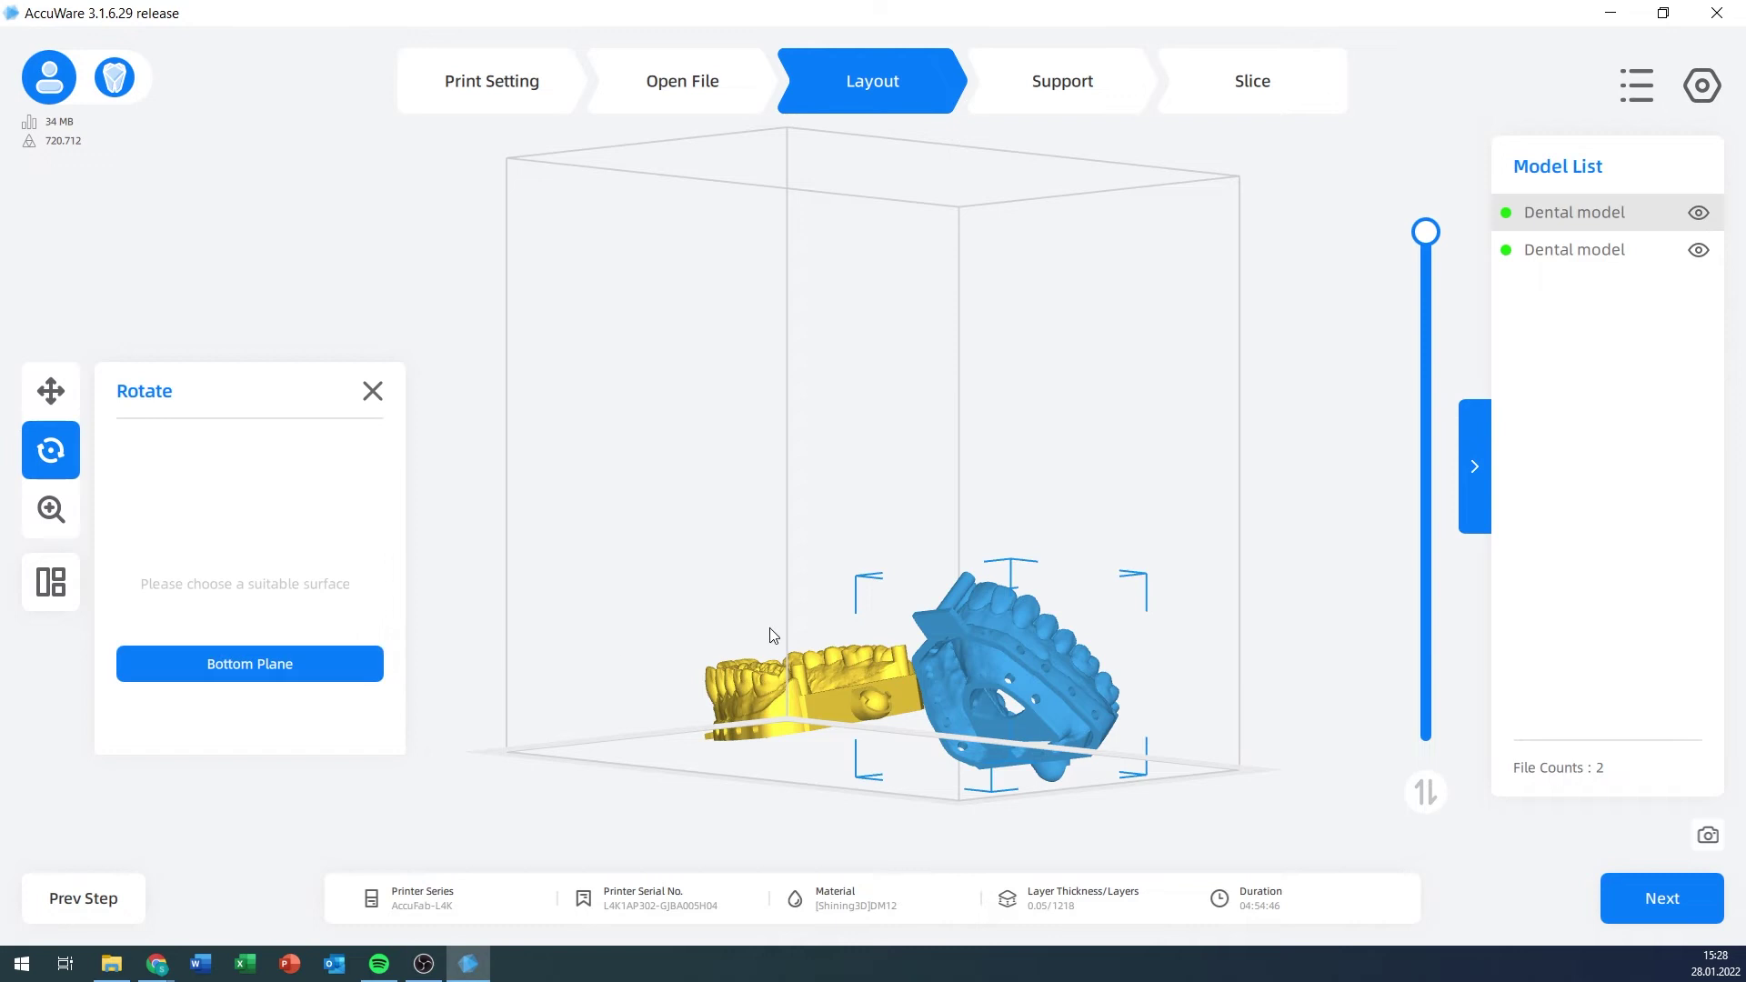
pyautogui.click(943, 625)
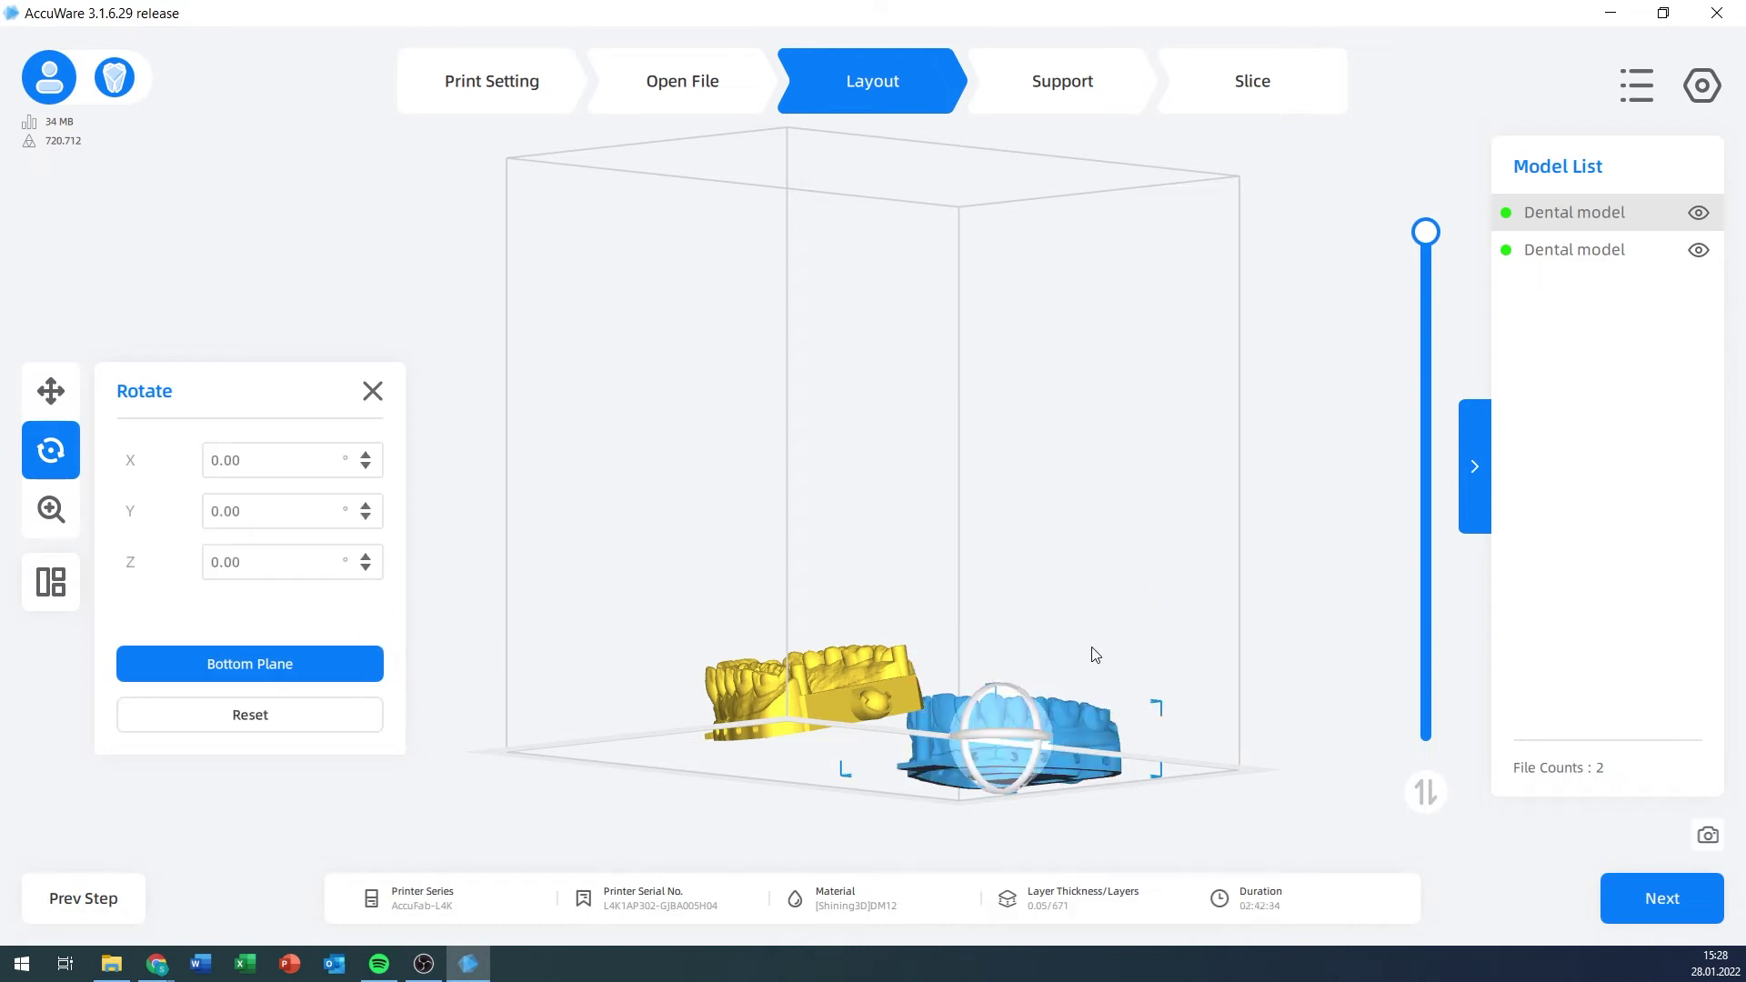
pyautogui.moveTo(1150, 710); pyautogui.dragTo(1034, 767)
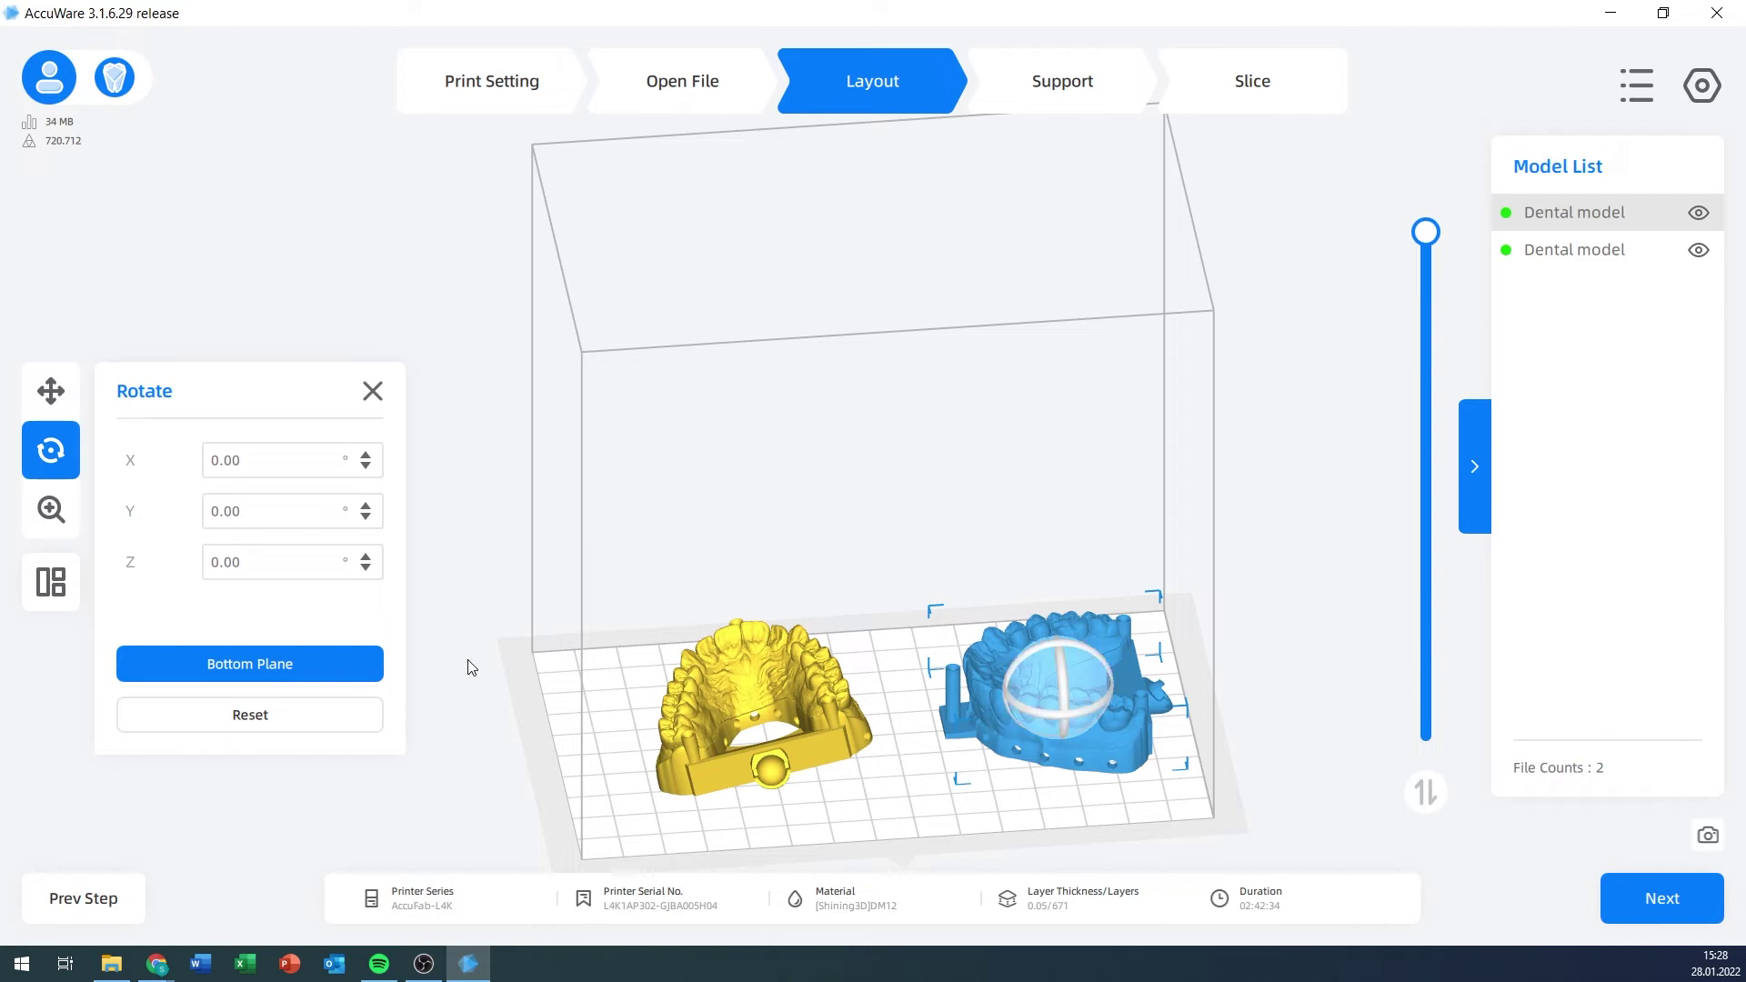
# - Scale the blue model up proportionally until X reaches 76.05 mm, keeping millimetre units
pyautogui.click(52, 514)
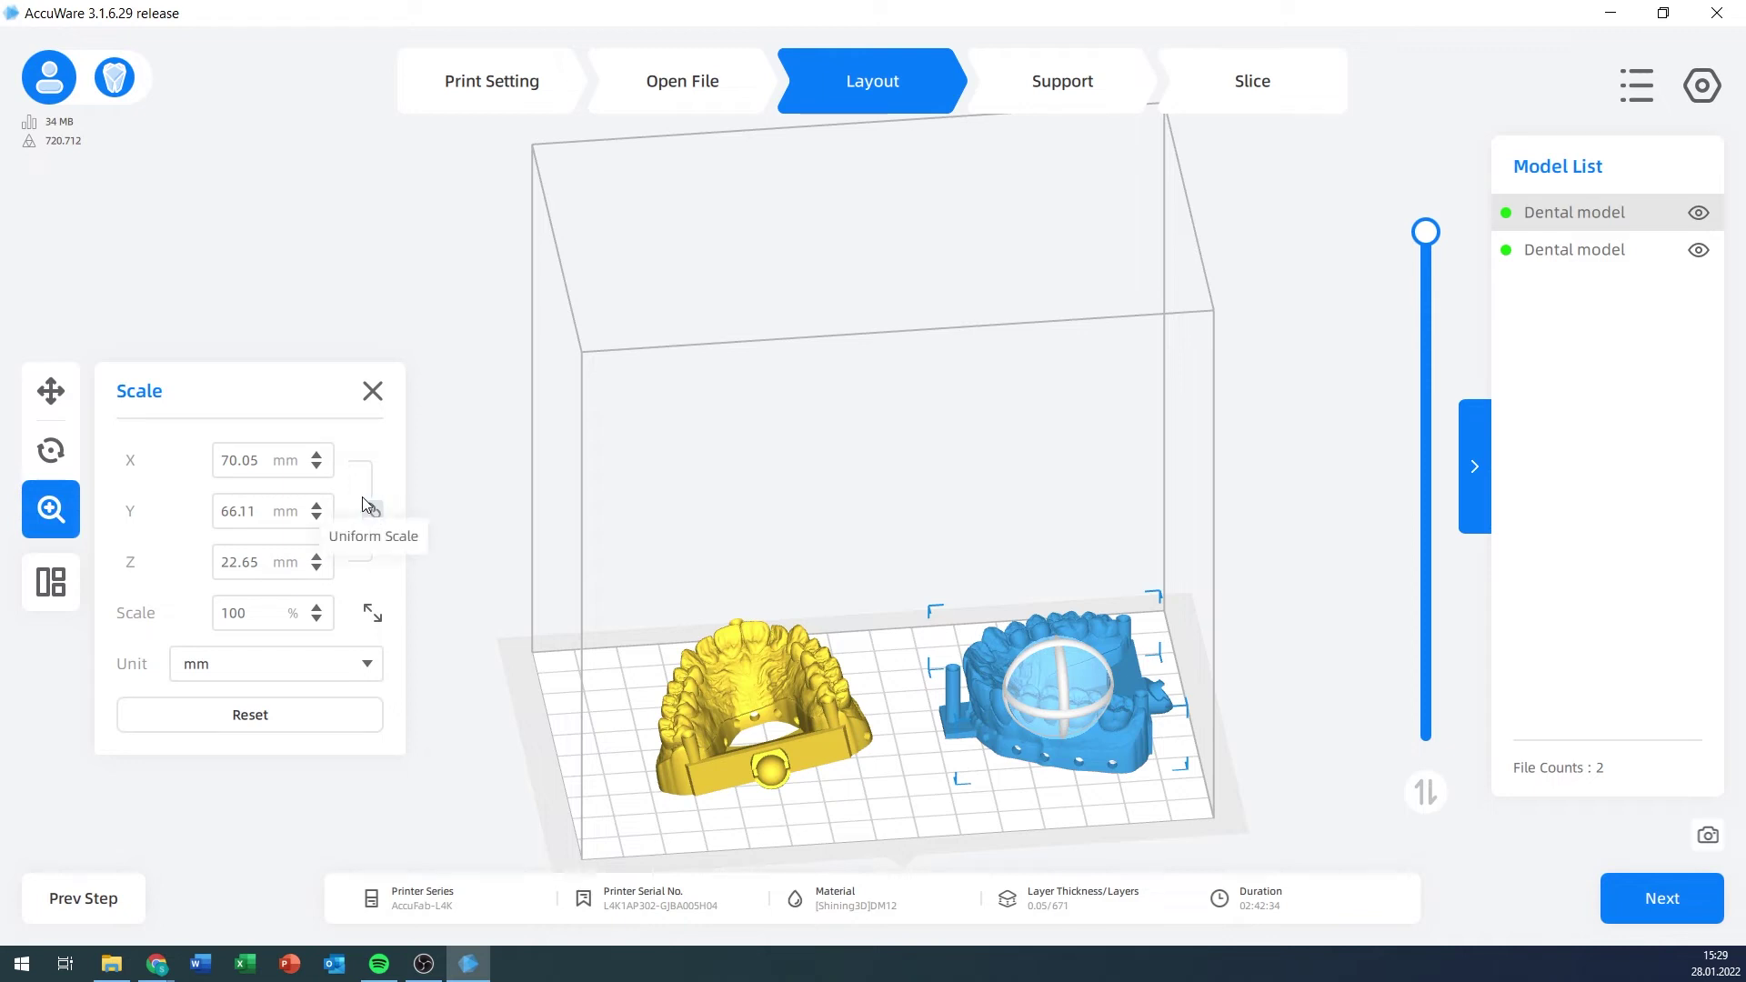
pyautogui.click(316, 455)
pyautogui.click(317, 455)
pyautogui.click(317, 455)
pyautogui.click(316, 455)
pyautogui.click(316, 455)
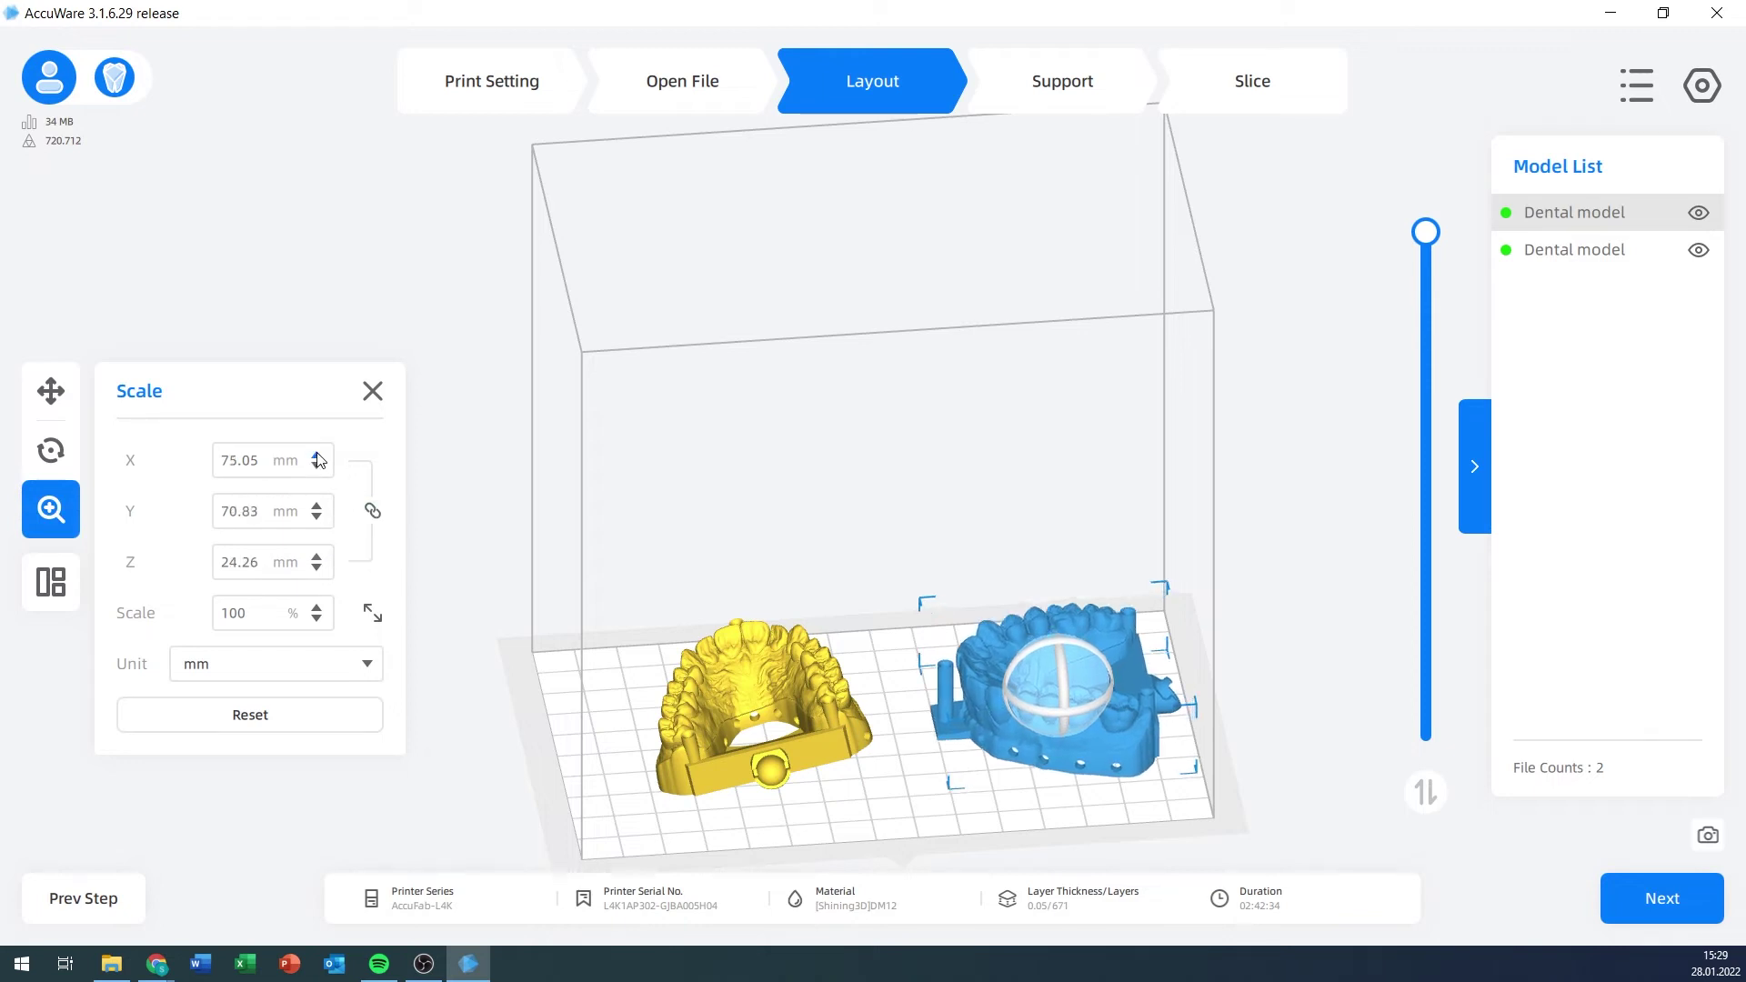
pyautogui.click(316, 455)
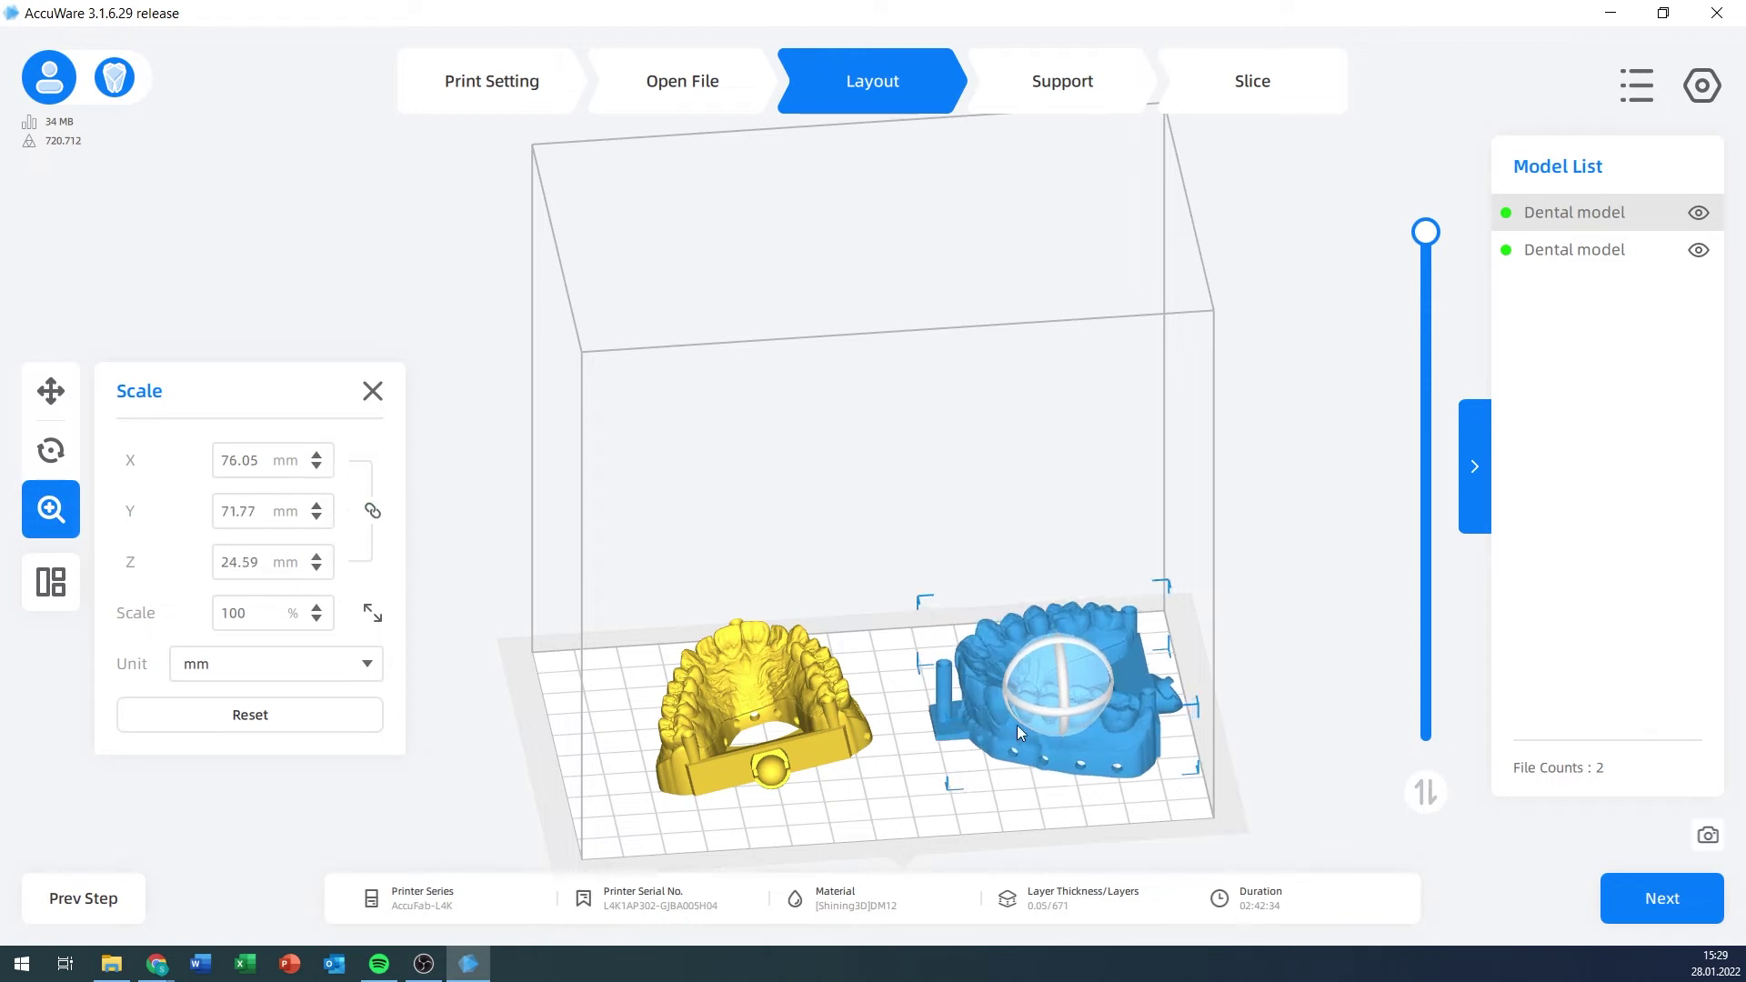
pyautogui.click(369, 669)
pyautogui.click(370, 670)
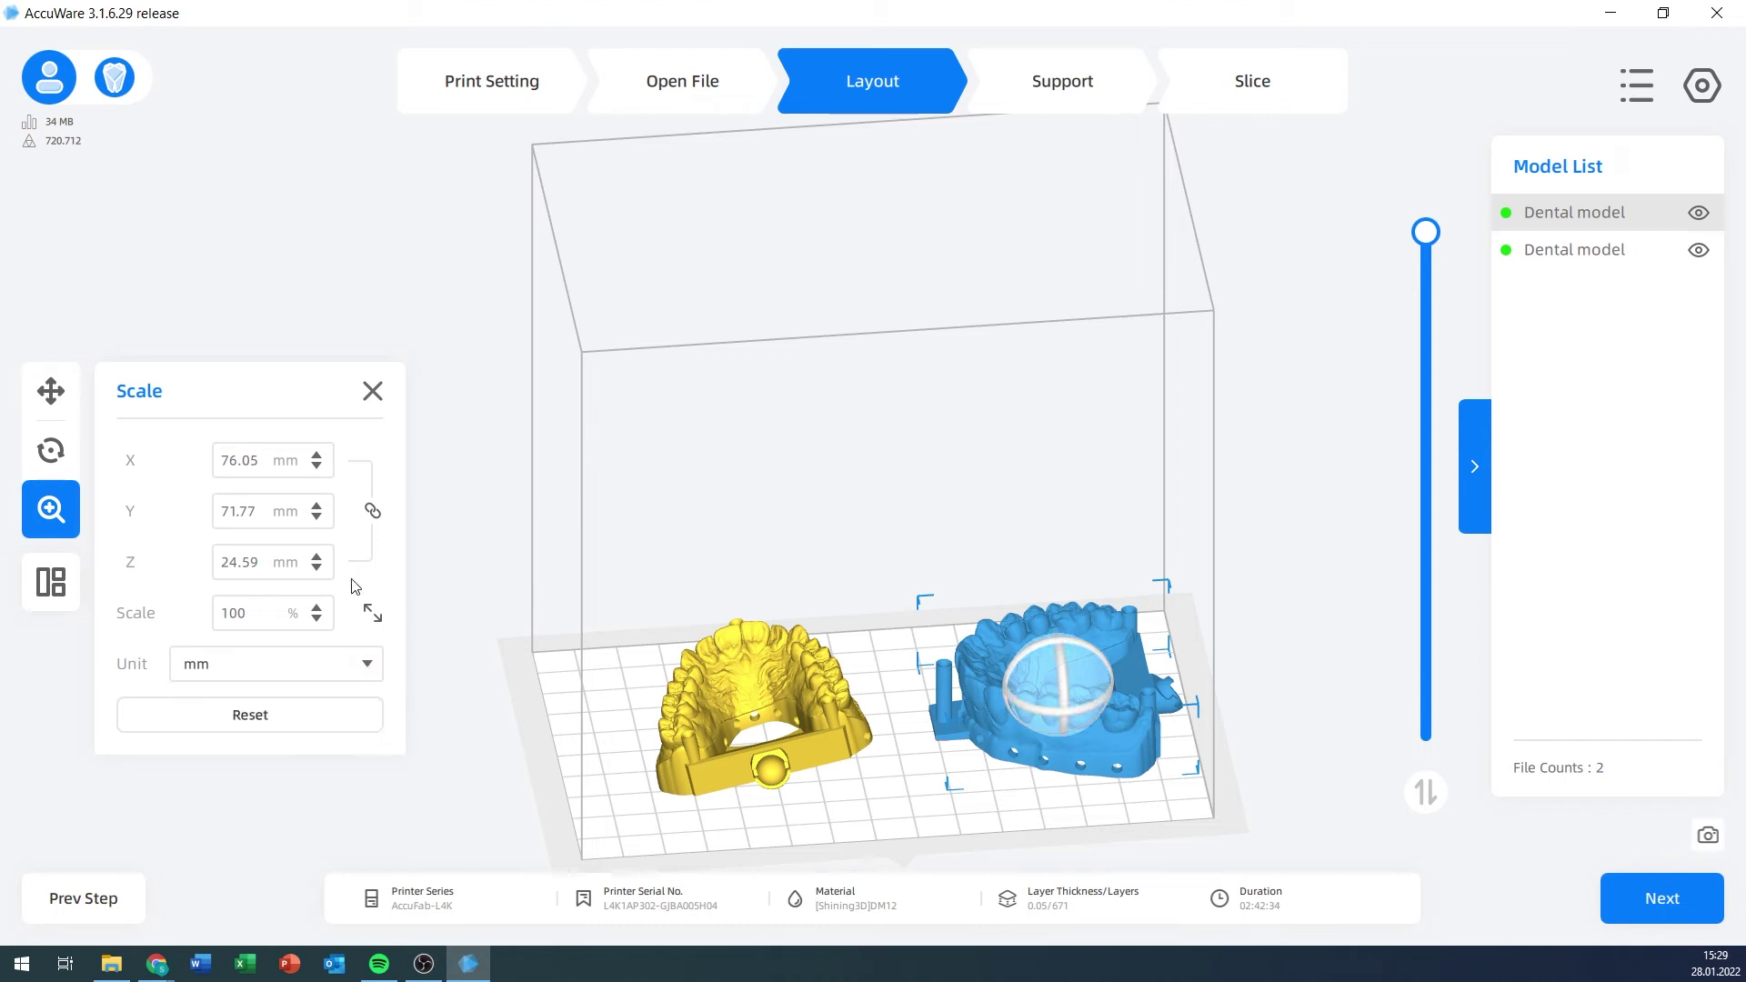
# - Turn off proportional scaling and raise only the Z height to 38.59 mm
pyautogui.click(374, 512)
pyautogui.click(318, 557)
pyautogui.click(317, 557)
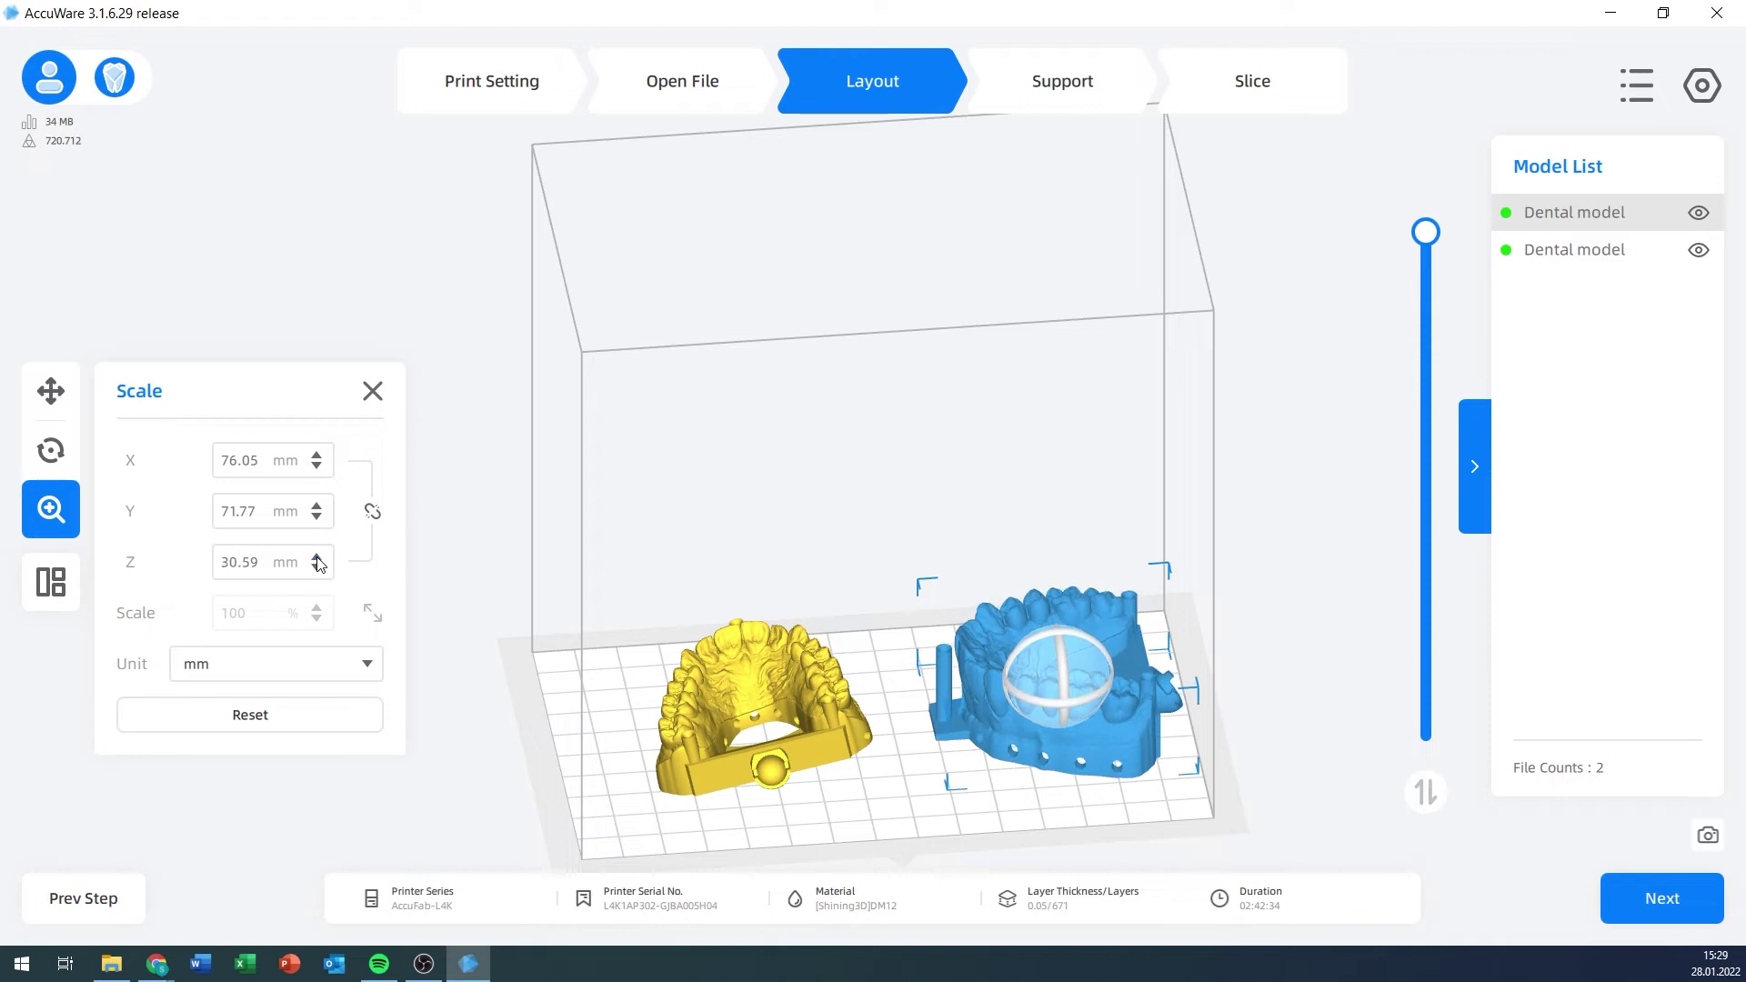
pyautogui.click(317, 556)
pyautogui.click(318, 556)
pyautogui.click(318, 557)
pyautogui.click(317, 557)
pyautogui.click(318, 557)
pyautogui.moveTo(1159, 727); pyautogui.dragTo(1034, 713, button='right')
pyautogui.moveTo(931, 611); pyautogui.dragTo(921, 661, button='right')
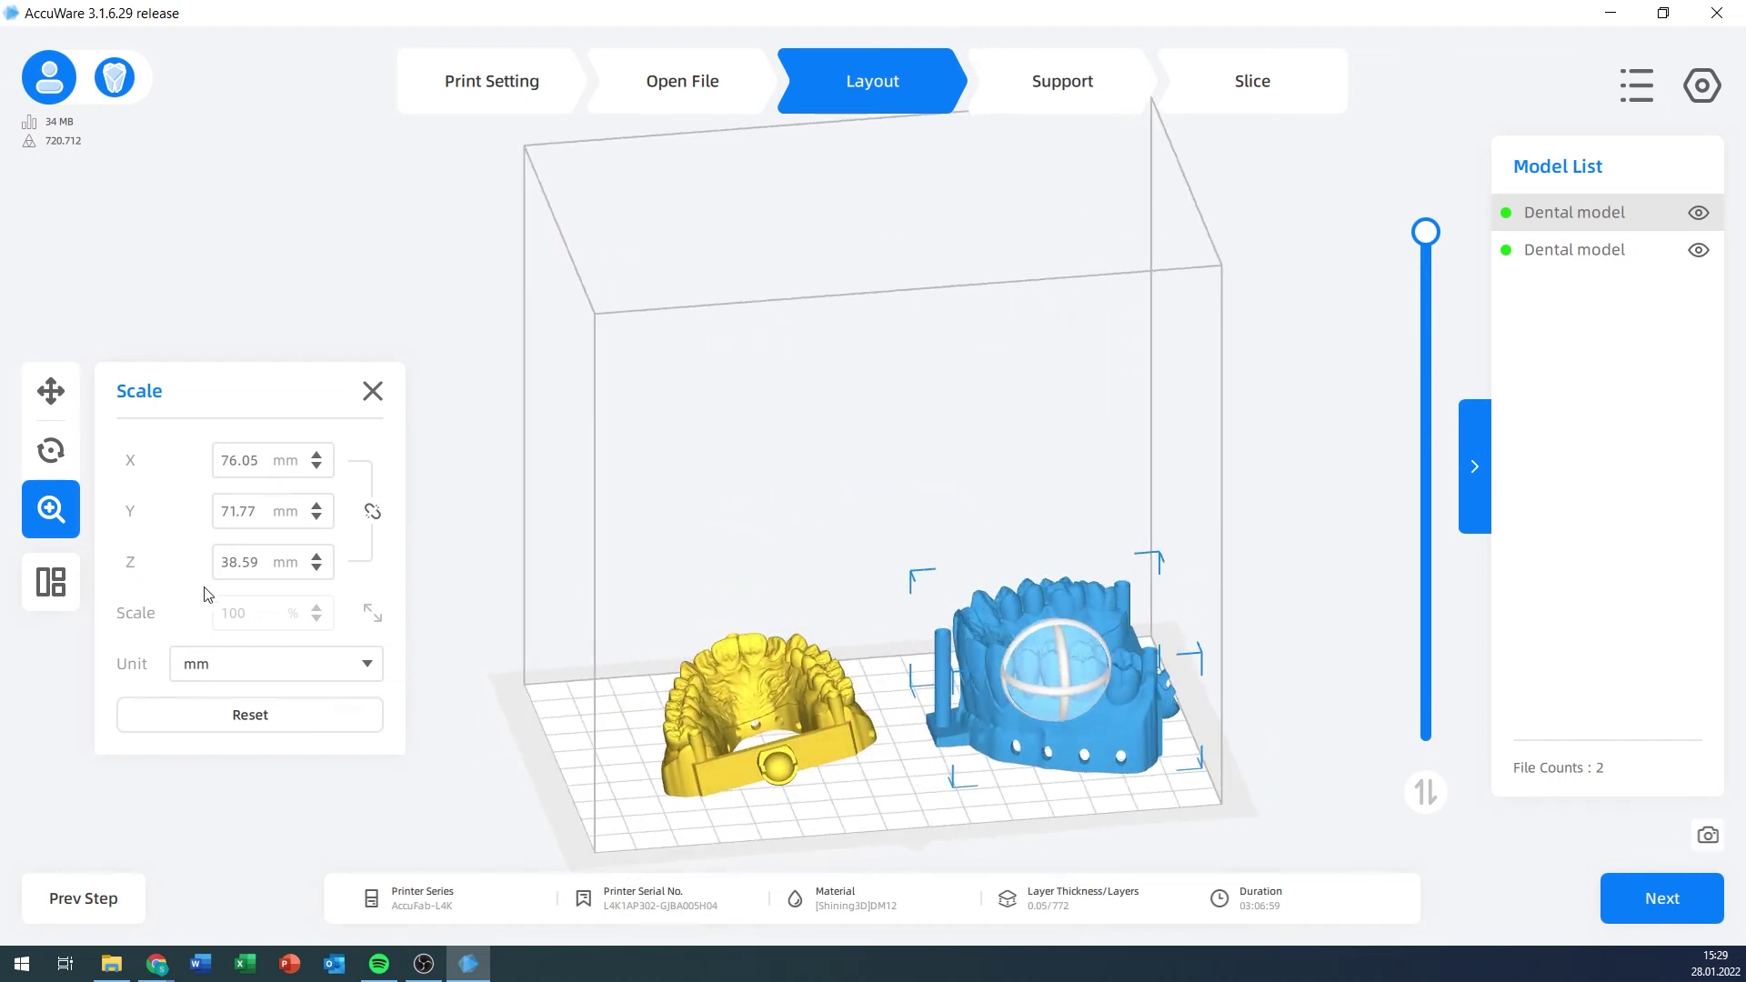
pyautogui.click(53, 583)
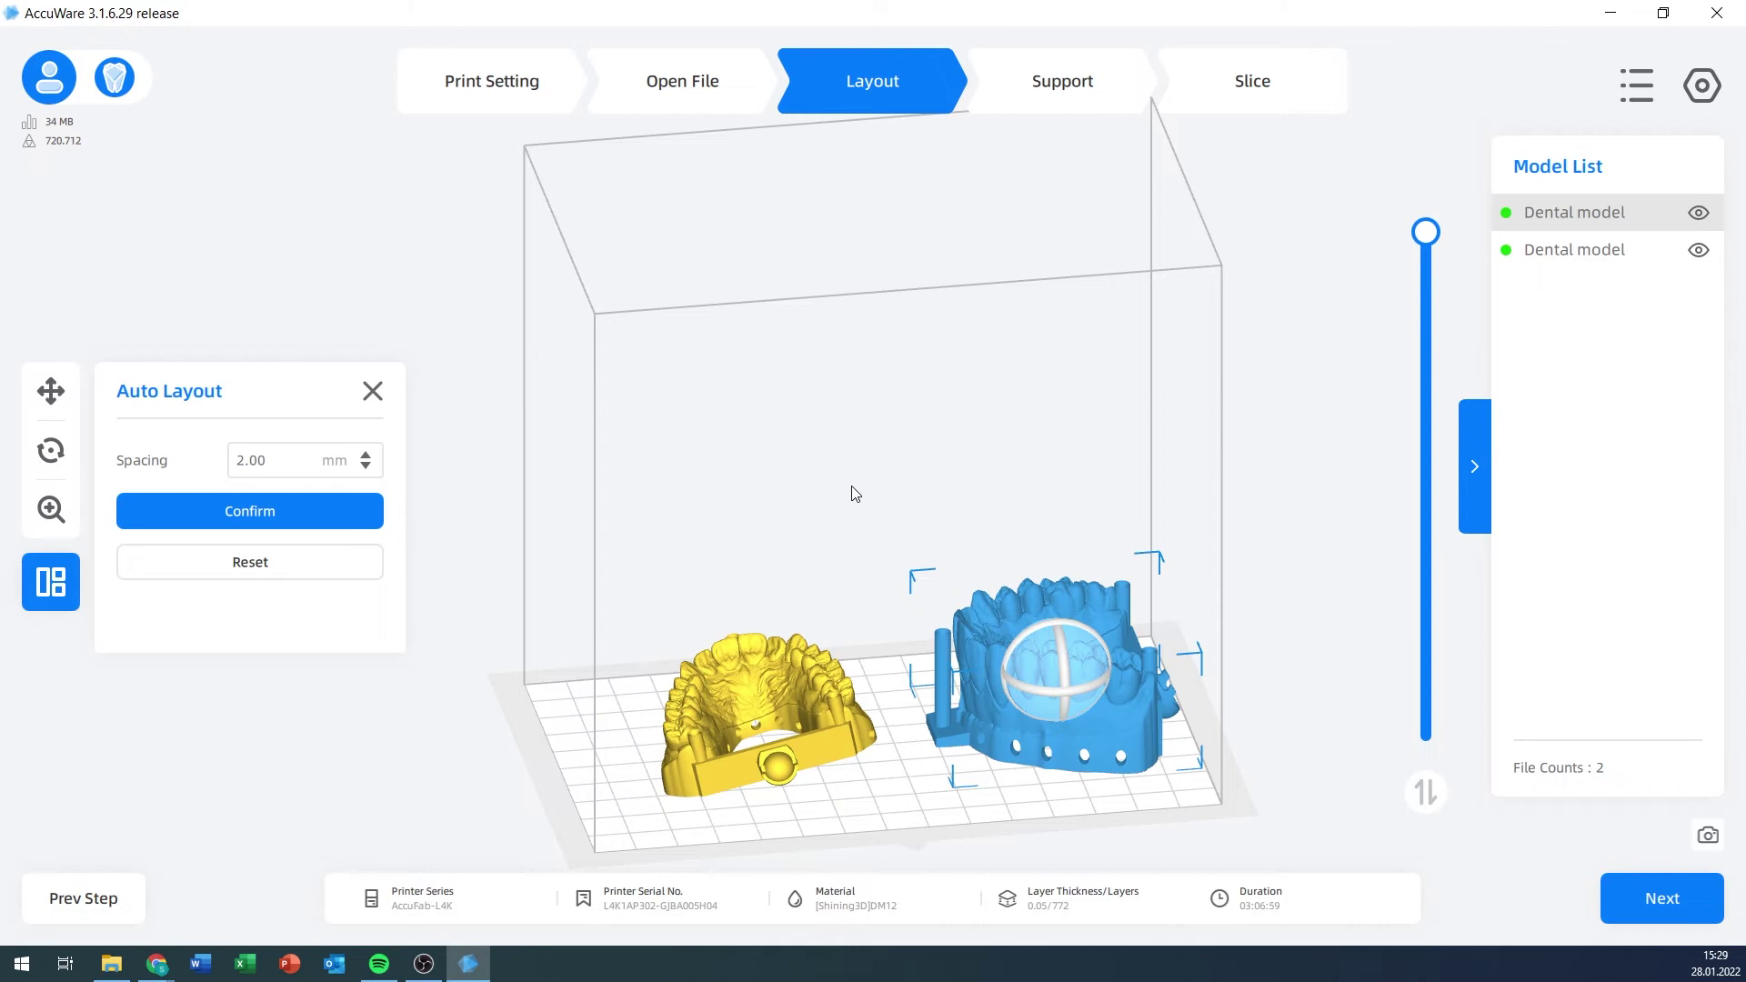
# - Auto-lay out both dental models at 2.00 mm spacing, then deselect them
pyautogui.moveTo(940, 458); pyautogui.dragTo(920, 557, button='right')
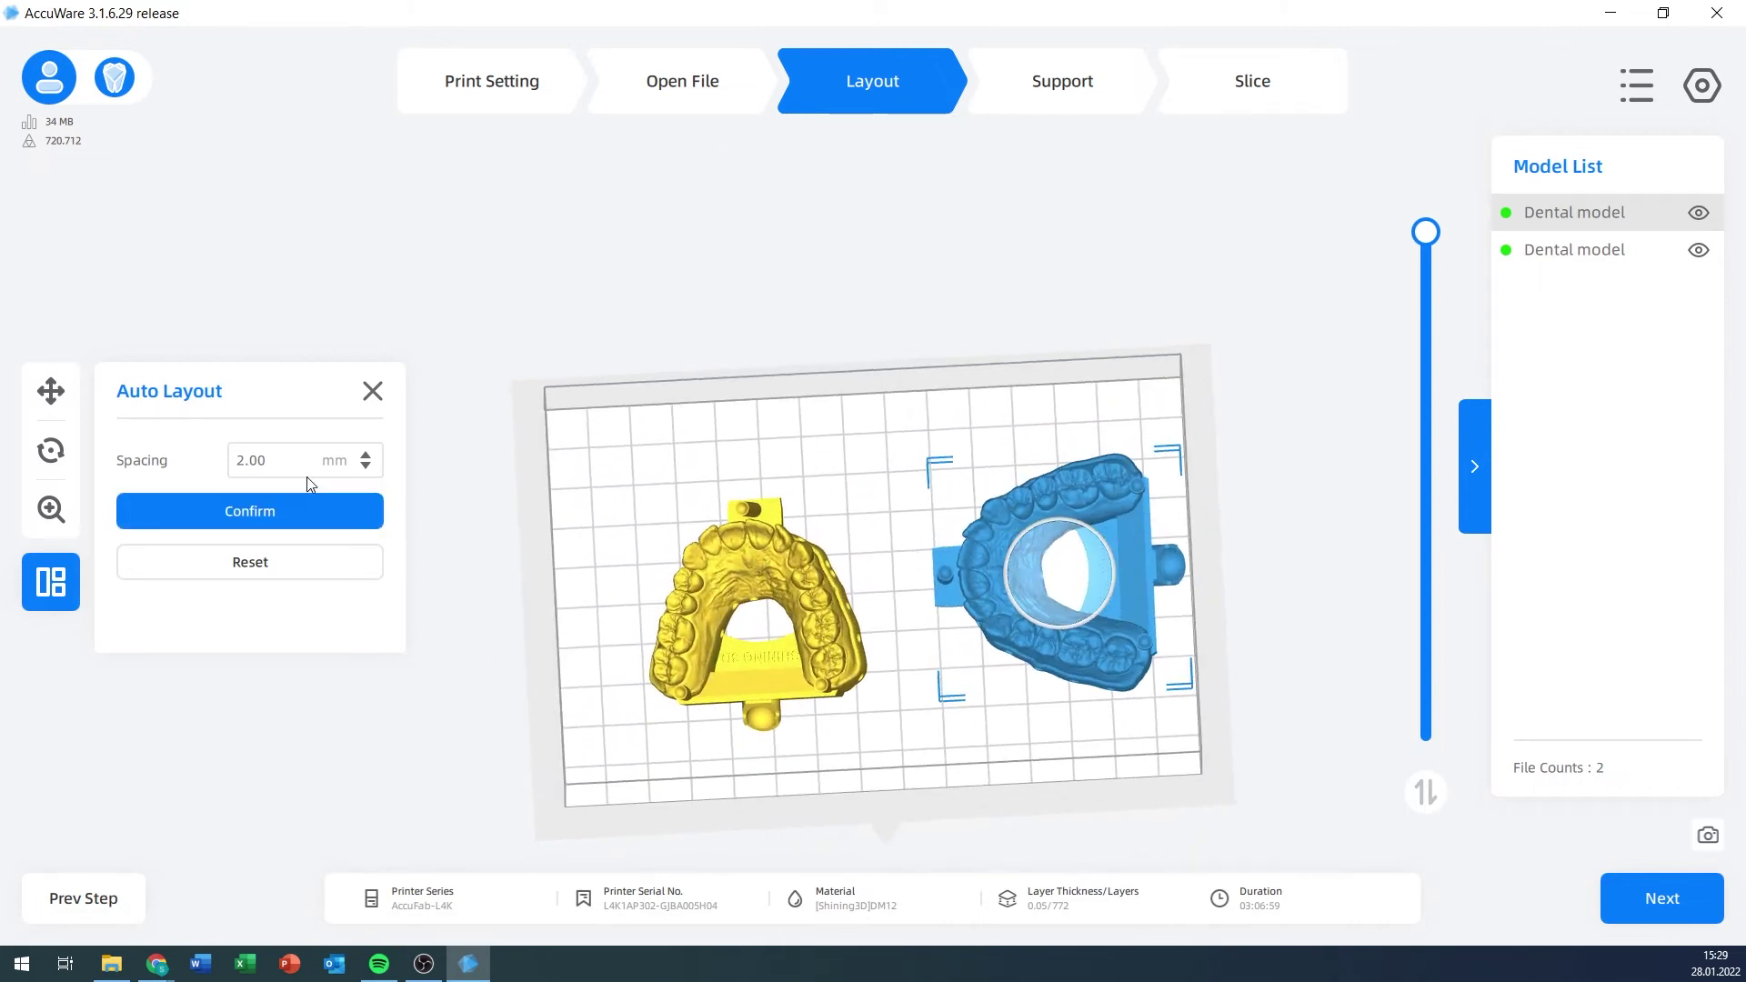
pyautogui.click(366, 466)
pyautogui.click(316, 511)
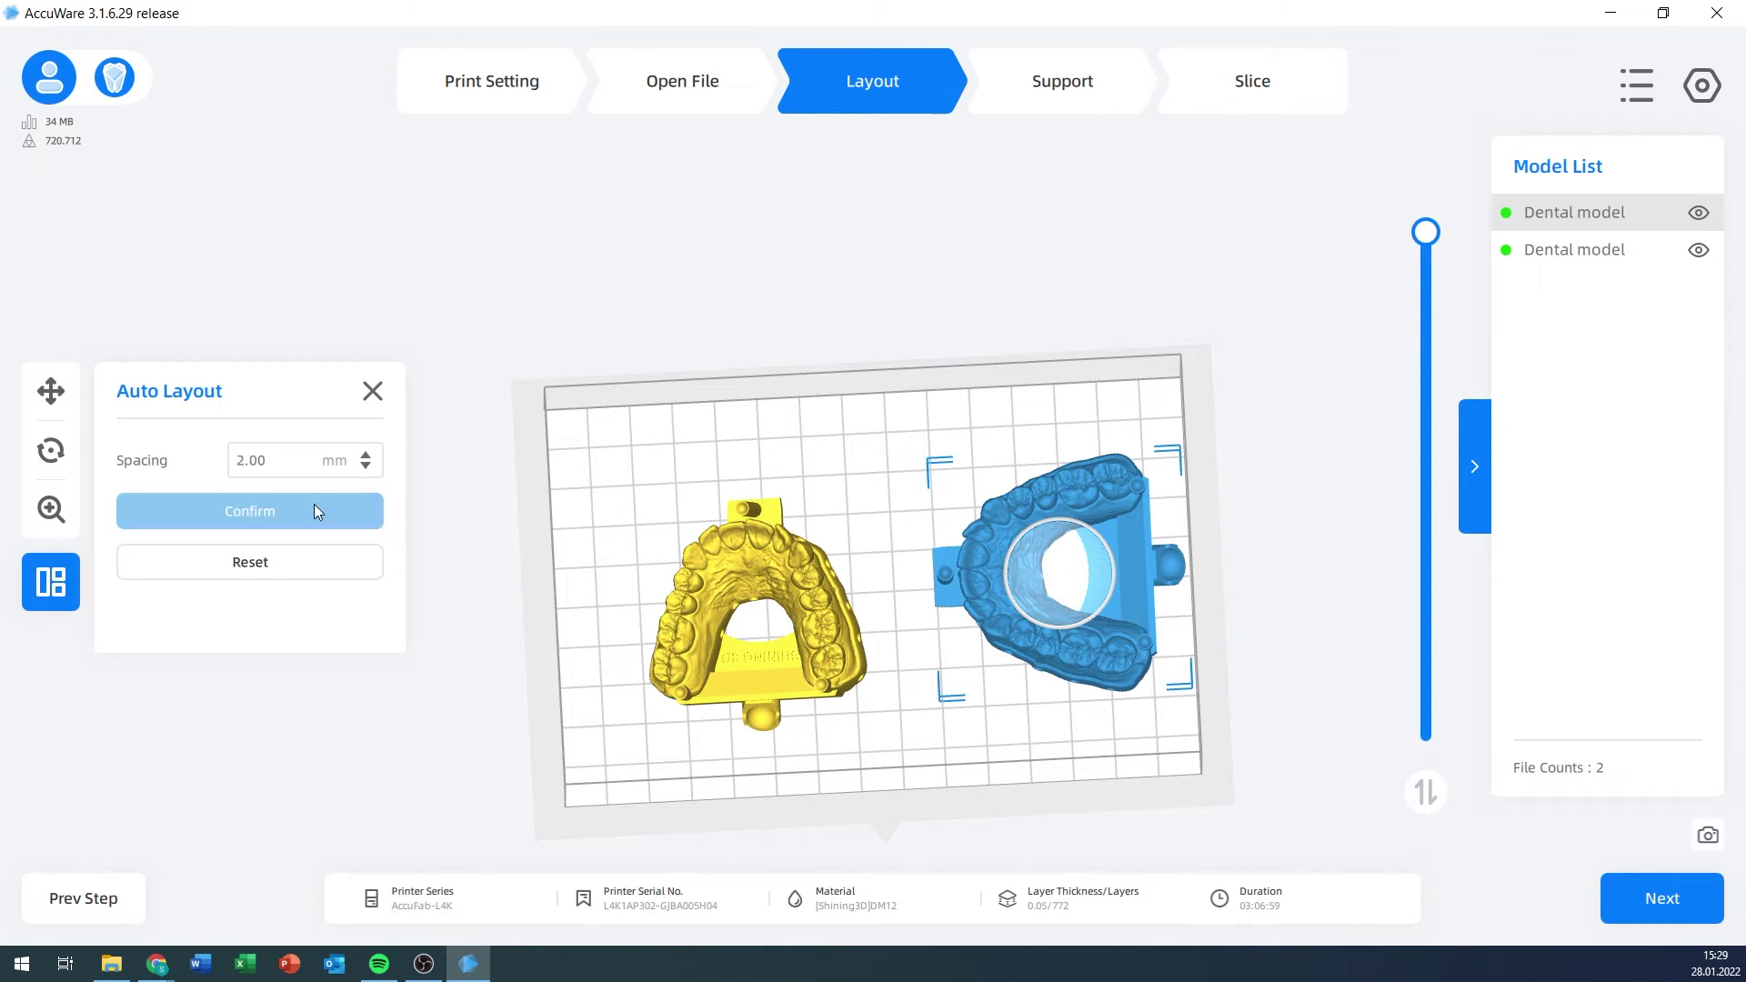
pyautogui.click(313, 508)
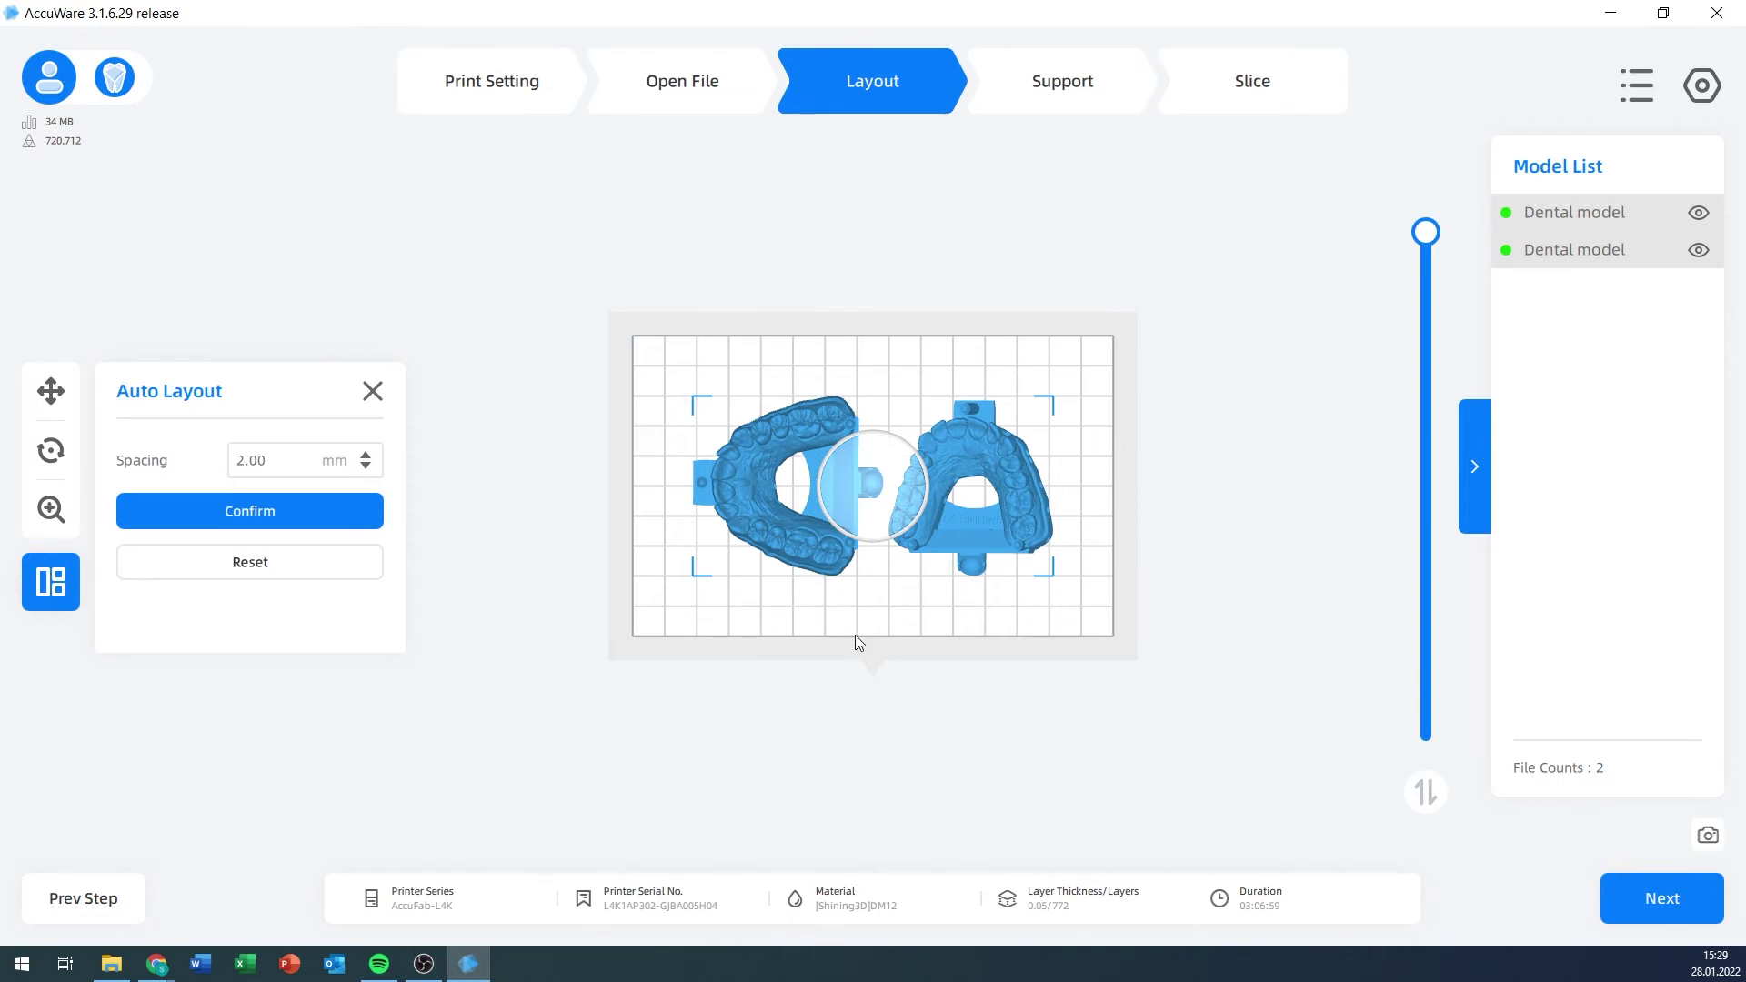
pyautogui.moveTo(855, 635); pyautogui.dragTo(973, 632)
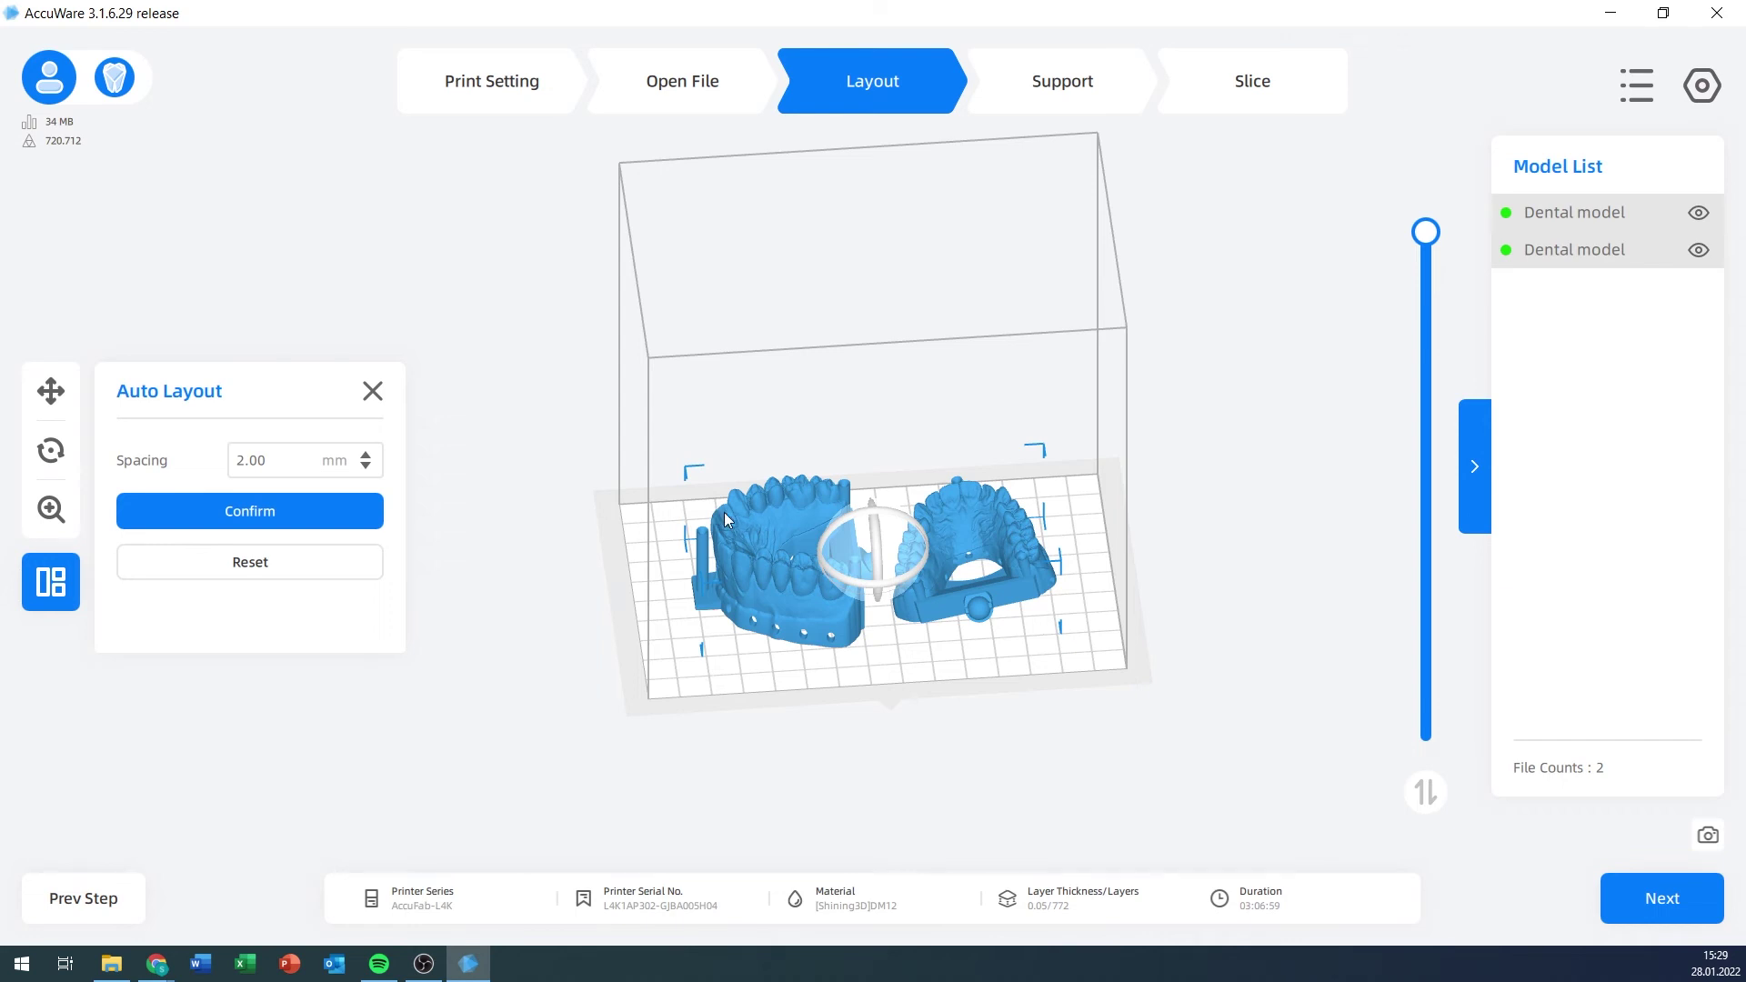
pyautogui.click(1307, 385)
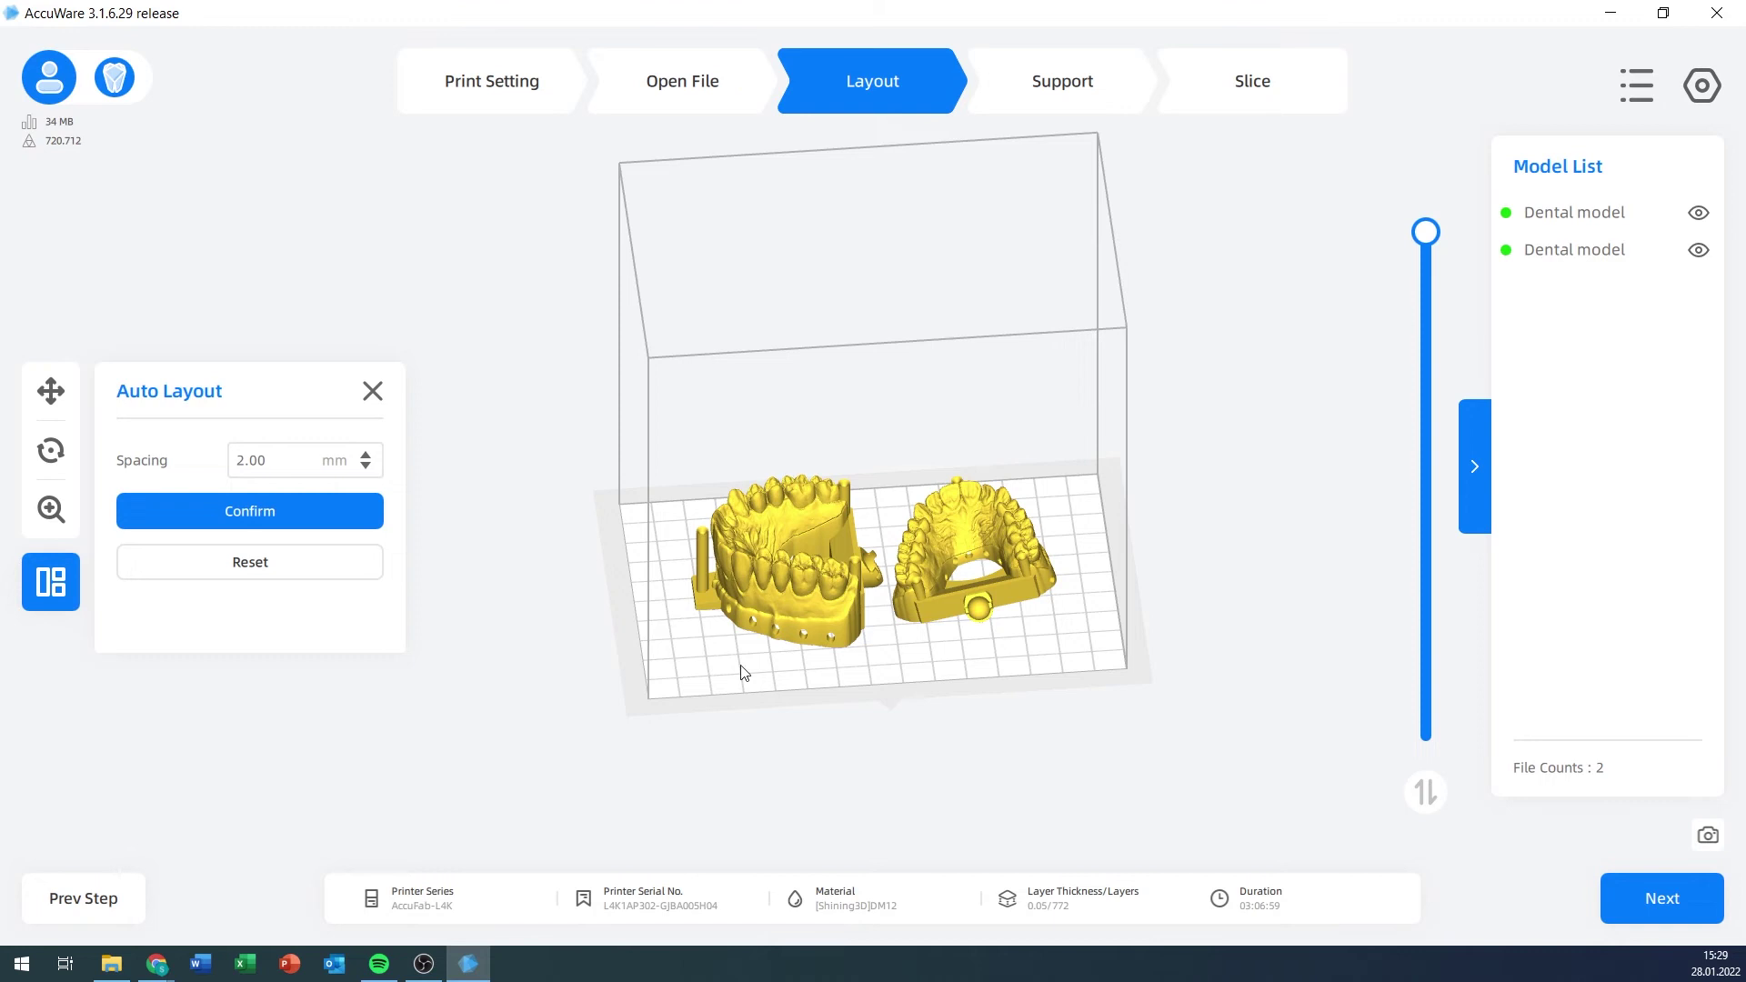
pyautogui.click(1048, 82)
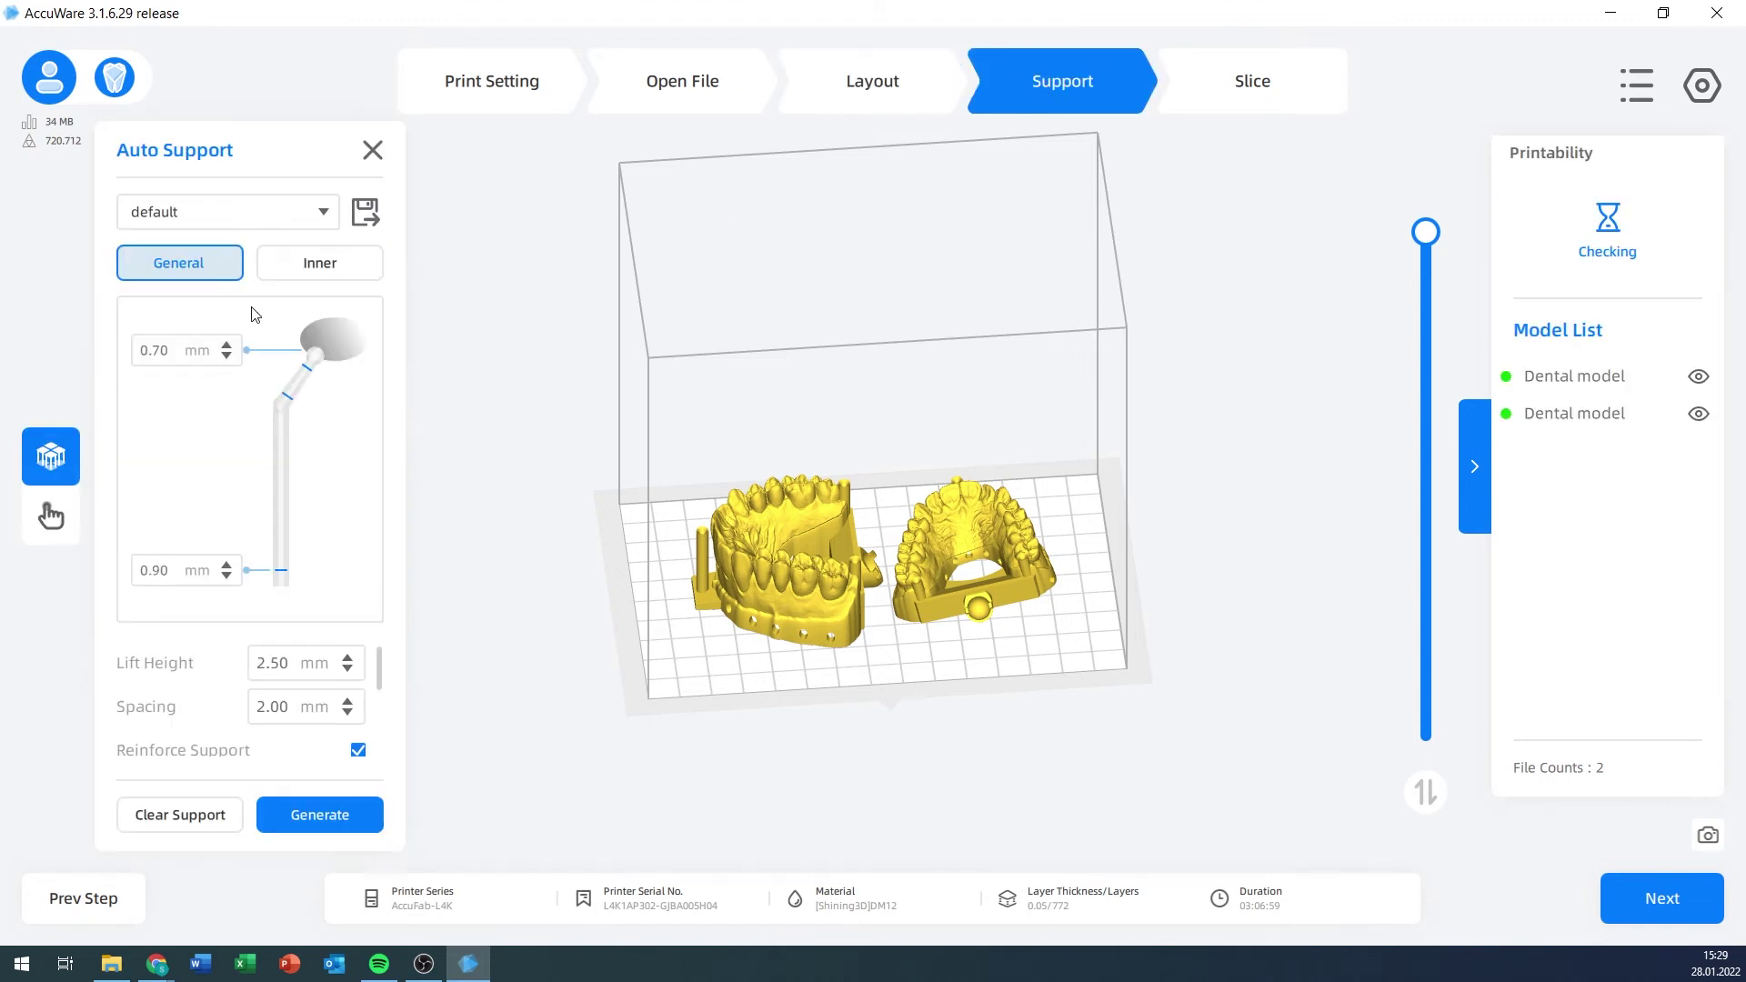
# - Keep the default support preset and uncheck Inner Support on the Inner tab
pyautogui.click(220, 218)
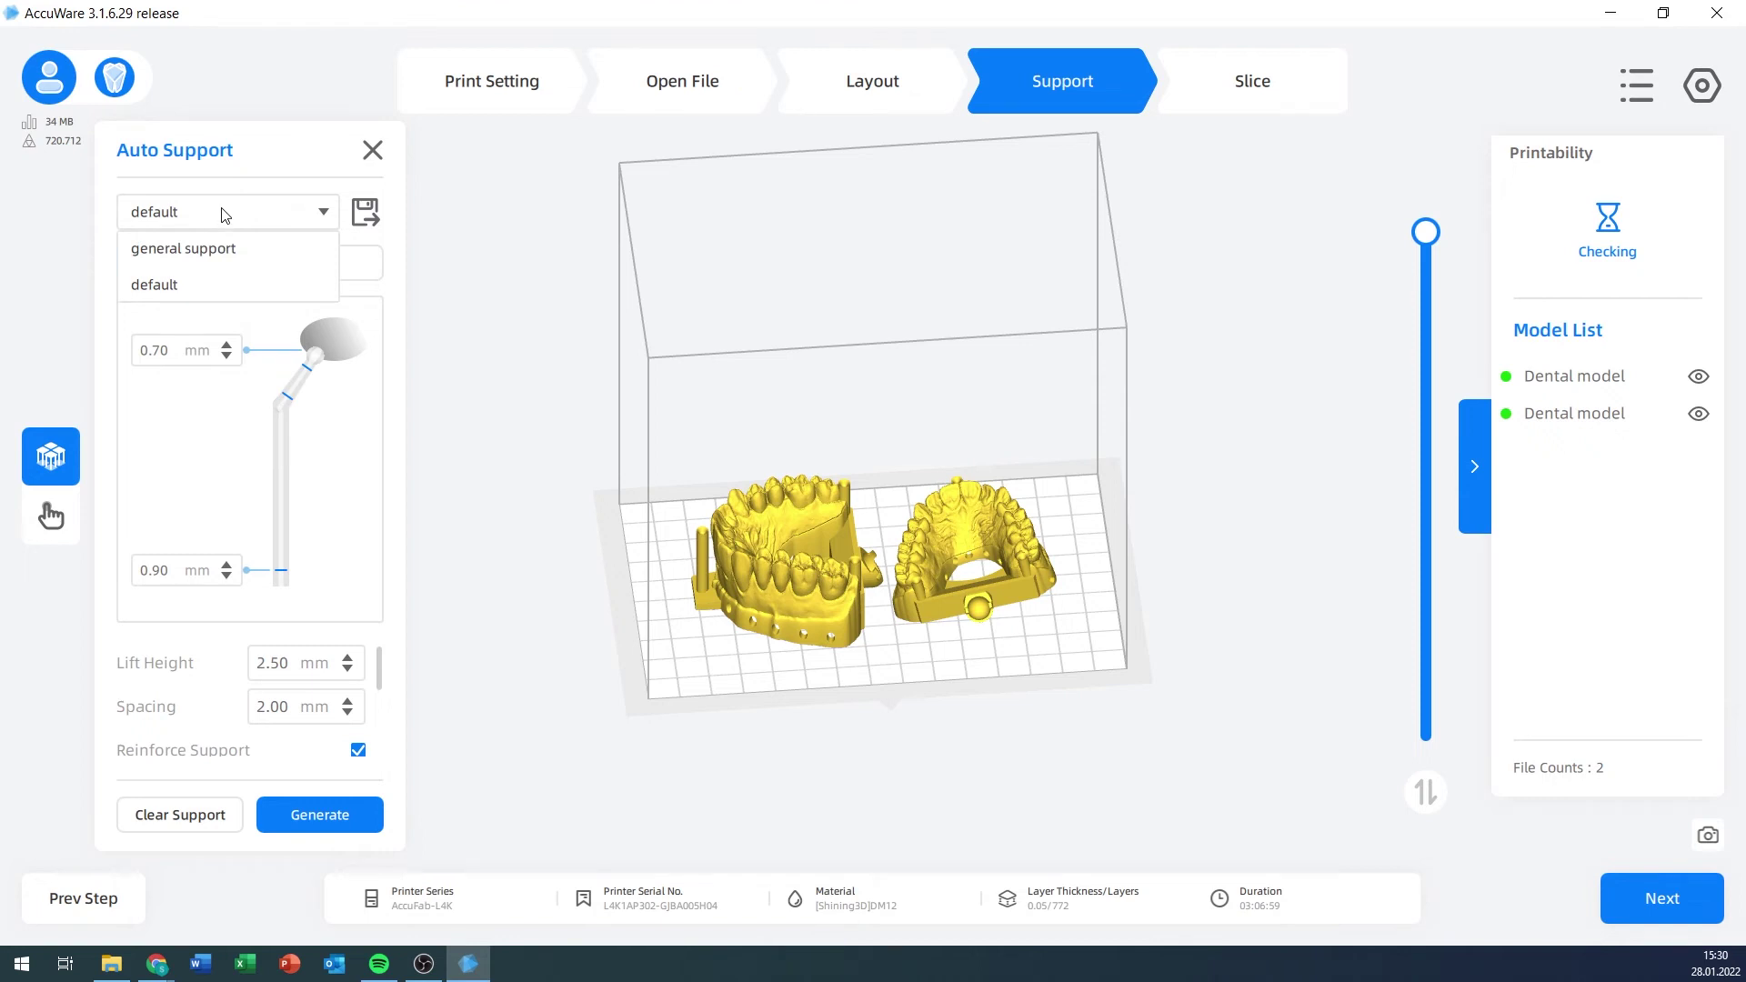
pyautogui.click(218, 221)
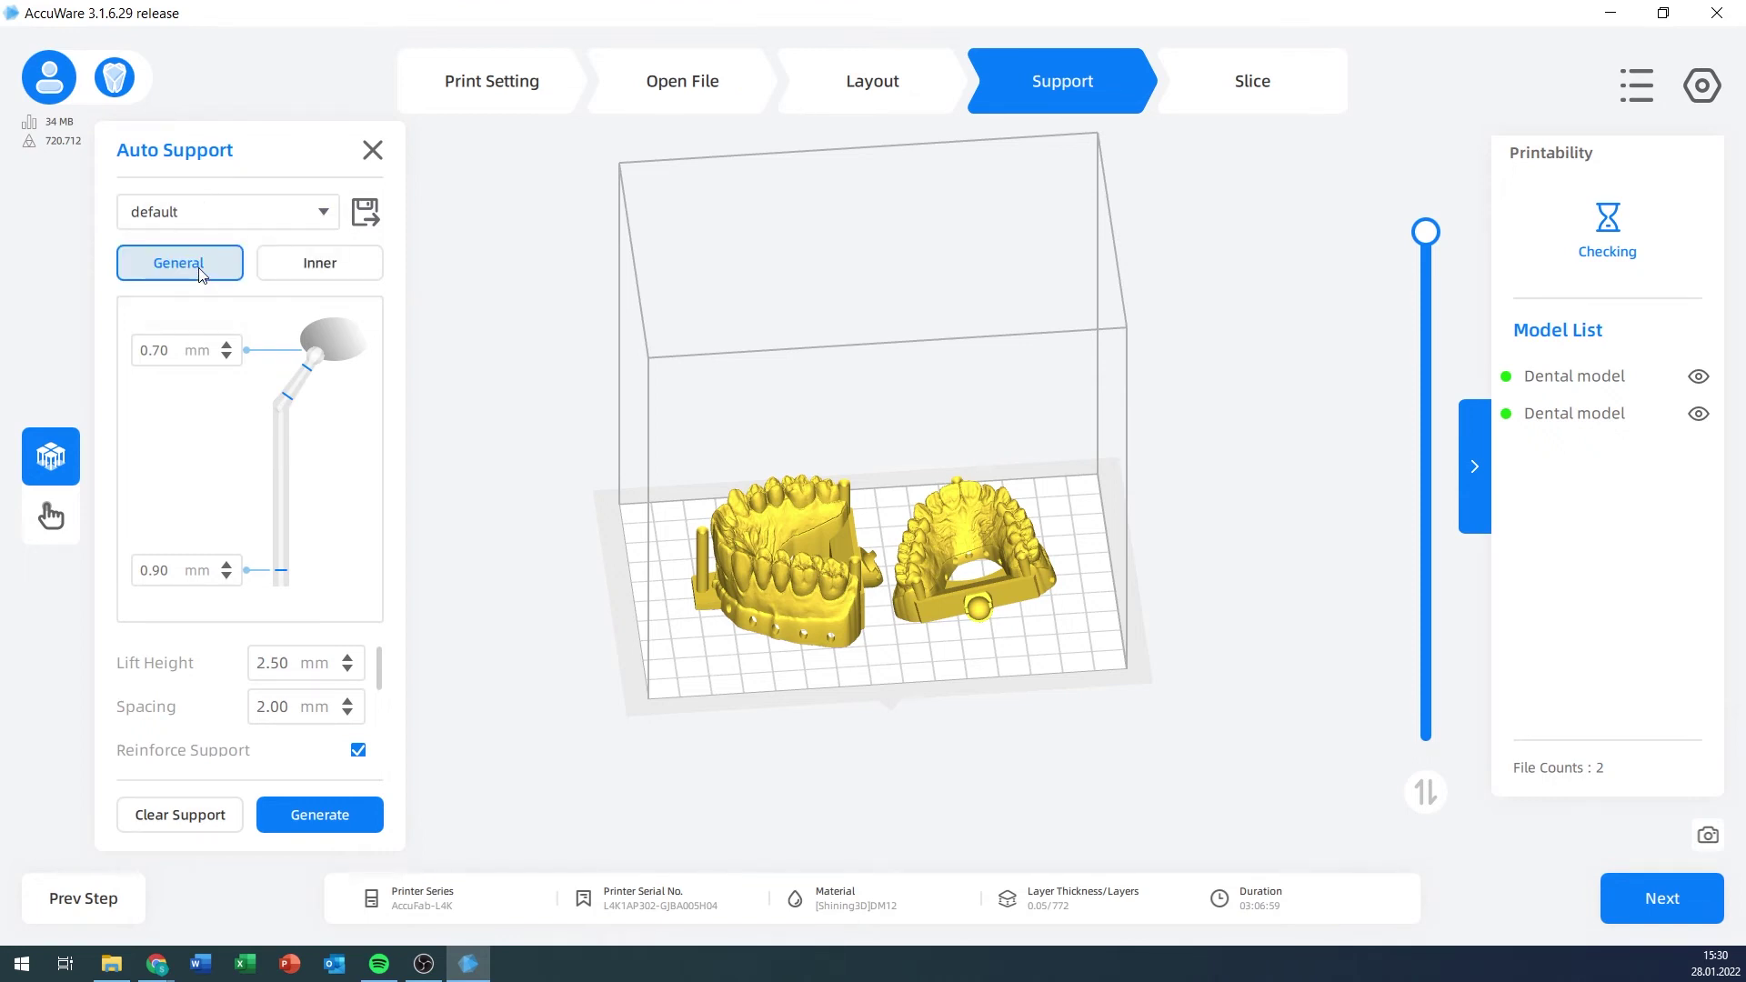
pyautogui.click(273, 262)
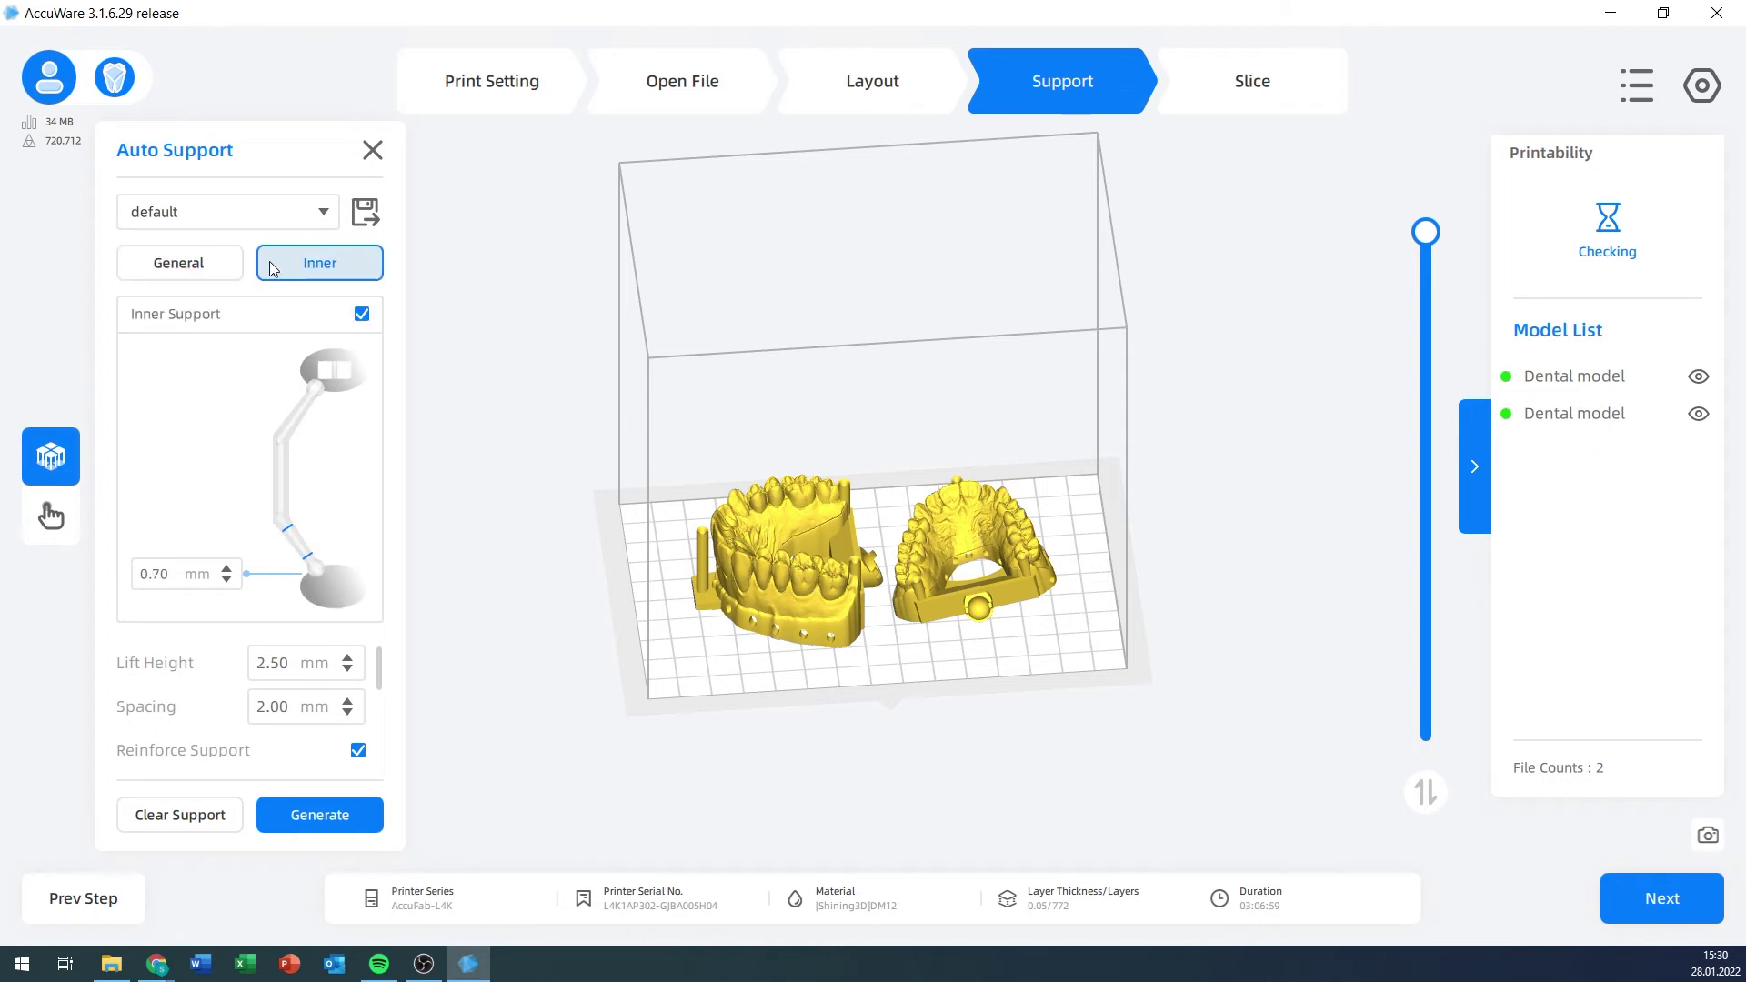
pyautogui.click(222, 265)
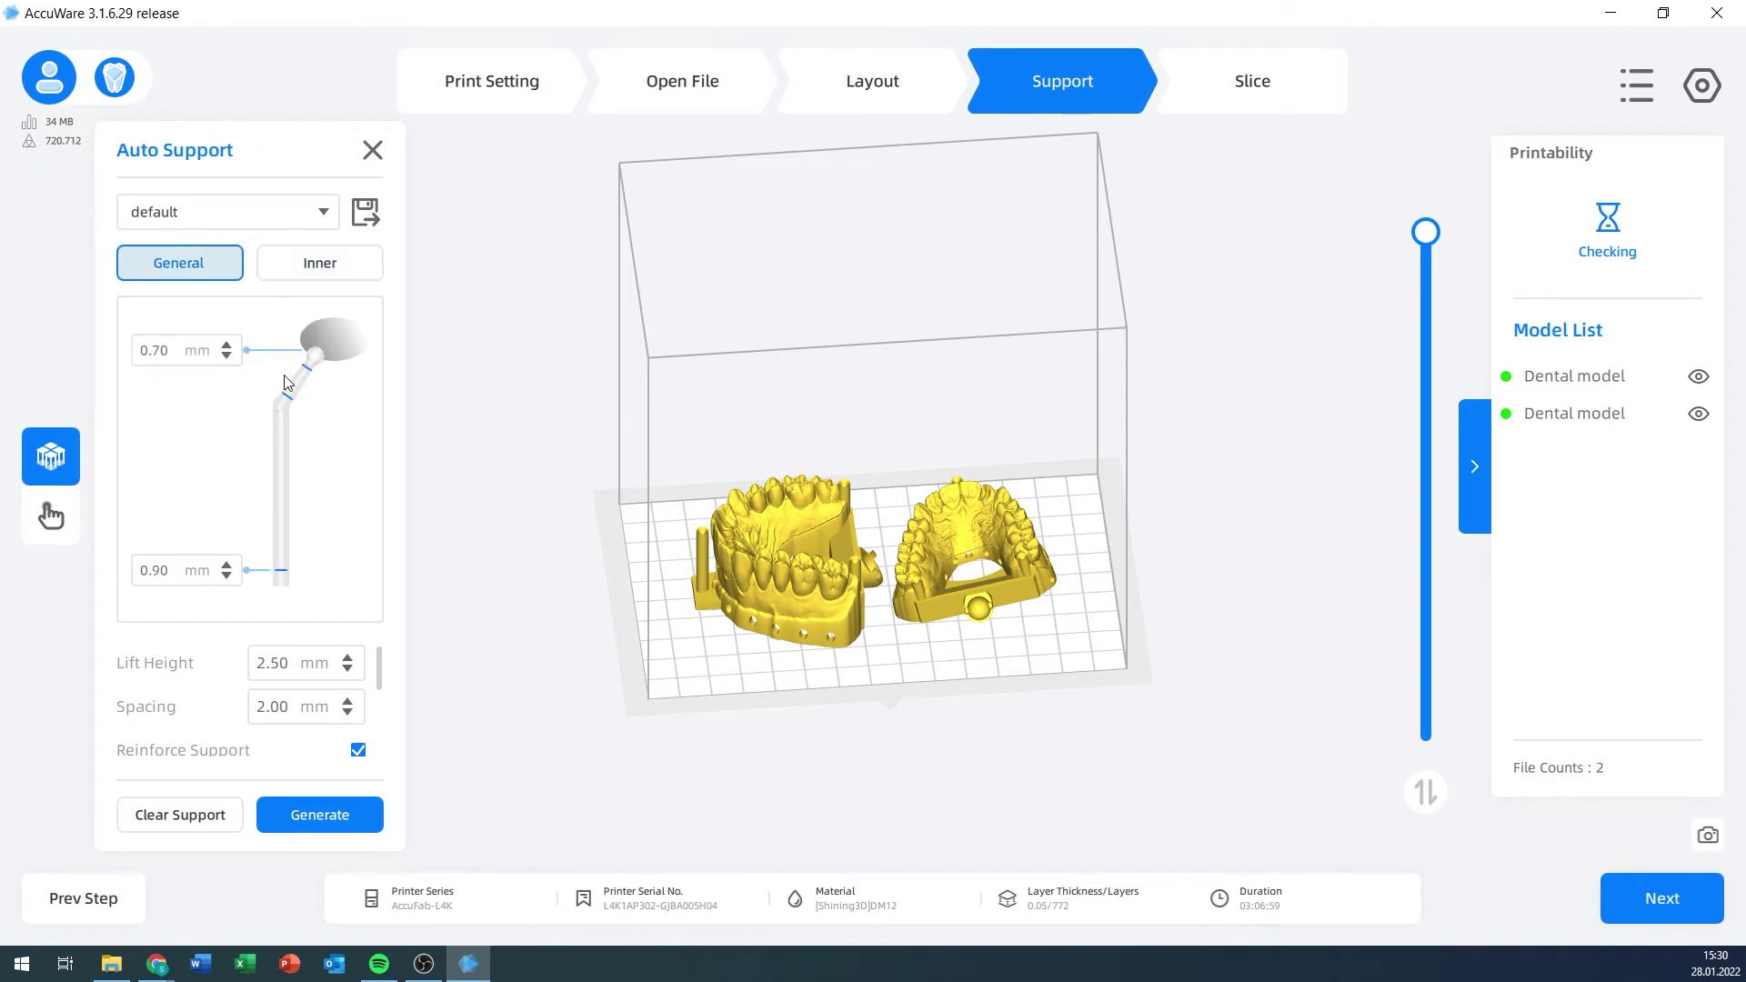
pyautogui.click(304, 266)
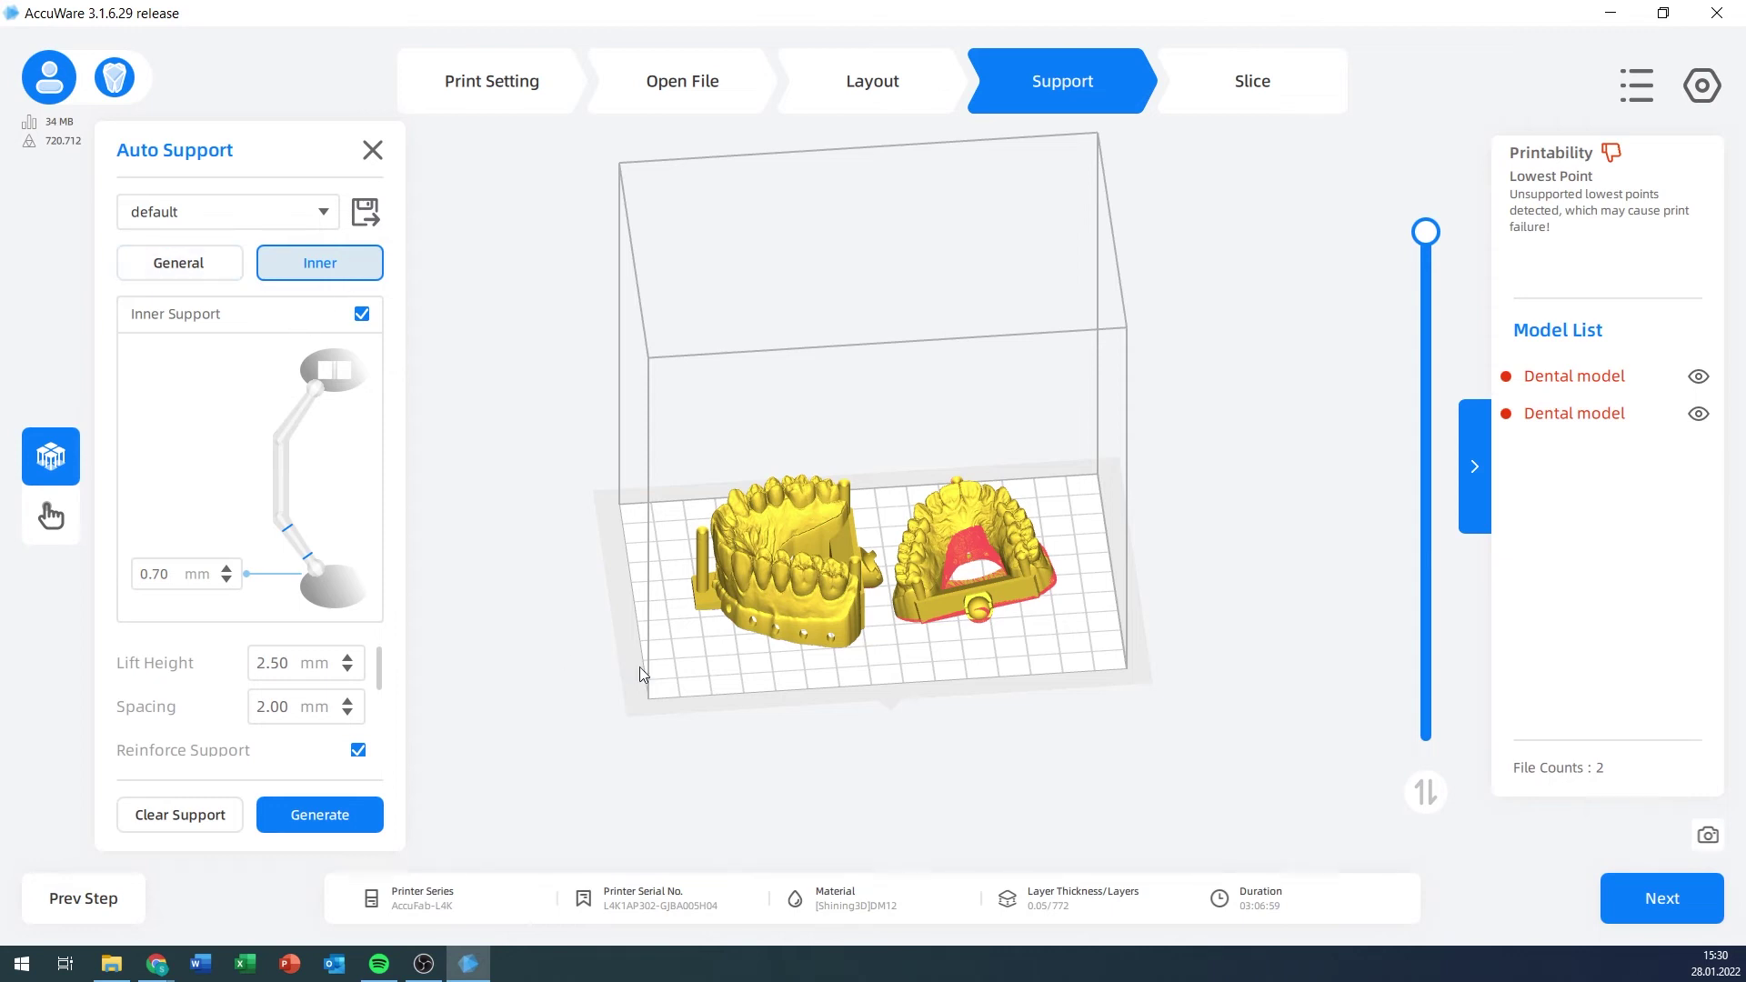
pyautogui.scroll(5, 817, 740)
pyautogui.moveTo(914, 809); pyautogui.dragTo(689, 734)
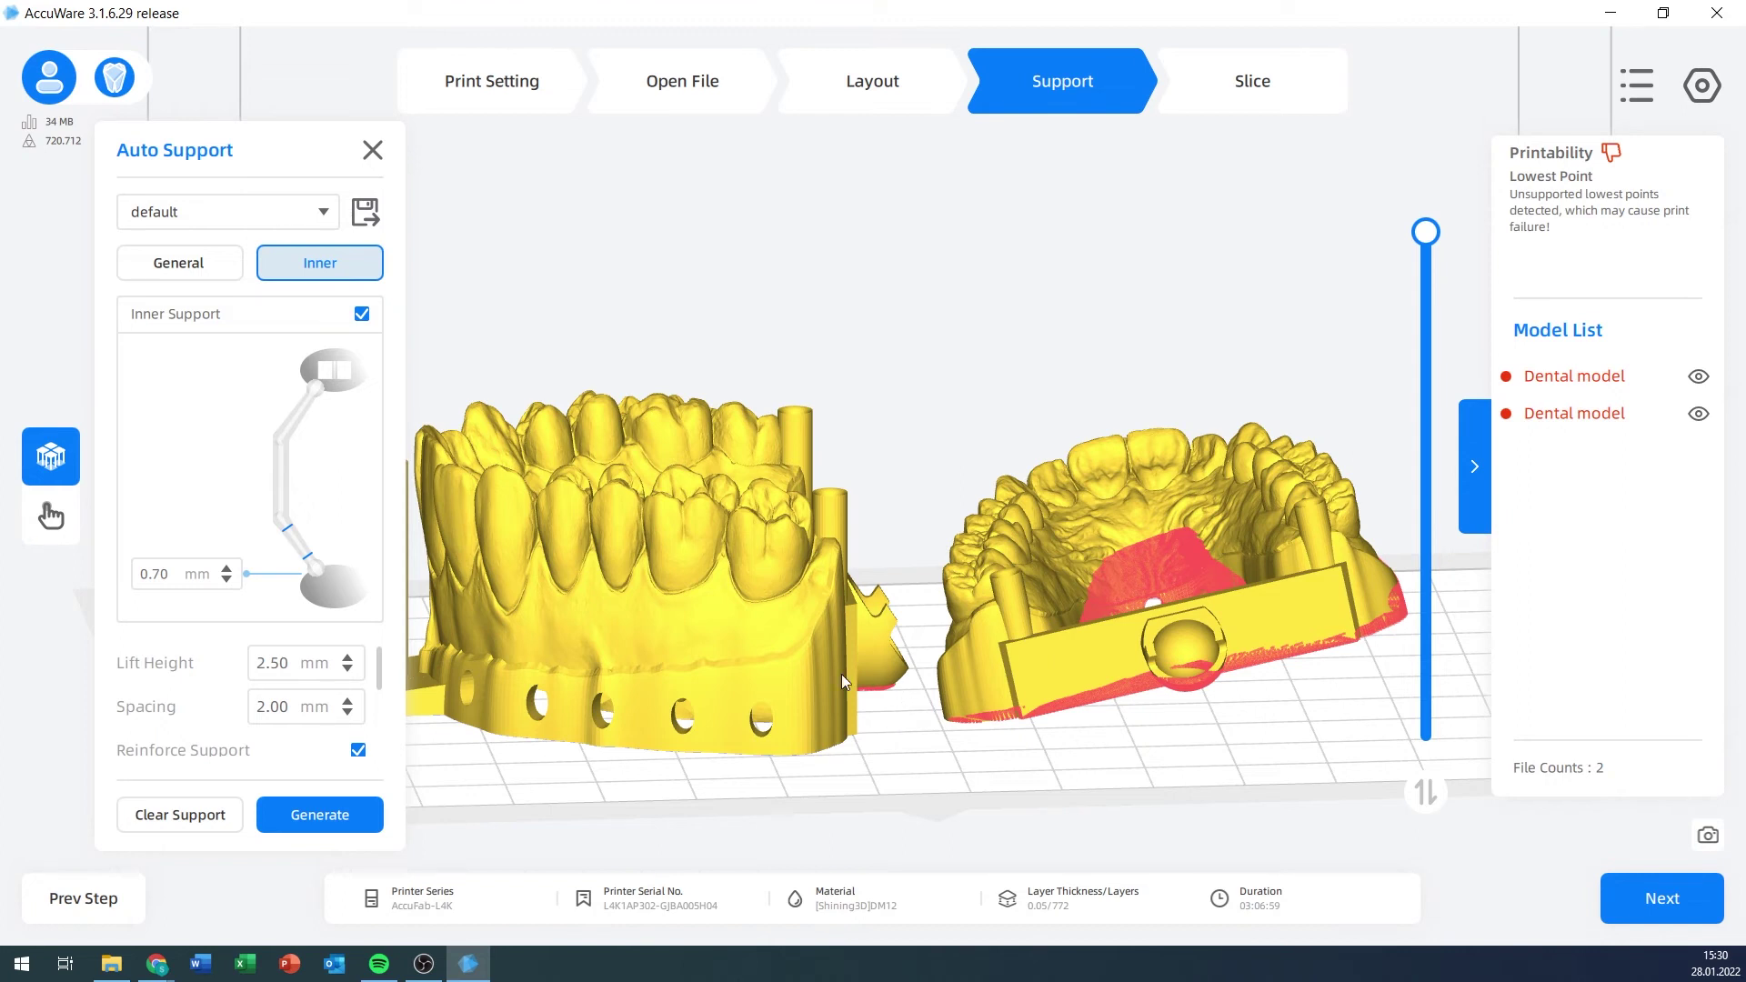
pyautogui.click(362, 314)
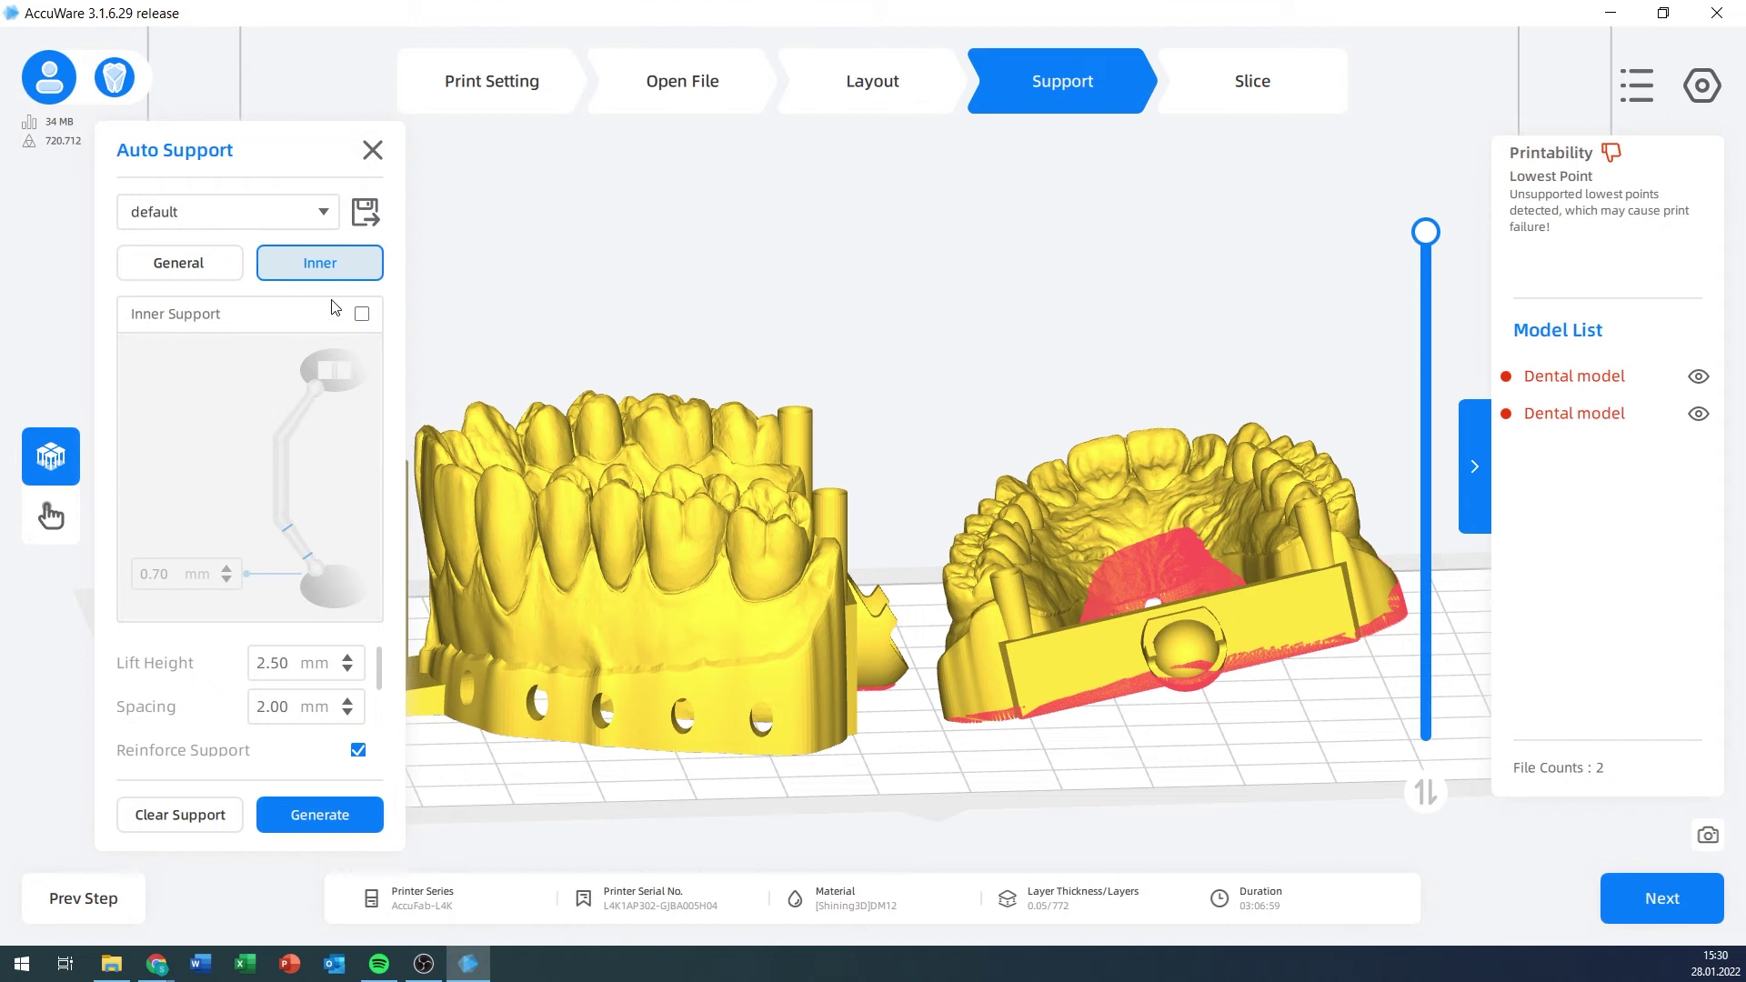
# - Review the General settings: 2.50 mm lift height, 2.00 mm spacing, 0.80 mm Projection base
pyautogui.click(215, 265)
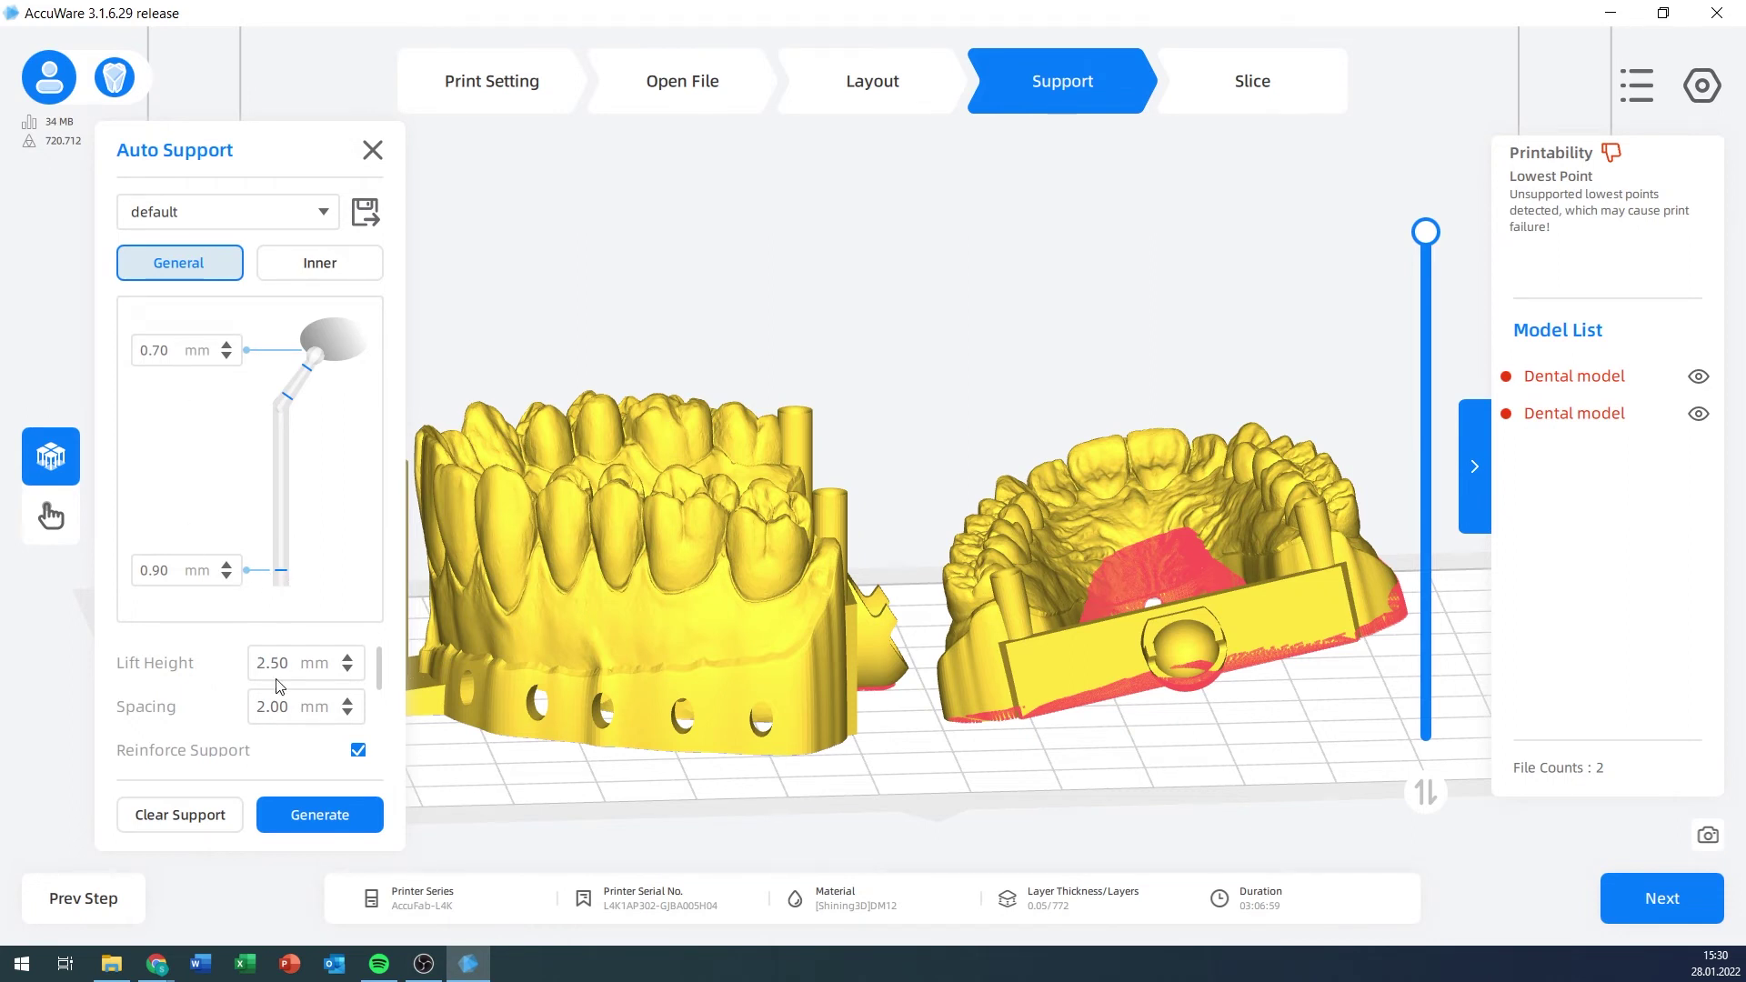
pyautogui.scroll(-2, 281, 687)
pyautogui.scroll(2, 205, 694)
pyautogui.moveTo(152, 669)
pyautogui.scroll(-3, 336, 669)
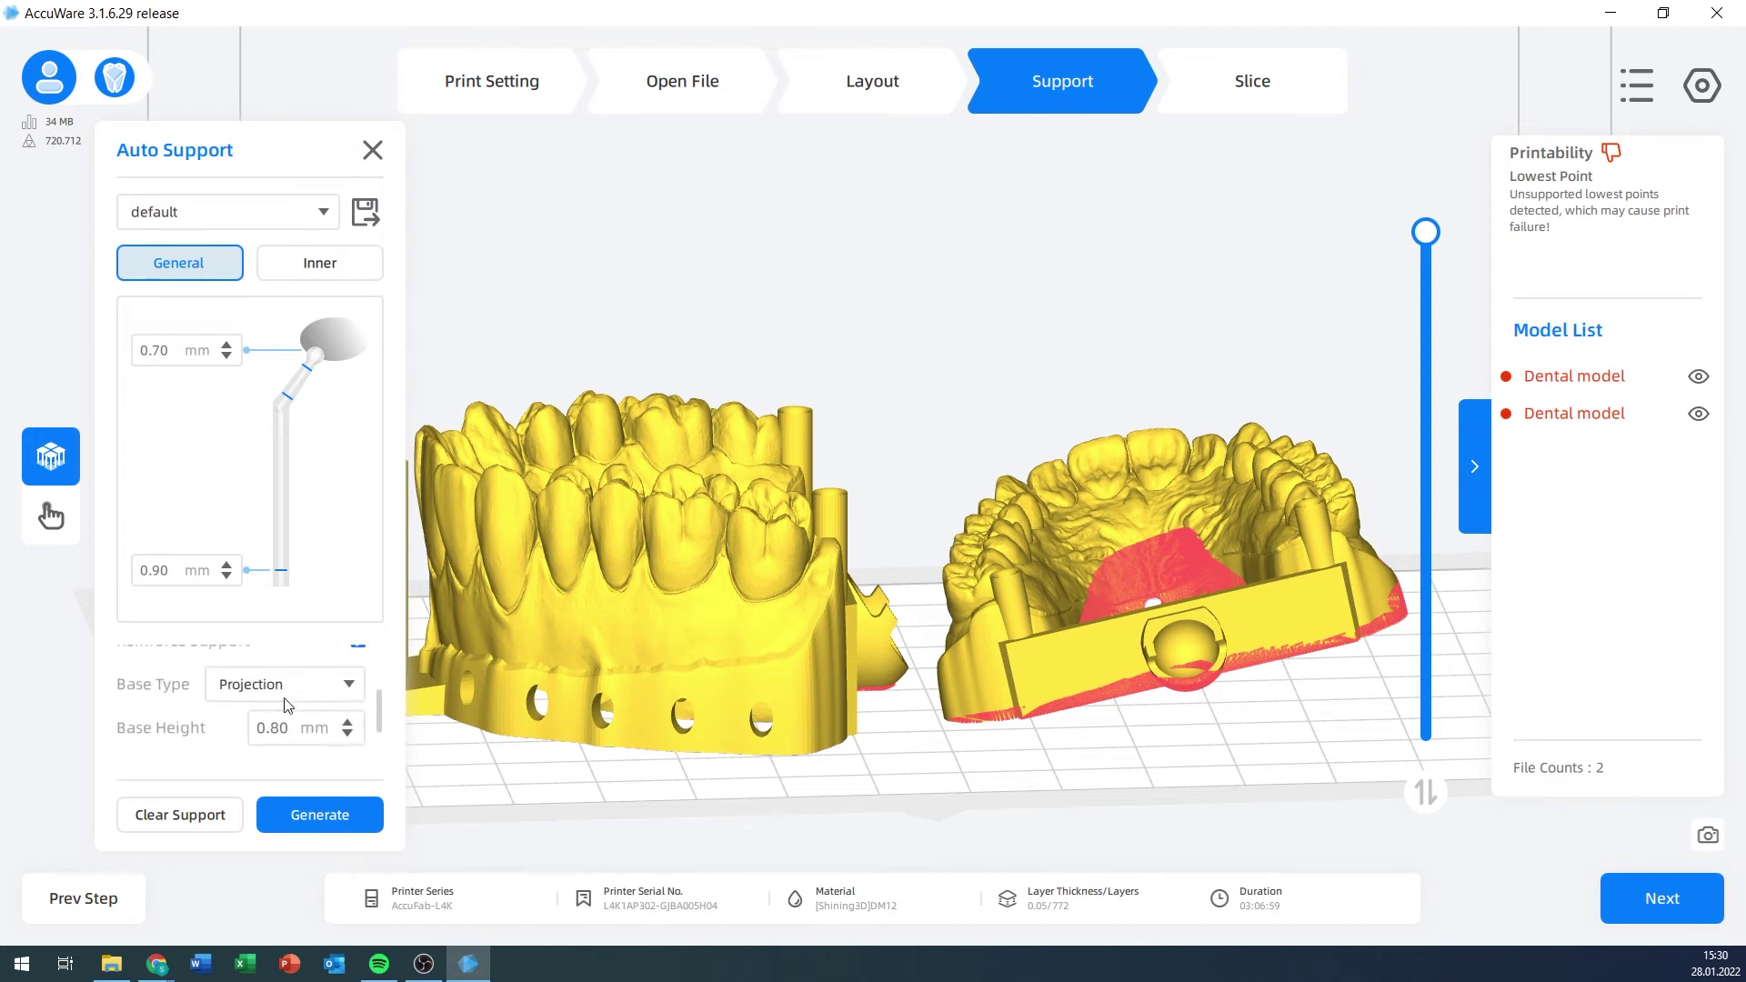
pyautogui.scroll(3, 286, 705)
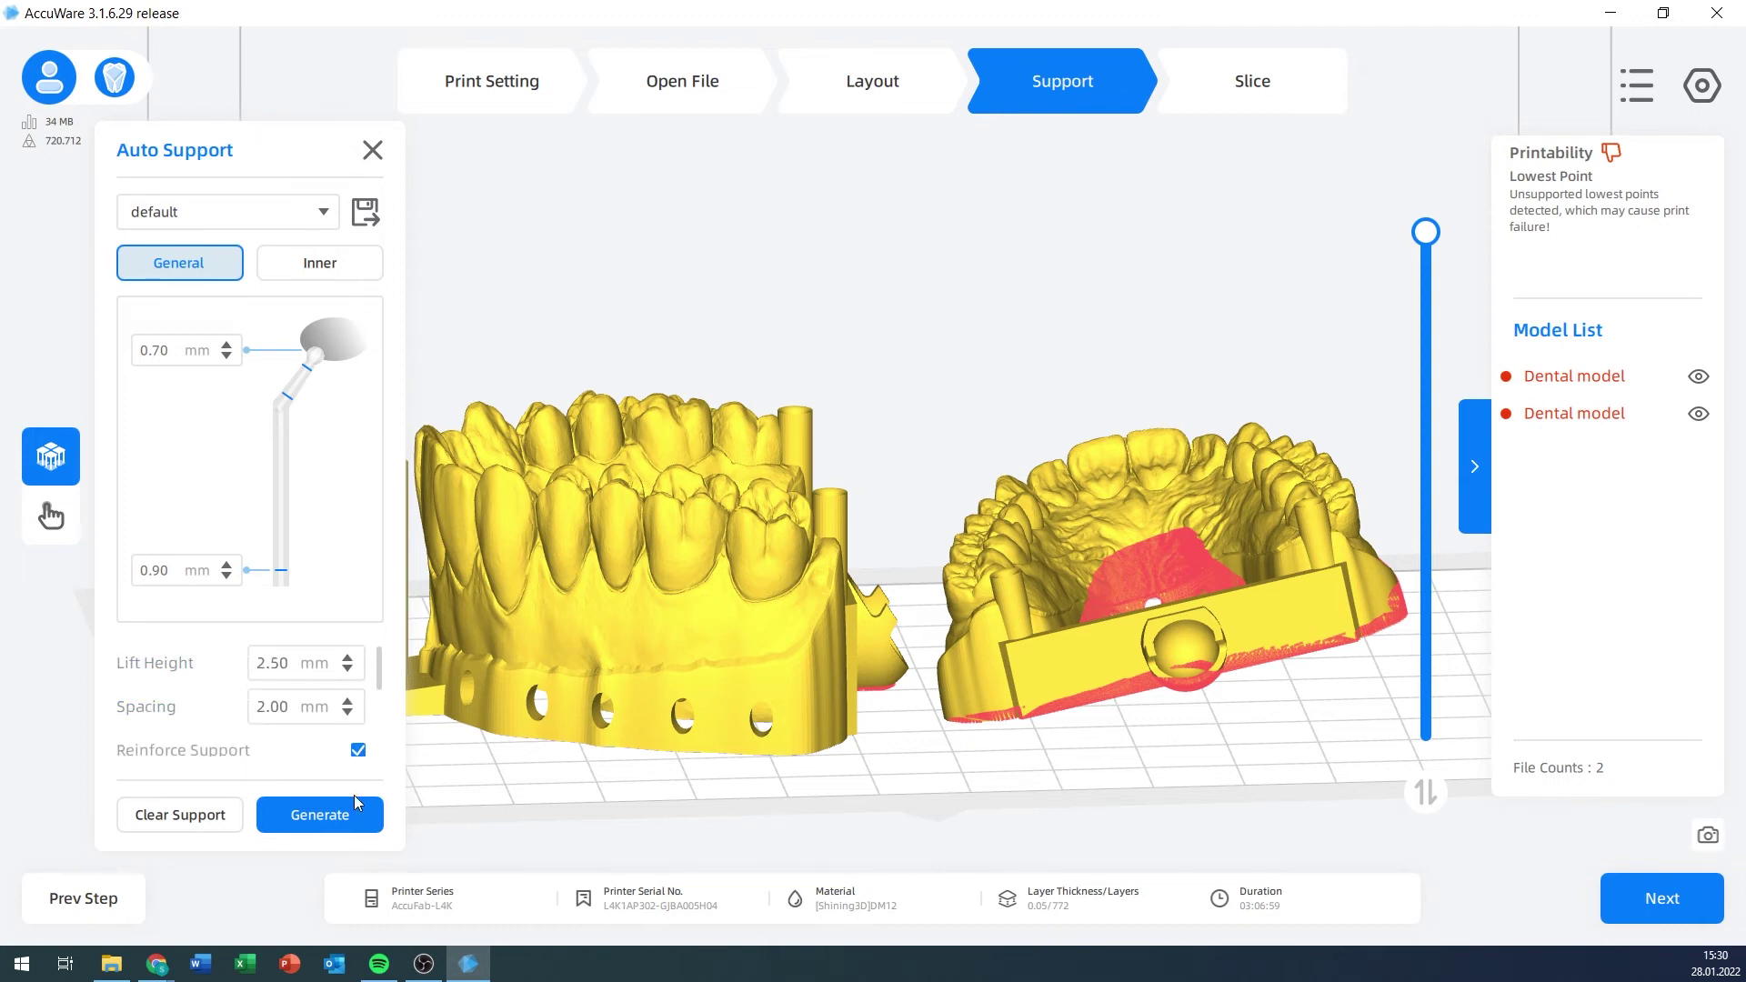
# - Select the left and right dental models in the view and Model List
pyautogui.click(779, 621)
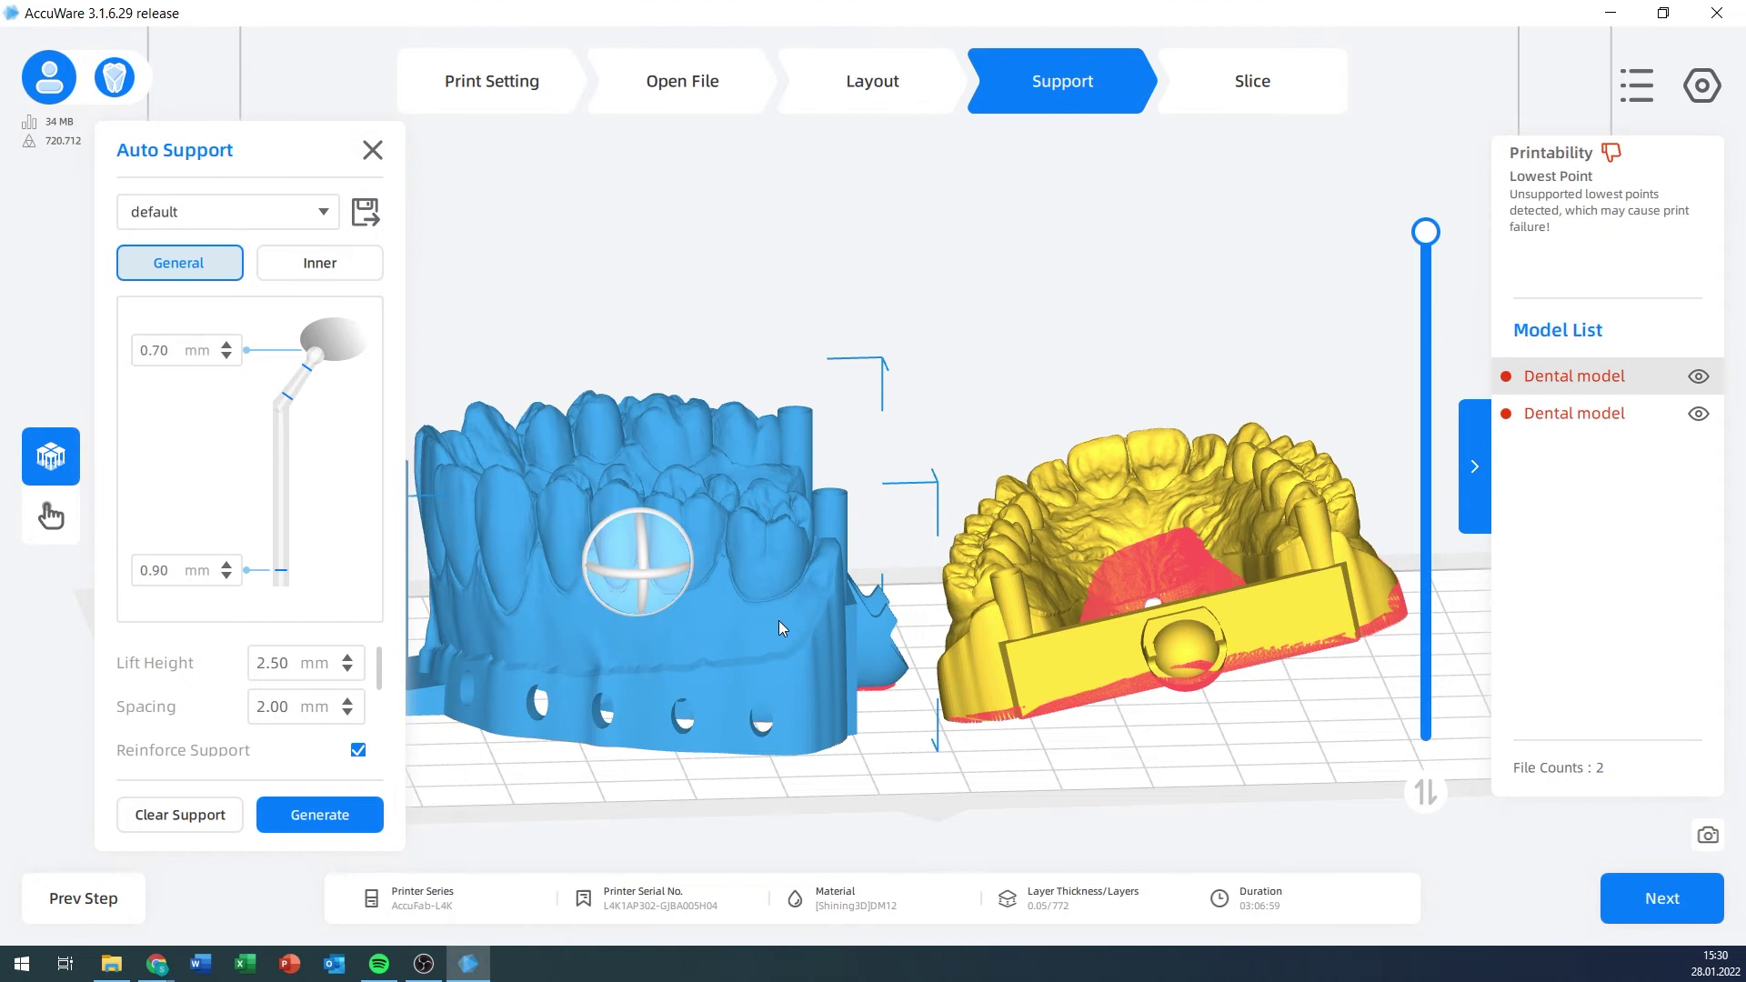
pyautogui.click(951, 609)
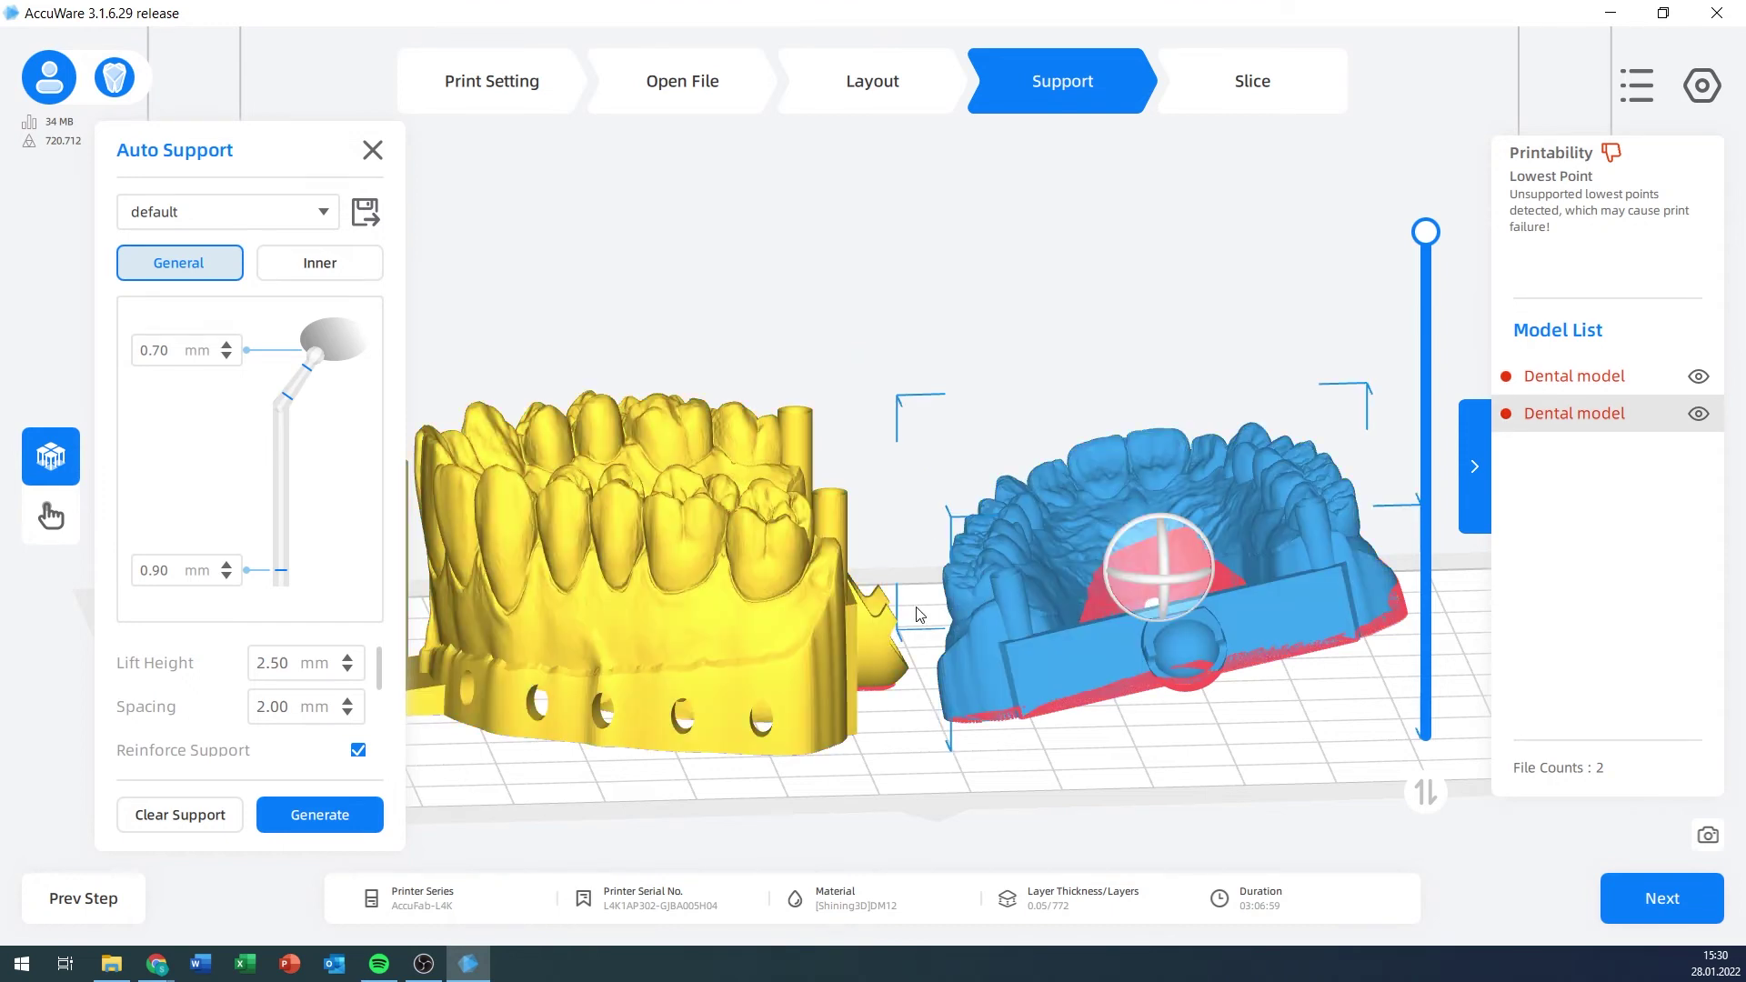
pyautogui.click(768, 614)
pyautogui.click(1026, 626)
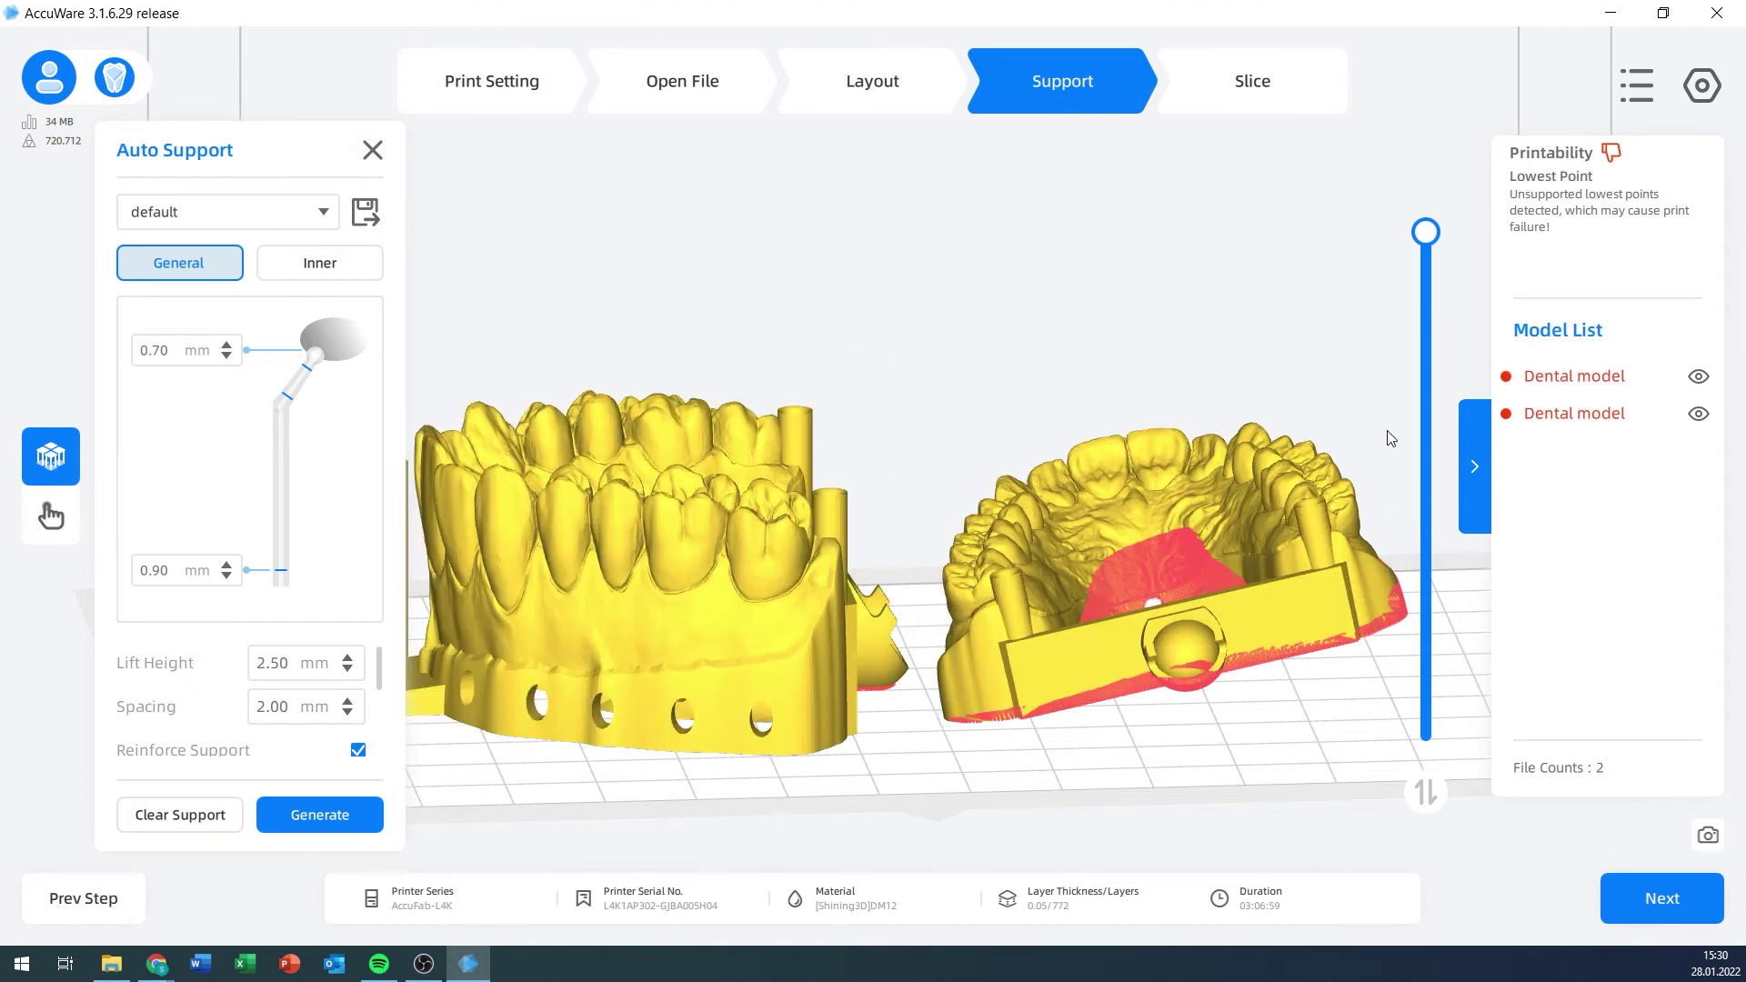
pyautogui.click(1603, 409)
pyautogui.click(1596, 381)
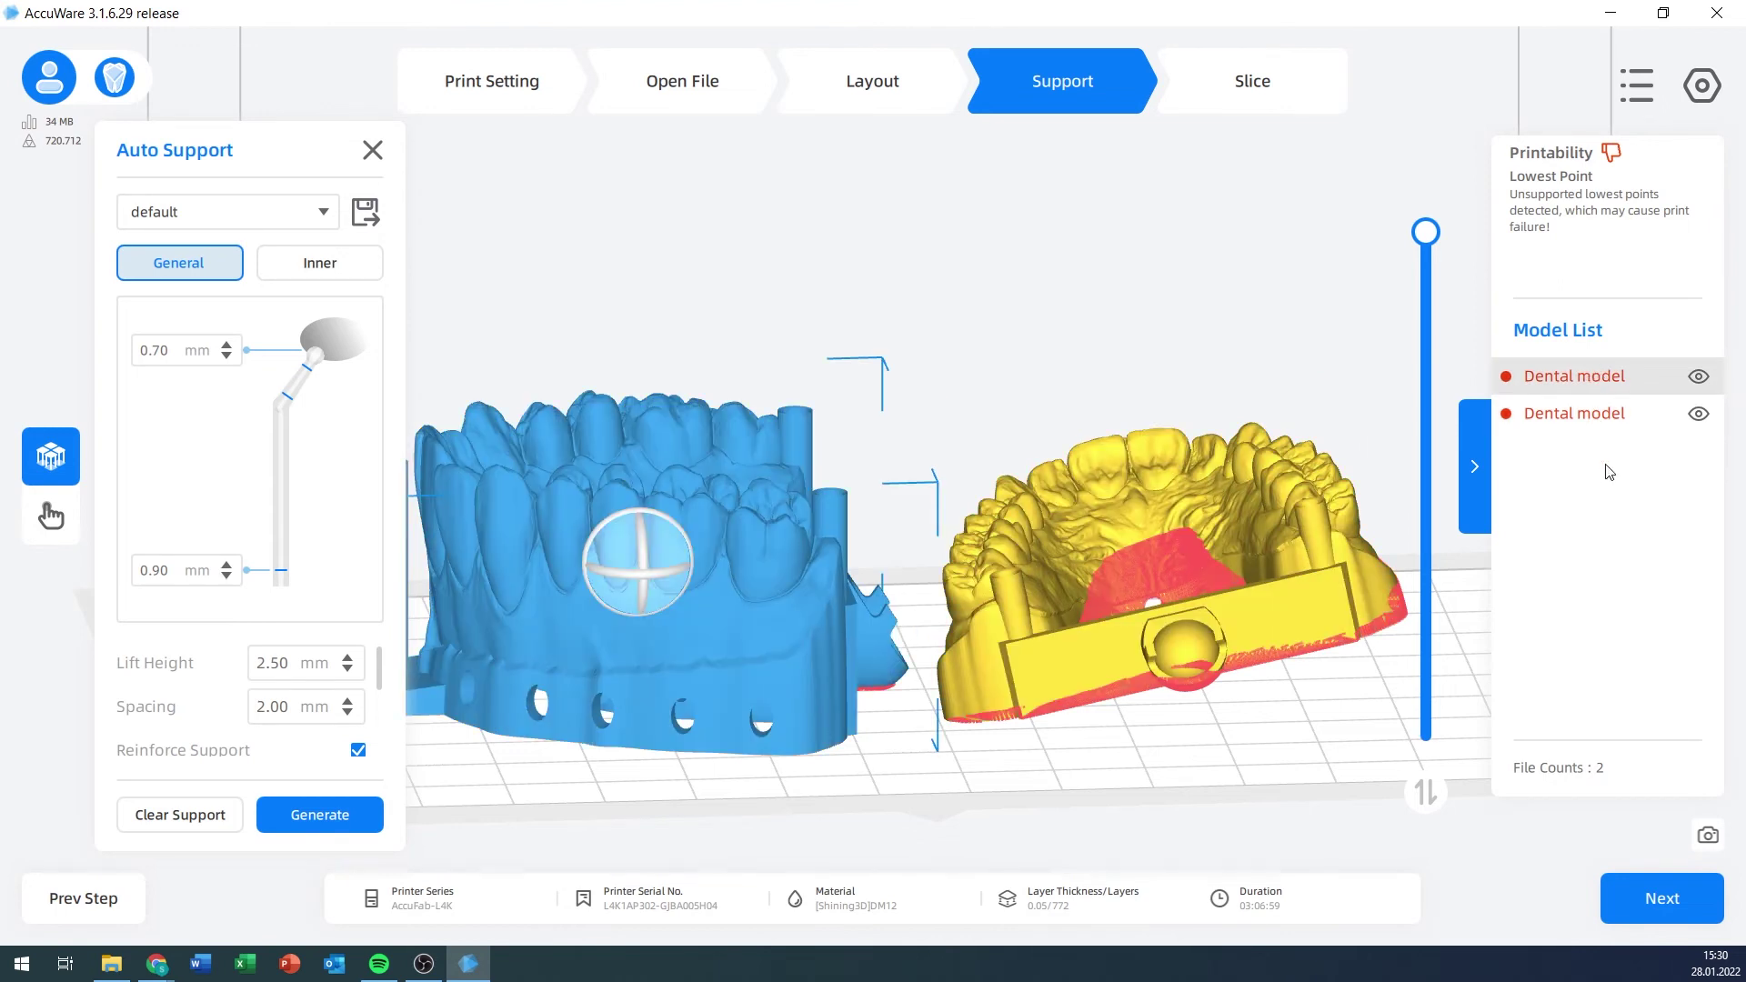
# - Select both dental models in Model List and generate their auto supports
pyautogui.click(1588, 415)
pyautogui.keyDown('ctrl'); pyautogui.click(1592, 382); pyautogui.keyUp('ctrl')
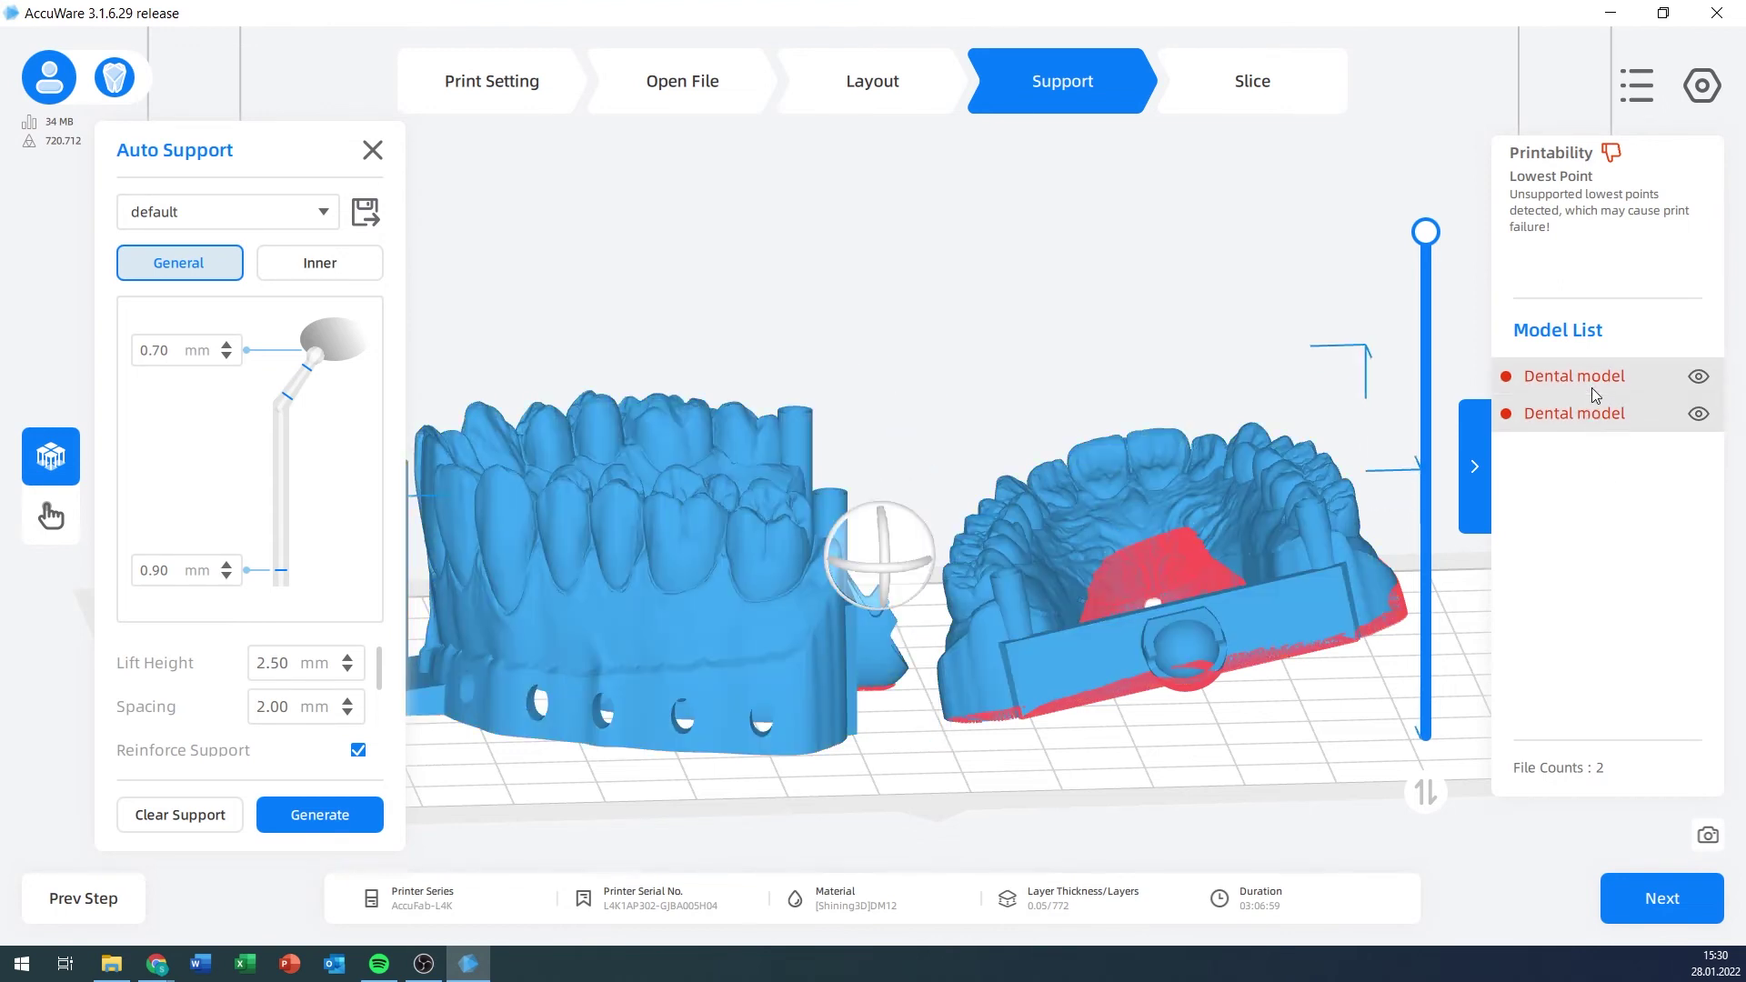
pyautogui.click(342, 816)
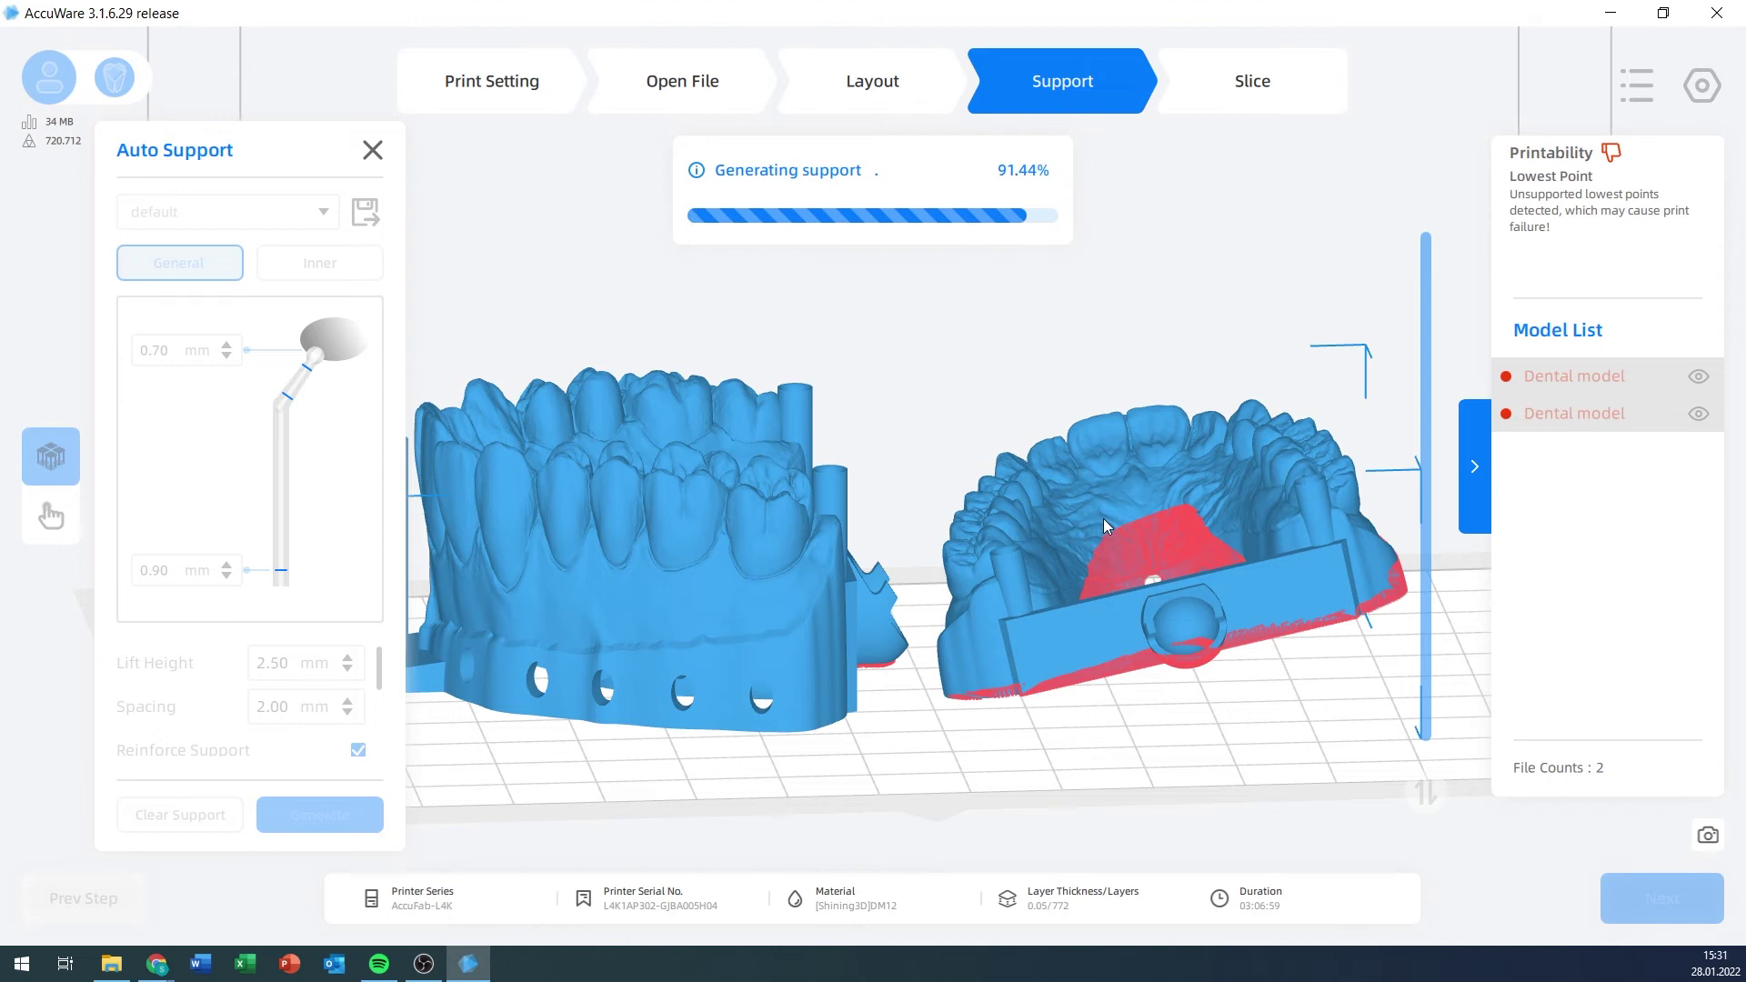
pyautogui.moveTo(1137, 617); pyautogui.dragTo(869, 764)
pyautogui.click(973, 787)
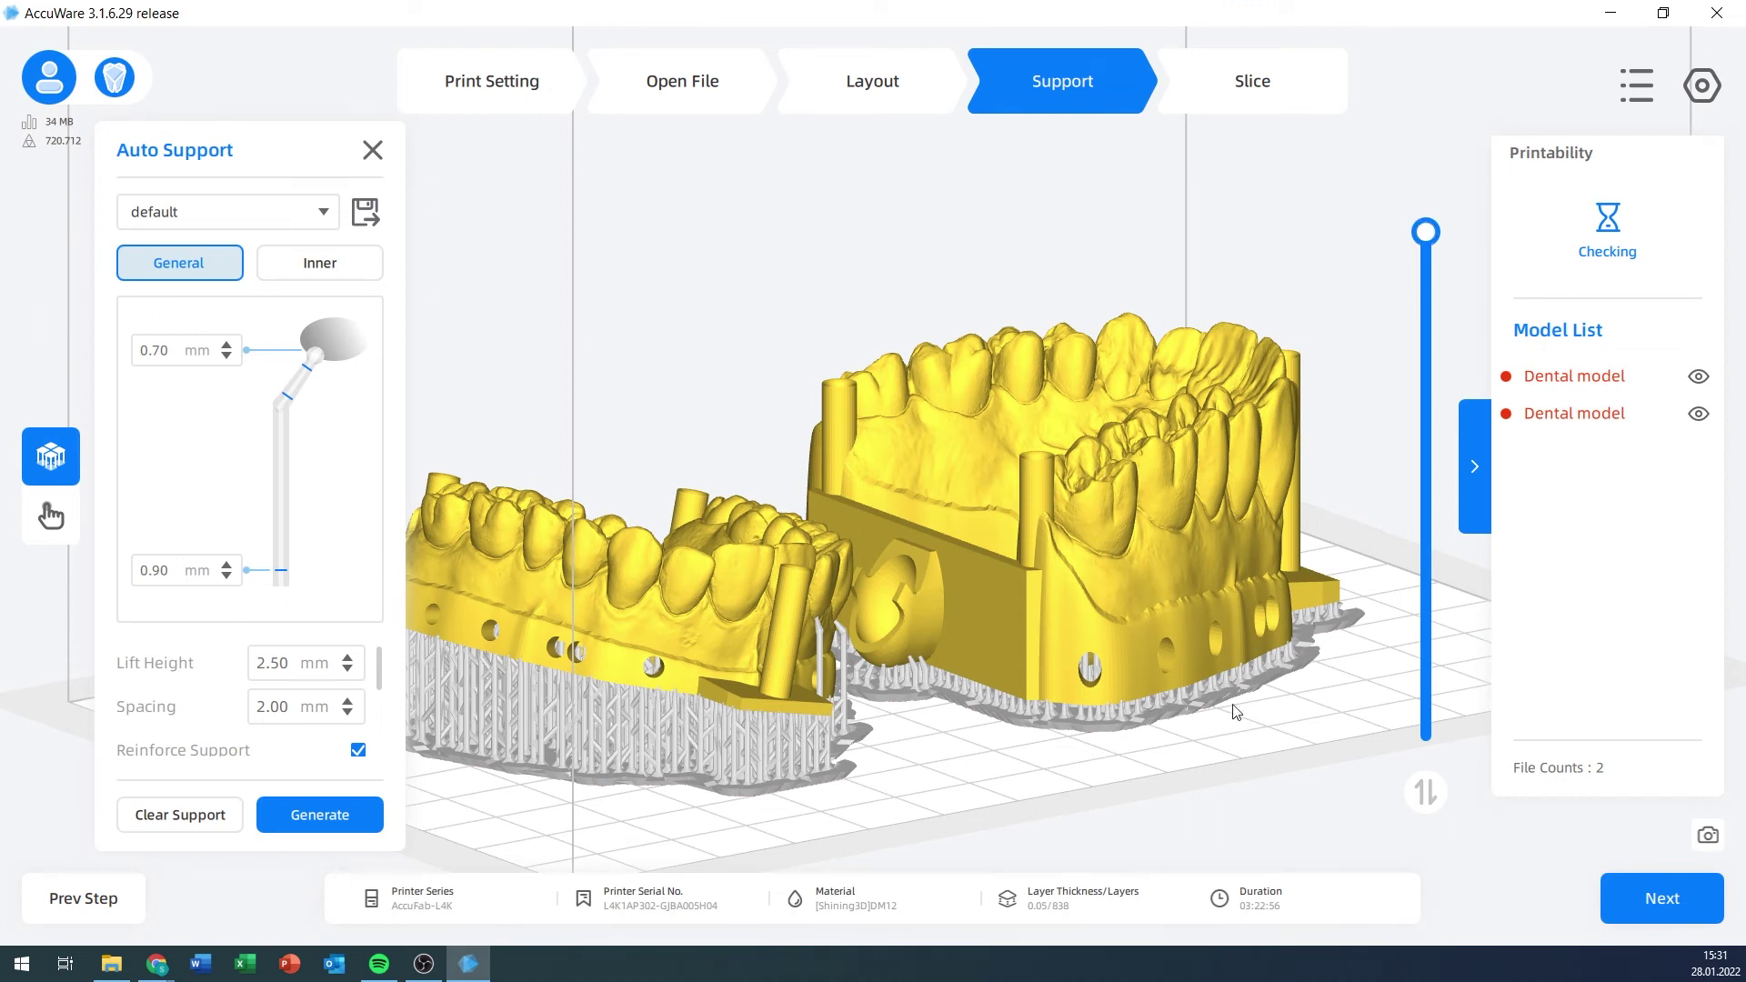
pyautogui.moveTo(1267, 760); pyautogui.dragTo(1171, 714)
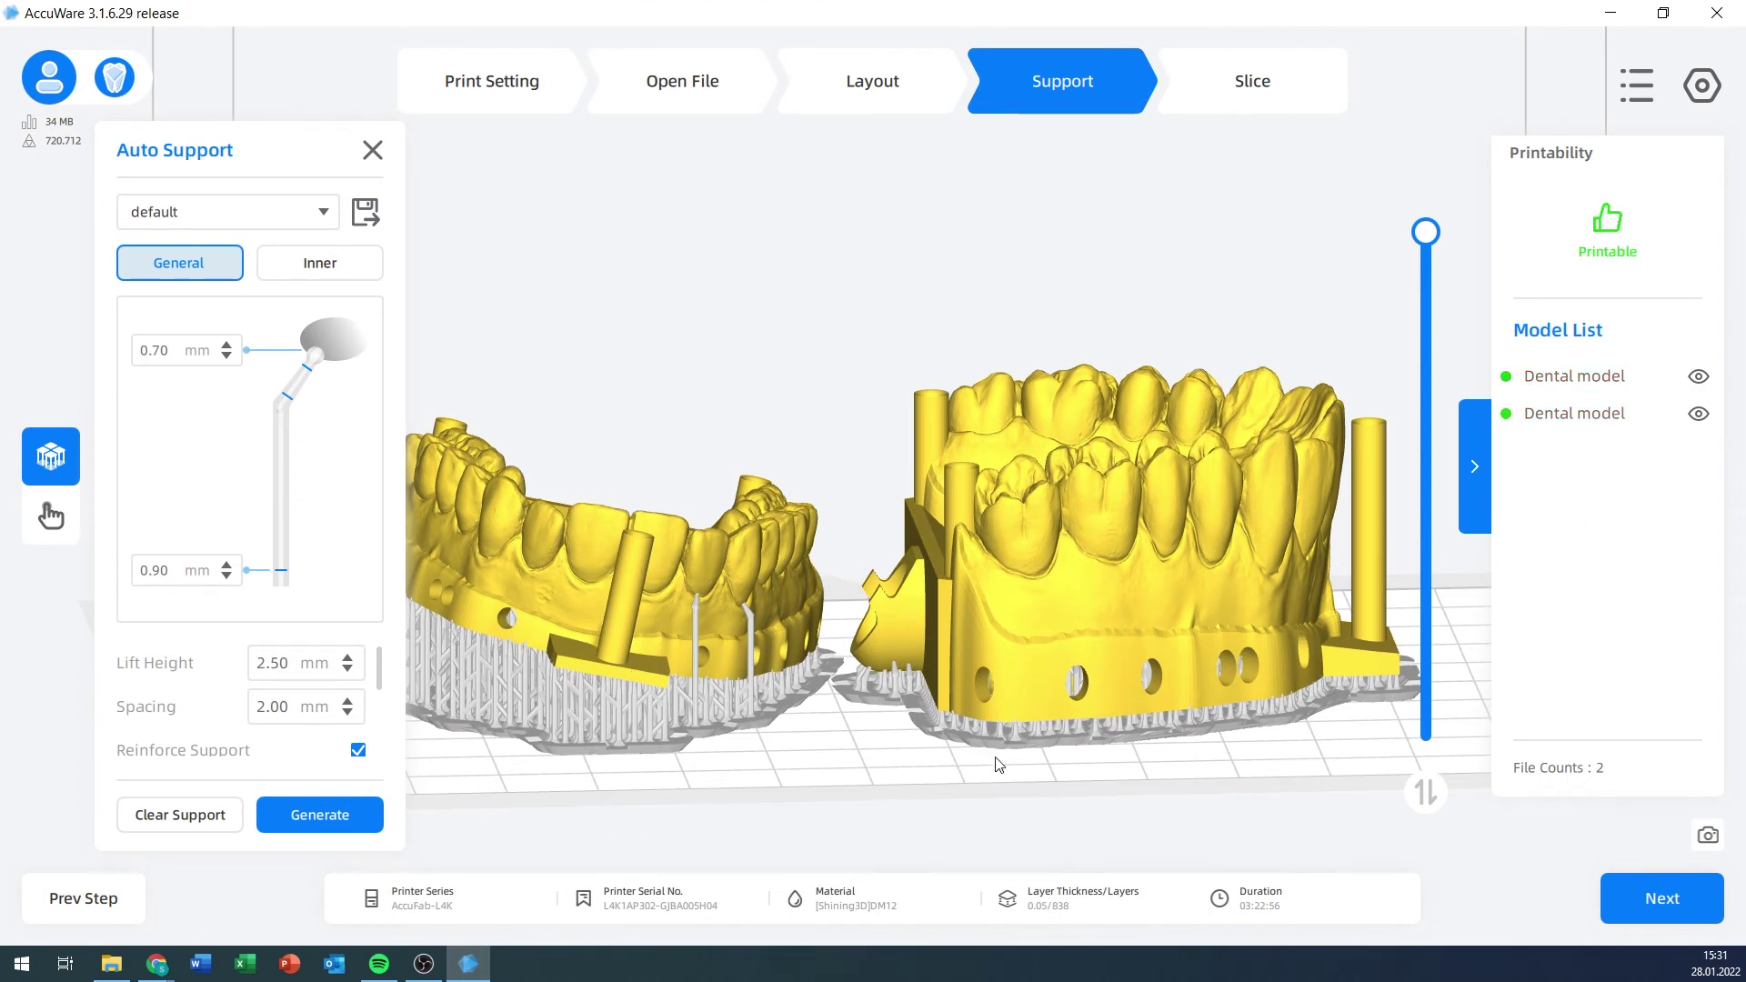
pyautogui.moveTo(998, 761); pyautogui.dragTo(1011, 757)
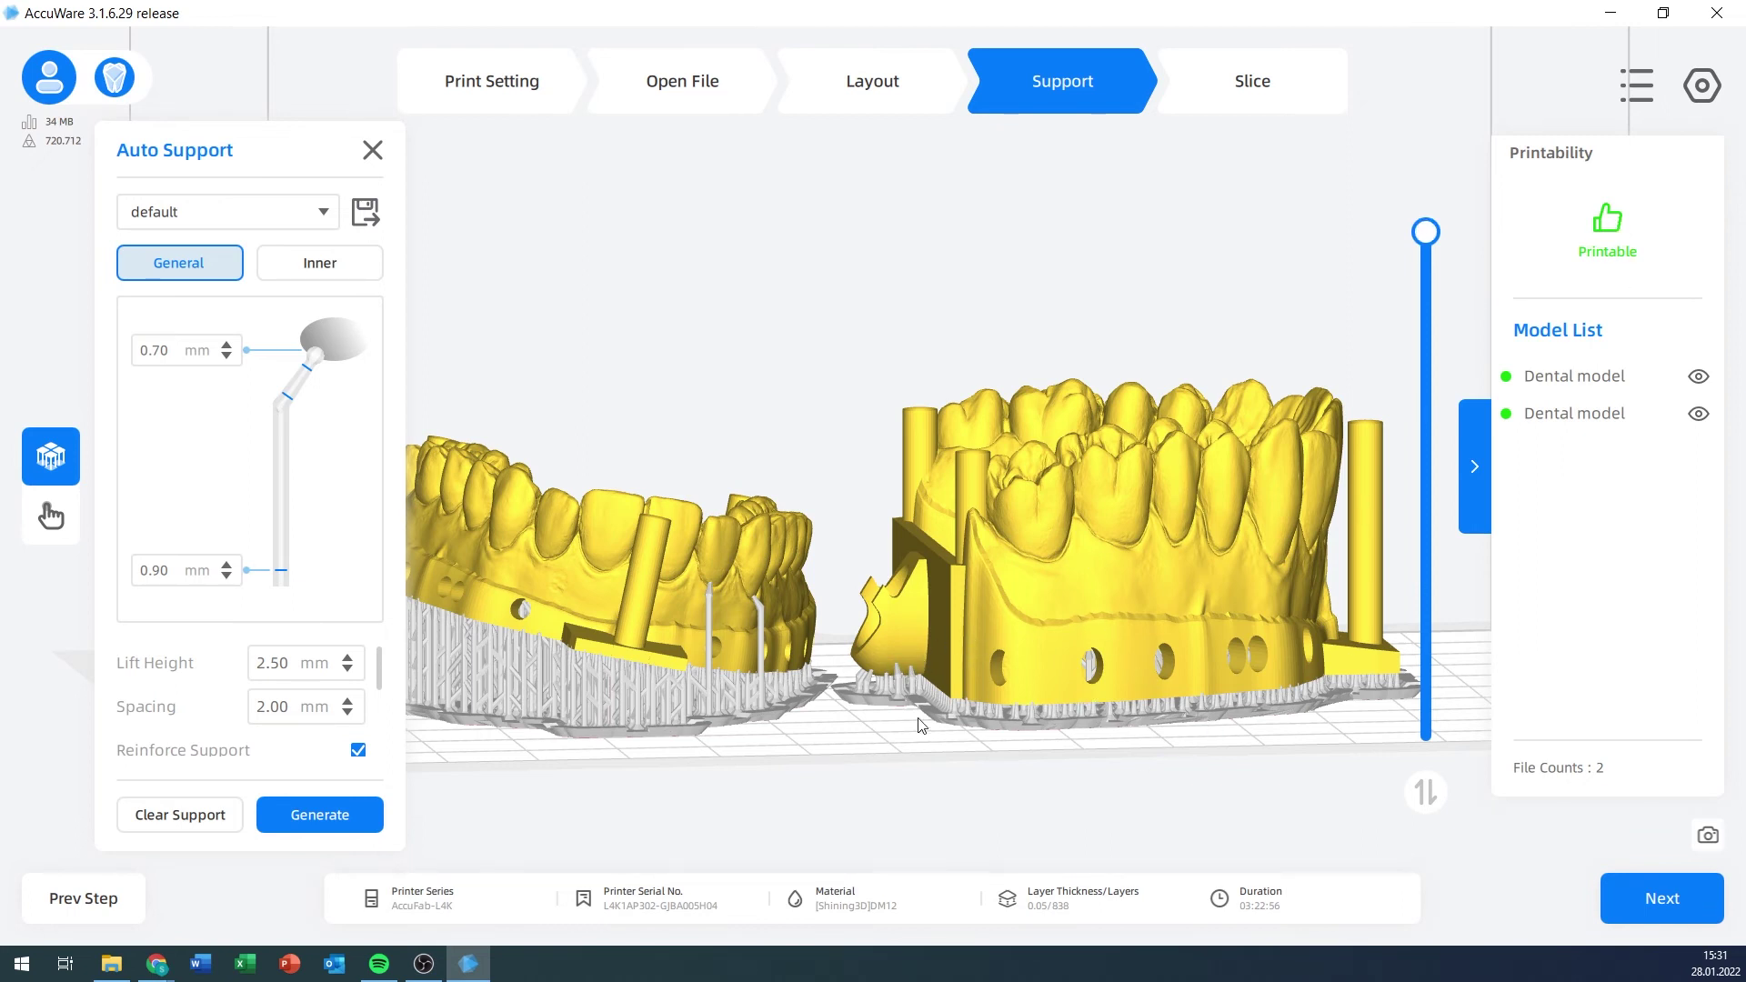
pyautogui.moveTo(921, 725)
pyautogui.mouseDown()
pyautogui.moveTo(1024, 689)
pyautogui.moveTo(1066, 630)
pyautogui.moveTo(1029, 587)
pyautogui.moveTo(902, 712)
pyautogui.mouseUp()
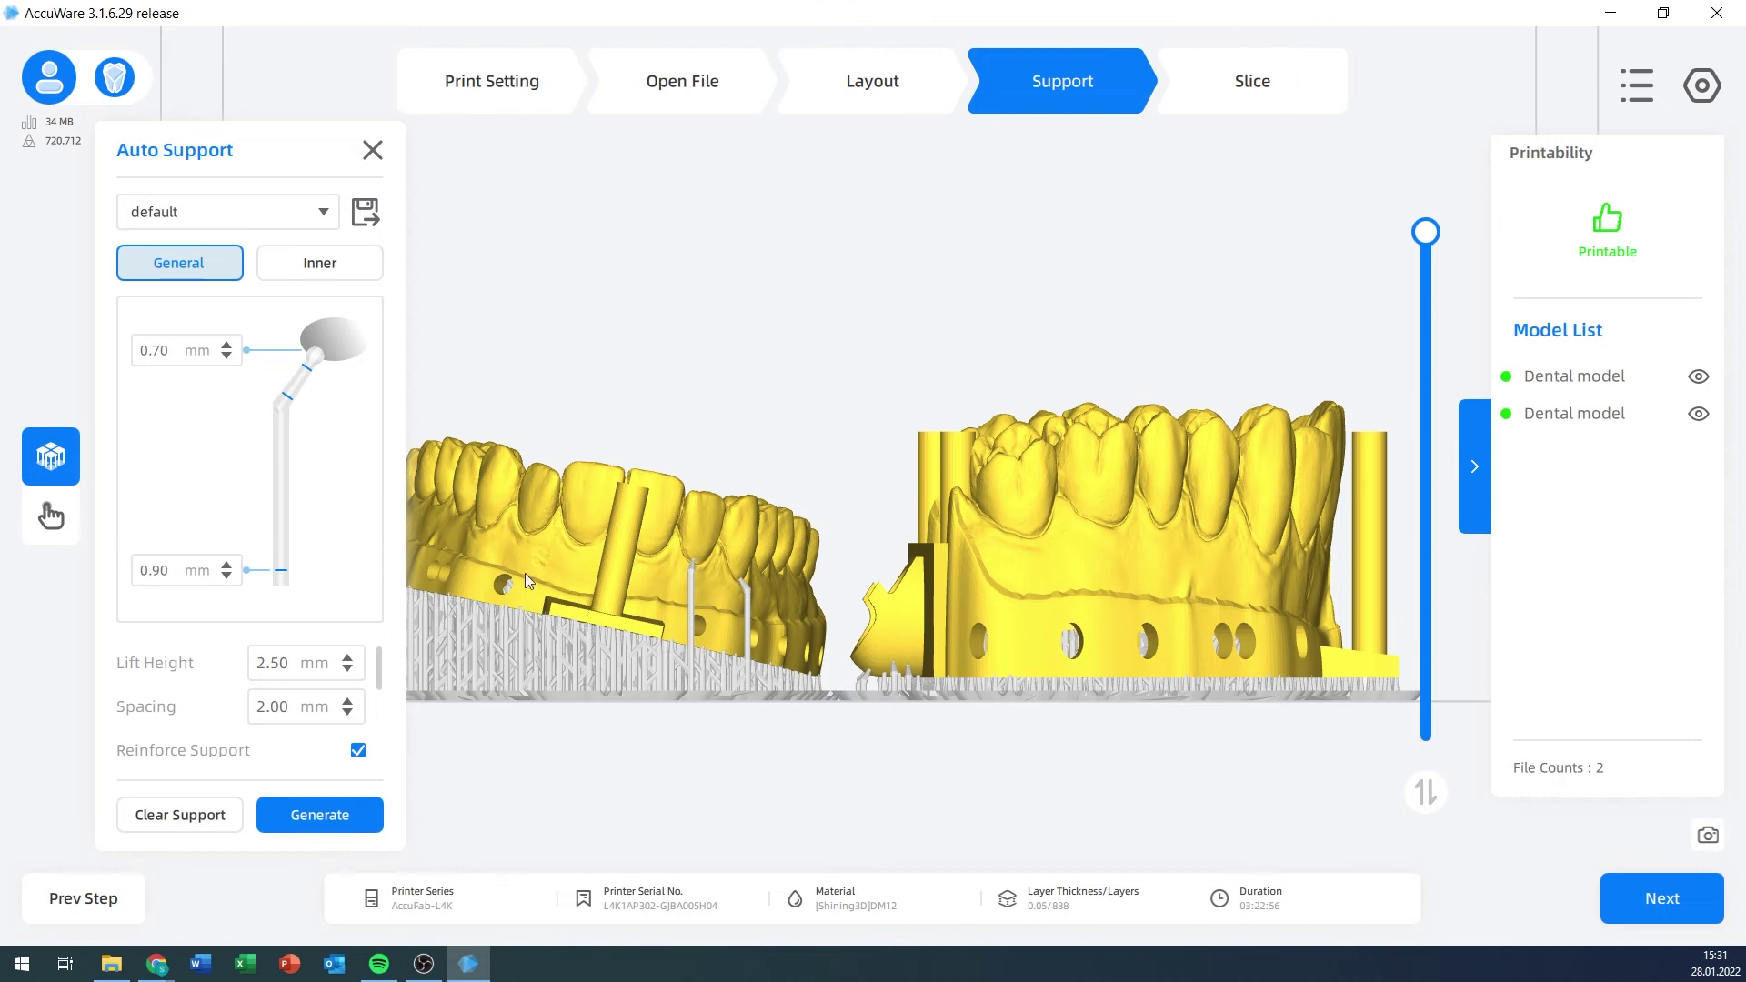
pyautogui.moveTo(807, 677); pyautogui.dragTo(624, 621)
pyautogui.scroll(5, 624, 620)
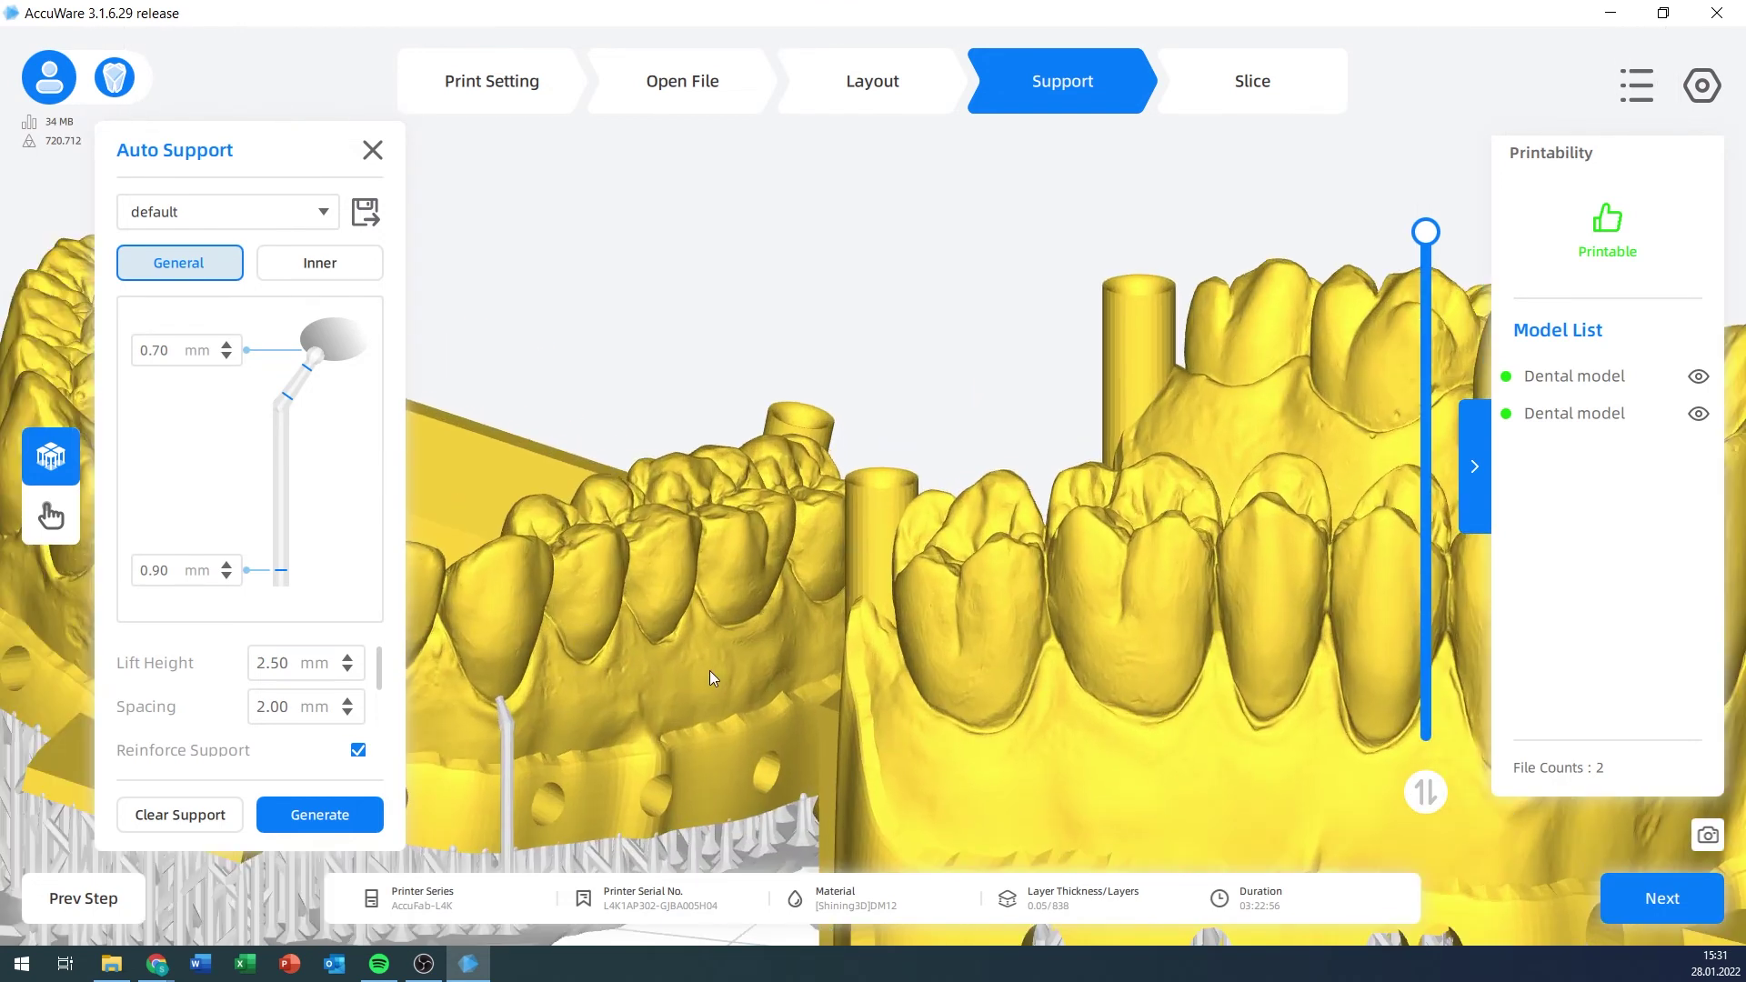
pyautogui.scroll(3, 508, 620)
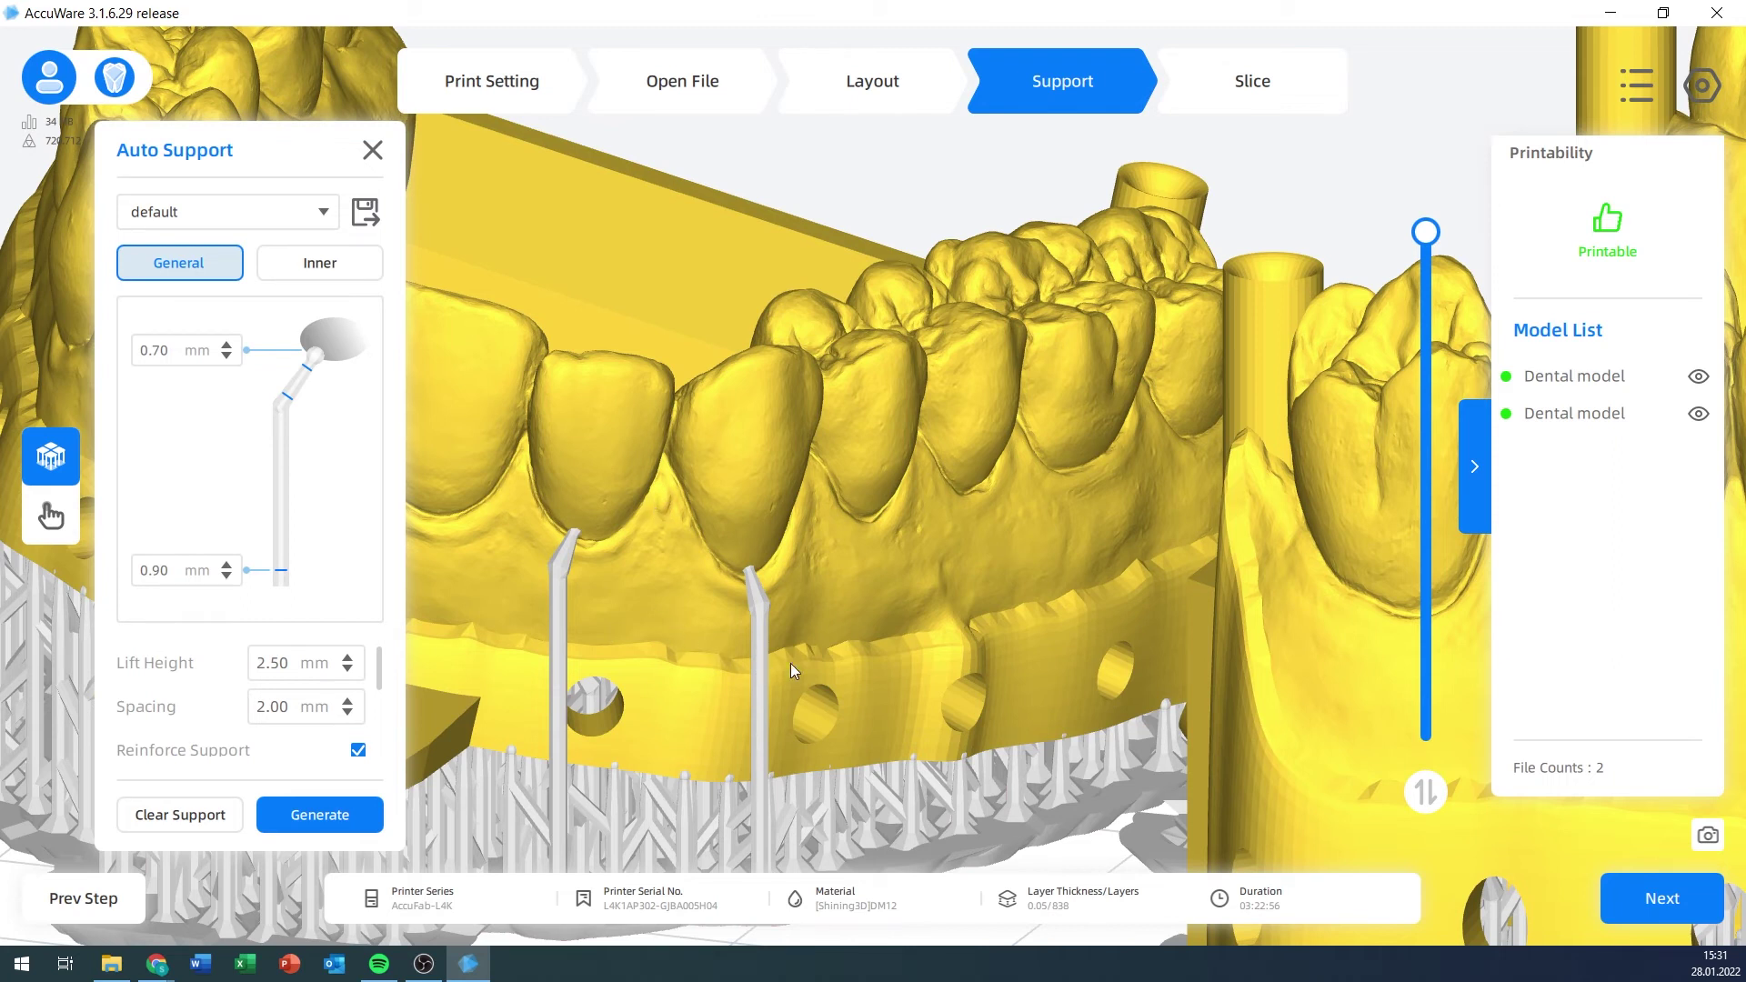
# - Open the Manual Support editor and add a support point on a tooth
pyautogui.click(52, 515)
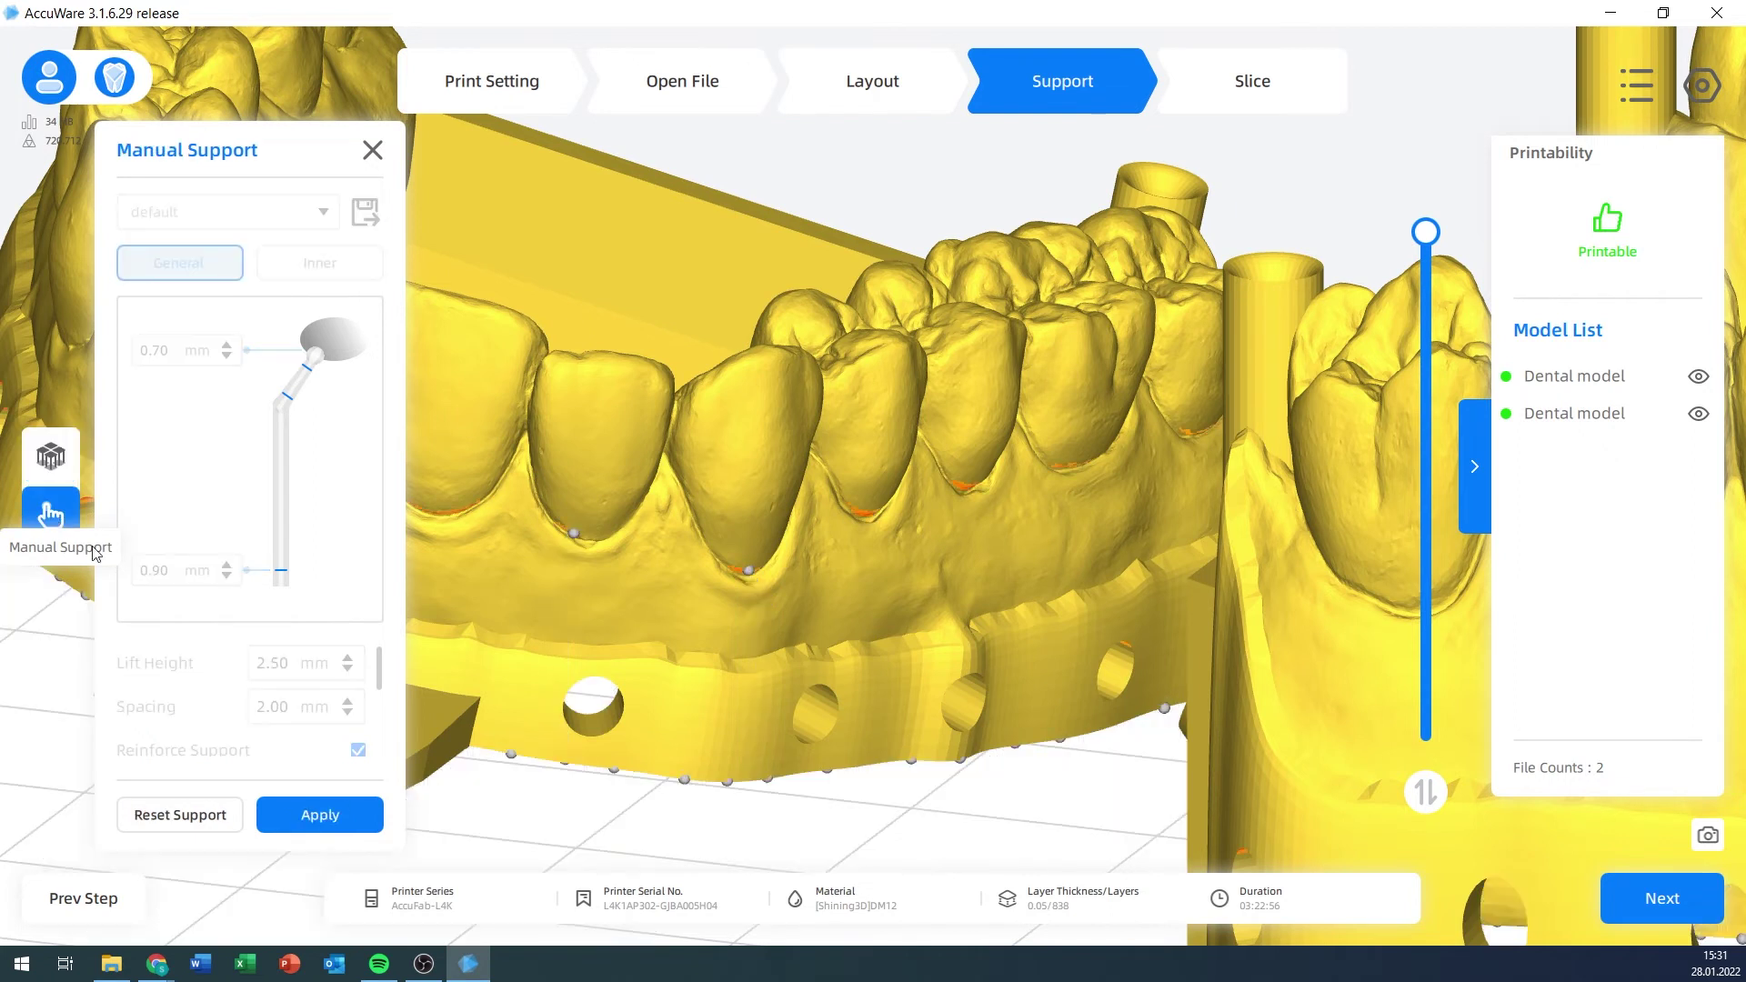
pyautogui.scroll(3, 581, 613)
pyautogui.scroll(-3, 862, 711)
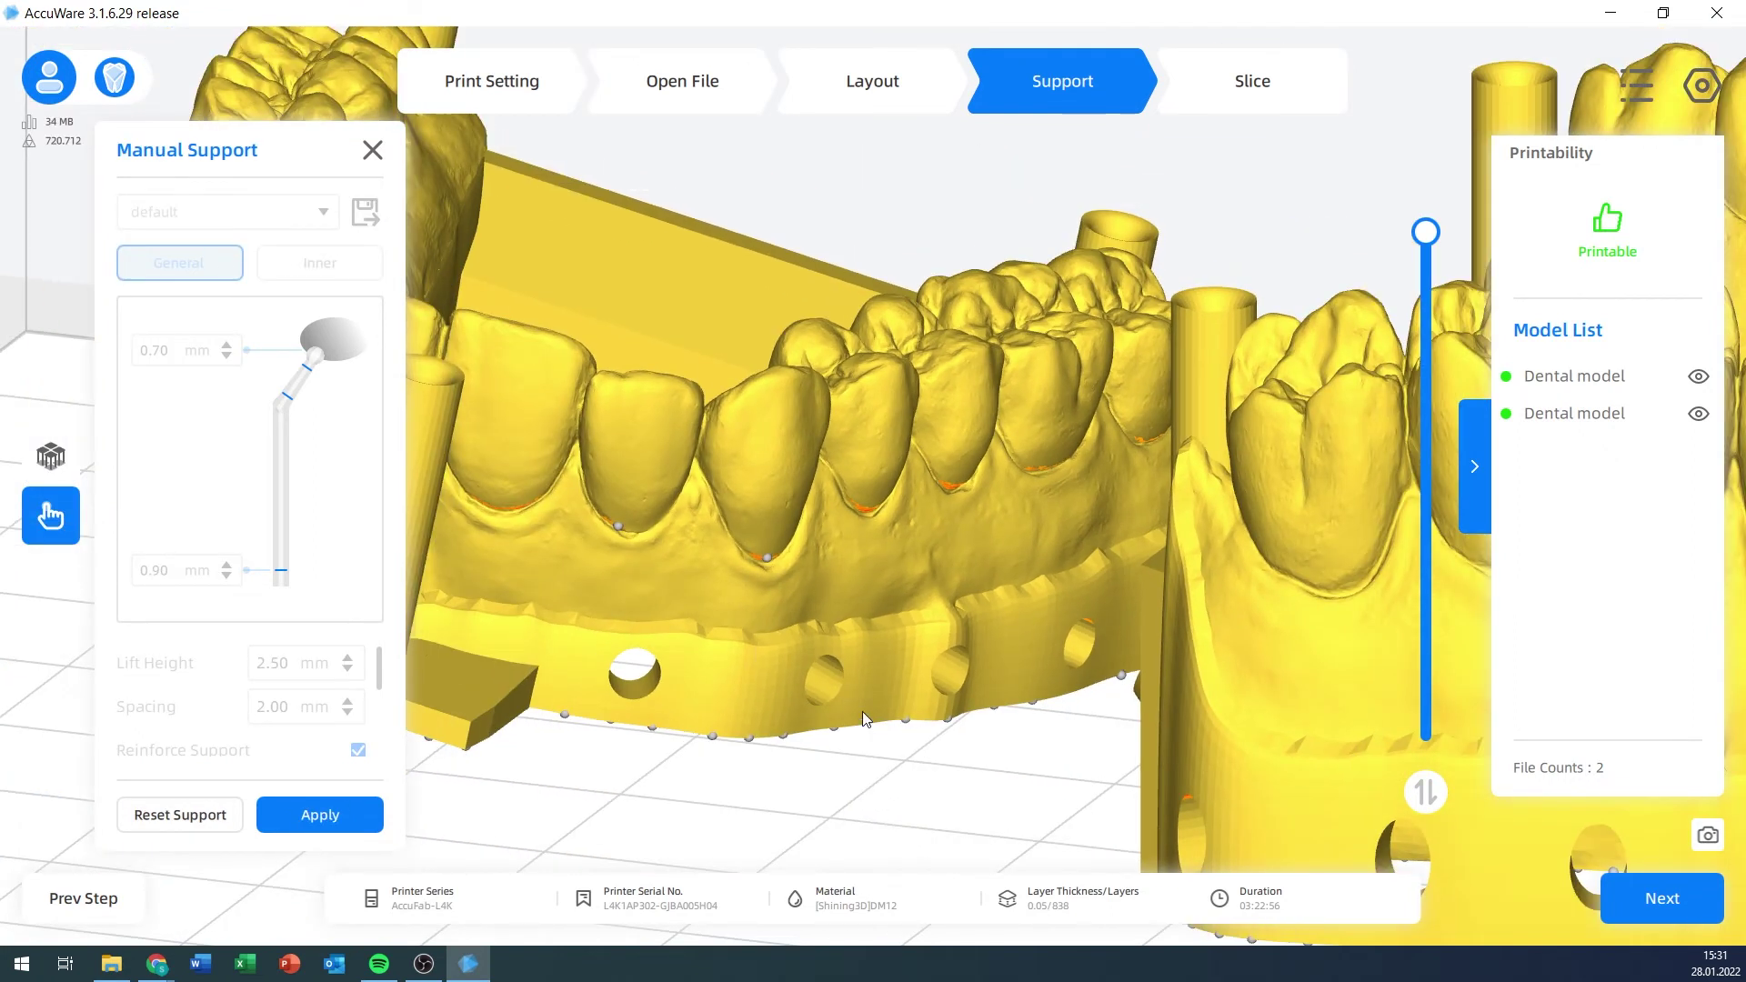
pyautogui.moveTo(863, 712); pyautogui.dragTo(857, 611, button='right')
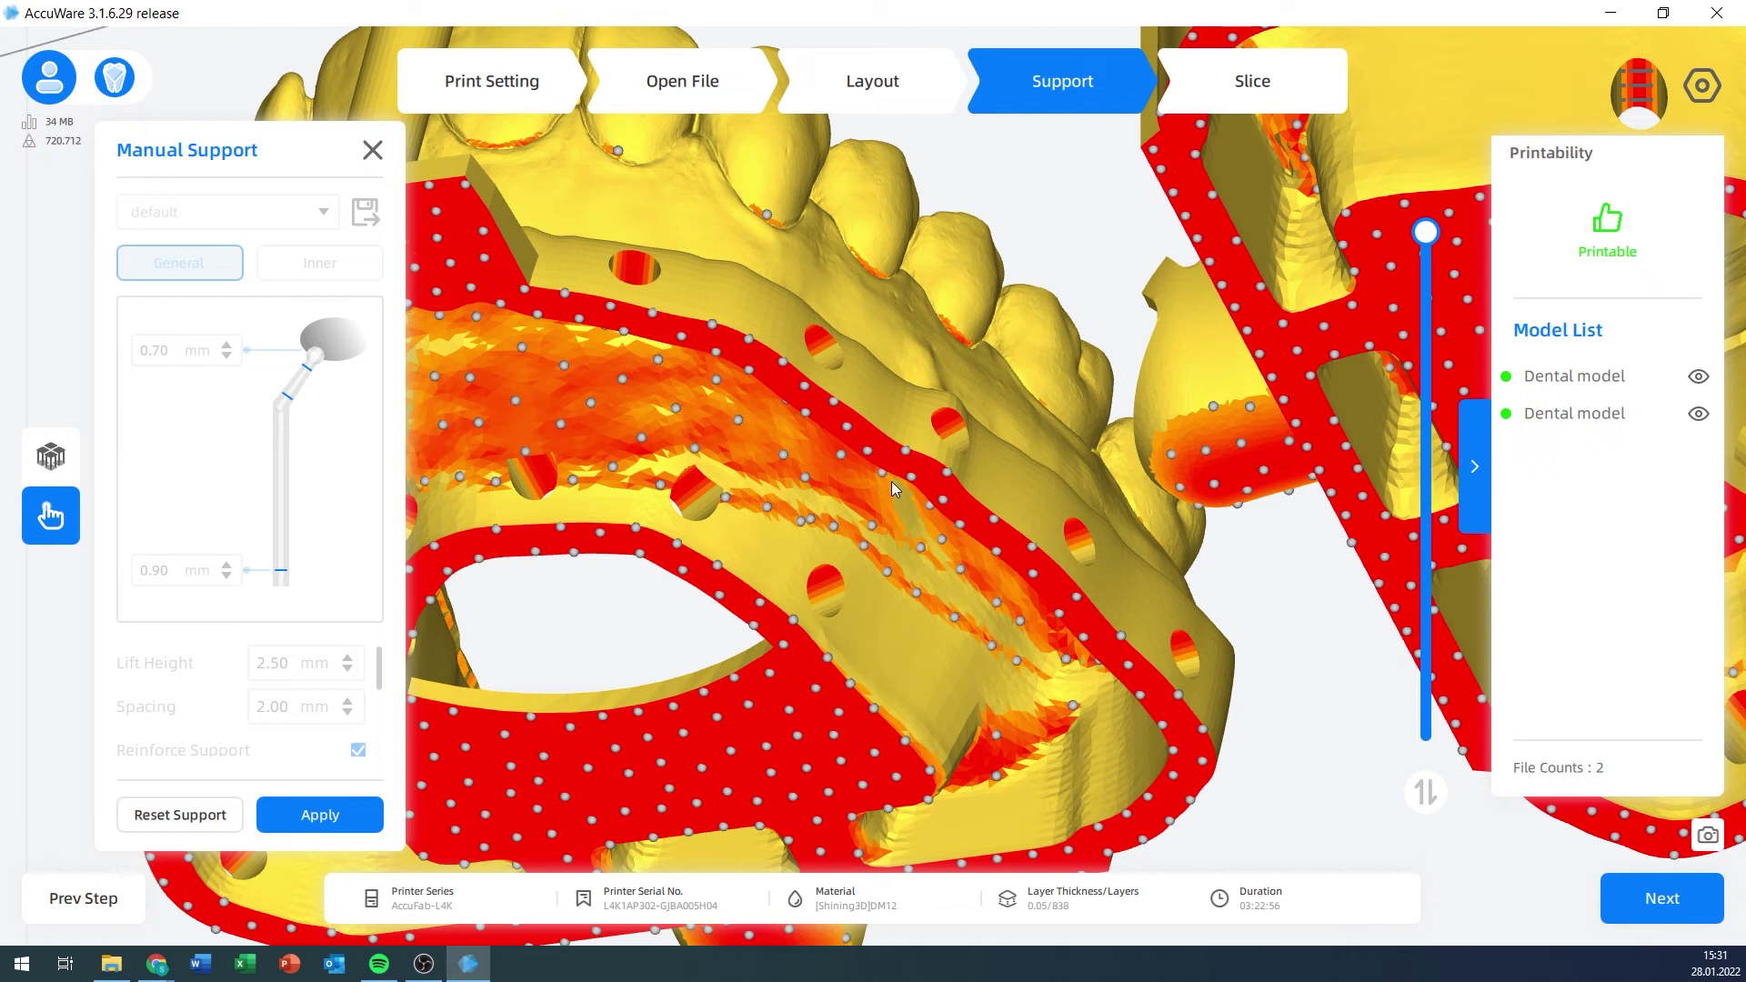
pyautogui.click(868, 450)
pyautogui.moveTo(882, 472); pyautogui.dragTo(855, 465, button='right')
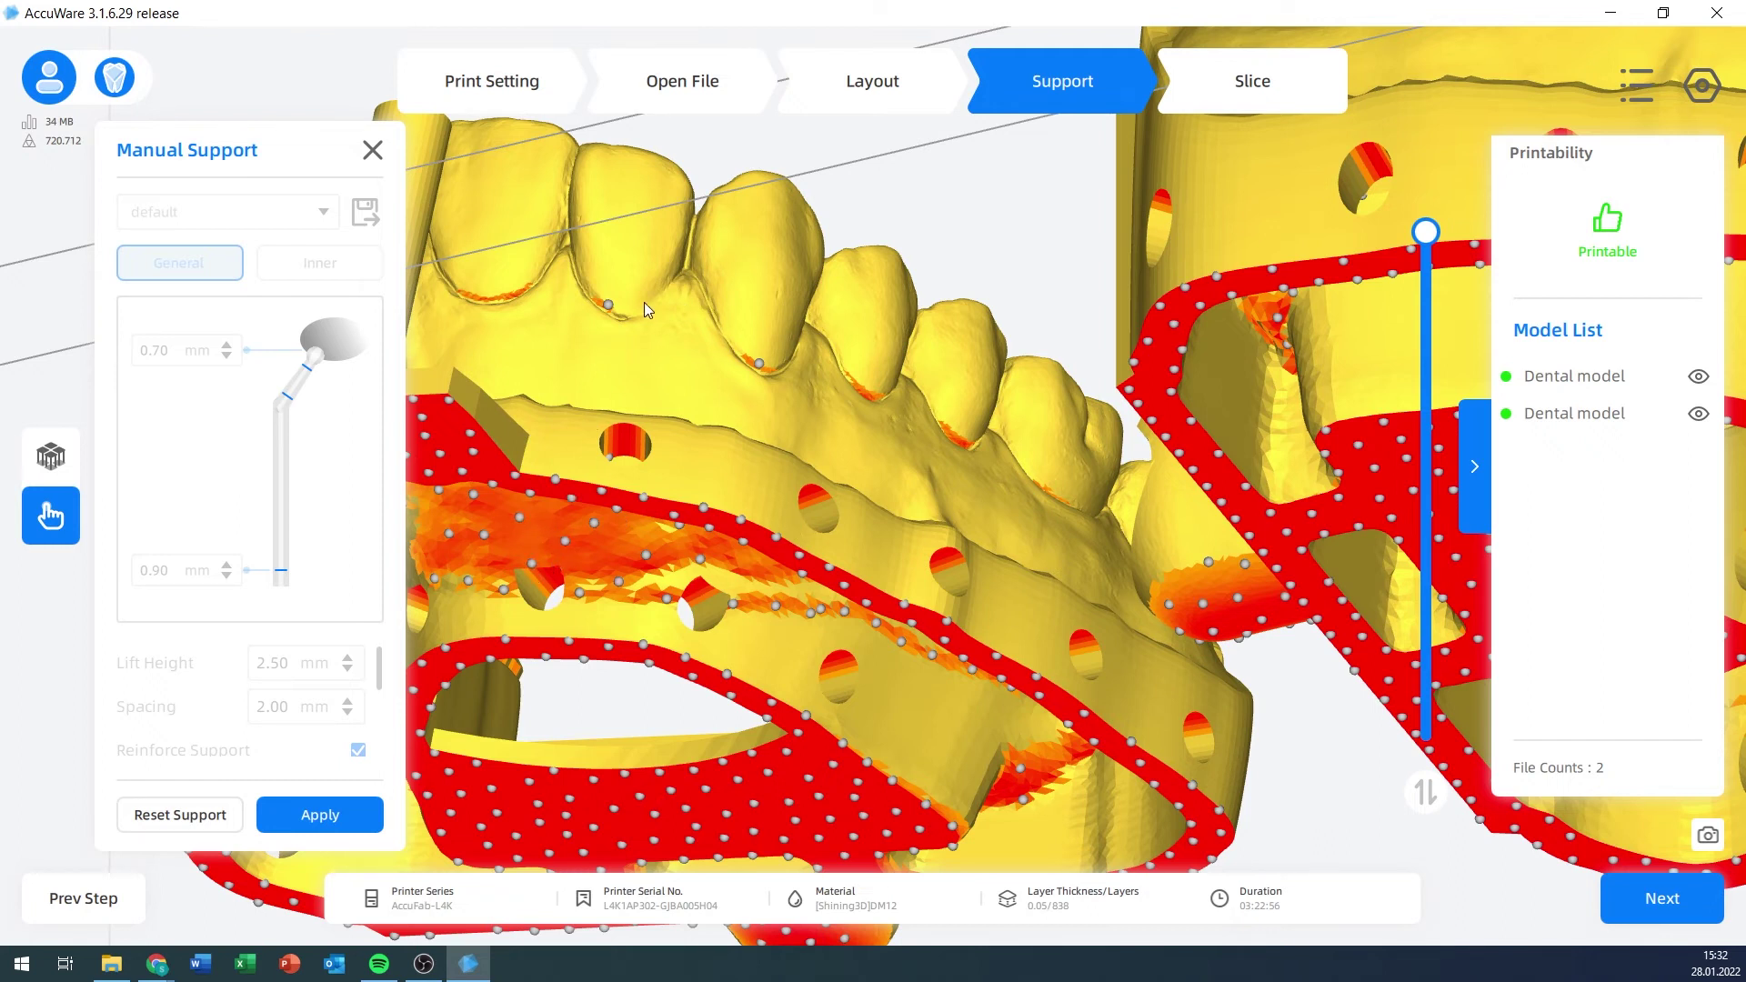
pyautogui.click(608, 305)
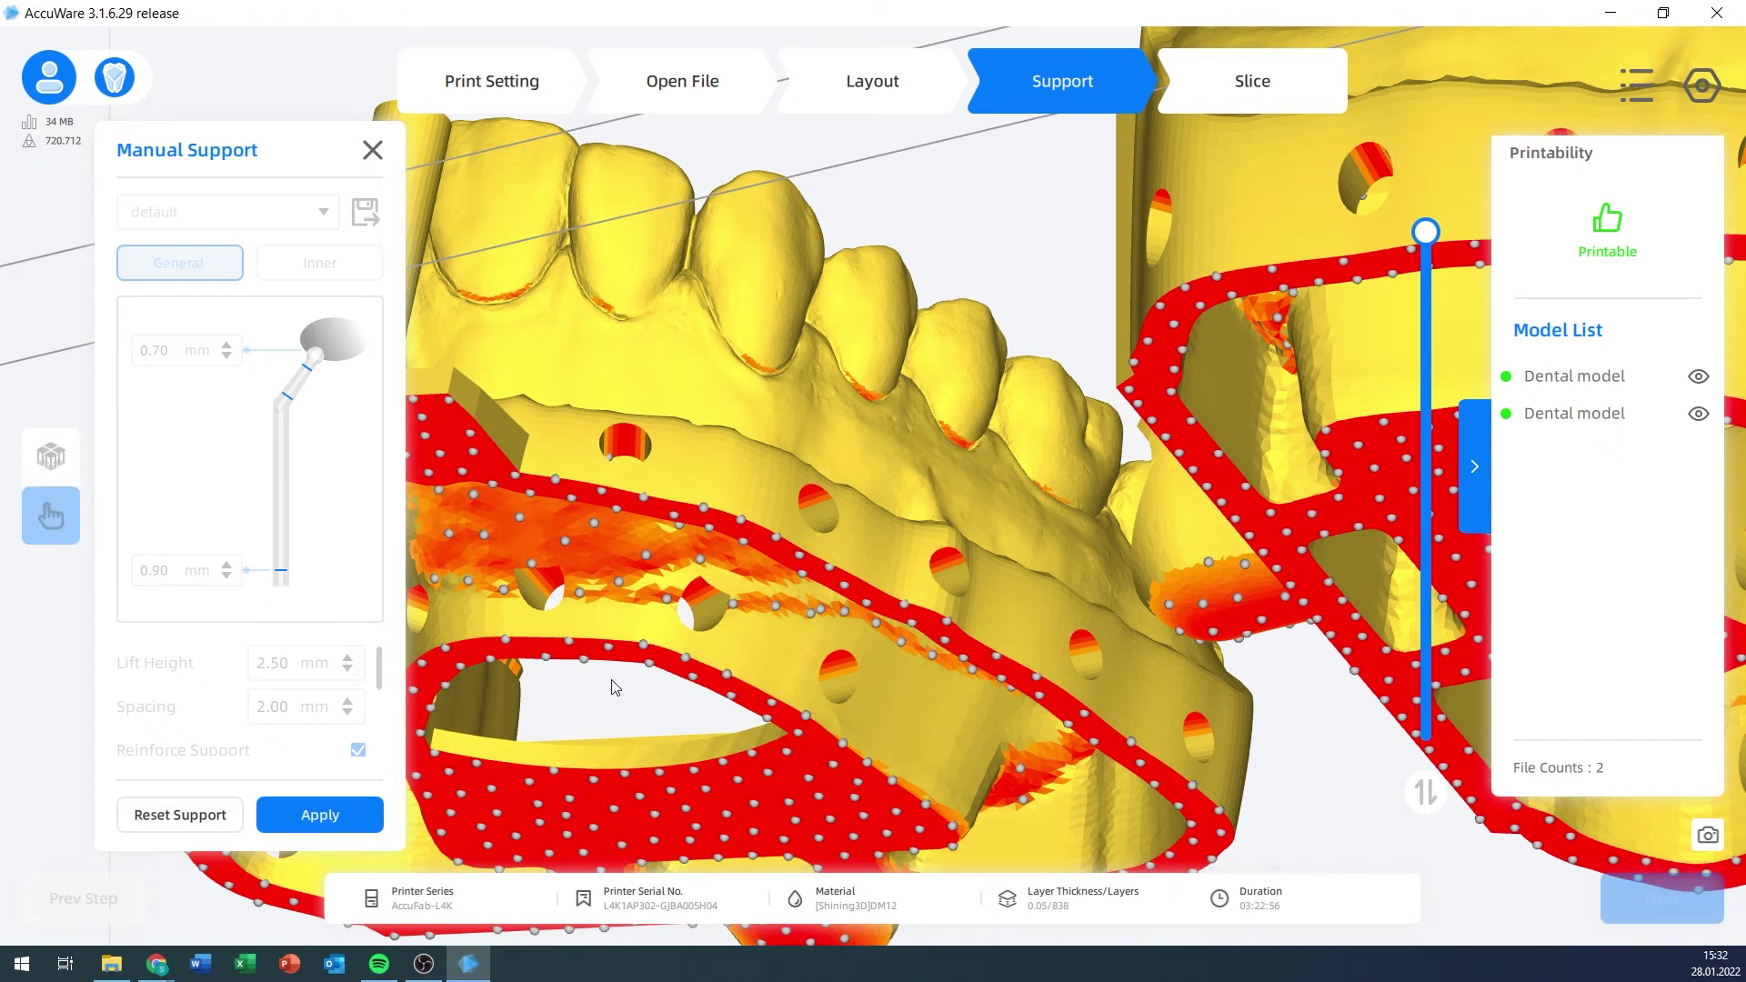
pyautogui.moveTo(608, 685); pyautogui.dragTo(656, 653, button='middle')
# - Add ten support points on the second model's red overhang
pyautogui.scroll(4, 657, 653)
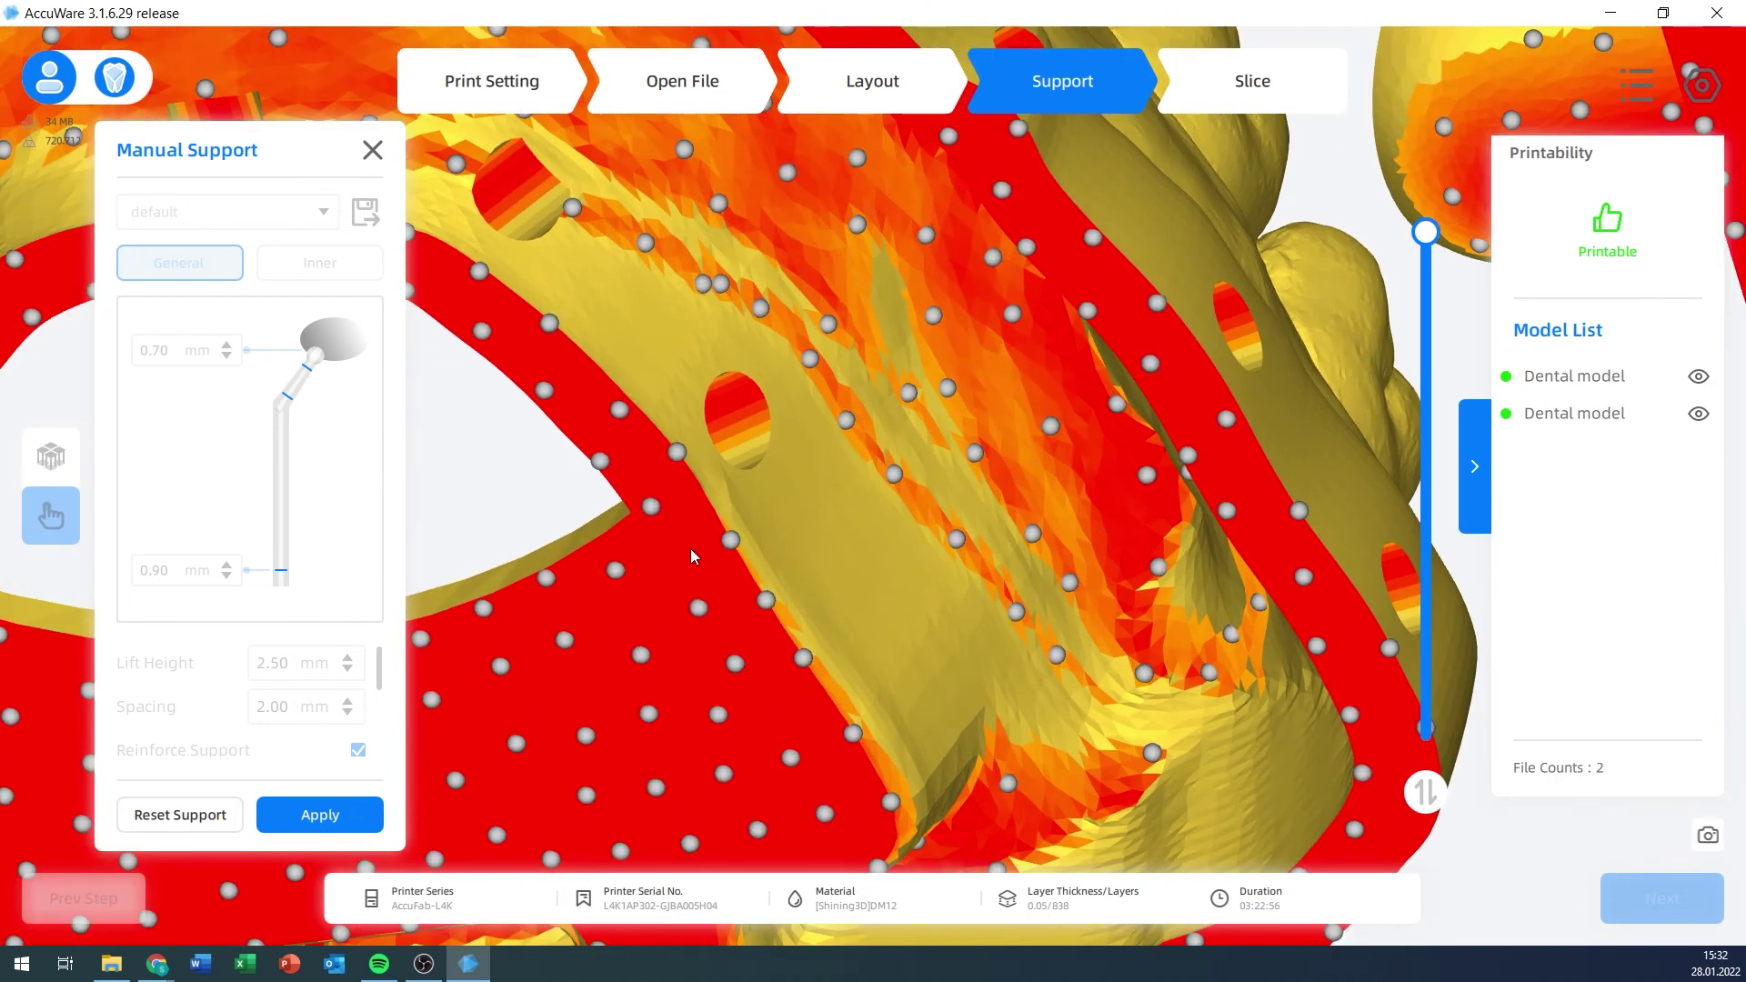
pyautogui.click(677, 560)
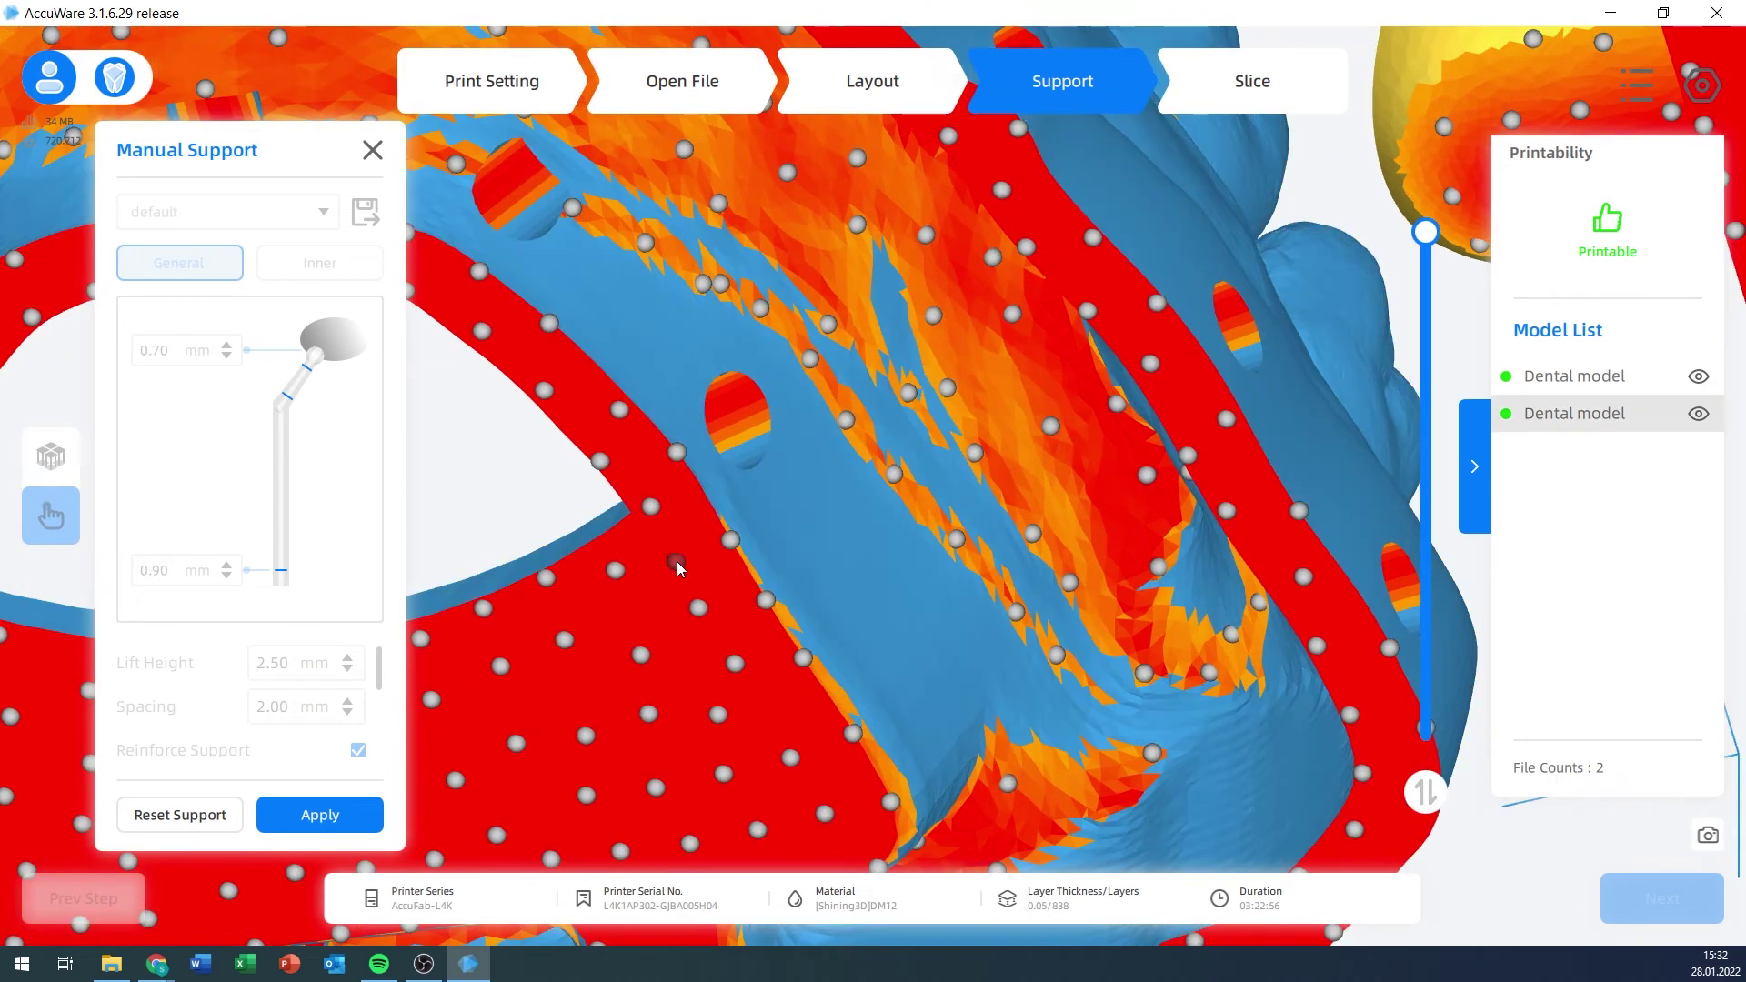
pyautogui.click(653, 603)
pyautogui.click(604, 615)
pyautogui.click(576, 595)
pyautogui.click(675, 632)
pyautogui.click(624, 631)
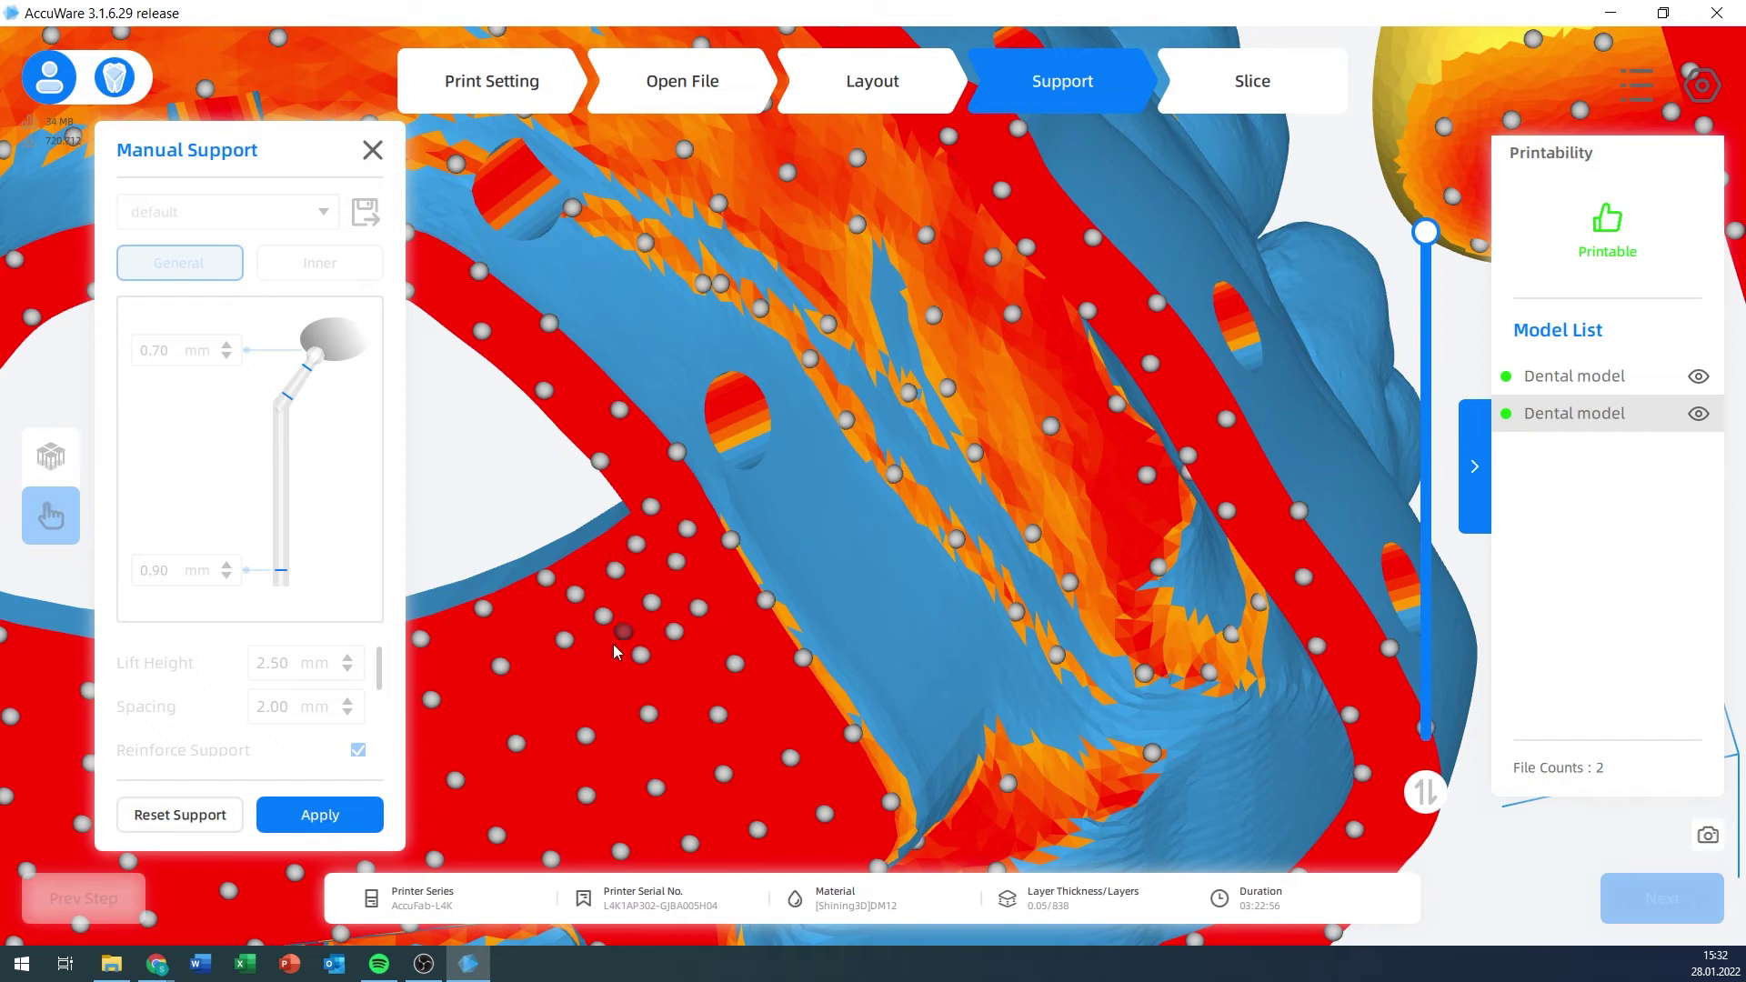
pyautogui.click(601, 661)
pyautogui.click(592, 636)
pyautogui.click(571, 616)
pyautogui.click(624, 594)
# - Box-delete the new point cluster, add two points, then reset the support points
pyautogui.moveTo(560, 702); pyautogui.dragTo(723, 551)
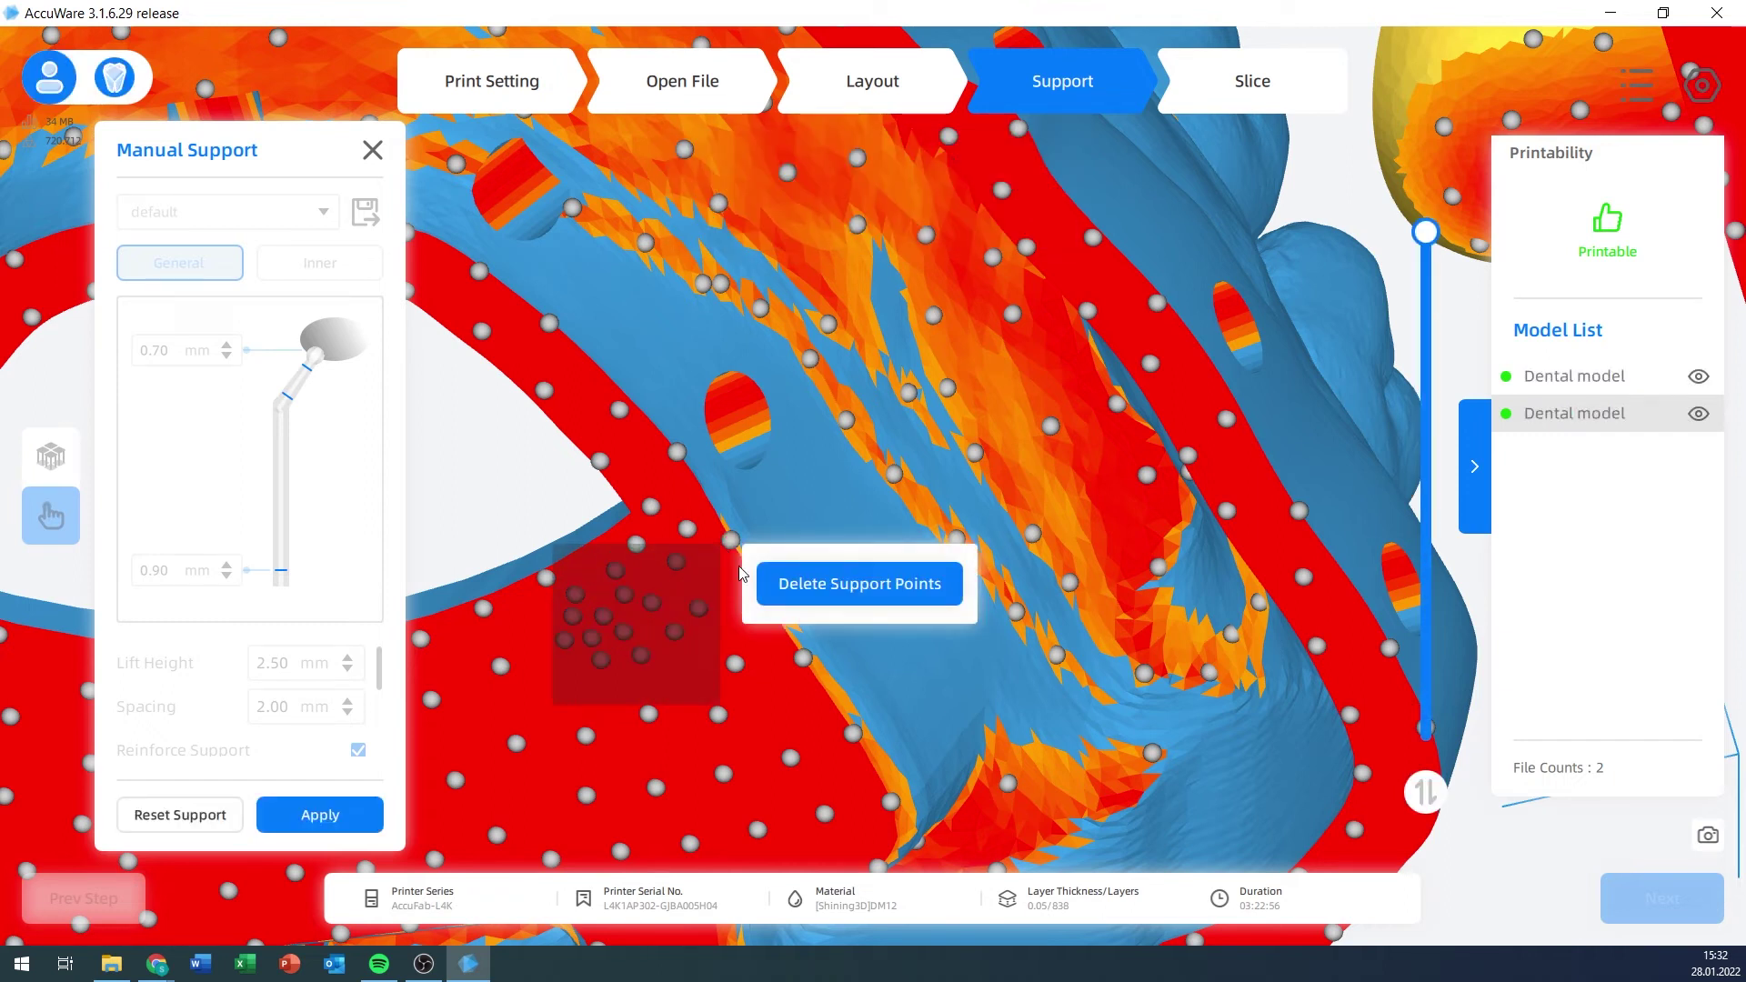
pyautogui.click(819, 587)
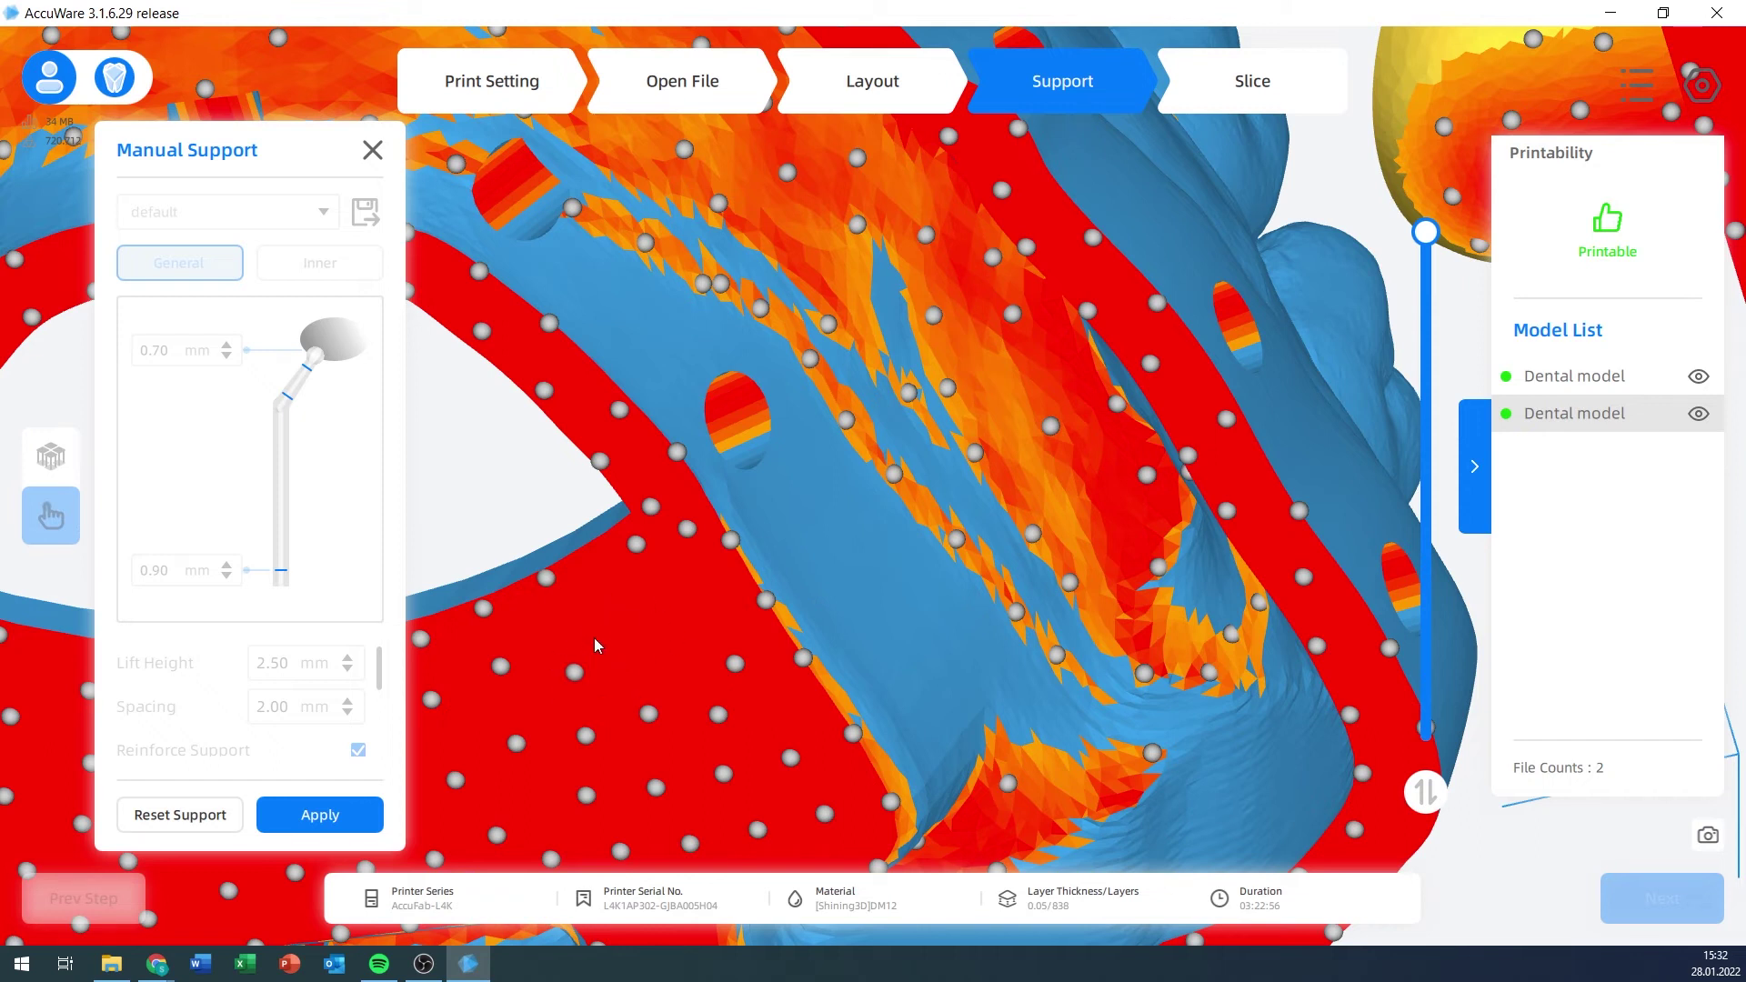
pyautogui.click(656, 595)
pyautogui.click(700, 613)
pyautogui.click(185, 815)
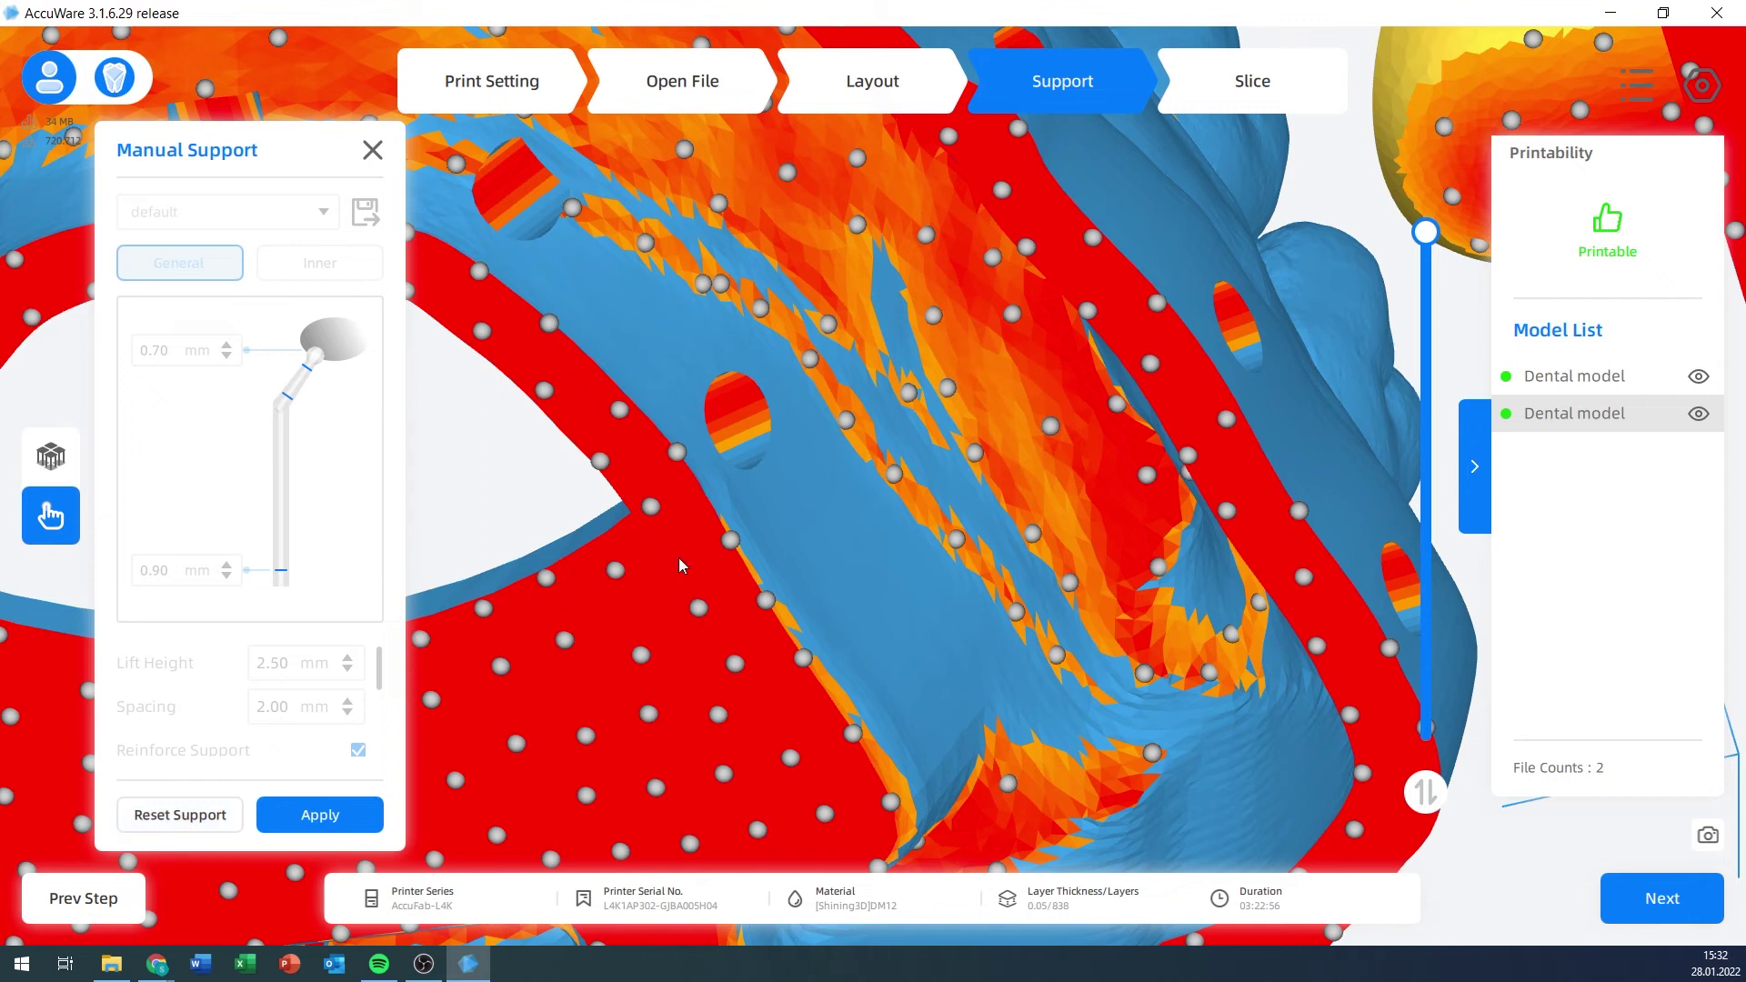
pyautogui.click(323, 816)
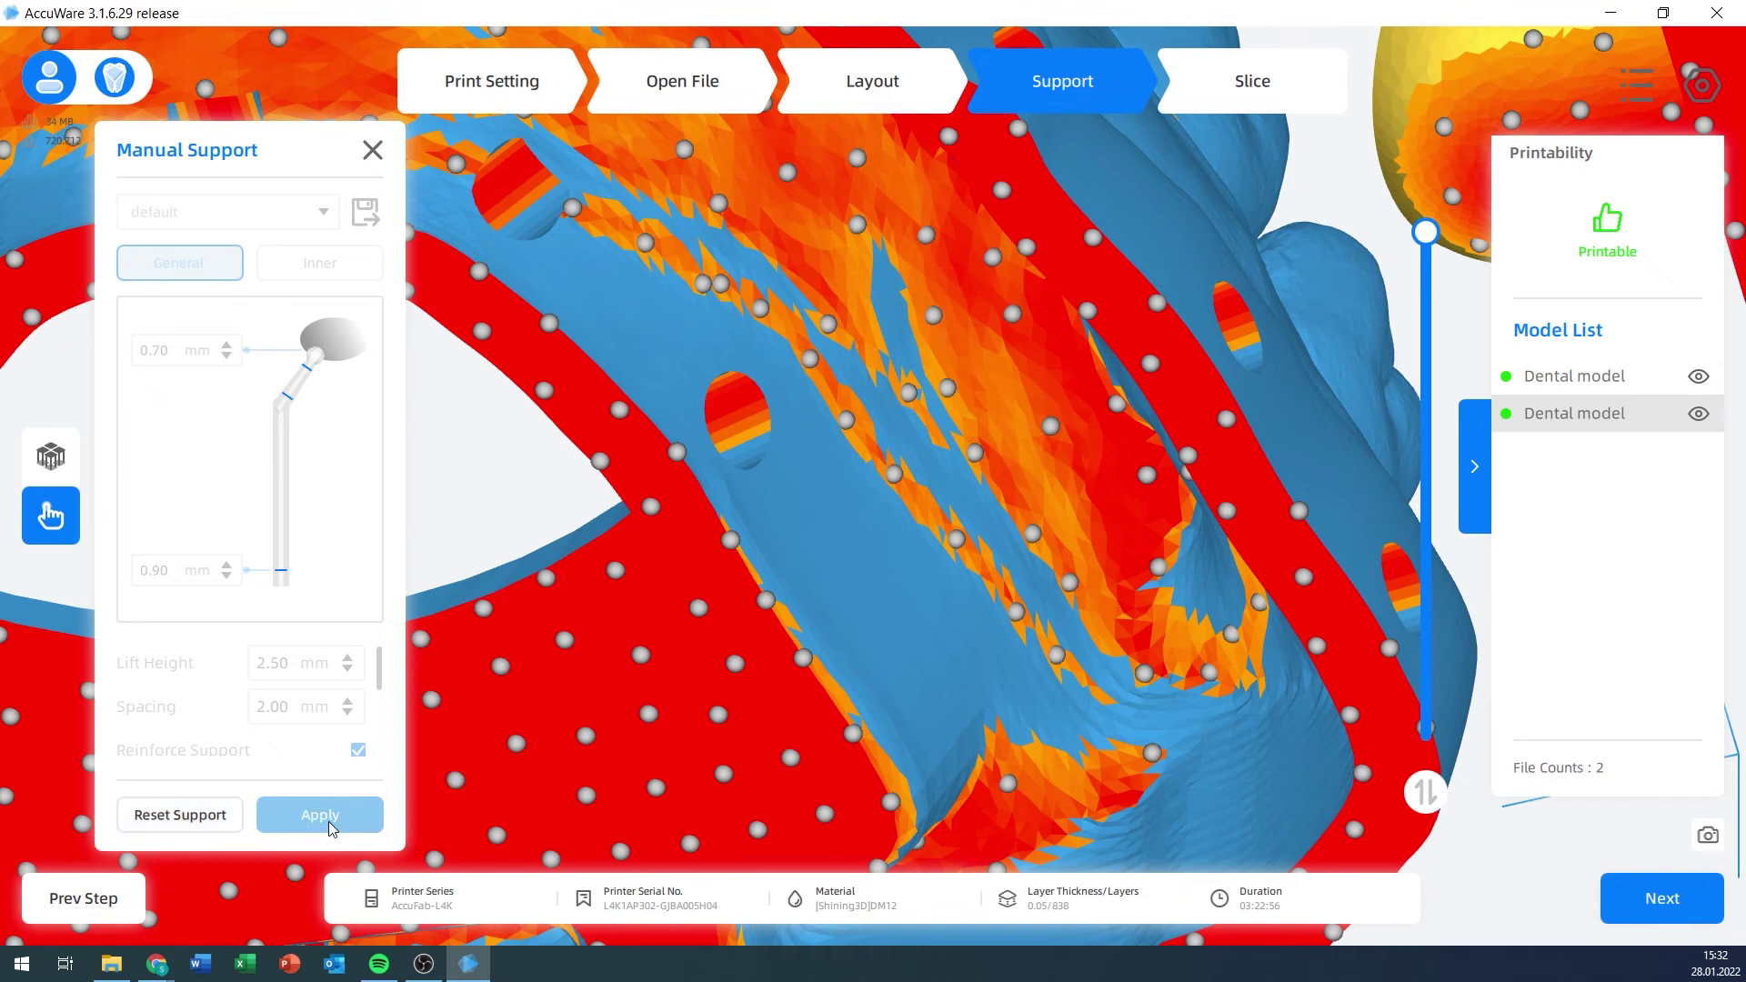
# - Apply the support points to regenerate supports under the blue model's teeth
pyautogui.scroll(-10, 1092, 495)
pyautogui.moveTo(908, 336); pyautogui.dragTo(853, 379, button='right')
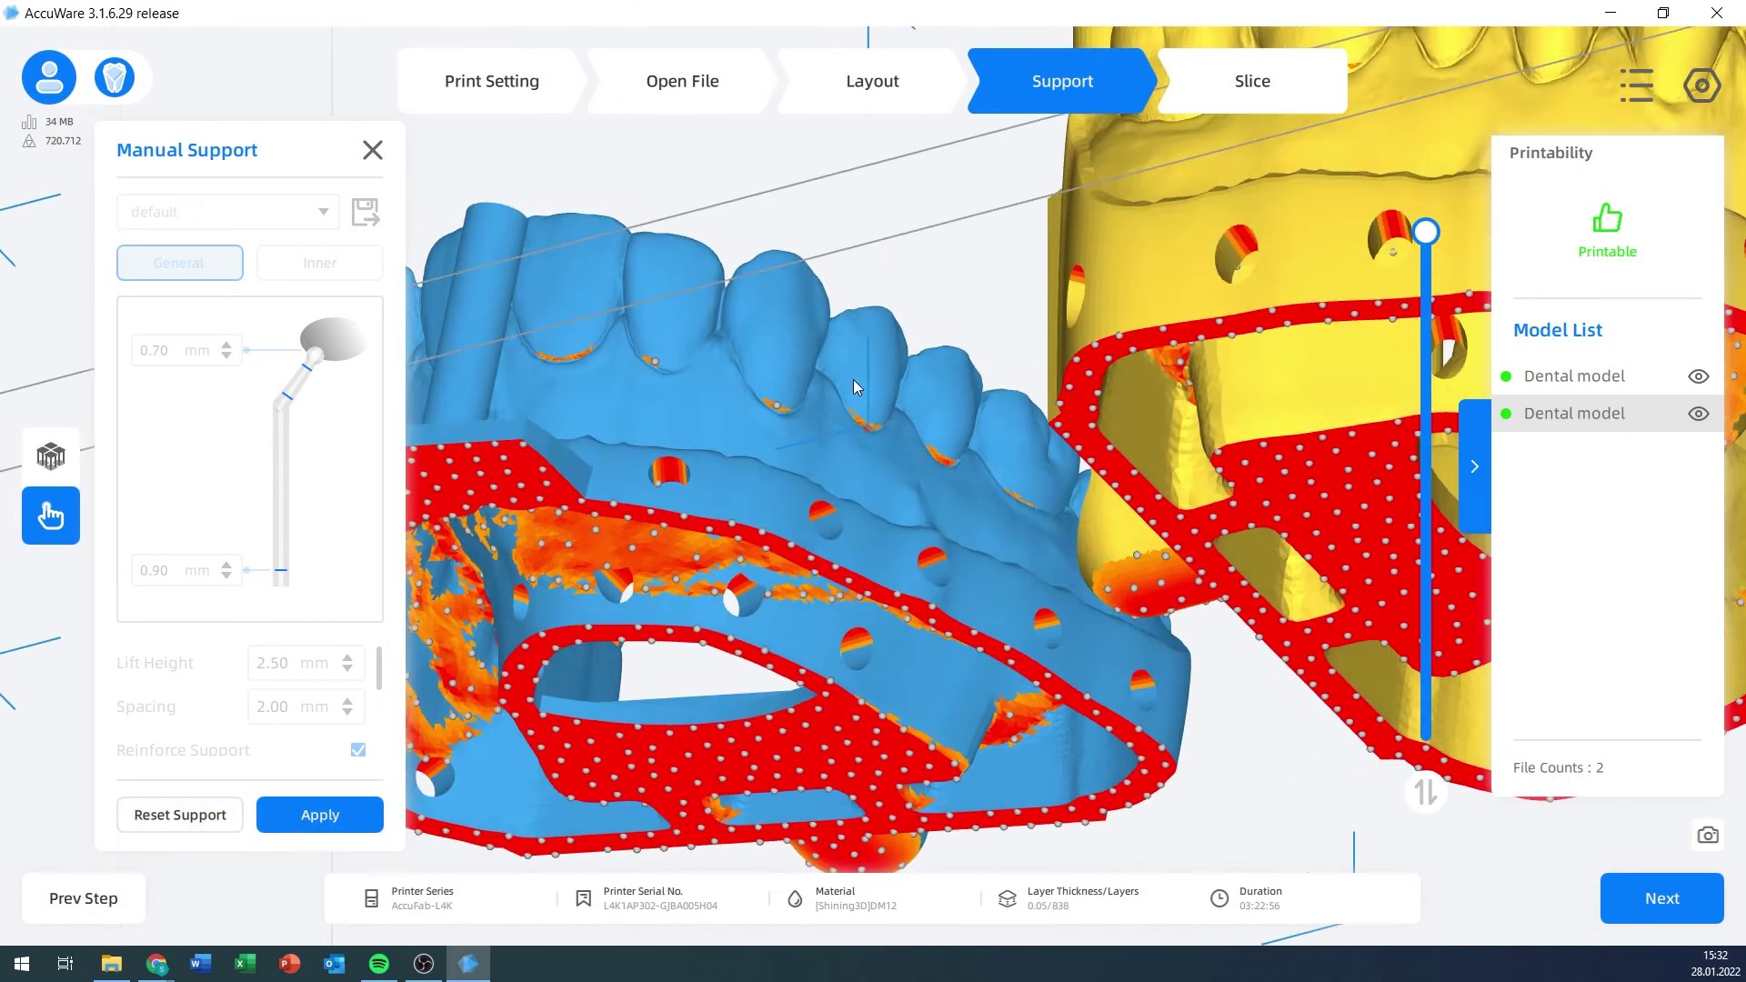
pyautogui.scroll(5, 853, 379)
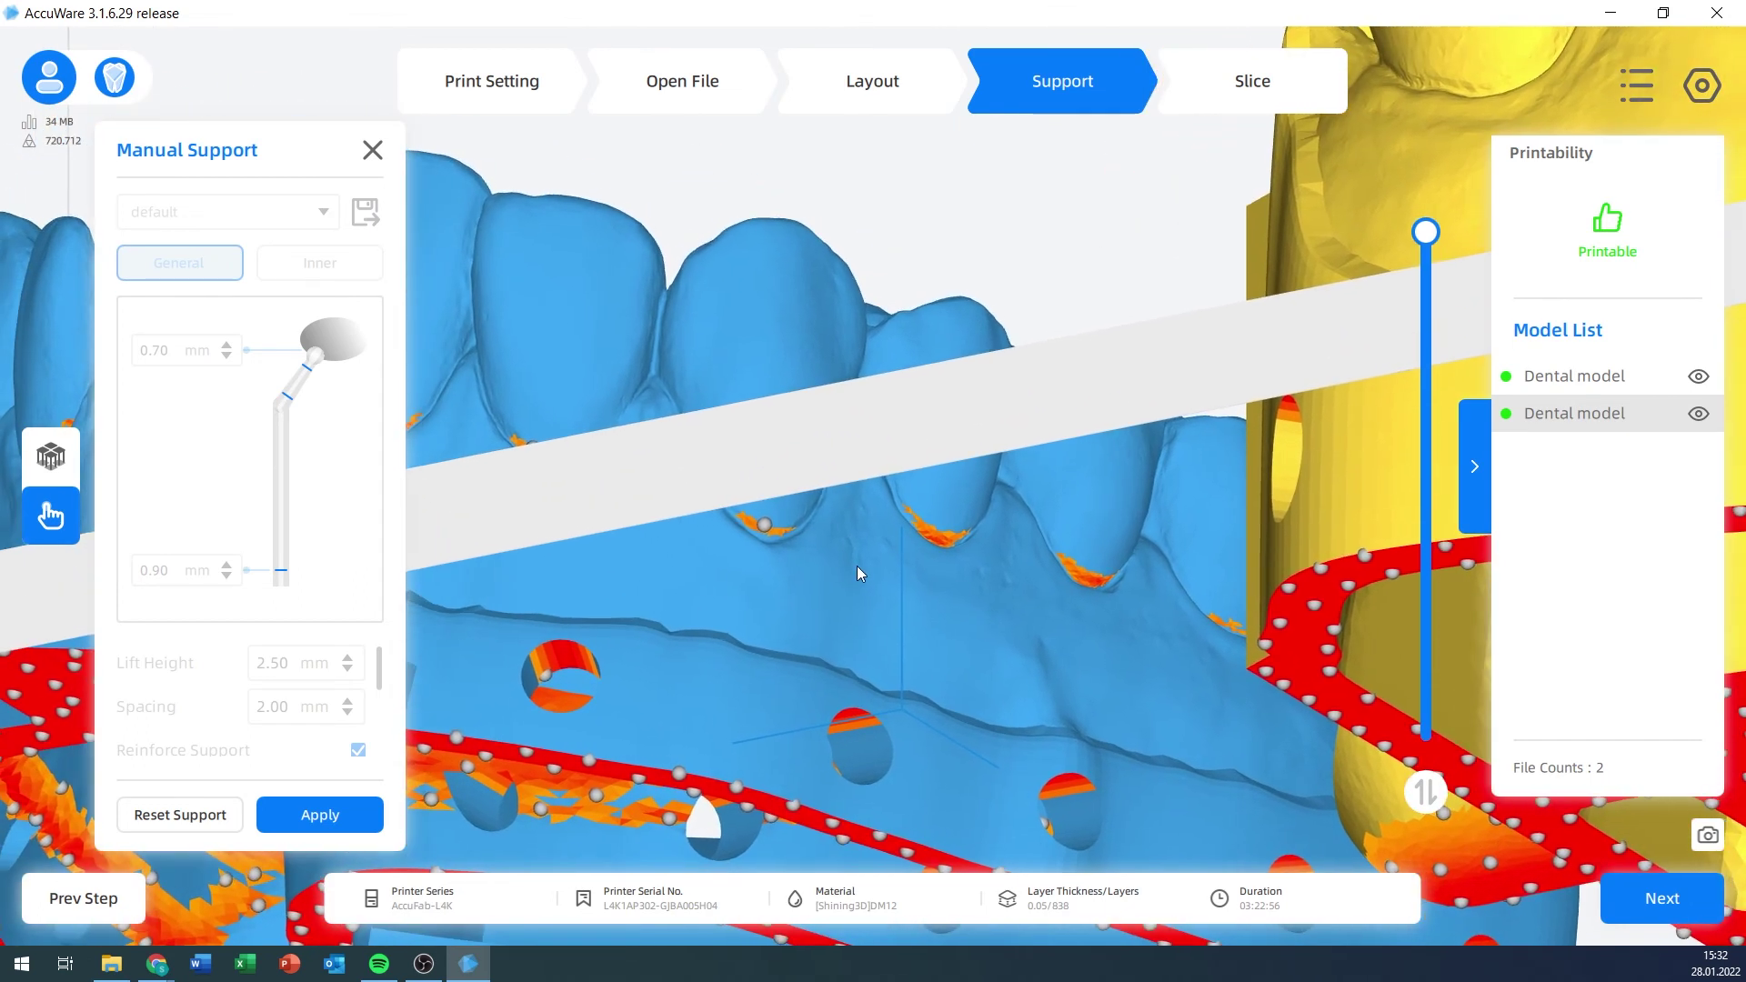
pyautogui.moveTo(857, 565); pyautogui.dragTo(791, 555, button='right')
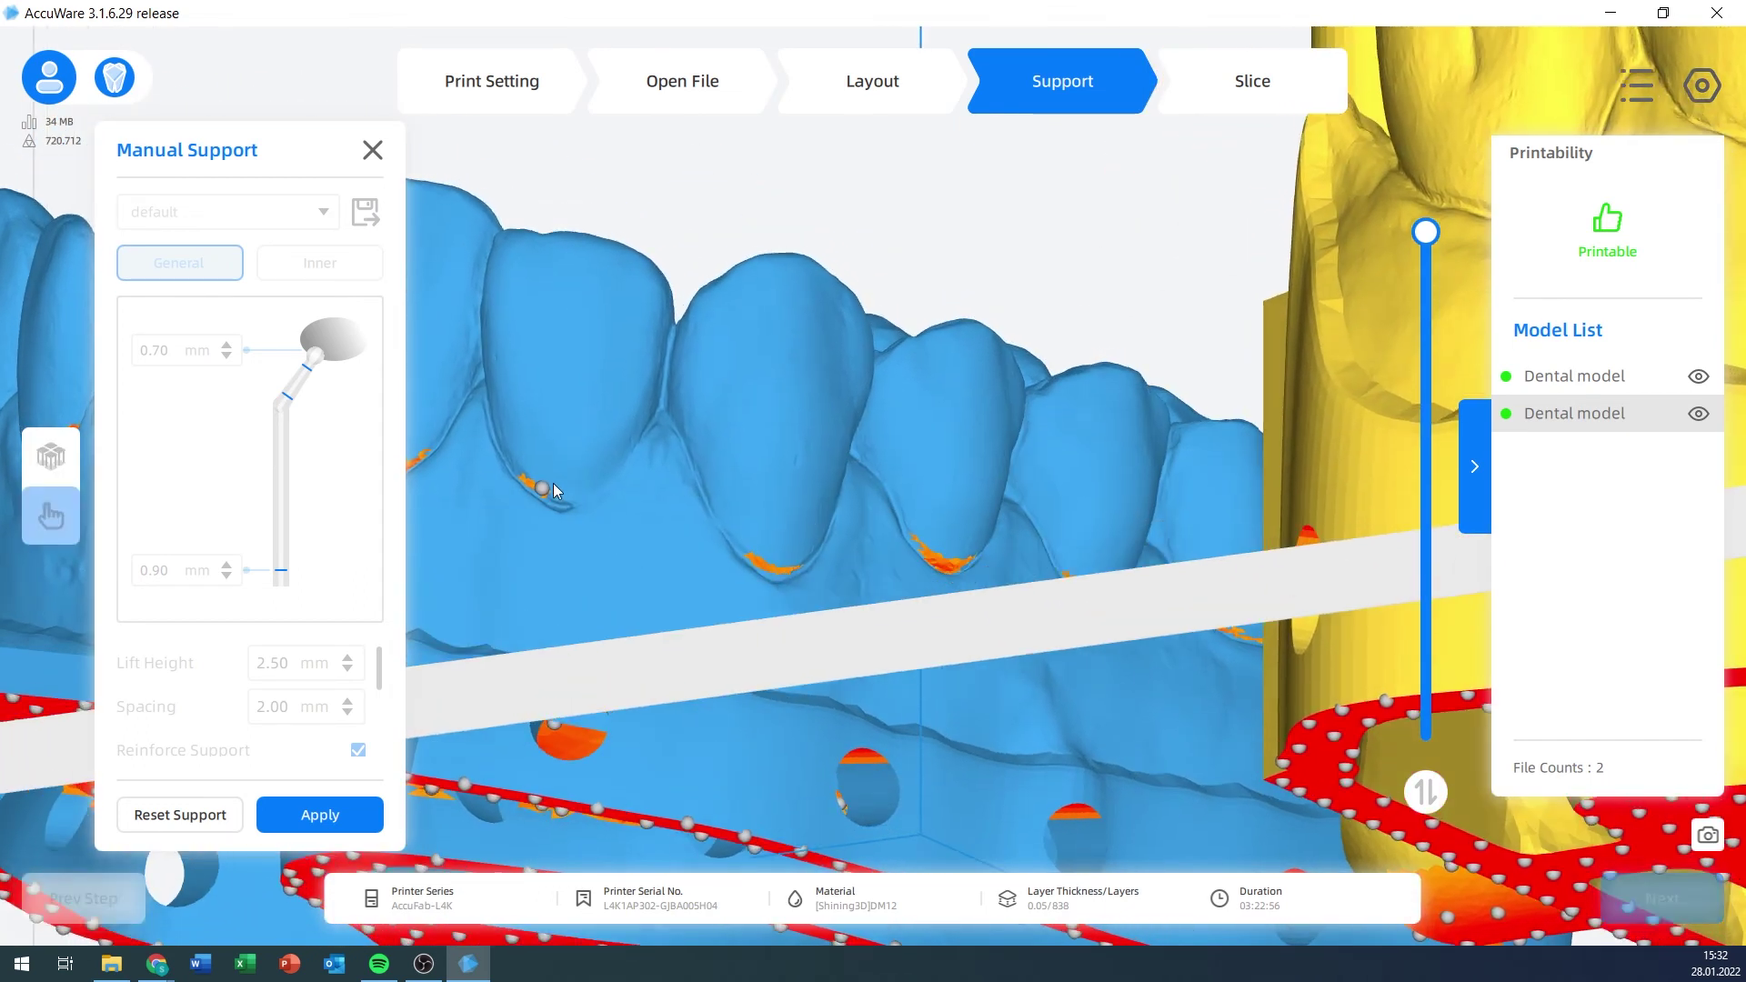
pyautogui.click(342, 804)
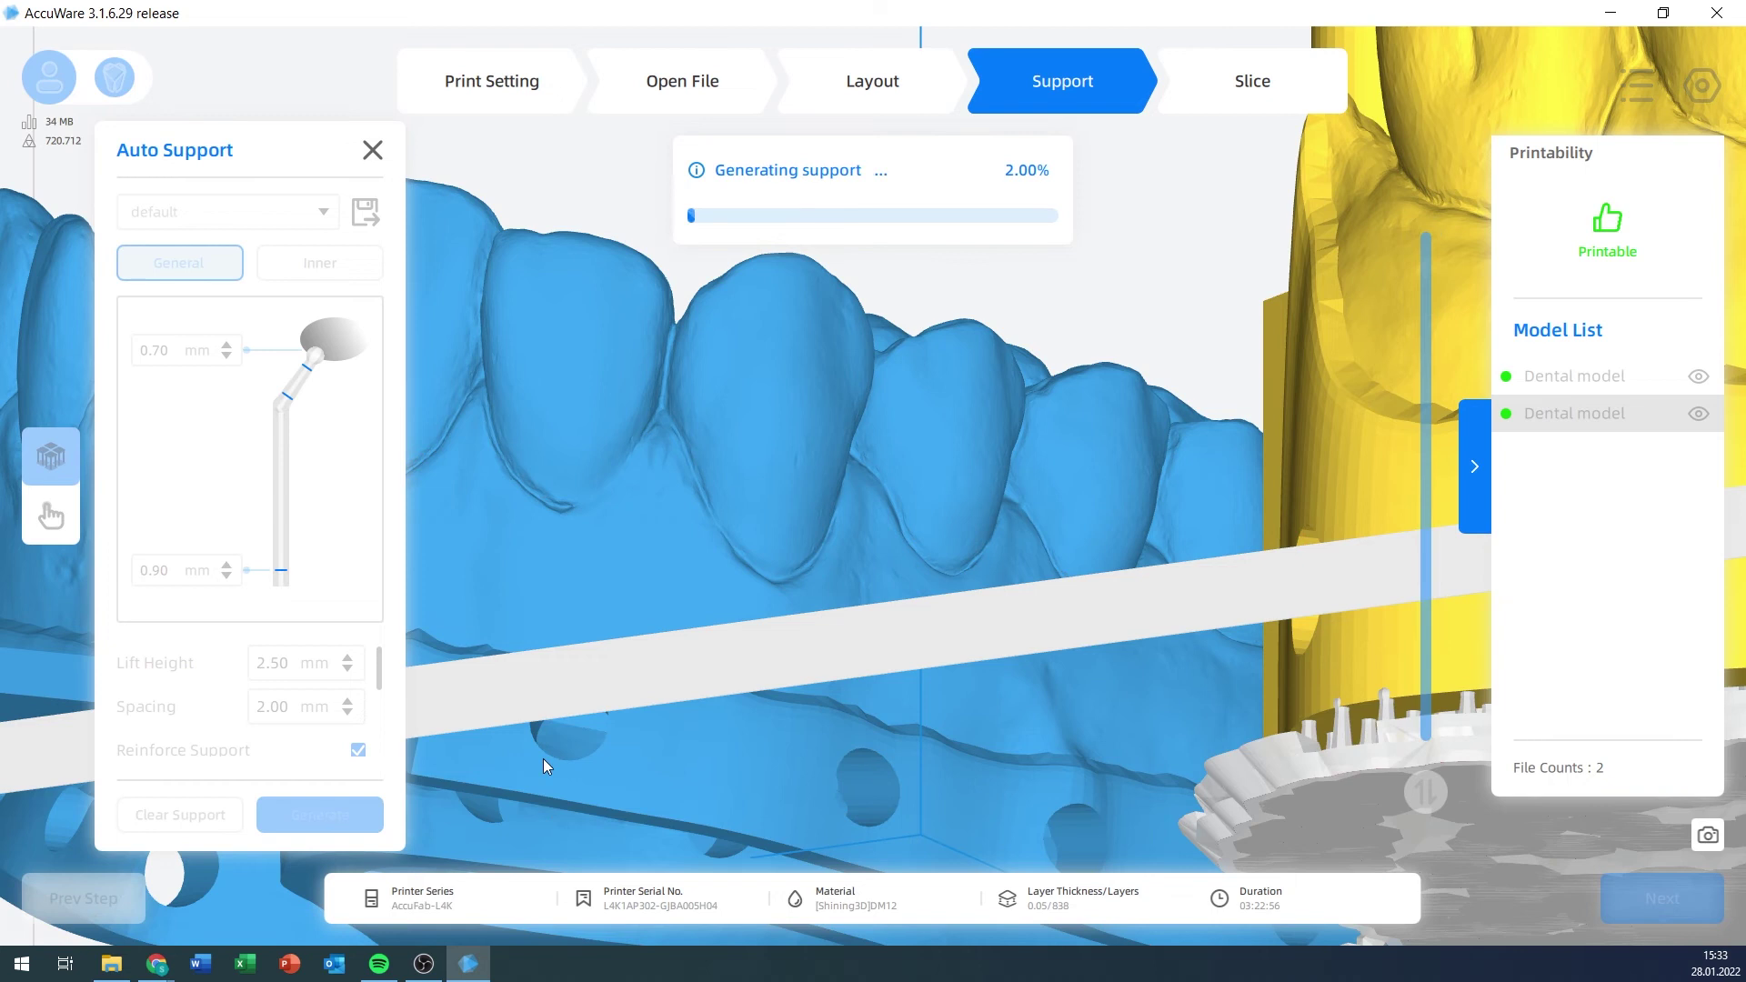
pyautogui.moveTo(543, 759); pyautogui.dragTo(613, 626, button='right')
pyautogui.moveTo(833, 462); pyautogui.dragTo(898, 478, button='right')
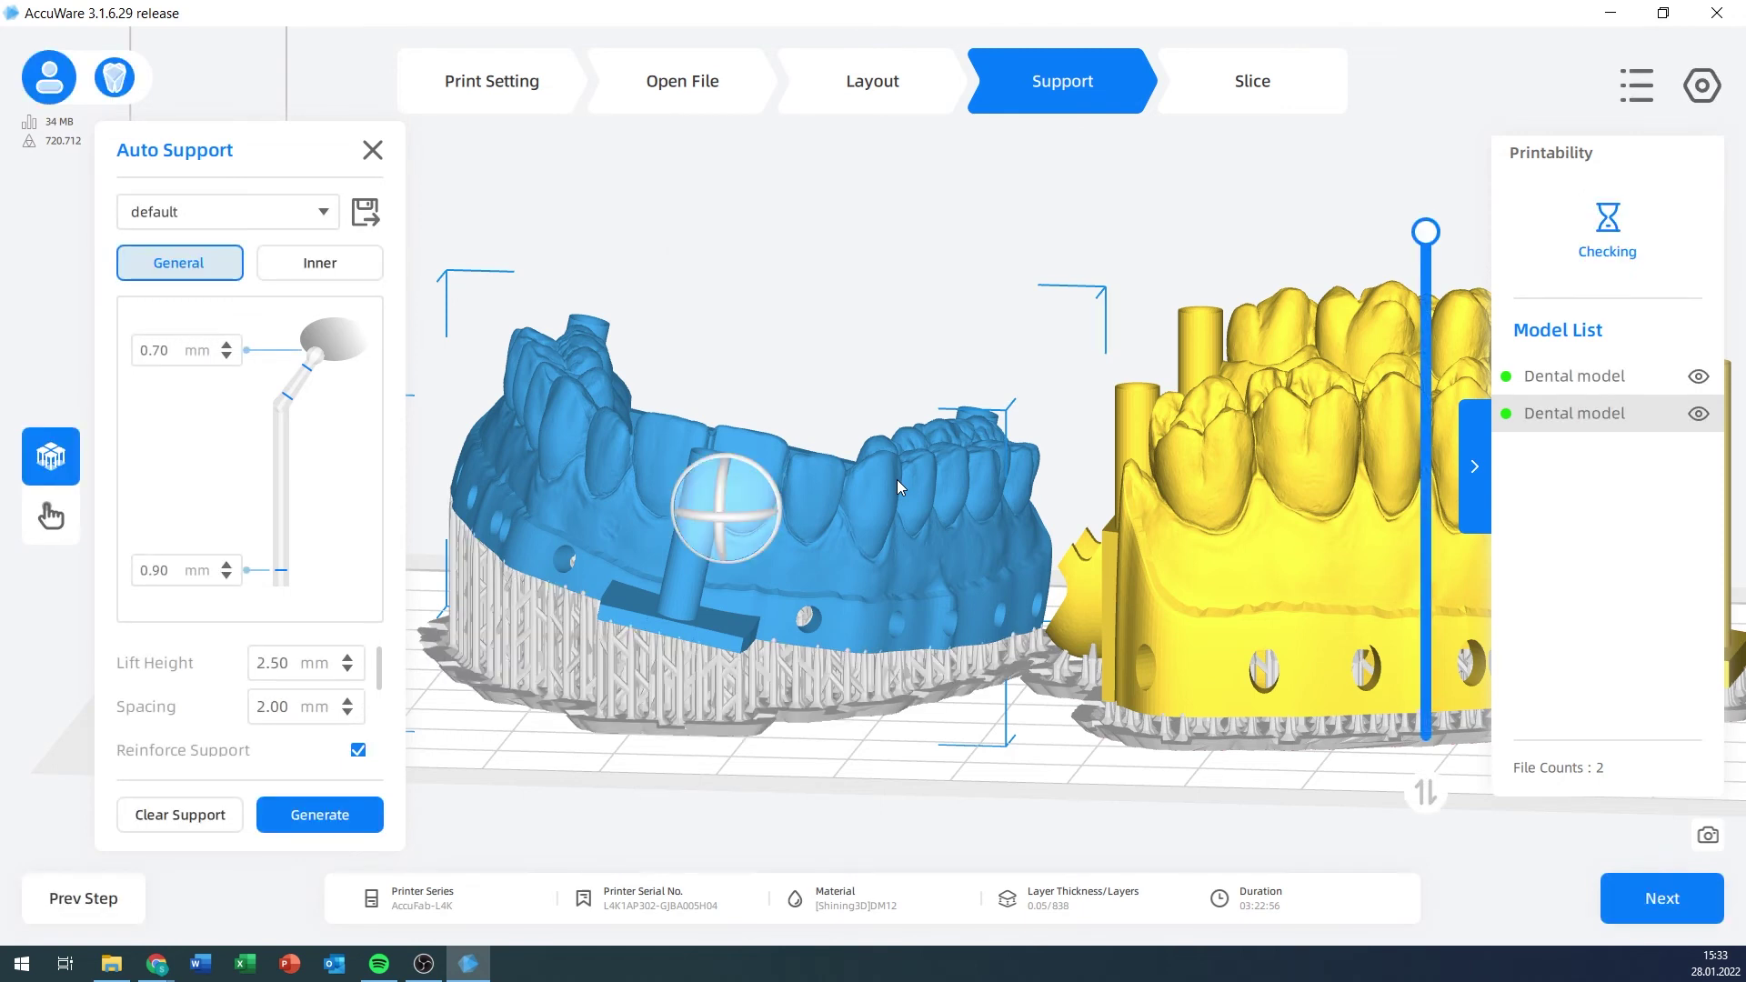
# - Slice the supported models and save the .slp4 job to the Desktop under the default name
pyautogui.click(1264, 82)
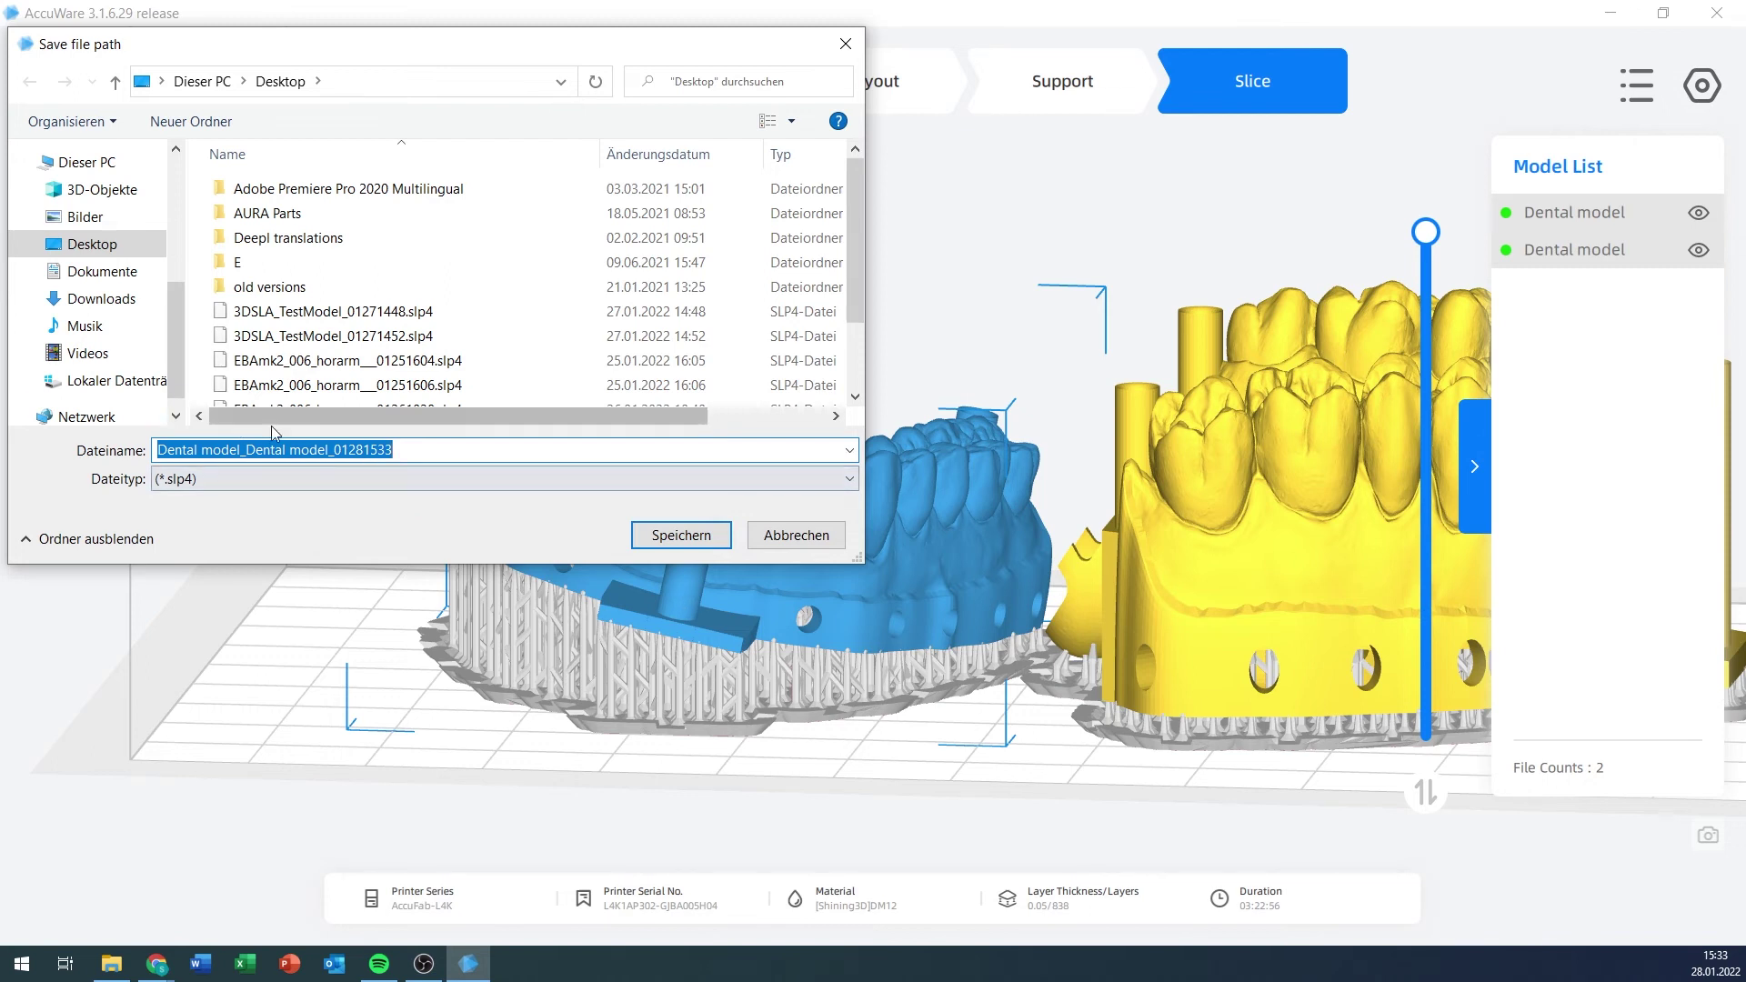
pyautogui.click(684, 536)
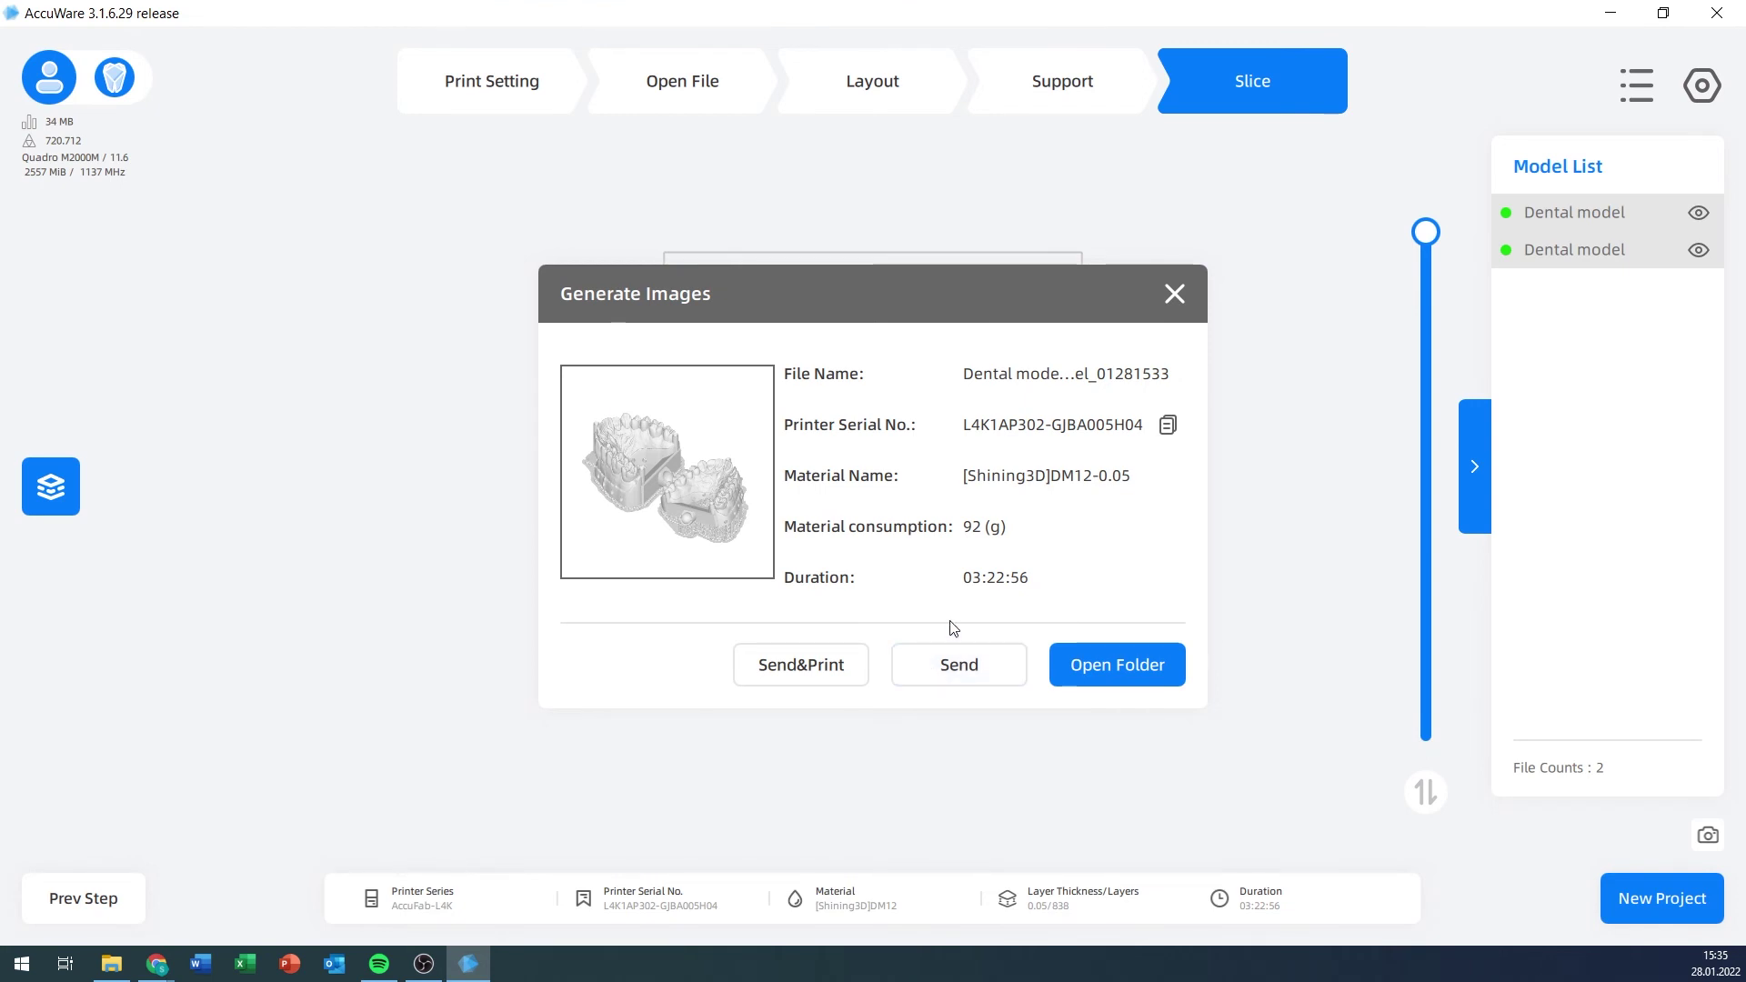
pyautogui.click(1097, 670)
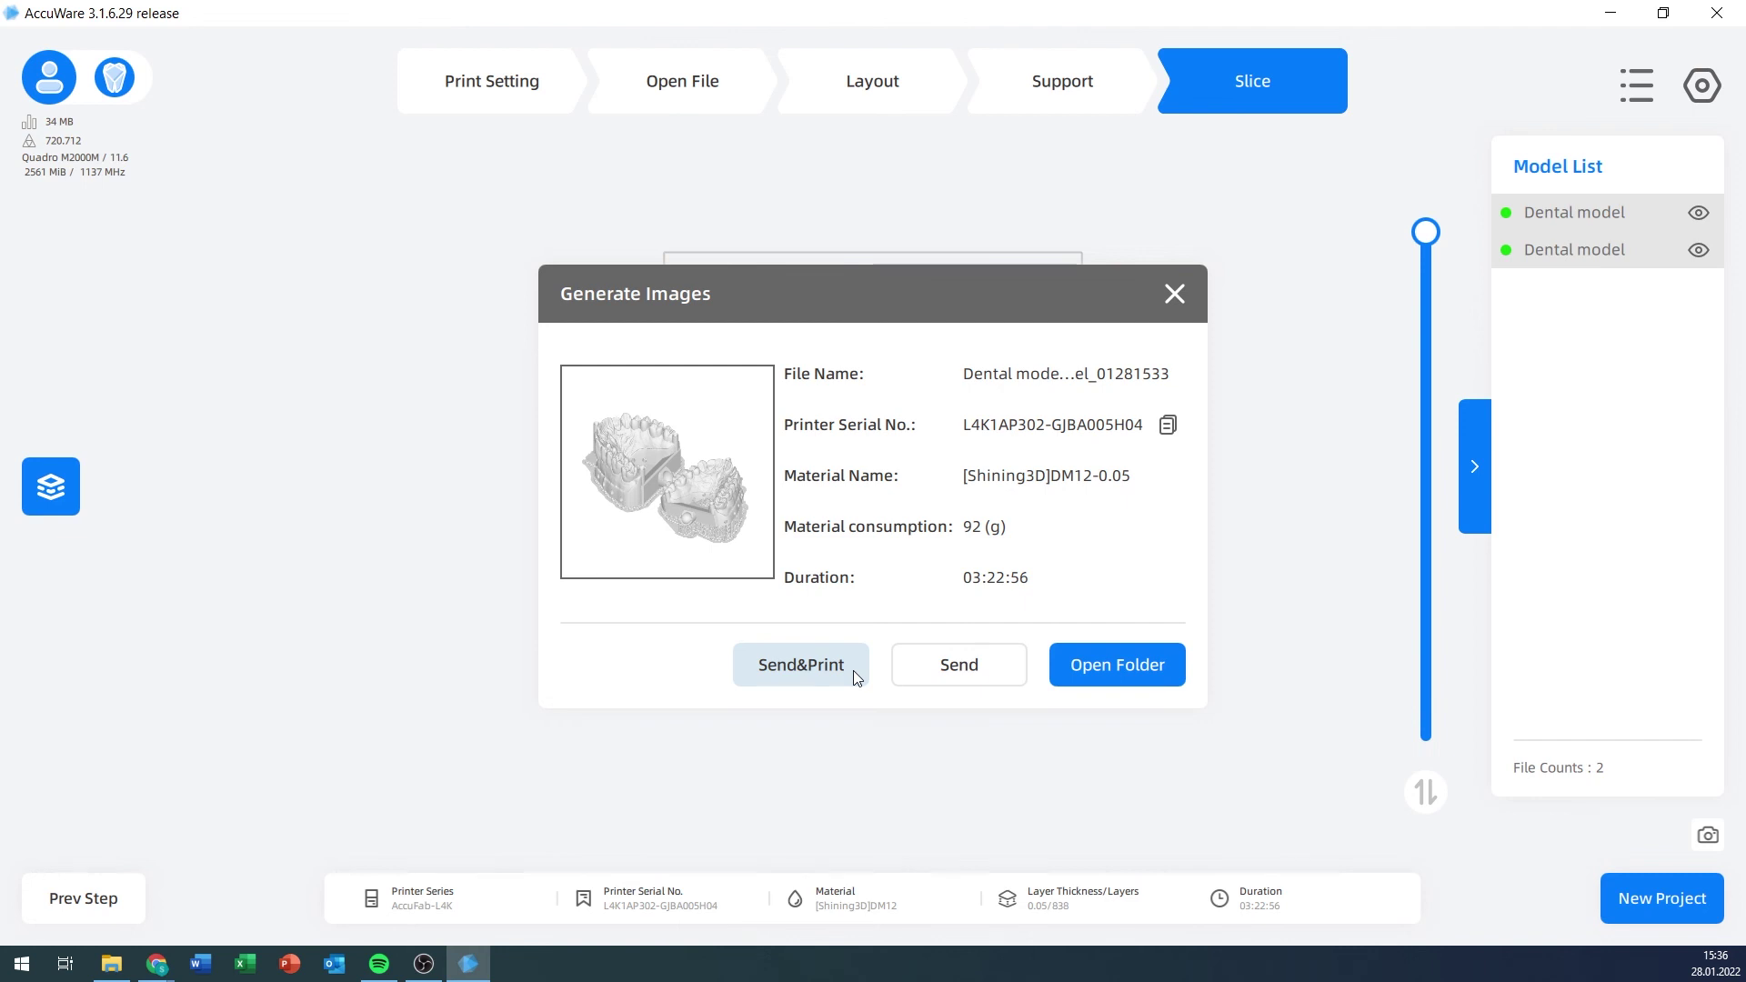
# - Send the job to the AccuFab-L4K, then reopen the Printer List to watch progress
pyautogui.click(957, 686)
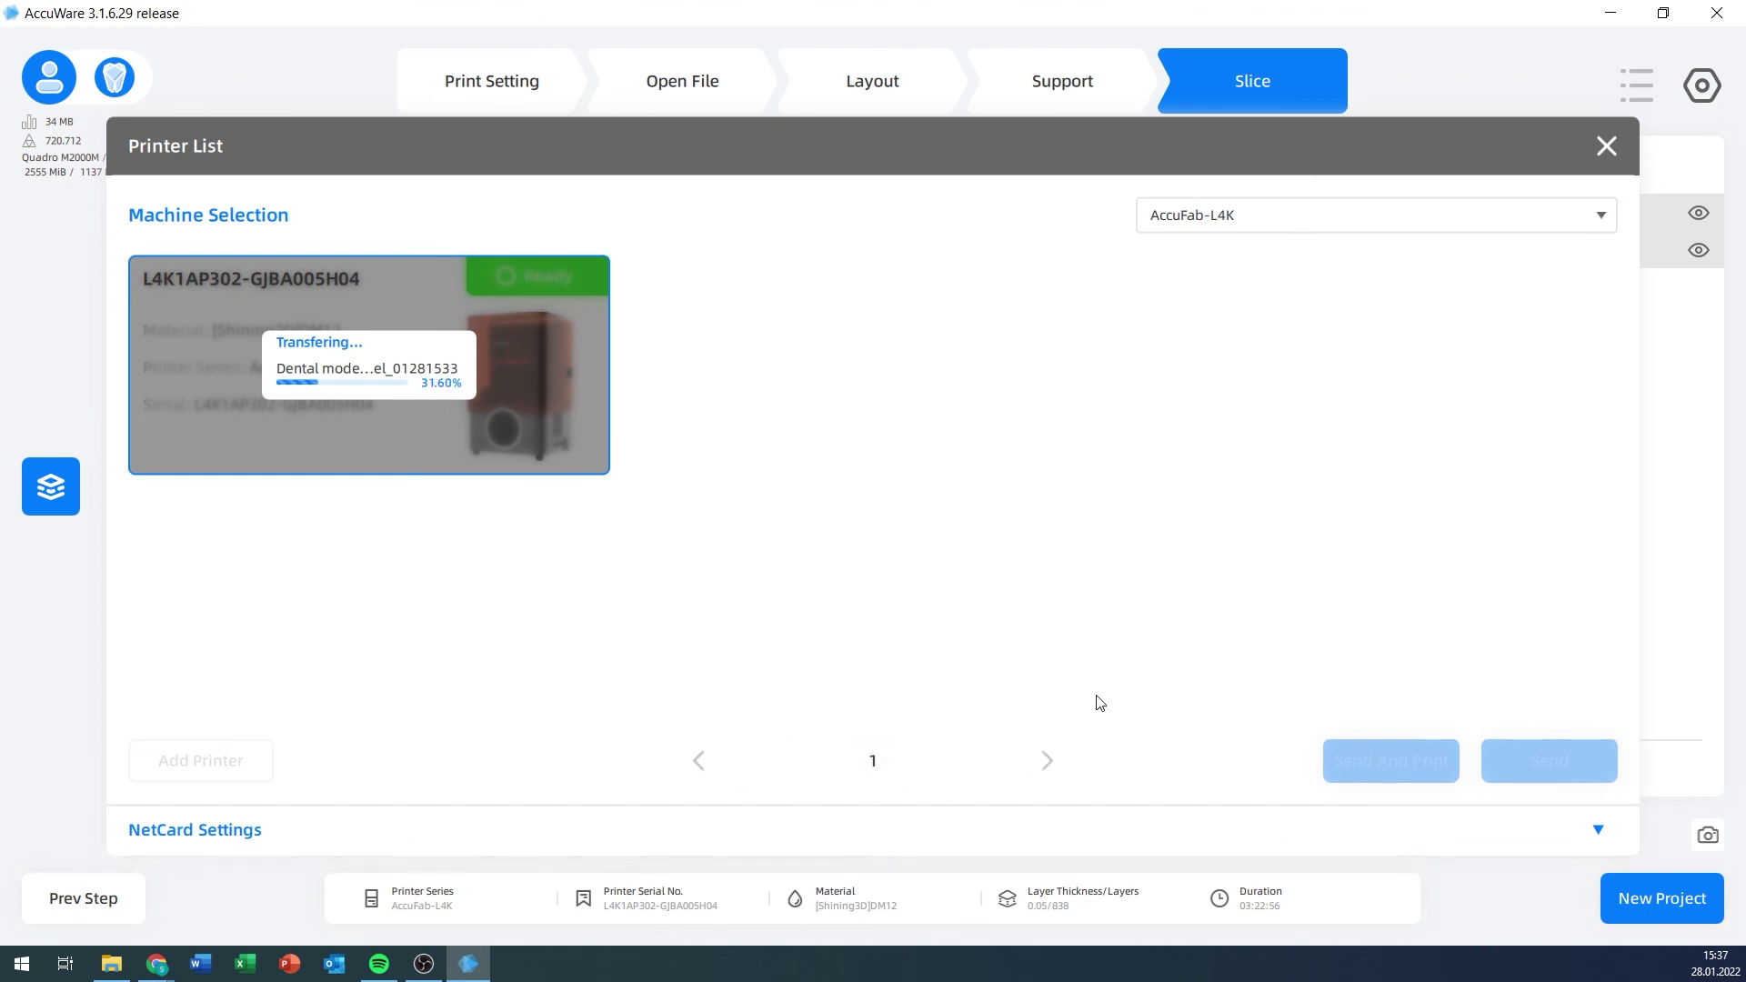
pyautogui.click(1607, 147)
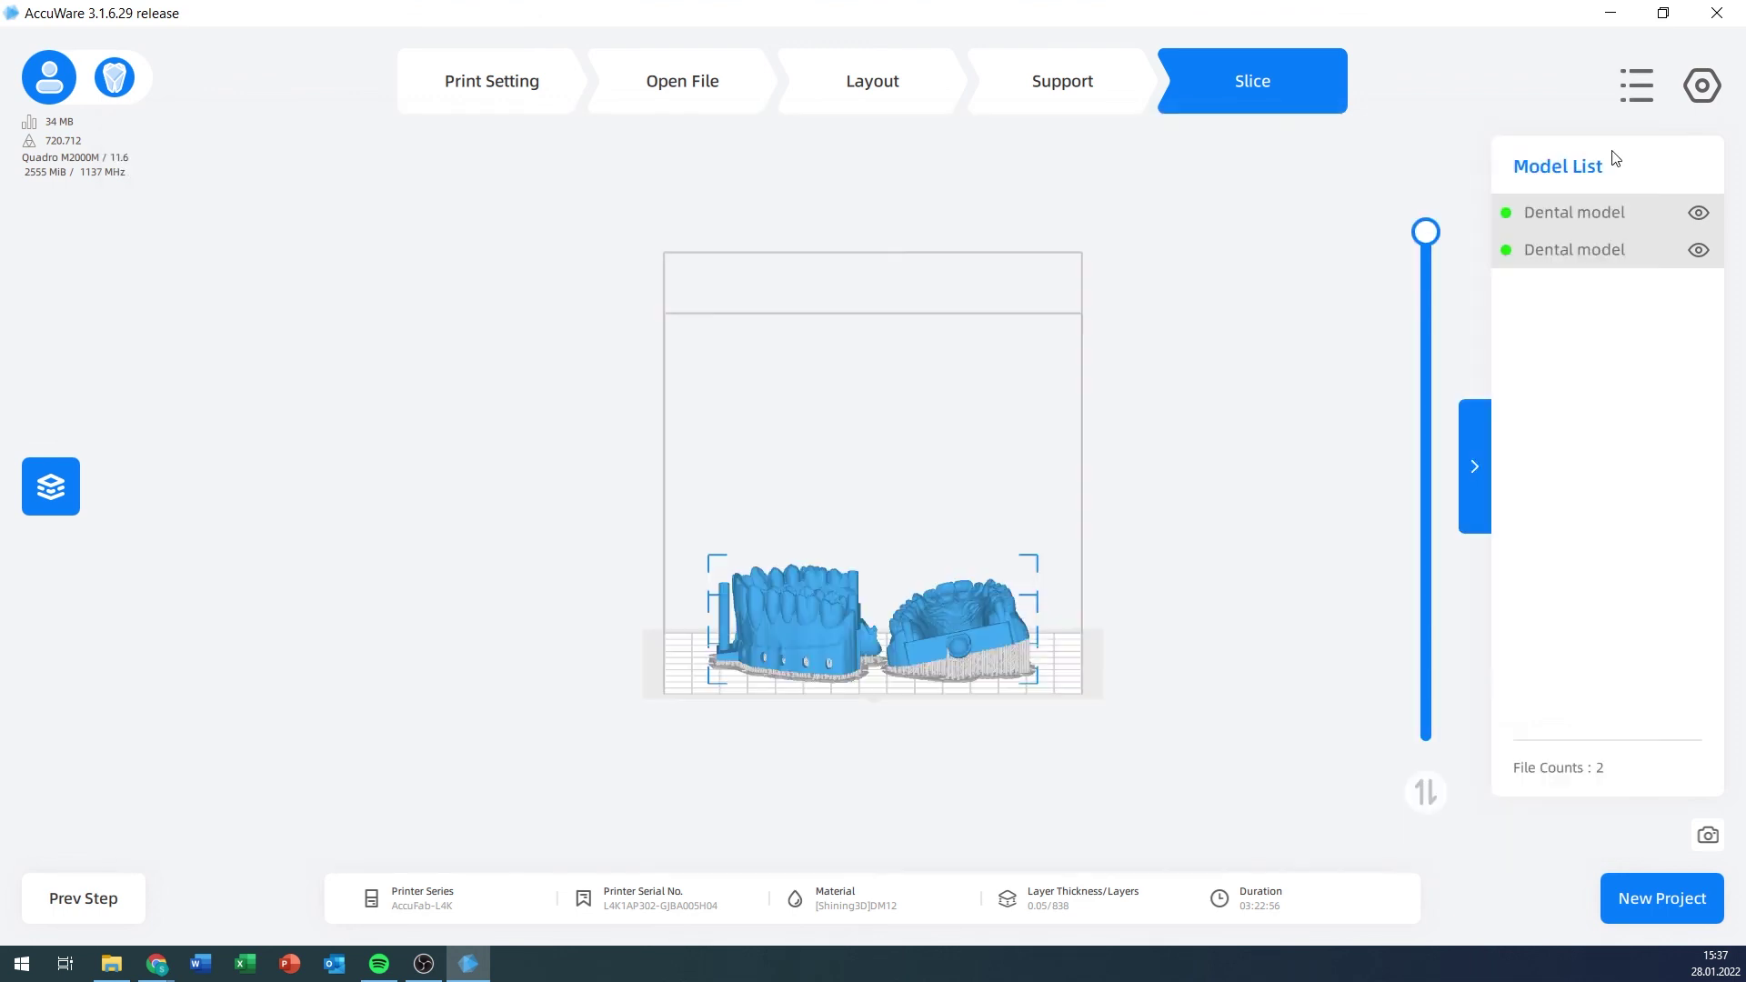
pyautogui.click(1637, 84)
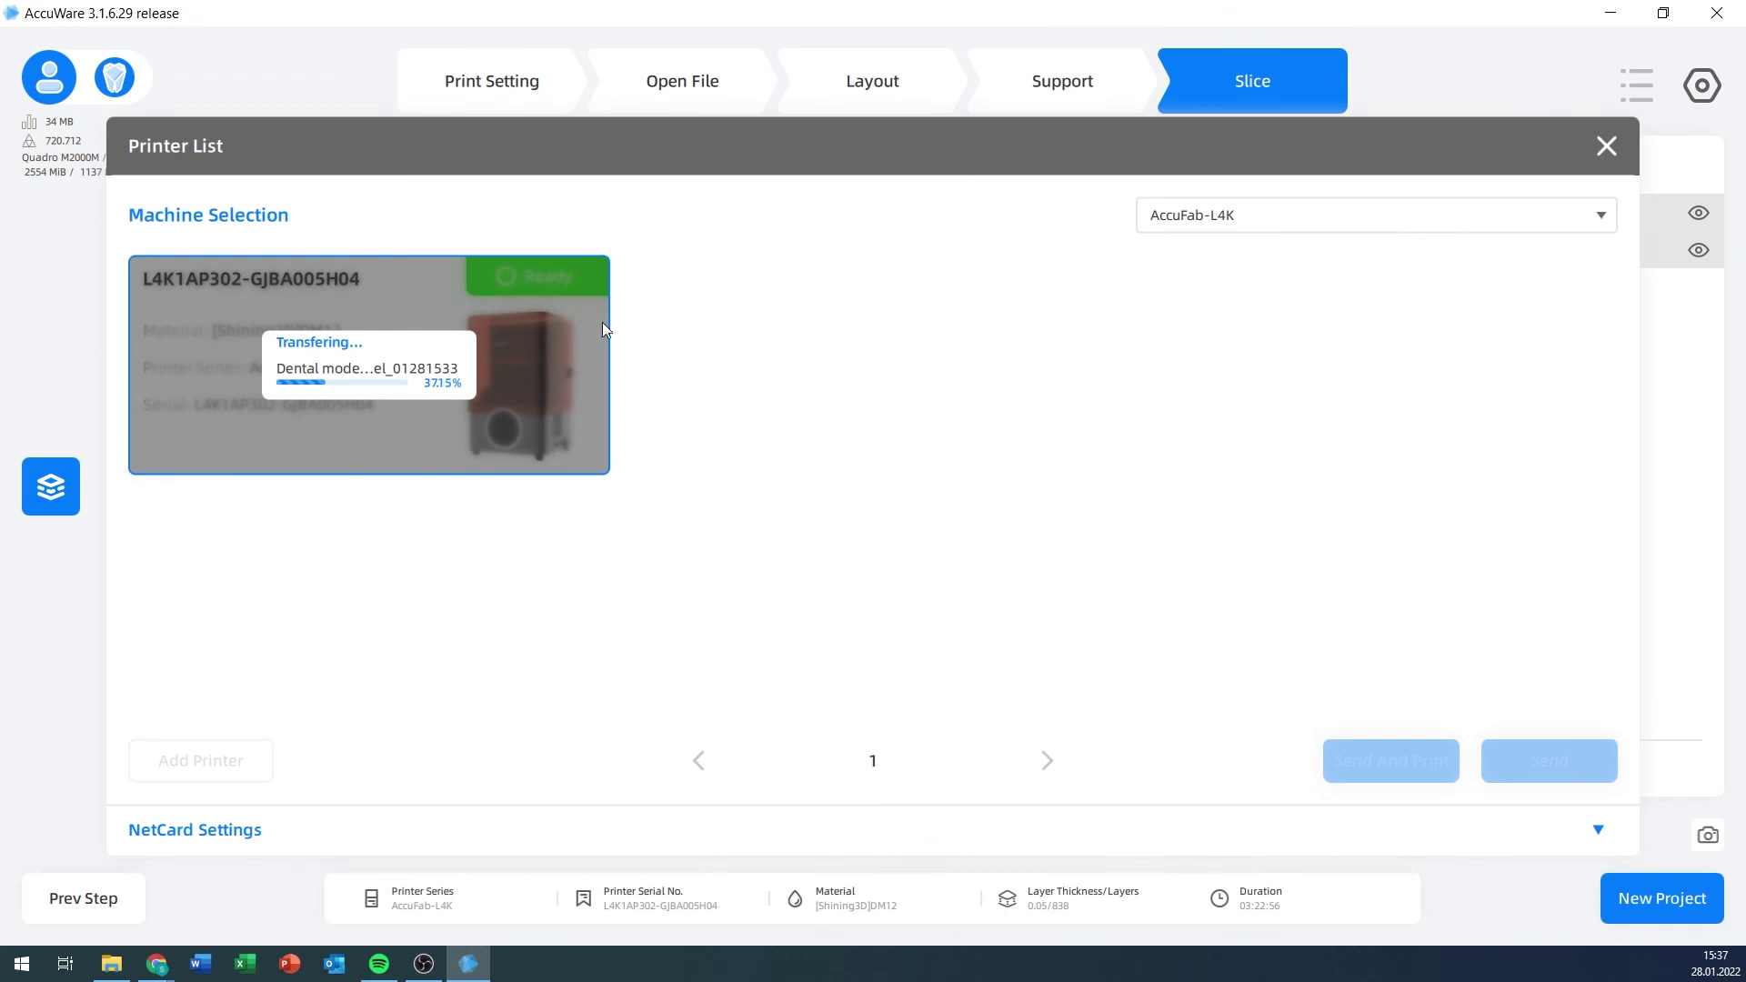